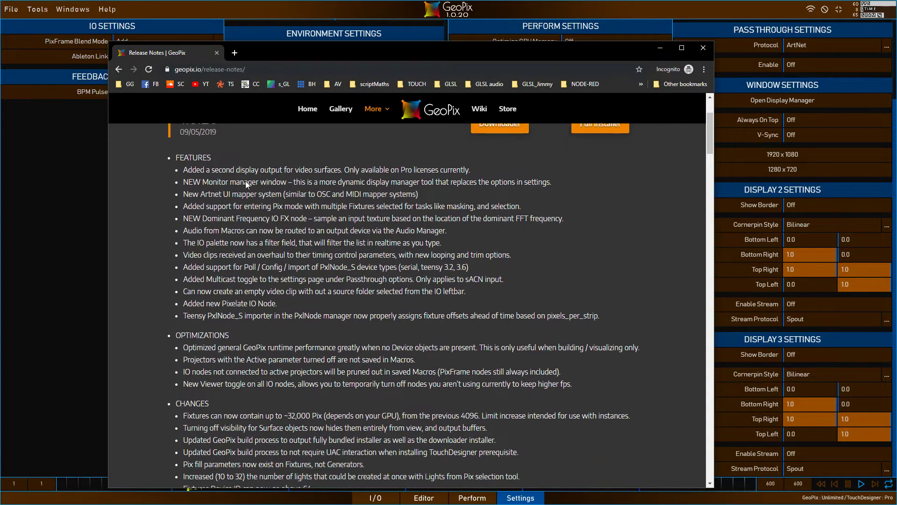
Step: Review the 1.0.20 release notes and highlight the feature entries on the second display output and the Monitor manager window
scroll(257, 215, "down", 5)
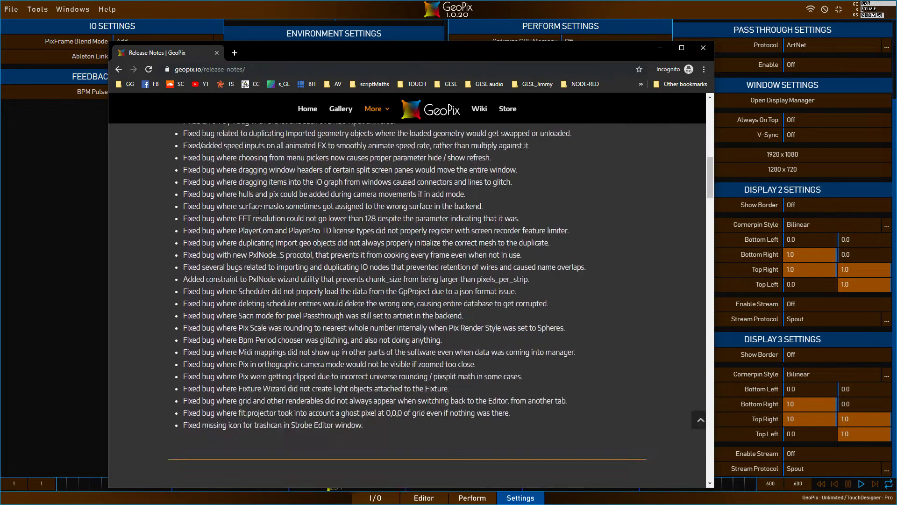
scroll(257, 233, "up", 11)
scroll(256, 240, "up", 2)
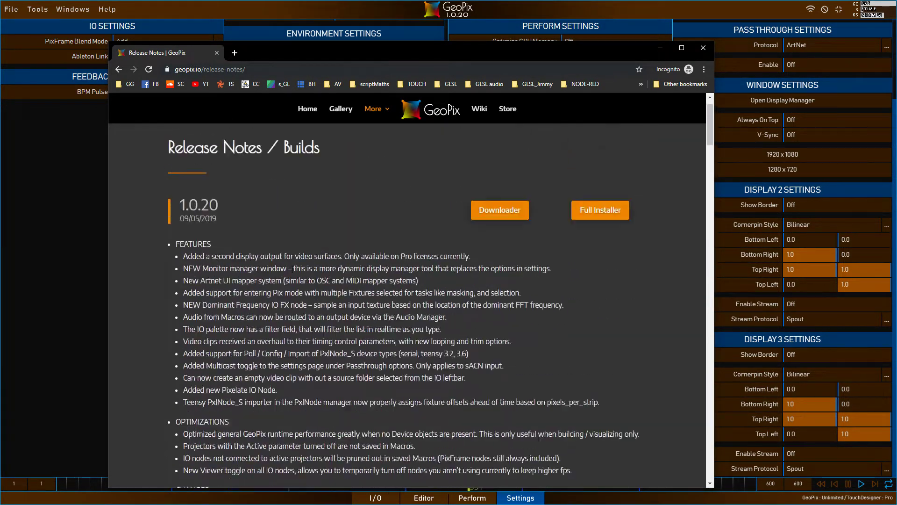
left_click_drag(360, 44, 340, 33)
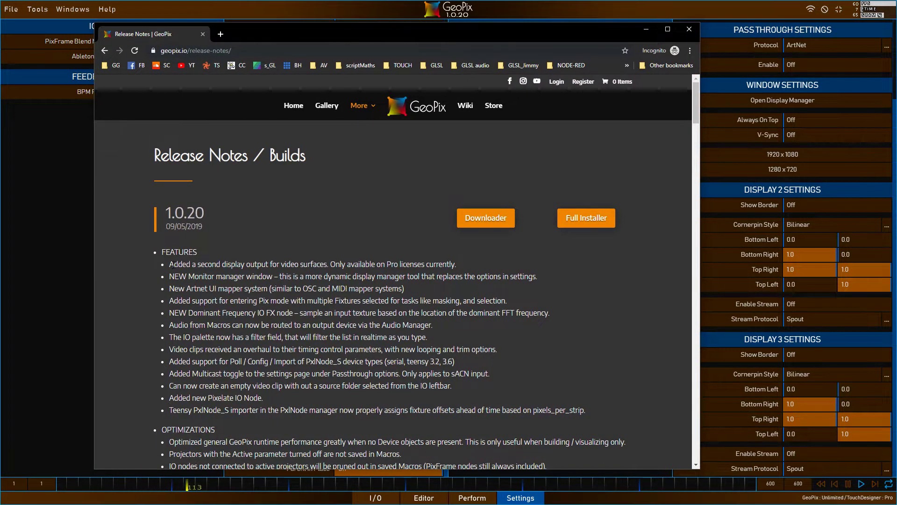
left_click_drag(169, 265, 545, 279)
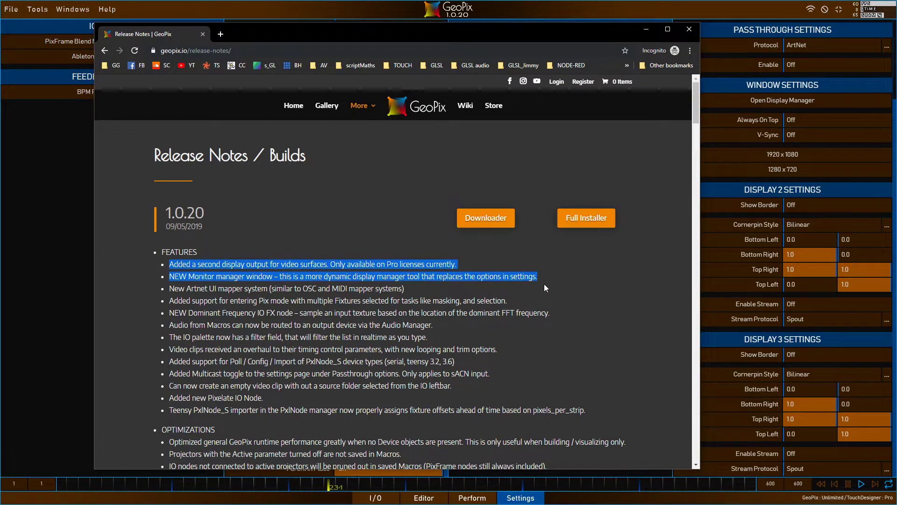
left_click_drag(358, 32, 396, 504)
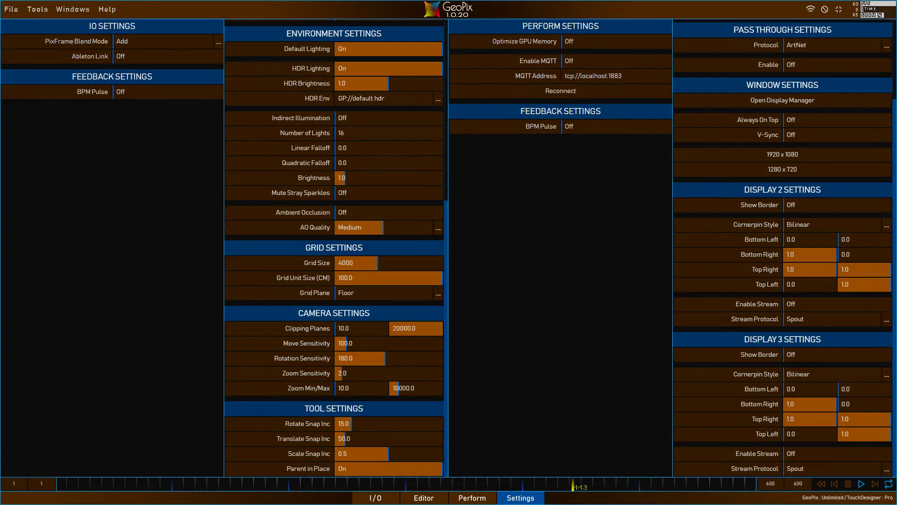
Step: Open the Display Manager and place it over the Editor workspace
left_click(423, 497)
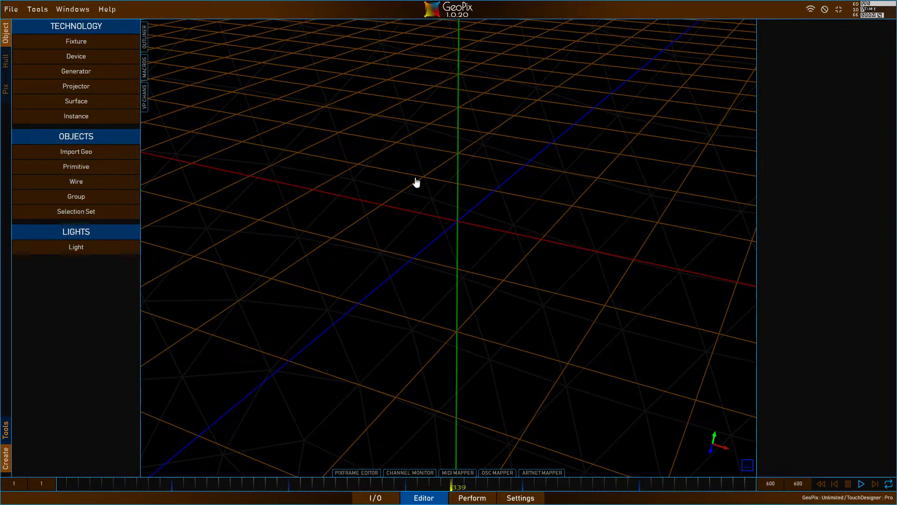
left_click(525, 498)
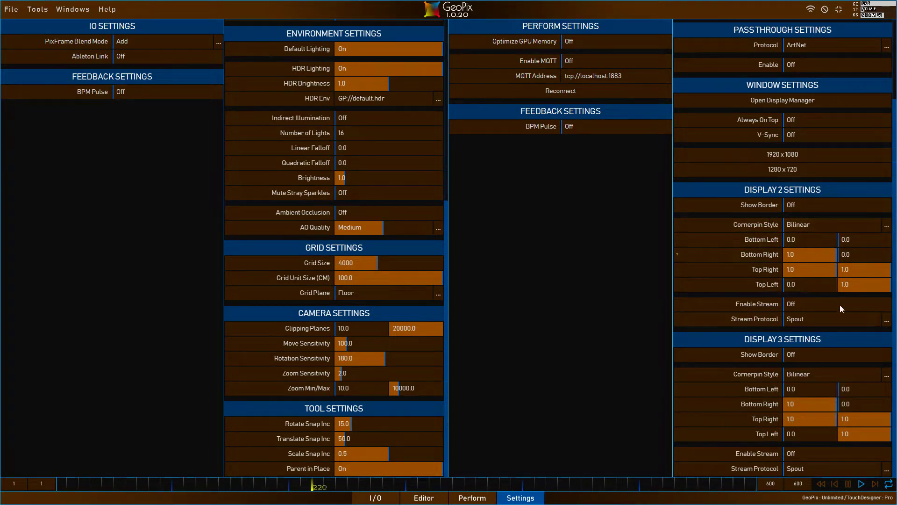
left_click(41, 10)
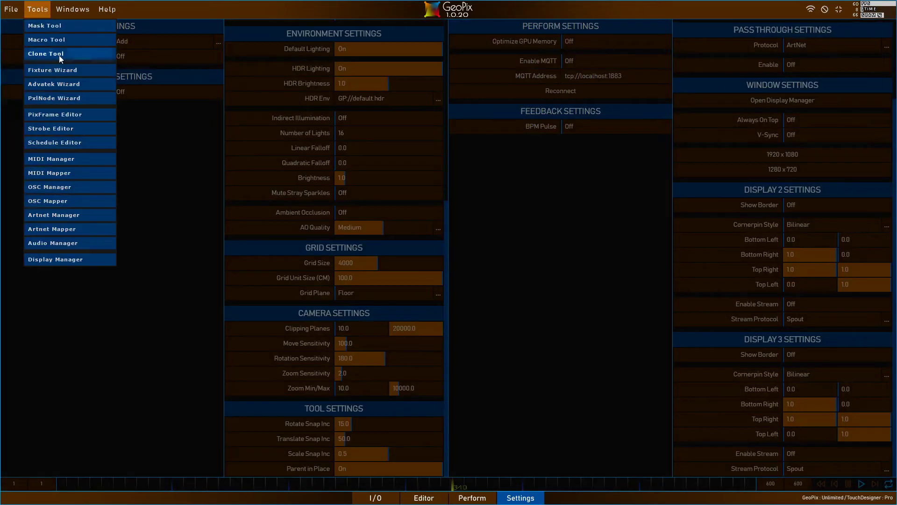
left_click(74, 261)
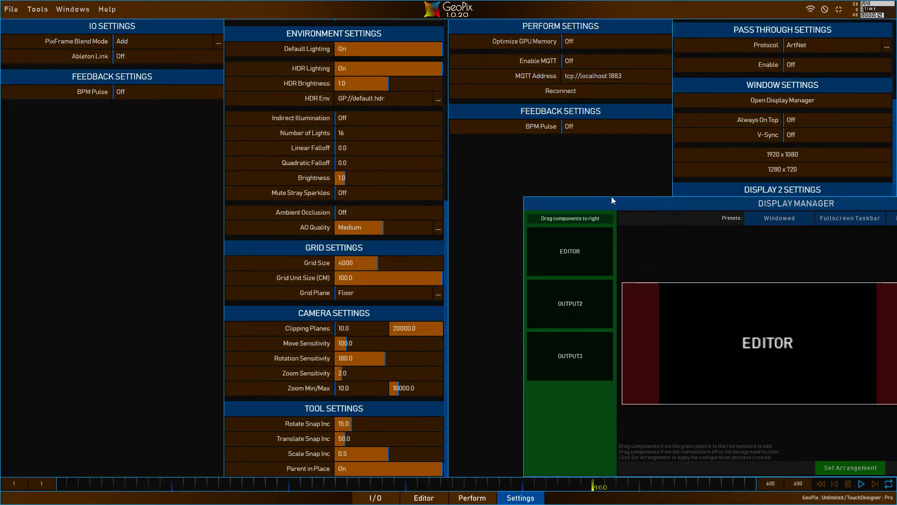
left_click_drag(650, 202, 278, 92)
left_click(425, 498)
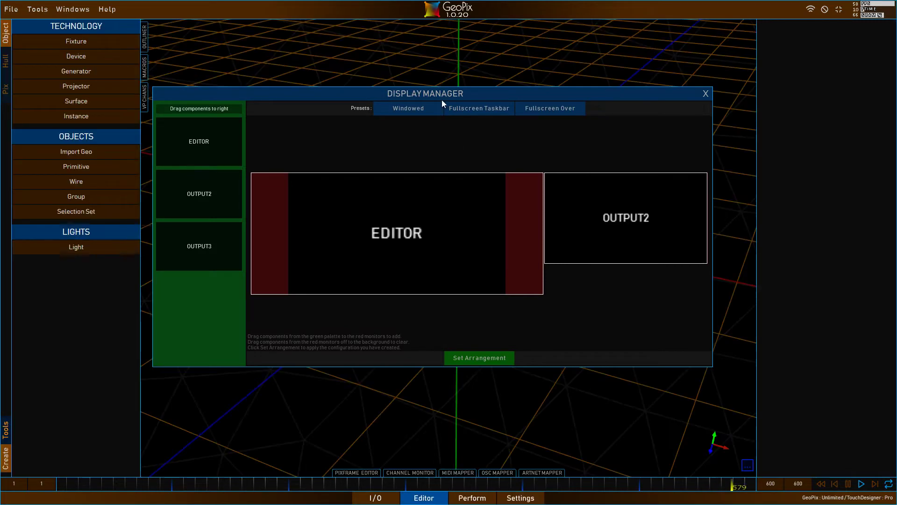
left_click_drag(442, 100, 456, 105)
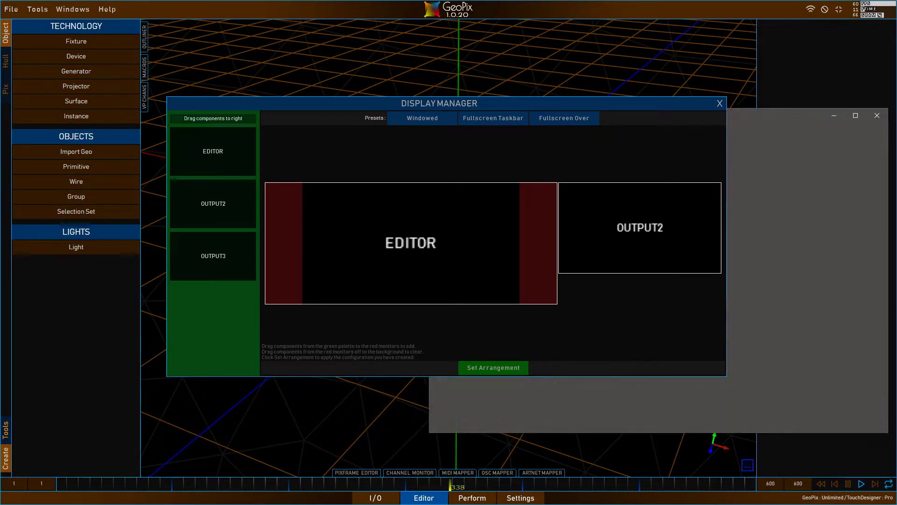
Step: Compare the Display Manager's monitor layout with the Windows display settings, selecting display 1 there
left_click_drag(655, 102, 527, 51)
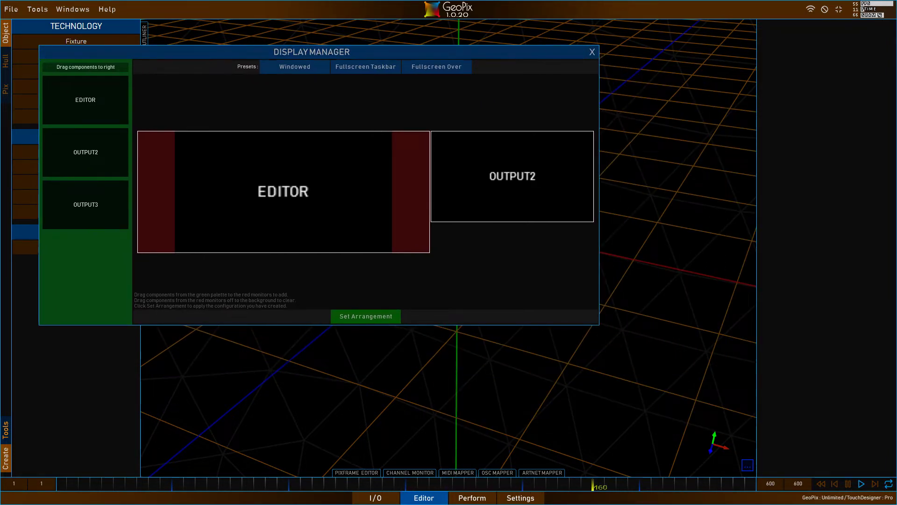
key("alt+Tab")
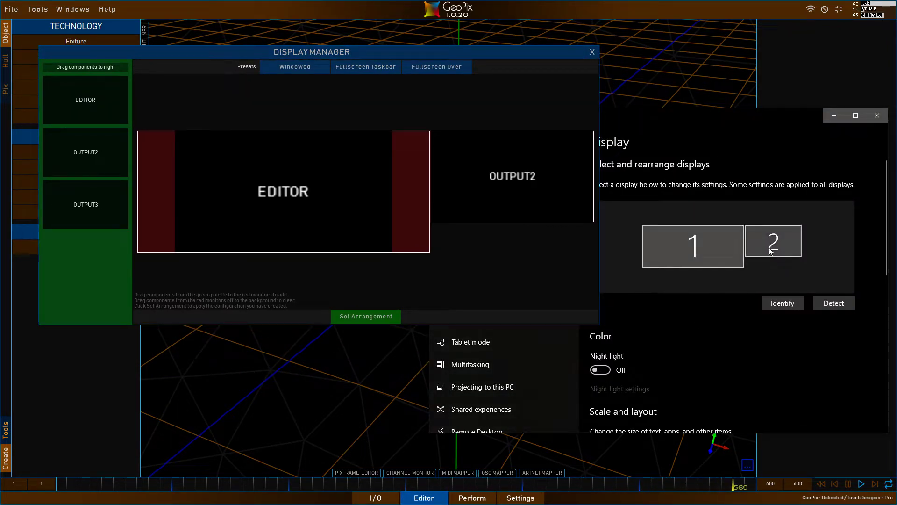
left_click(690, 250)
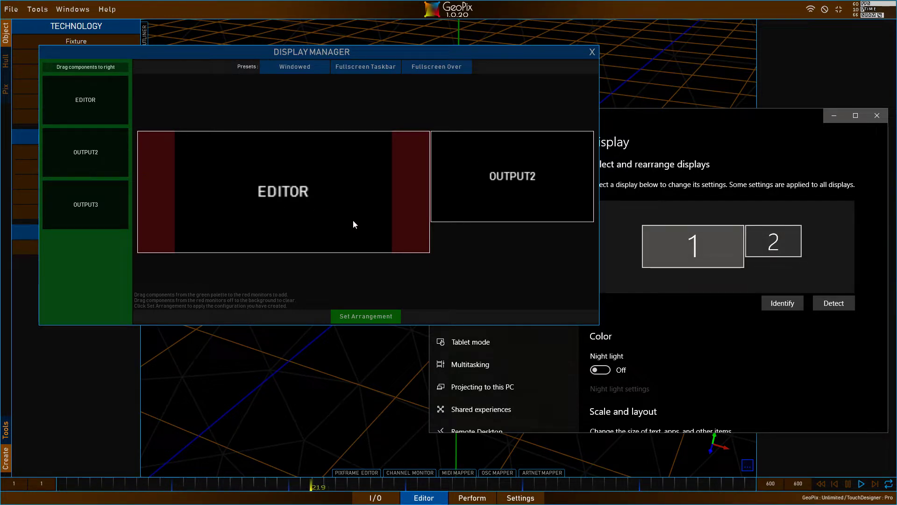
Step: Clear OUTPUT2 from the second monitor in the Display Manager and assign it there again
left_click_drag(458, 201, 486, 285)
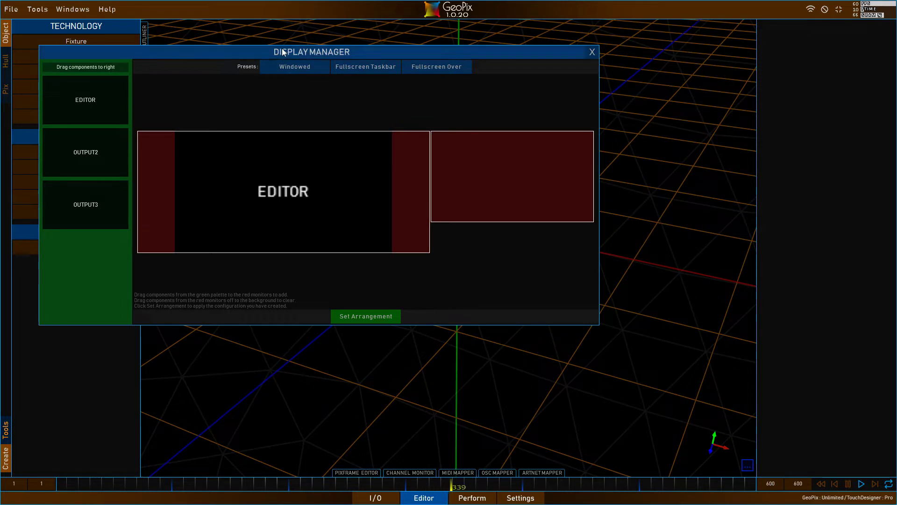
left_click_drag(282, 48, 411, 89)
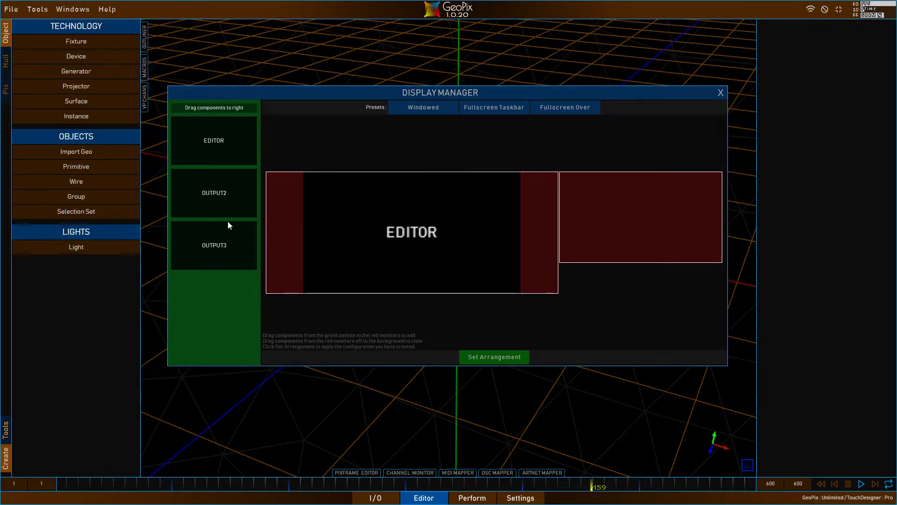
left_click_drag(232, 193, 673, 259)
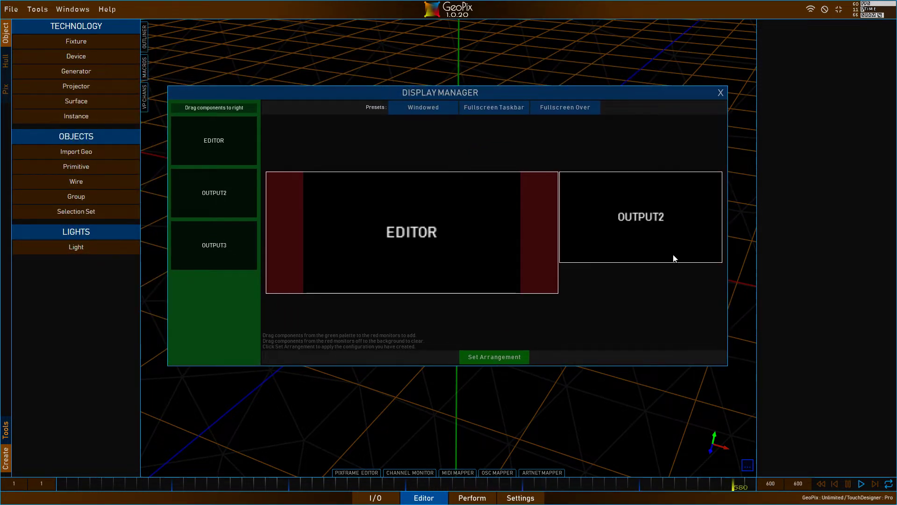
Step: Rearrange the Display Manager components, trying EDITOR on the second monitor, and finish with EDITOR on the large monitor and OUTPUT3 on the second
left_click_drag(501, 228, 651, 216)
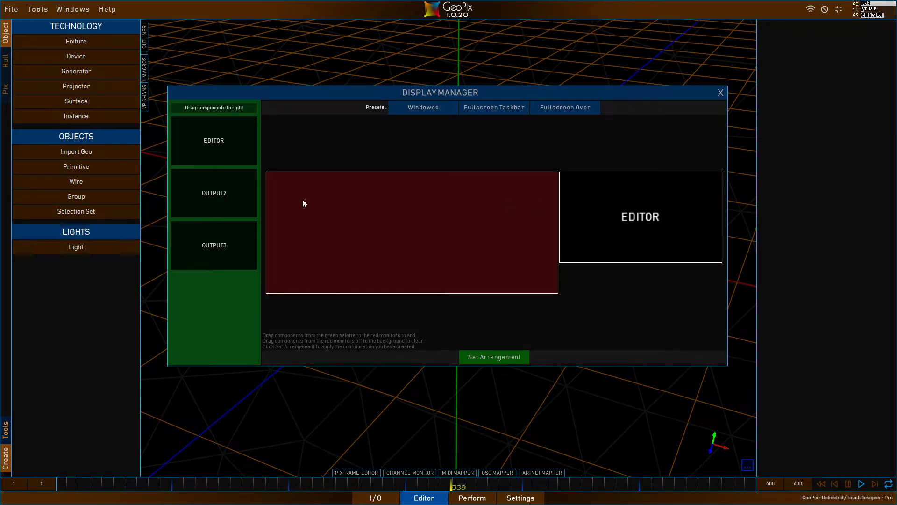
left_click_drag(206, 196, 491, 257)
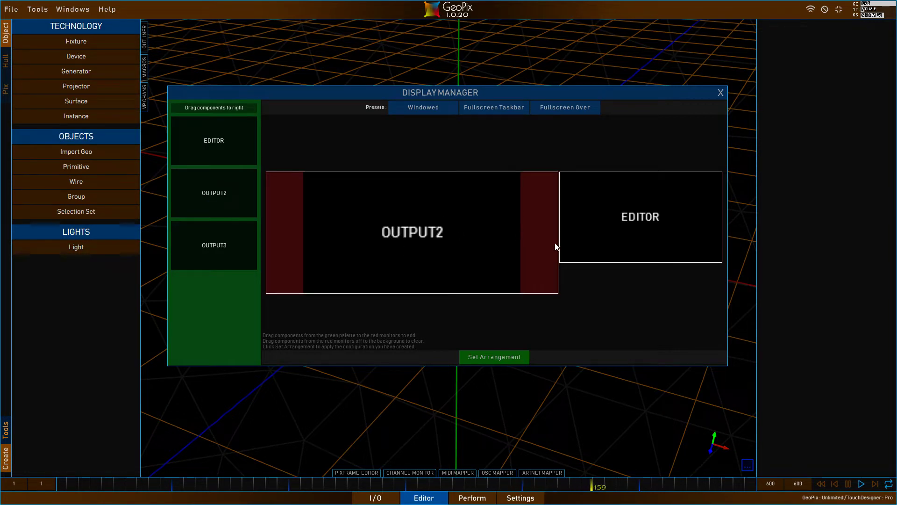
left_click_drag(641, 234, 380, 234)
left_click_drag(208, 248, 567, 205)
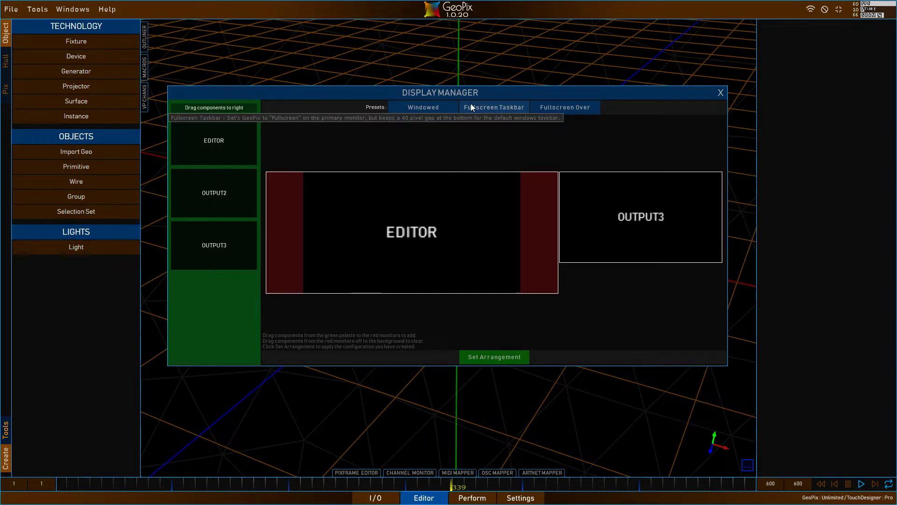
left_click(11, 9)
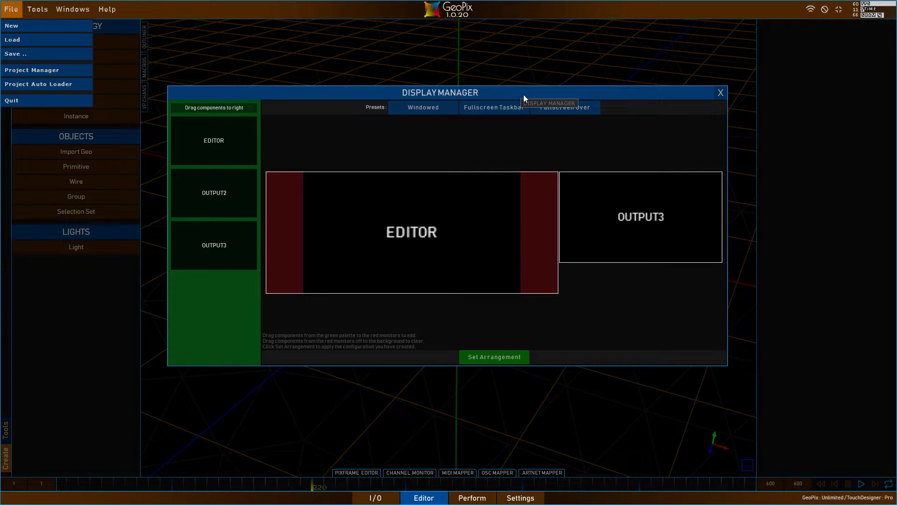
left_click_drag(513, 92, 510, 101)
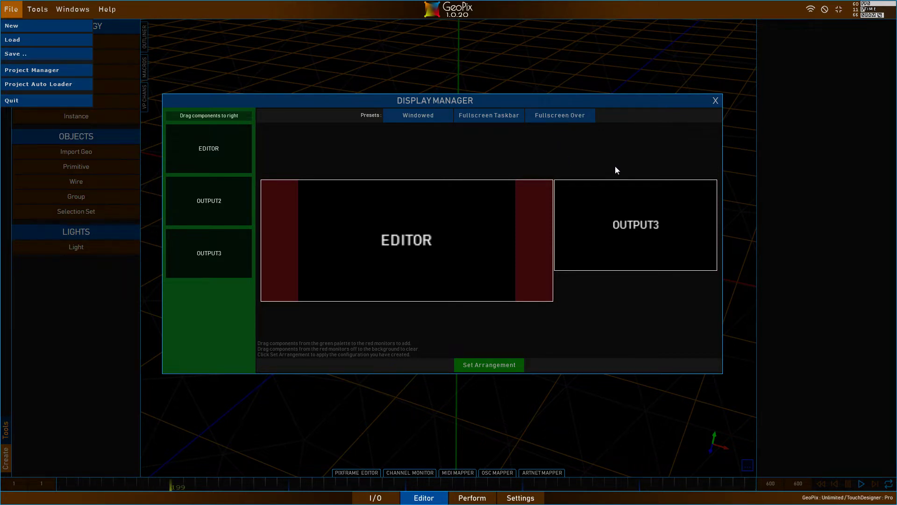
mouse_move(567, 105)
left_mouse_down()
mouse_move(550, 97)
mouse_move(565, 111)
left_mouse_up()
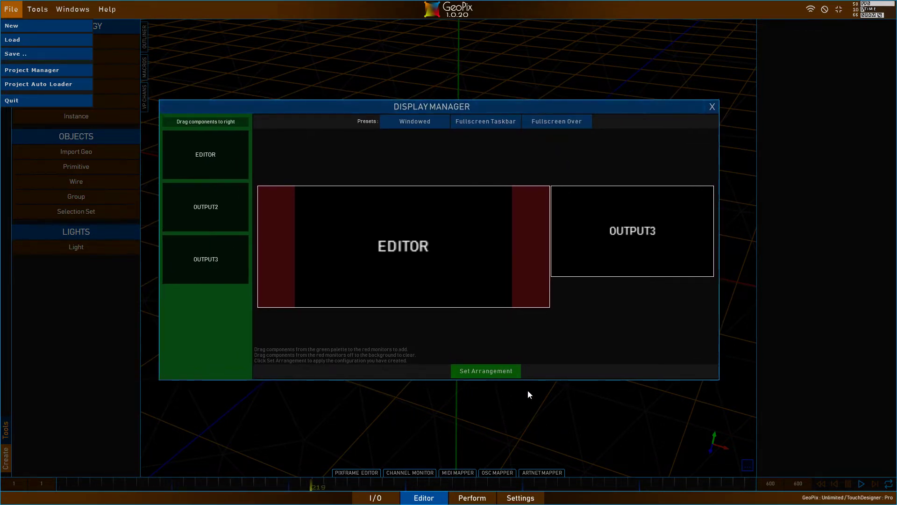
left_click_drag(374, 105, 370, 85)
Step: Examine the window, Display 2 and Display 3 settings alongside the Display Manager
left_click(532, 497)
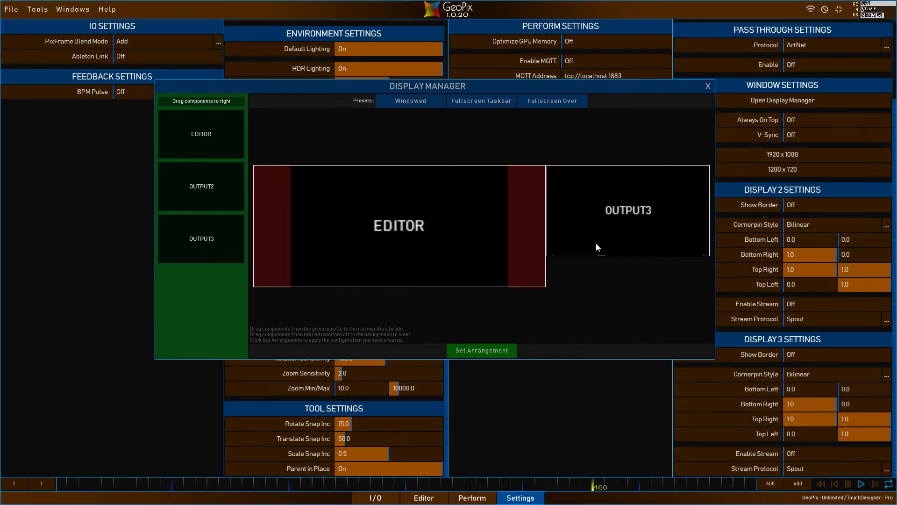
left_click_drag(657, 90, 590, 93)
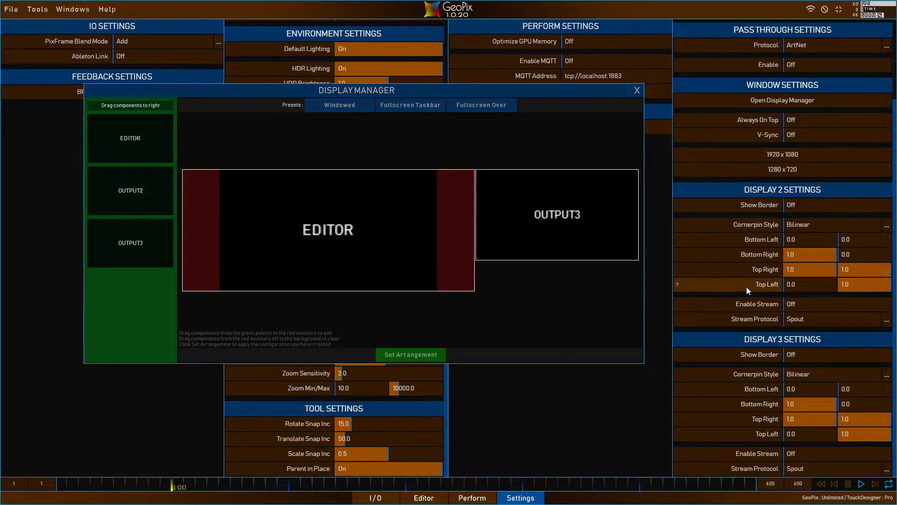
scroll(781, 183, "up", 2)
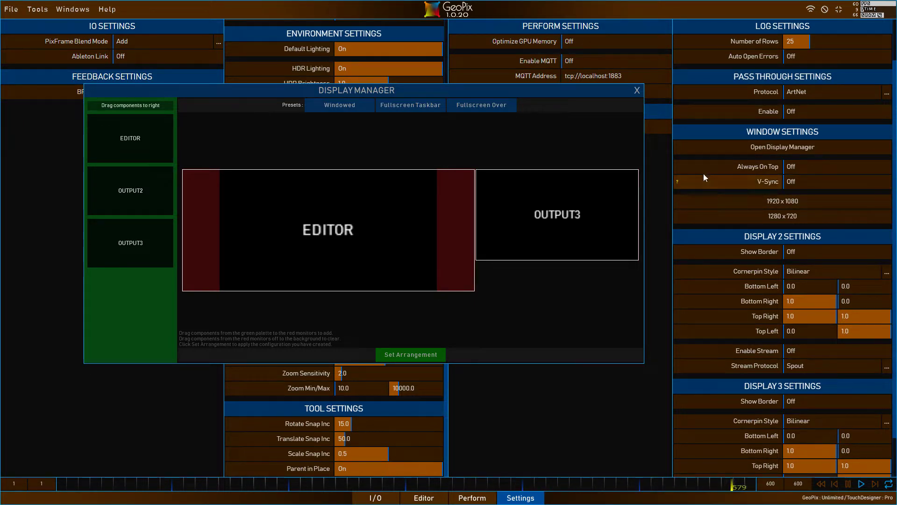
left_click_drag(454, 91, 491, 117)
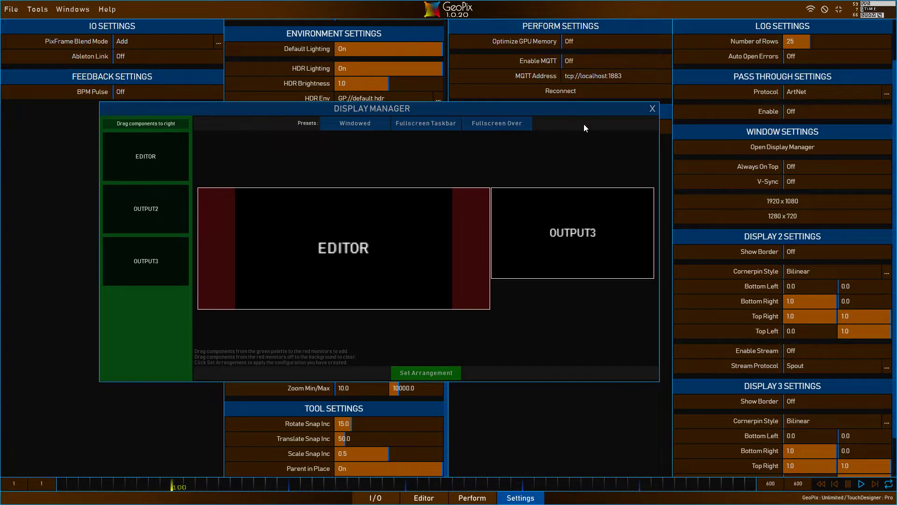
left_click_drag(596, 108, 585, 96)
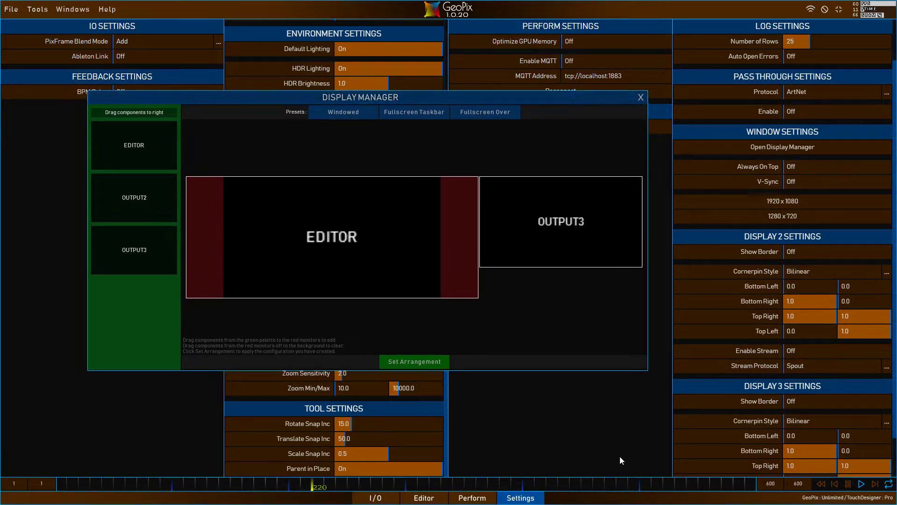
Step: Return to the Editor workspace and close the Display Manager
left_click(411, 499)
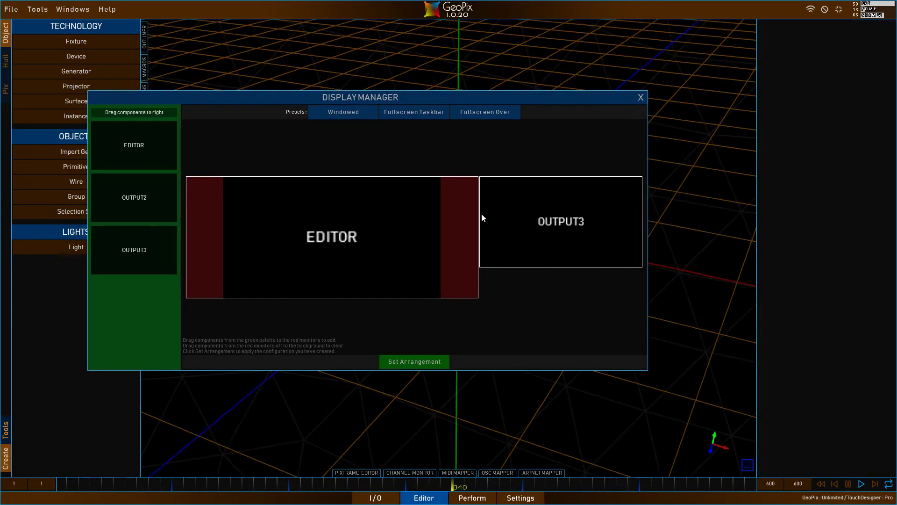
left_click_drag(481, 96, 562, 110)
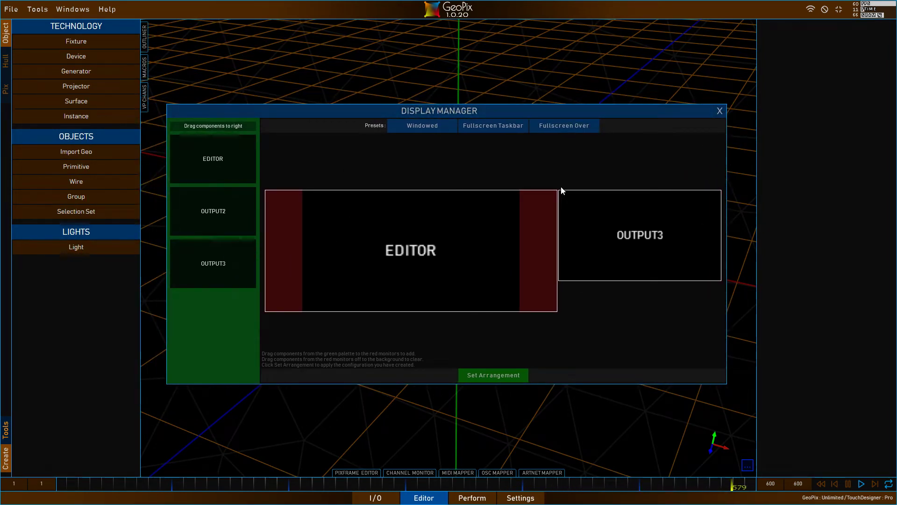
left_click(719, 111)
Step: Bring back the release notes in the browser, highlight the new Artnet UI mapper entry and put the browser away
key("alt+Tab")
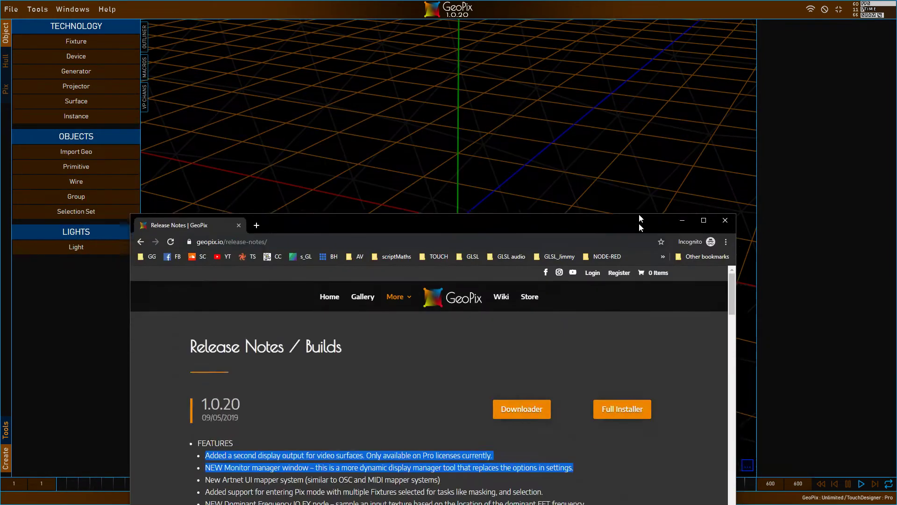
left_click_drag(646, 18, 645, 12)
left_click_drag(467, 274, 228, 268)
left_click(688, 9)
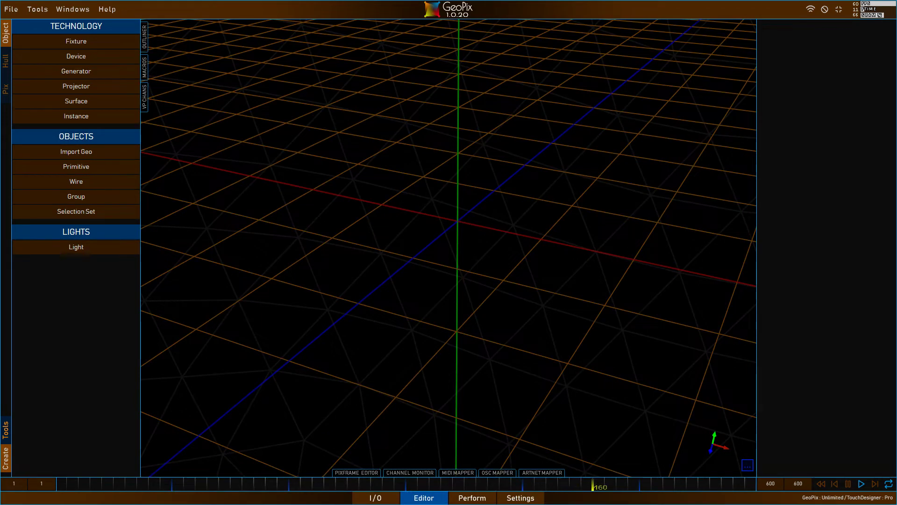
Step: Add a vertical slider to the Perform layout at position 16, 7, leave layout editing and raise the slider above halfway
left_click(476, 498)
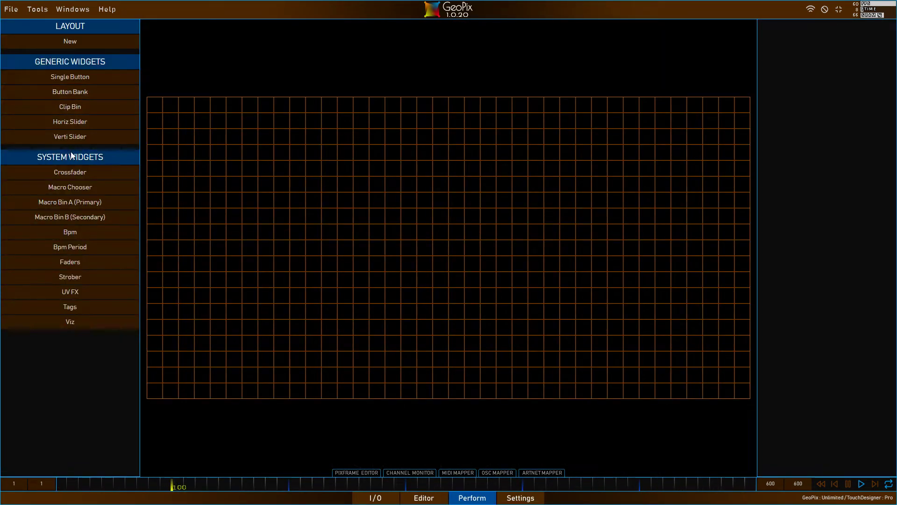
left_click(70, 137)
left_click_drag(152, 370, 422, 129)
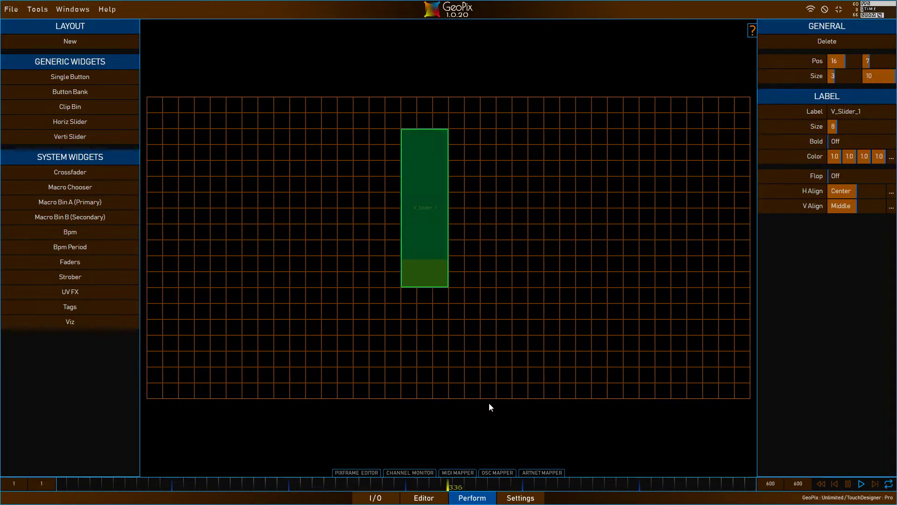
key("ctrl+e")
left_click_drag(418, 276, 417, 195)
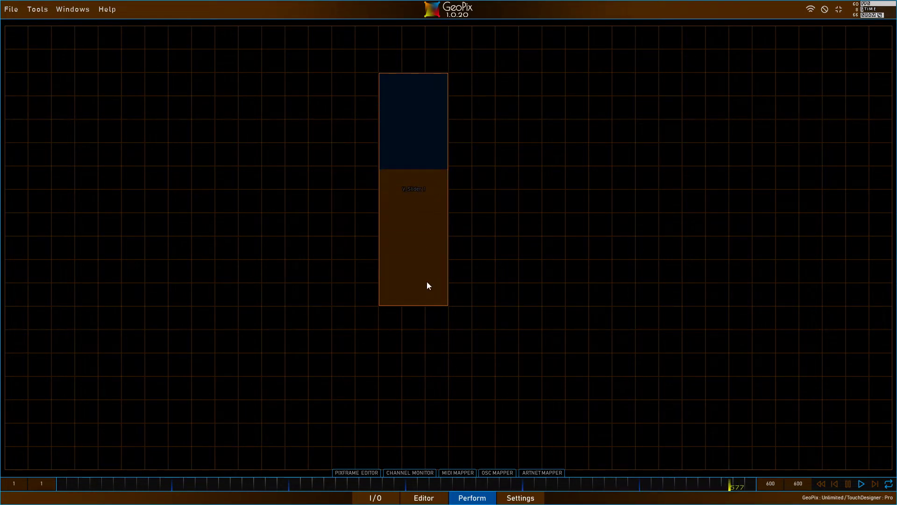
Step: View the MIDI, OSC and Artnet mappers beneath the Perform layout one after another, closing each one
left_click(461, 472)
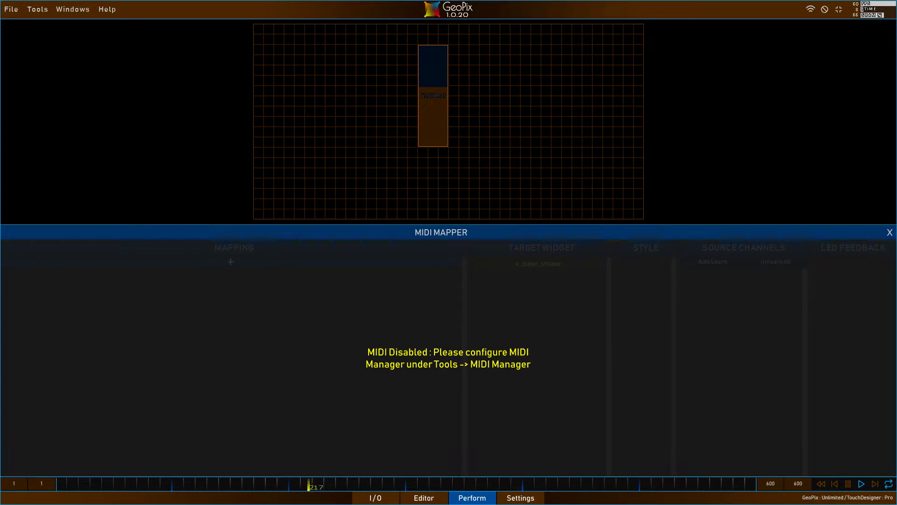
left_click(890, 236)
left_click(496, 472)
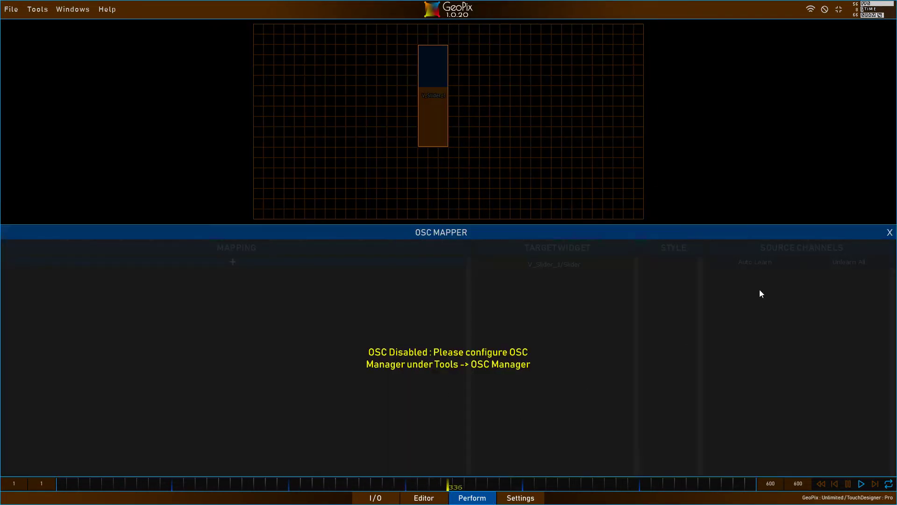
left_click(889, 233)
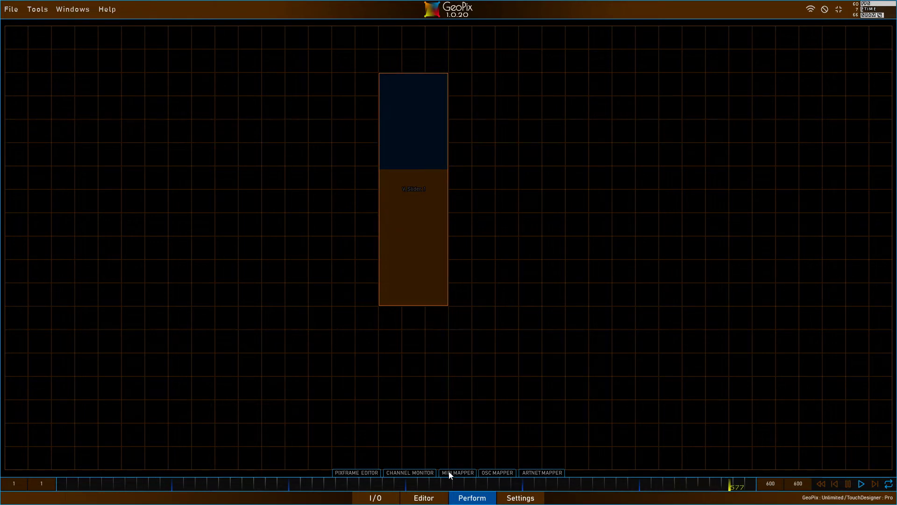
left_click(537, 473)
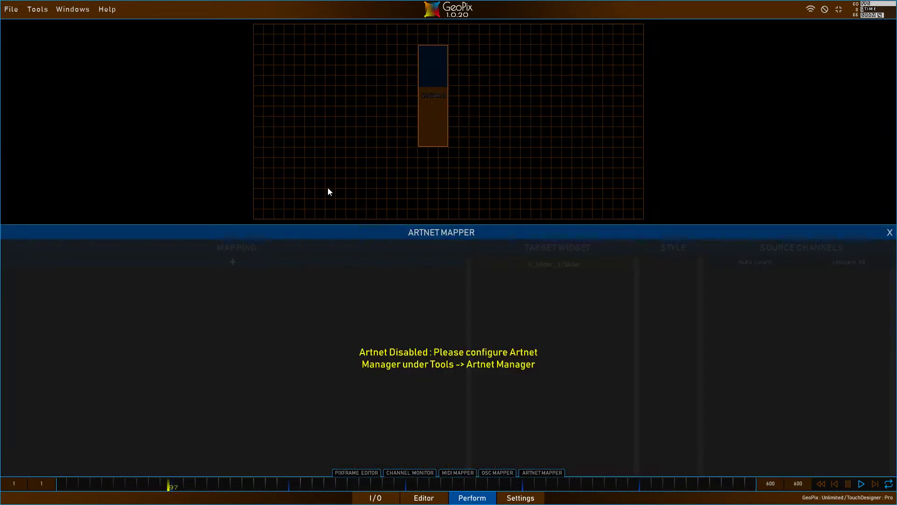
left_click(890, 232)
Step: Open the Artnet Mapper as a floating window and move it fully into view over the Perform layout
left_click(41, 10)
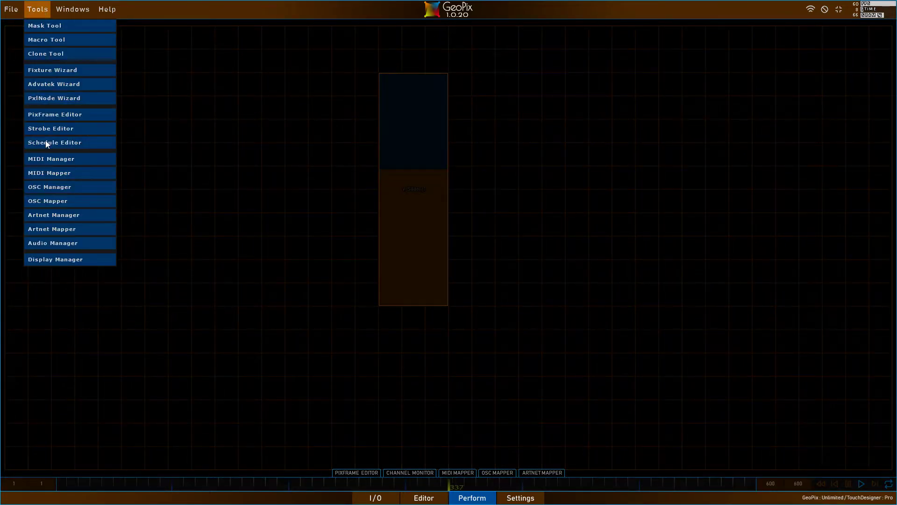
left_click(61, 227)
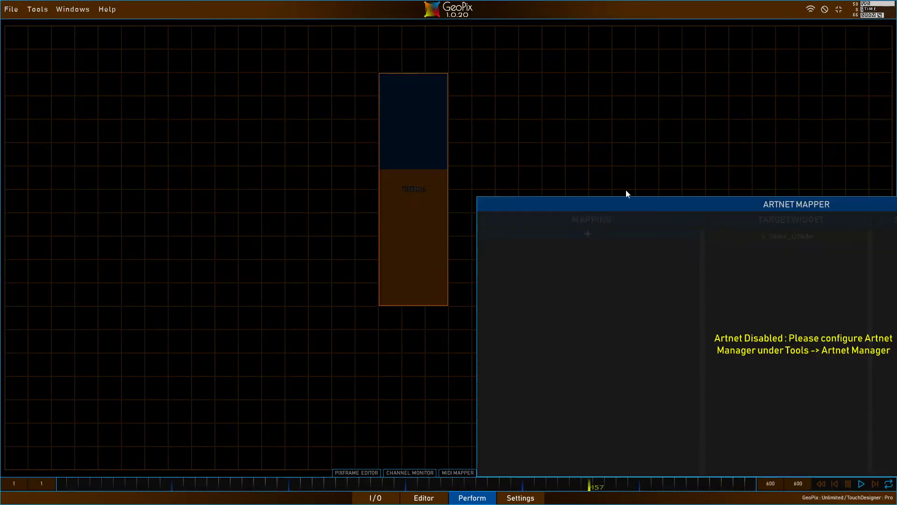
left_click_drag(661, 204, 417, 205)
Step: Examine the Artnet Manager's input settings and channel list beside the Artnet Mapper, then close both windows
left_click(35, 10)
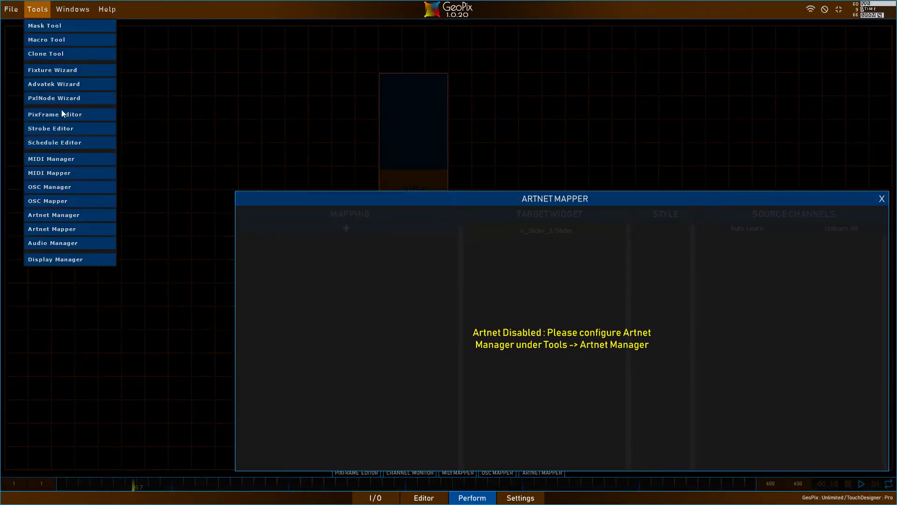
left_click(65, 215)
left_click_drag(701, 202, 195, 87)
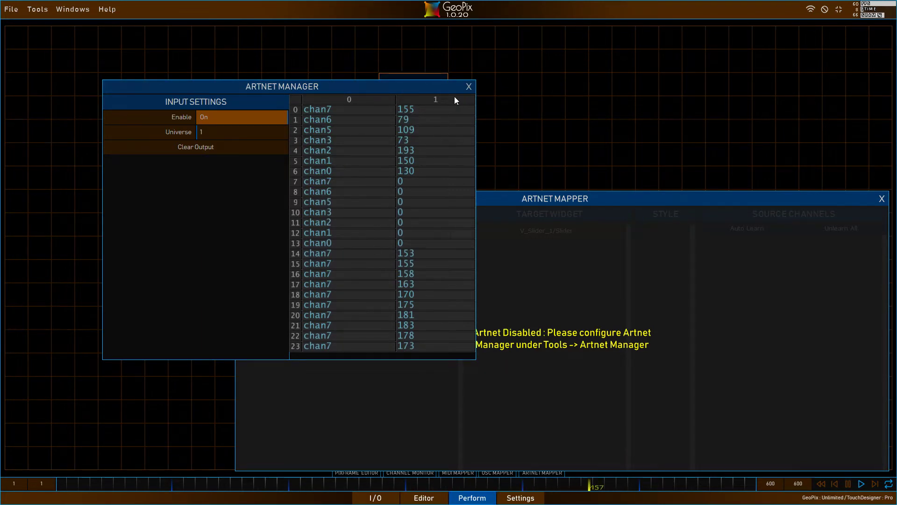
left_click(469, 87)
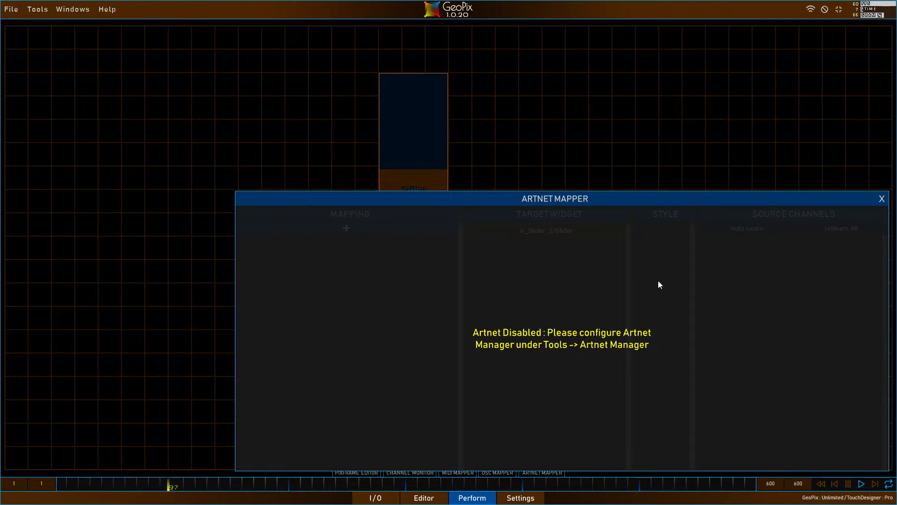
left_click_drag(642, 201, 548, 139)
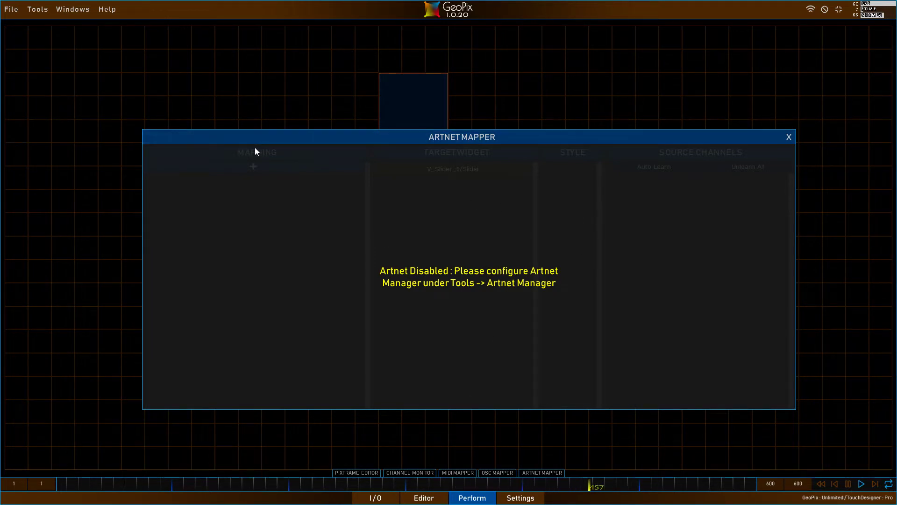
left_click(789, 137)
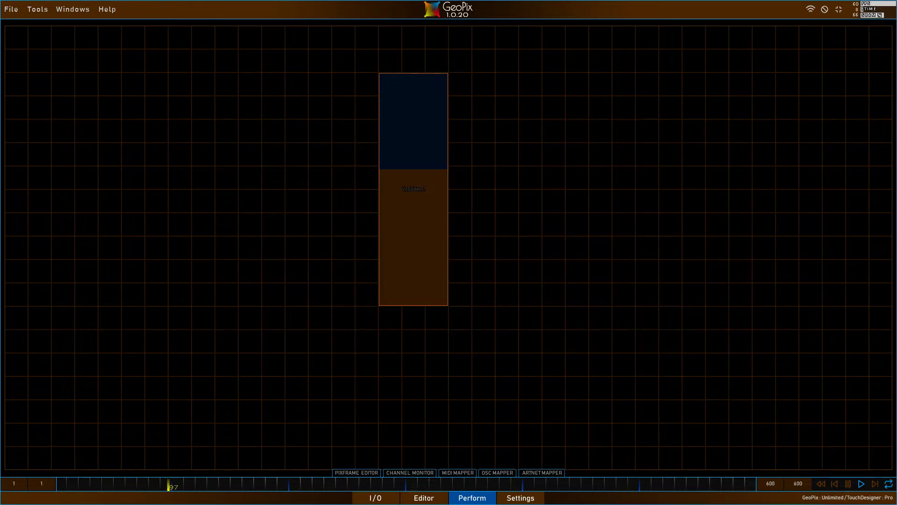
Step: Bring back the release notes, highlight the entry on entering Pix mode with multiple Fixtures selected, and put the browser away
left_click_drag(381, 504, 391, 26)
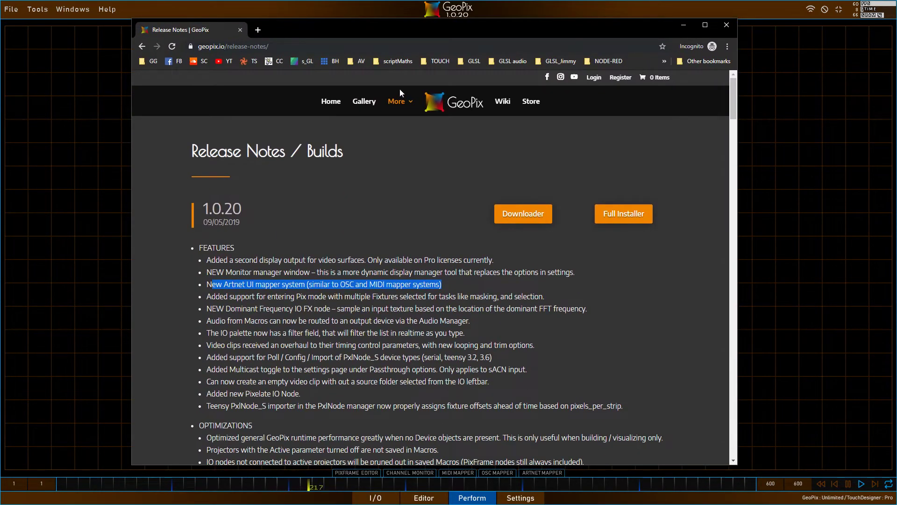
left_click_drag(556, 297, 214, 297)
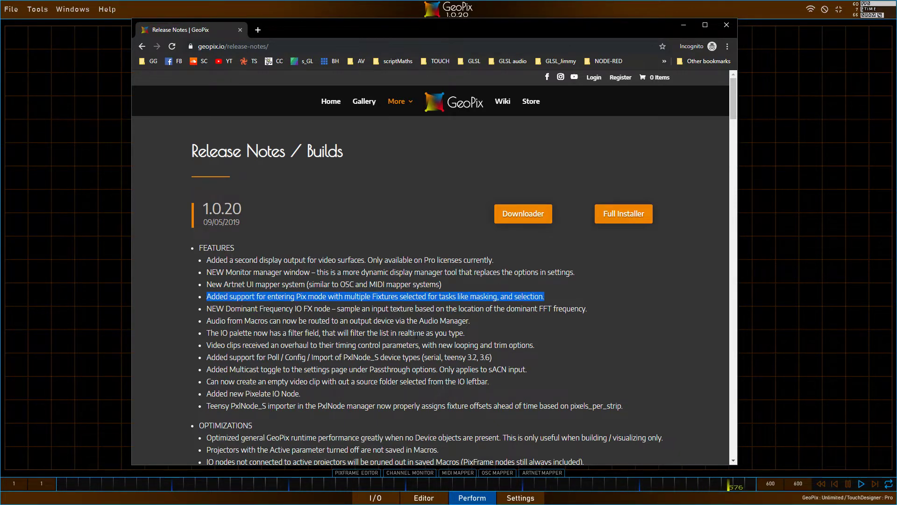
left_click(683, 26)
Step: Return to the Editor workspace and add a Fixture at the origin of the scene
left_click(445, 499)
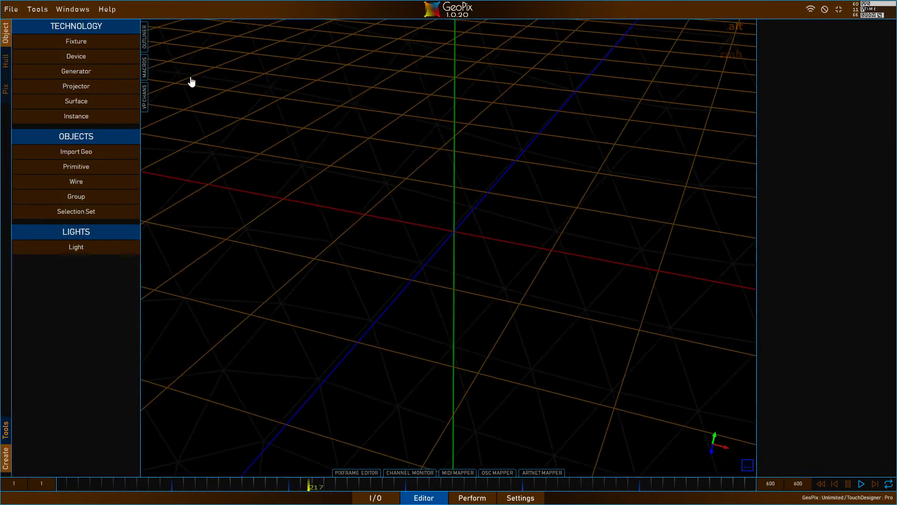
left_click(76, 41)
left_click(461, 250)
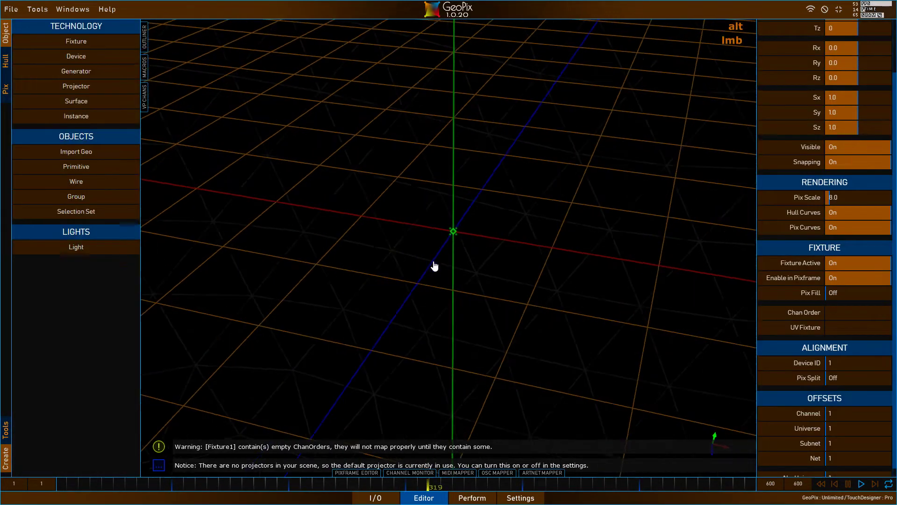
left_click_drag(465, 242, 479, 232, "alt")
right_click_drag(479, 233, 491, 241, "alt")
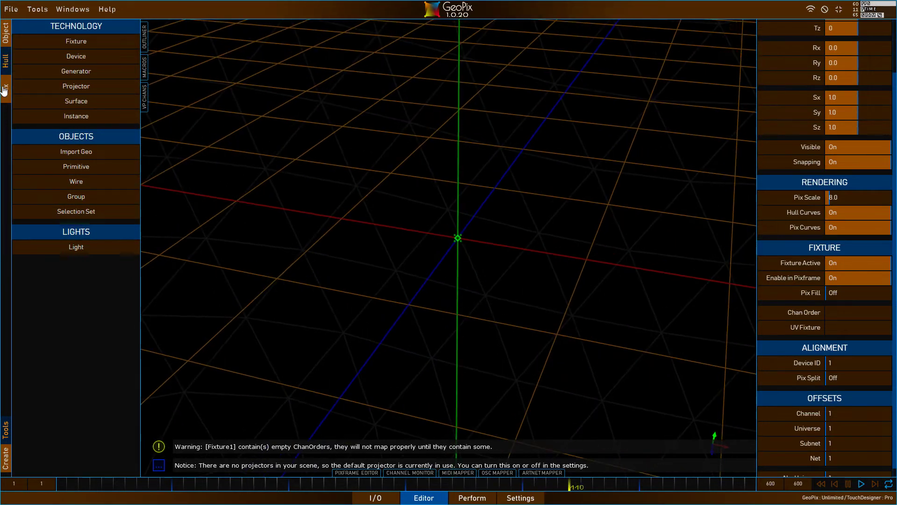
Step: Add one hull point at the fixture's origin and generate a 10 by 10 grid of pixels from it
left_click(7, 60)
right_click_drag(507, 195, 518, 202, "alt")
key("a")
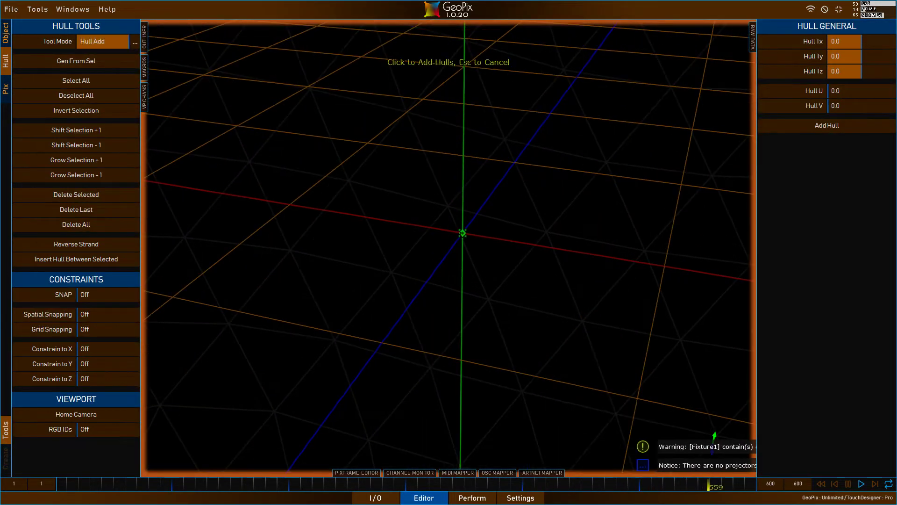
key("s")
left_click(462, 233)
key("s")
left_click_drag(463, 232, 469, 230, "alt")
right_click_drag(469, 230, 472, 241, "alt")
left_click_drag(472, 241, 485, 252, "alt")
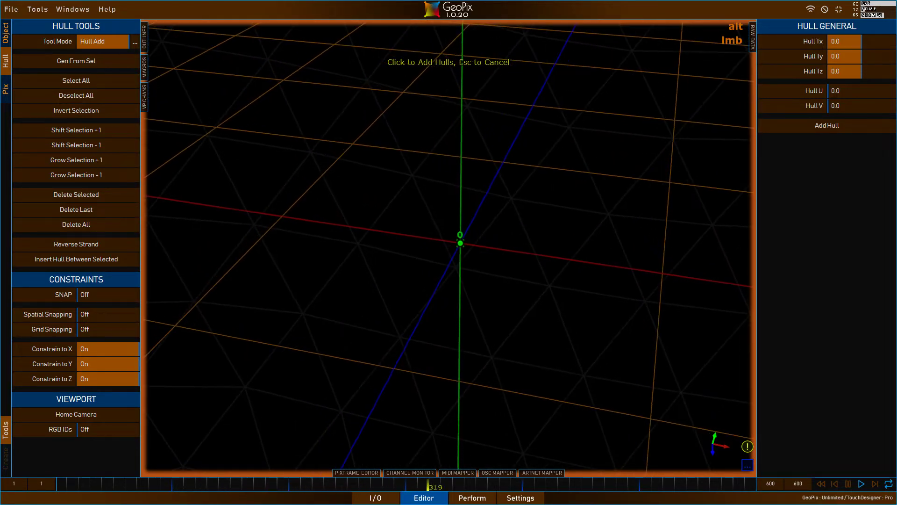
left_click(110, 61)
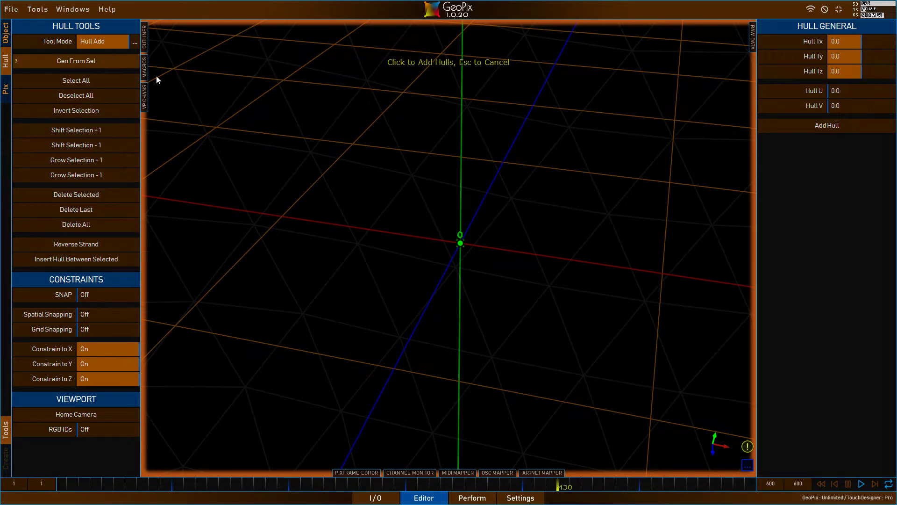
left_click_drag(487, 265, 286, 170, "alt")
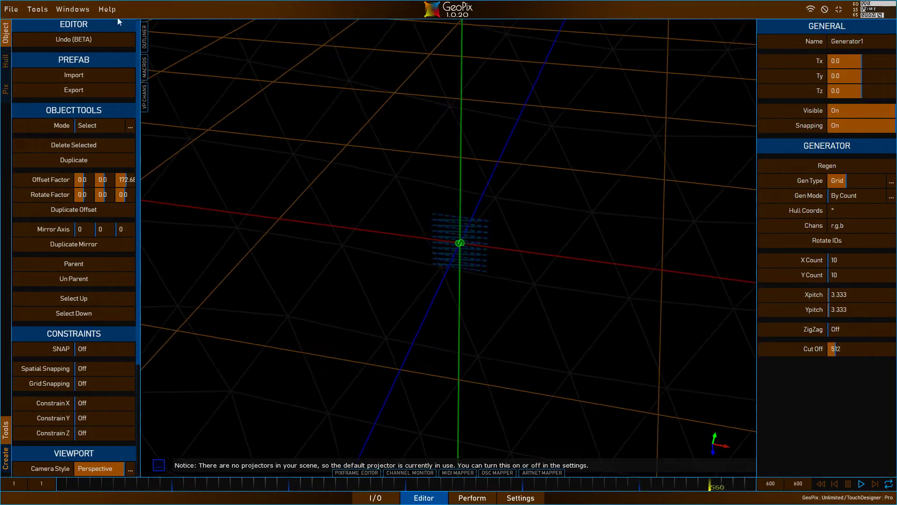
Step: Select Fixture1 in the Outliner, duplicate it and move the copy about 46 units along the X axis
left_click(145, 36)
left_click(187, 38)
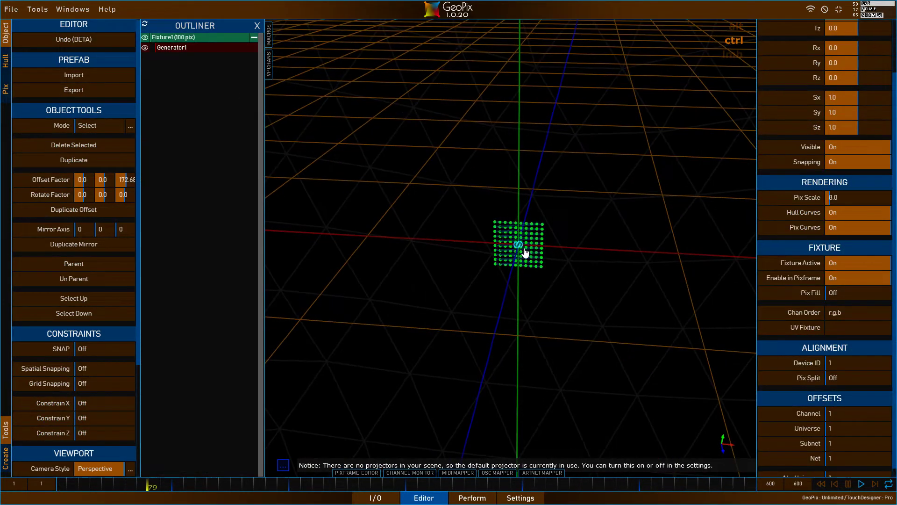
key("ctrl+d")
key("g")
key("x")
left_click_drag(484, 256, 559, 264)
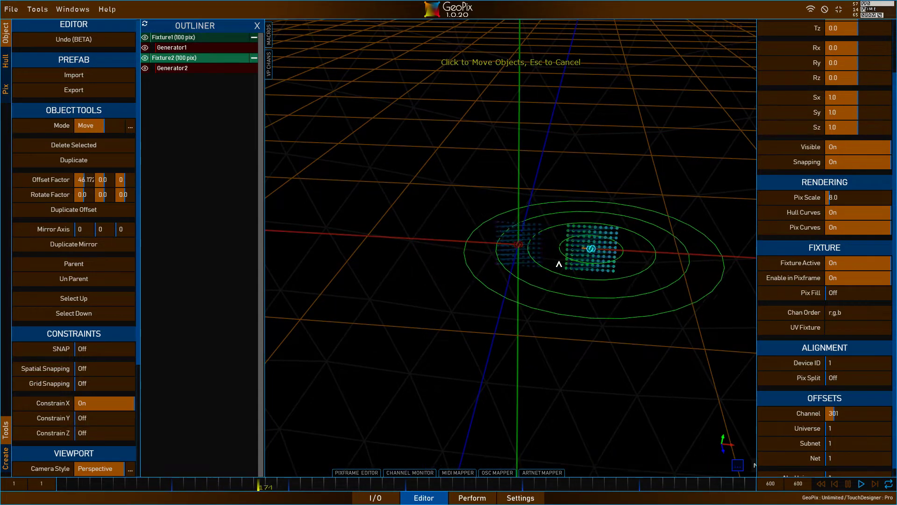
left_click_drag(469, 253, 361, 160, "alt")
Step: Select Fixture1 and Fixture2 together and enter Pix mode with both pixel grids framed in the viewport
left_click(187, 37)
left_click(187, 57, "ctrl")
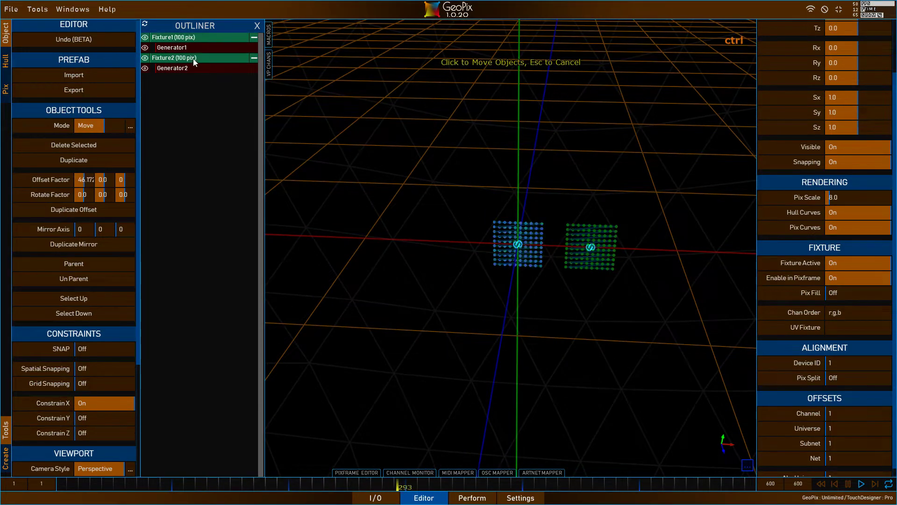
left_click(5, 89)
right_click_drag(285, 176, 526, 237, "alt")
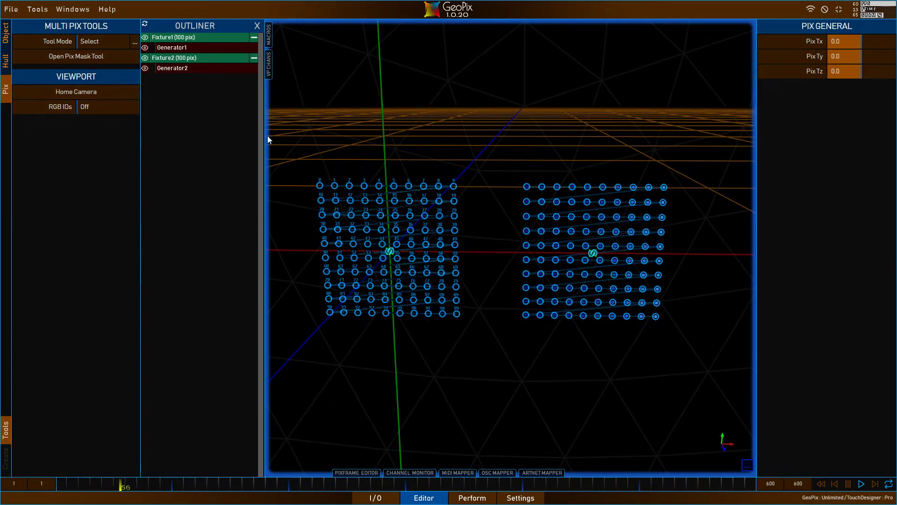
middle_click_drag(508, 193, 529, 190, "alt")
Step: Marquee-select the outer rows and columns of pixels around the edges of both fixture grids
key("b")
left_click_drag(304, 141, 739, 188)
left_click_drag(720, 362, 294, 299)
left_click_drag(320, 144, 359, 330)
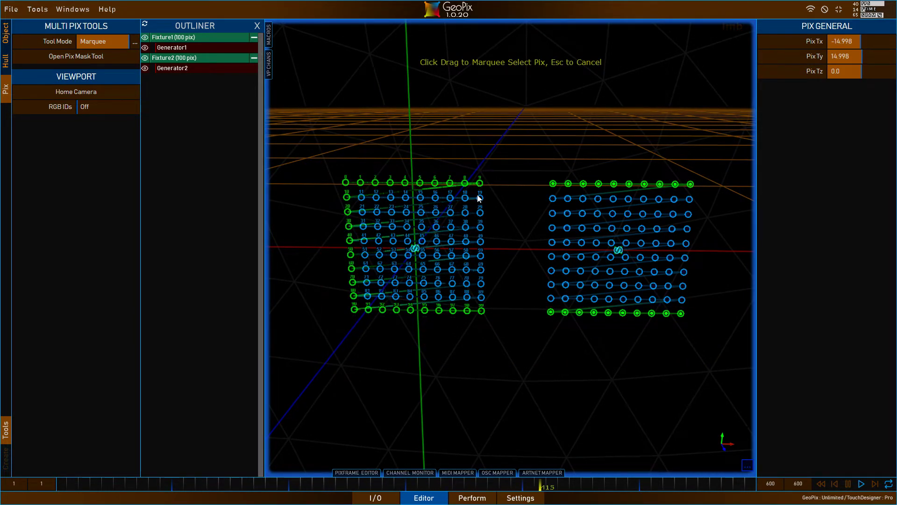
left_click_drag(475, 173, 552, 351)
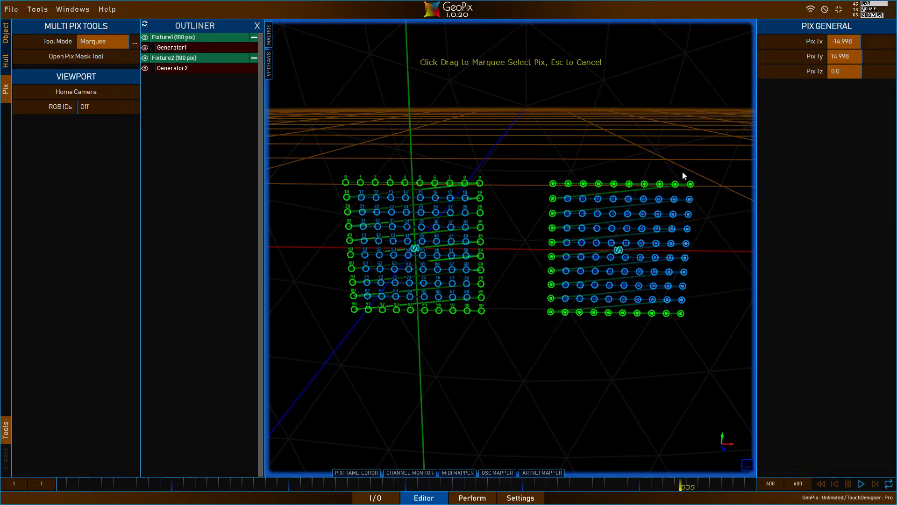
left_click_drag(682, 171, 731, 372)
left_click_drag(676, 290, 698, 333)
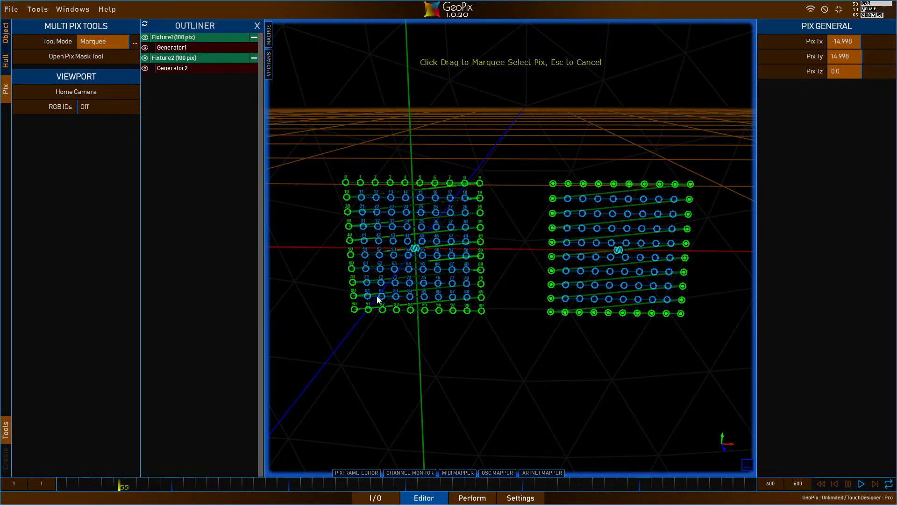
Step: Create a mask named Edge from the selected perimeter pixels with the Mask Tool, then close the tool
left_click(38, 9)
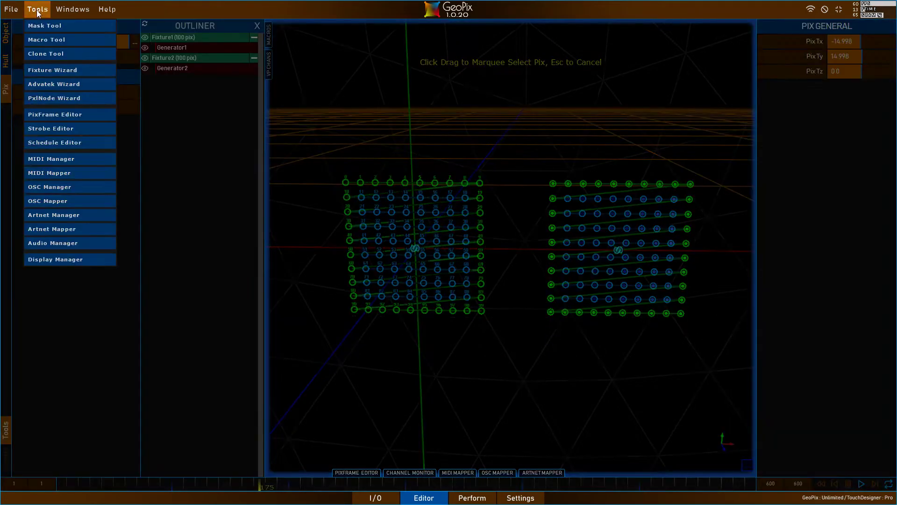
left_click(46, 25)
left_click_drag(764, 263, 420, 342)
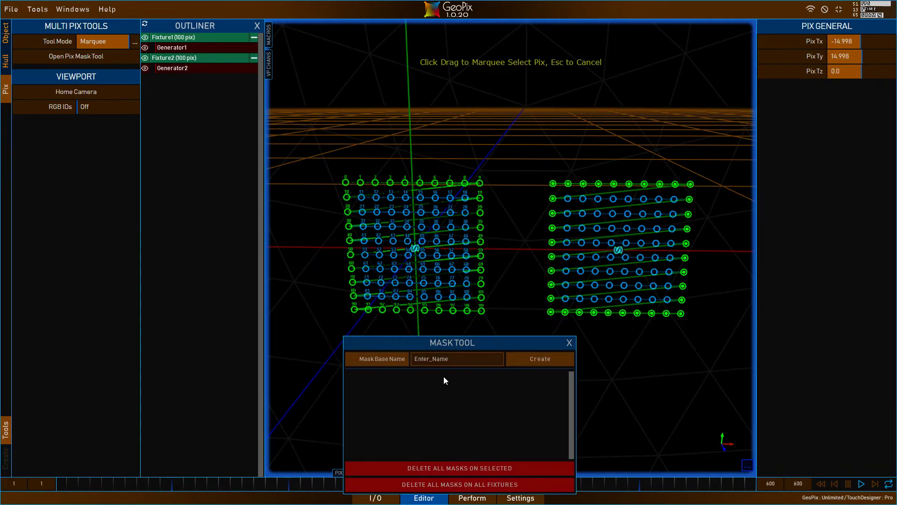
left_click(461, 357)
type("Edge")
left_click(530, 357)
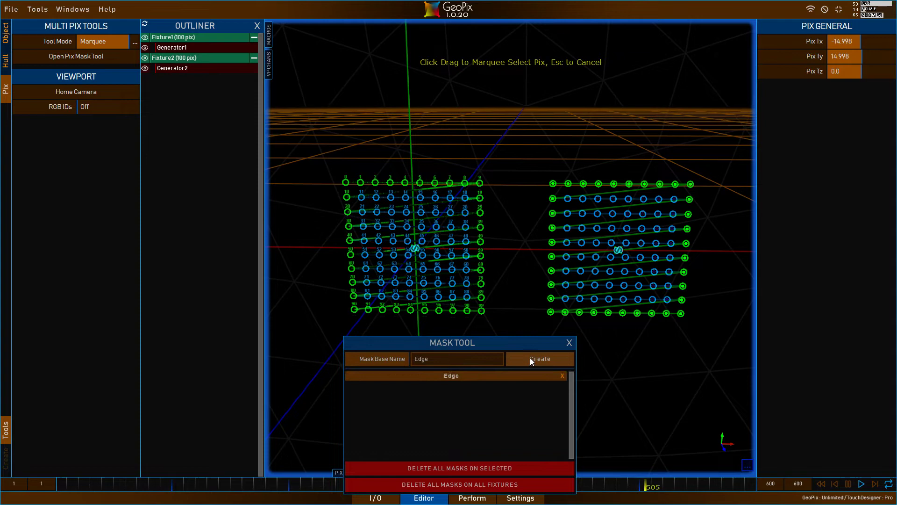
left_click(570, 342)
Step: Inspect the Edge mask values of Fixture1's pixels in the Fixture Editor, then close it
left_click(6, 31)
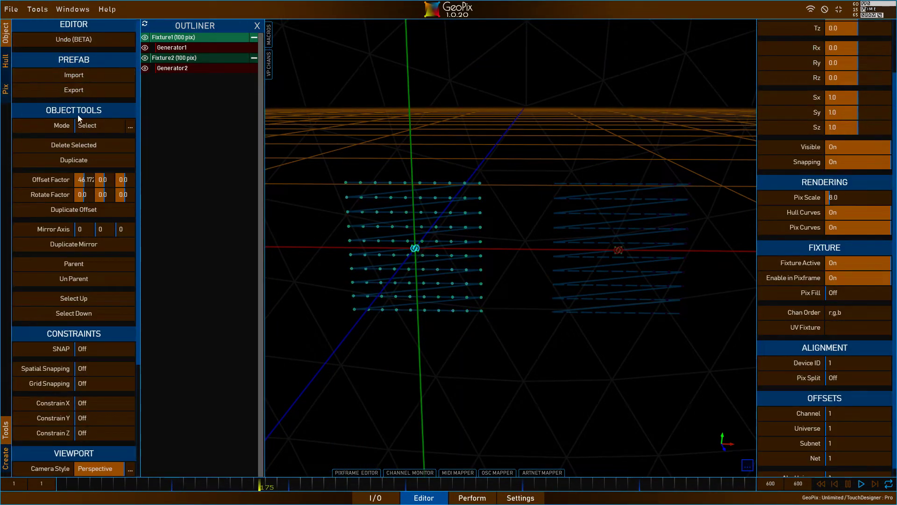
left_click(6, 90)
left_click_drag(501, 208, 514, 202, "alt")
left_click(753, 41)
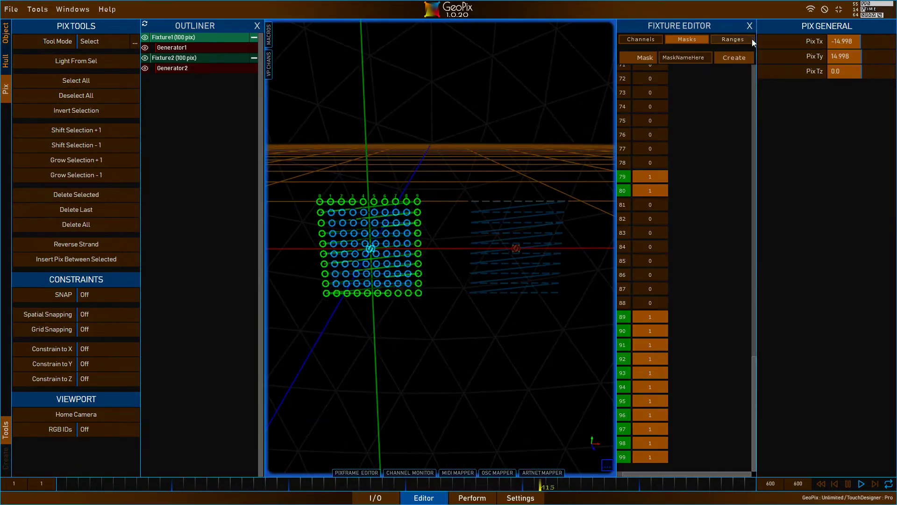
scroll(653, 236, "up", 10)
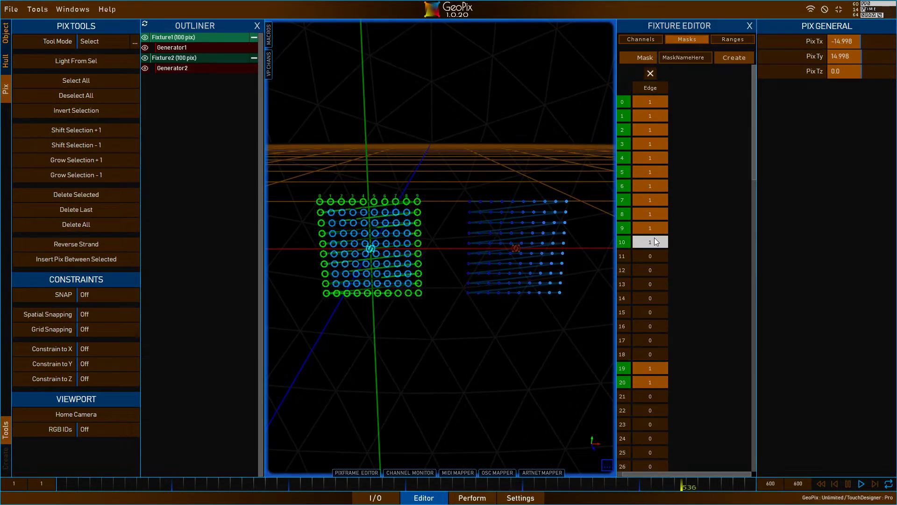
left_click(749, 27)
Step: Return to Object mode and check the masks listed for the selected fixture in the Mask Tool, then close the tool
left_click(5, 33)
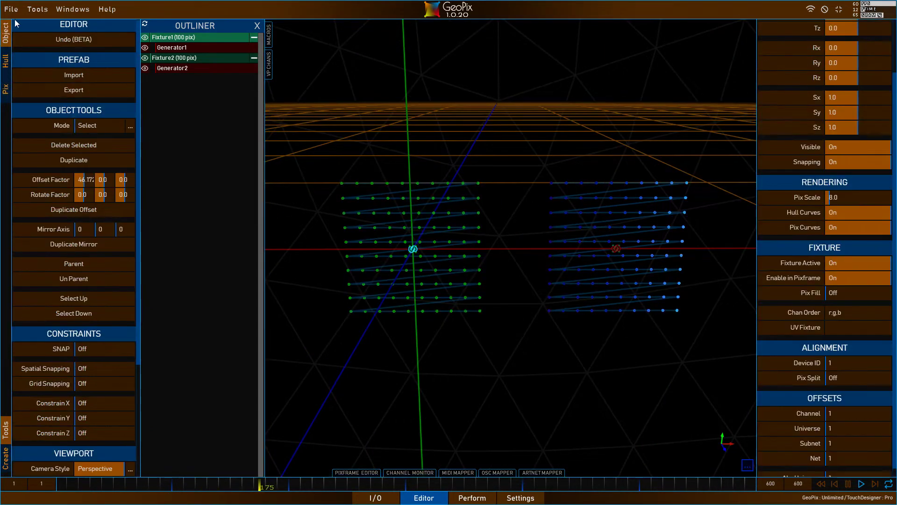
left_click(37, 9)
left_click(51, 29)
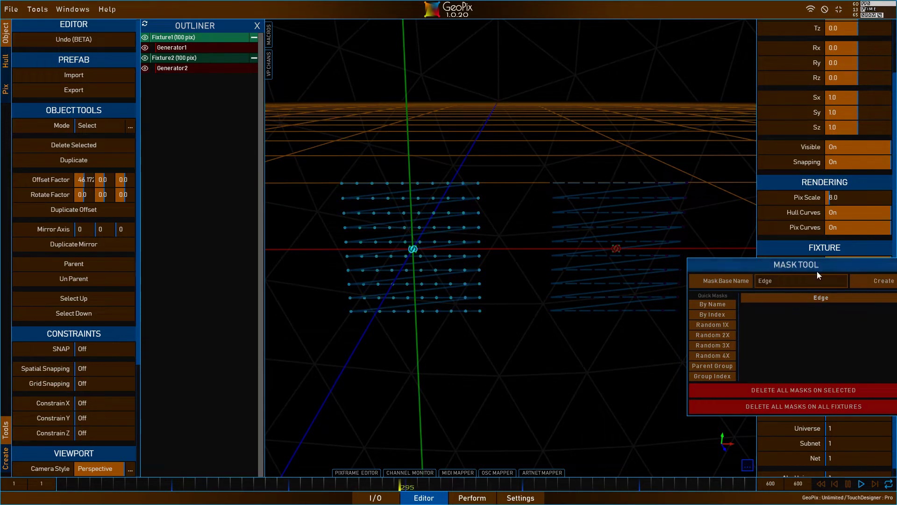
left_click_drag(817, 270, 610, 306)
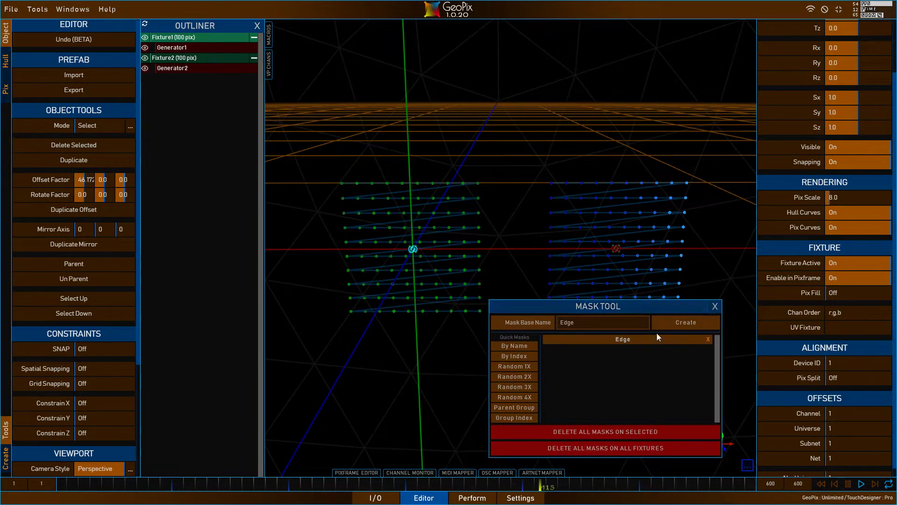
left_click(715, 307)
left_click(167, 58)
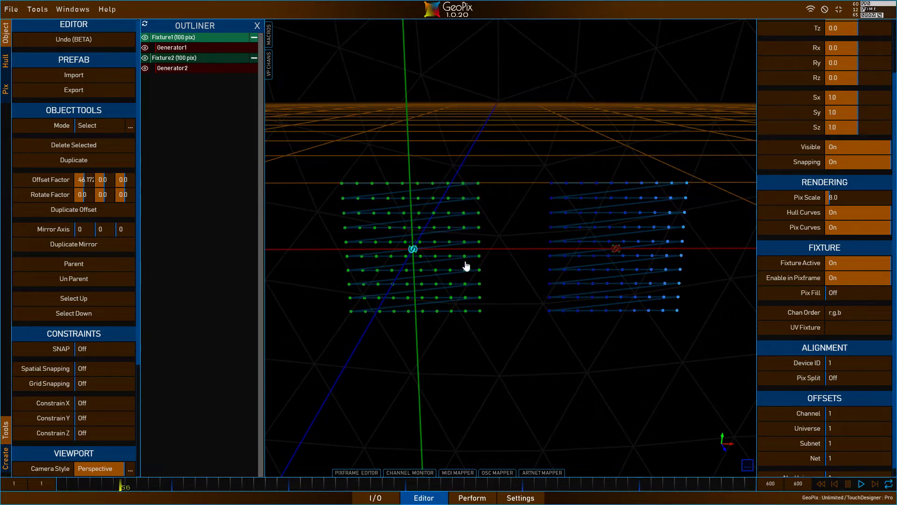
mouse_move(601, 295)
left_mouse_down("alt")
mouse_move(560, 275)
mouse_move(609, 293)
mouse_move(605, 299)
mouse_move(586, 287)
left_mouse_up("alt")
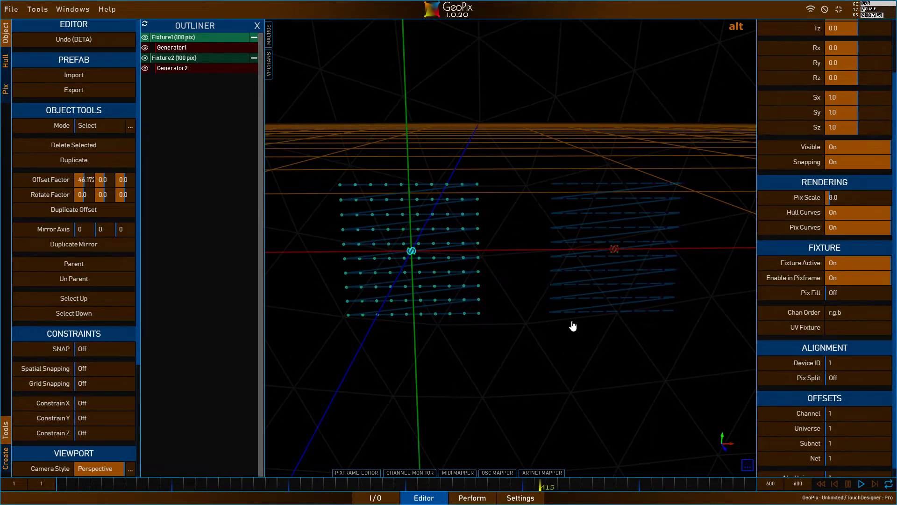
left_click_drag(573, 326, 565, 329, "alt")
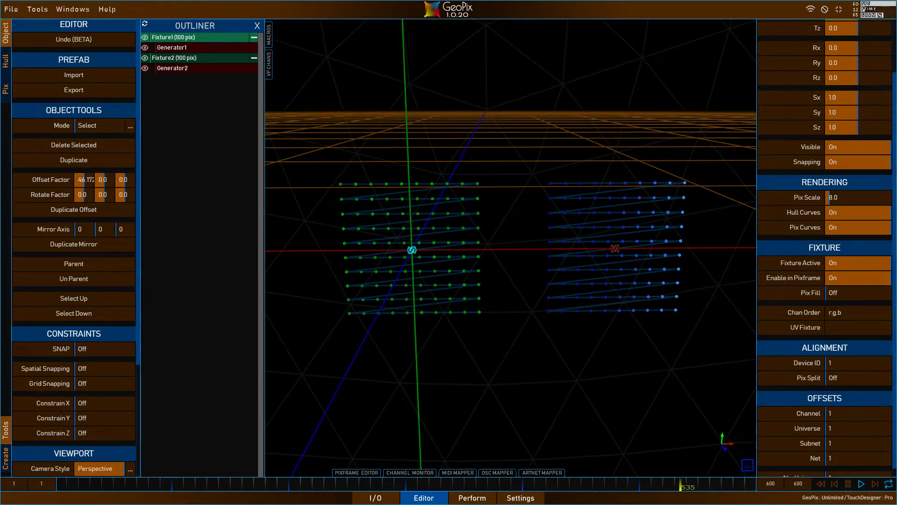
Step: Switch to the browser's GeoPix release notes, highlight the Dominant Frequency IO FX node entry, then minimize the browser
key("alt+Tab")
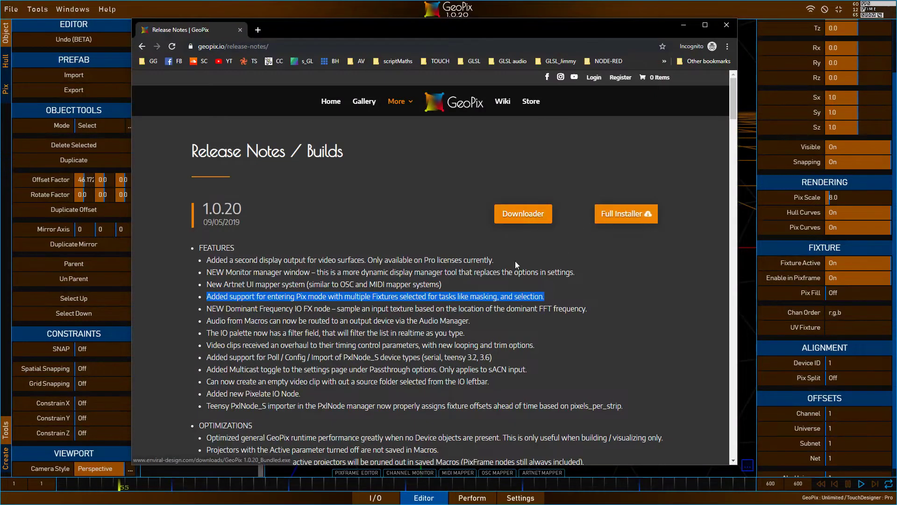
left_click_drag(586, 308, 207, 312)
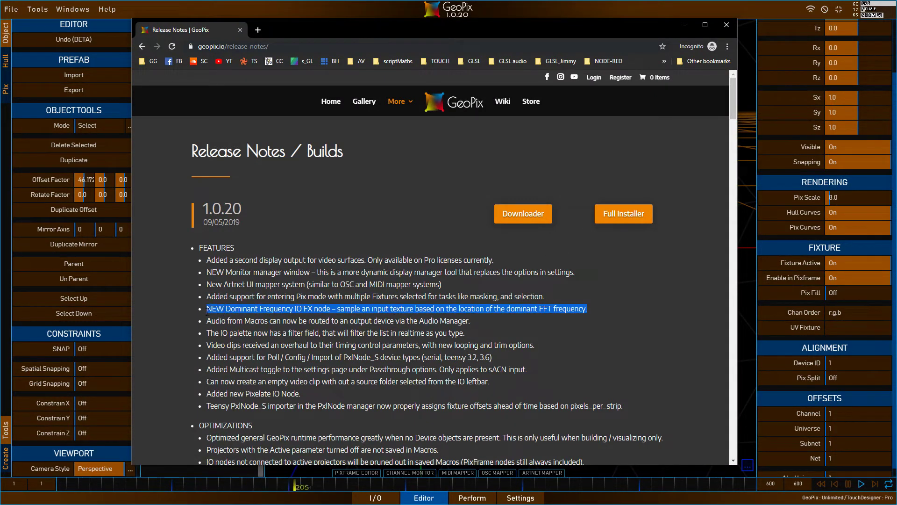
left_click(683, 24)
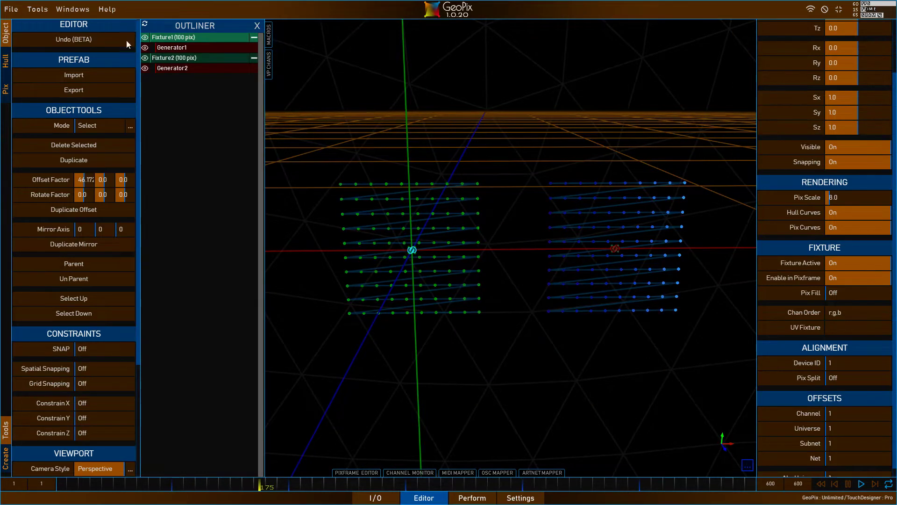
Step: Add the Example_Clip audio clip to the I/O graph, to the upper right of the existing video clip node
left_click(178, 59, "ctrl")
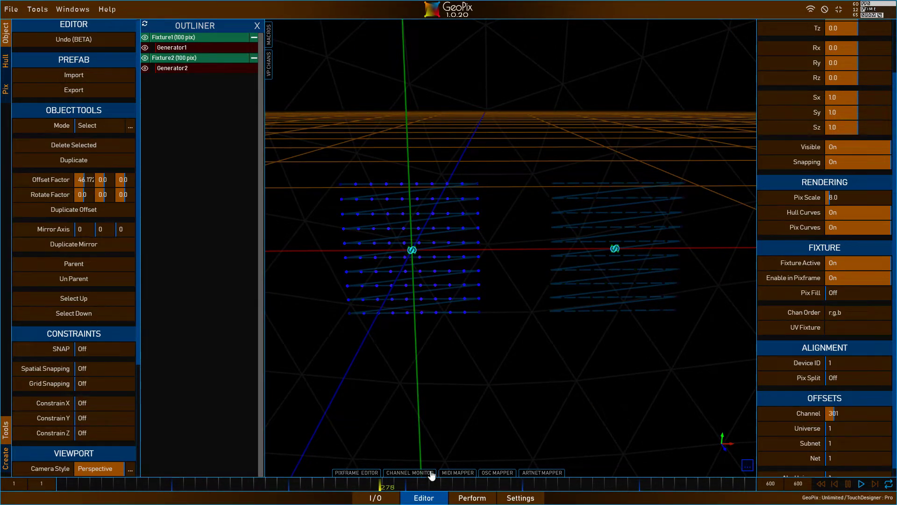
left_click(375, 498)
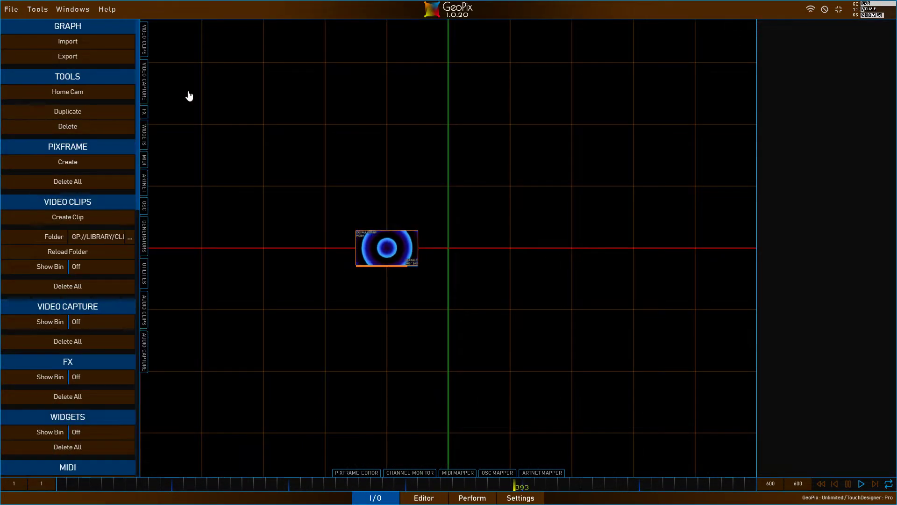
left_click(149, 312)
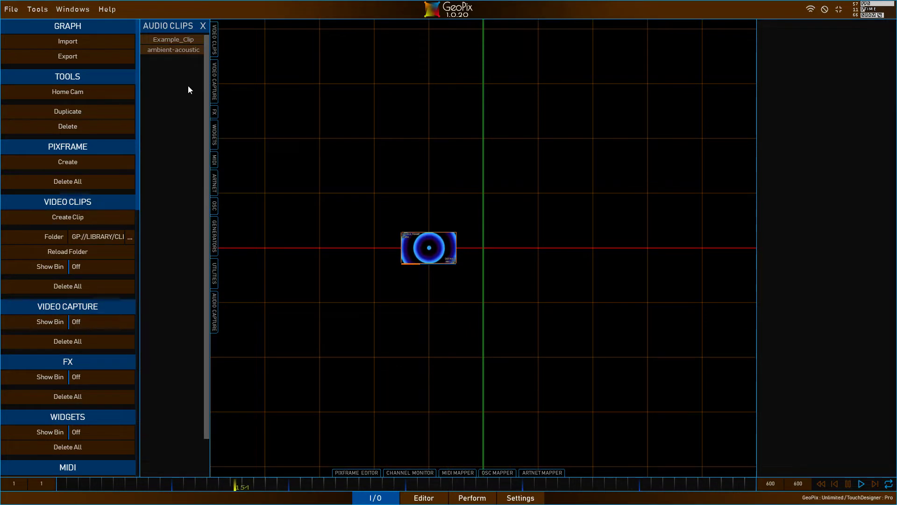
left_click_drag(176, 40, 544, 215)
right_click_drag(625, 238, 538, 276)
left_click_drag(600, 272, 484, 337)
scroll(481, 333, "up", 4)
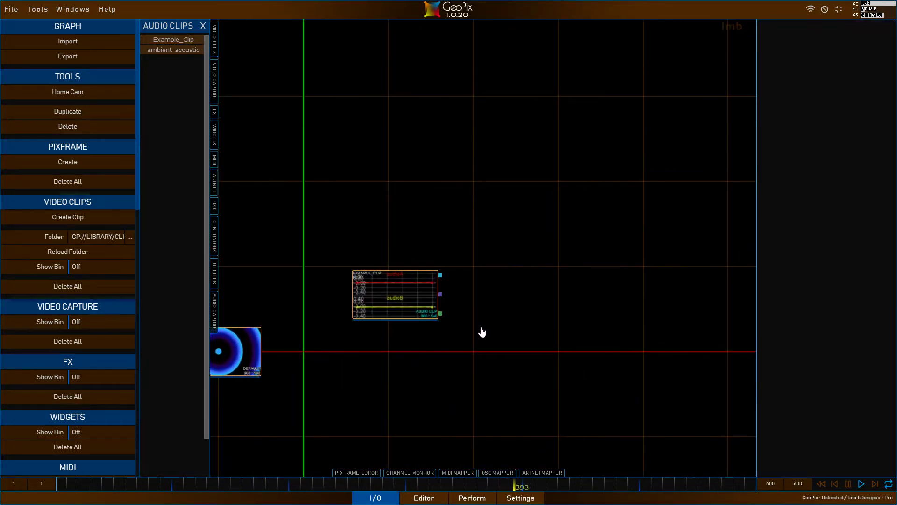
right_click_drag(509, 283, 541, 175)
Step: Turn on Play and Listen for the Example_Clip audio node and lower the system volume to 24
left_click(401, 231)
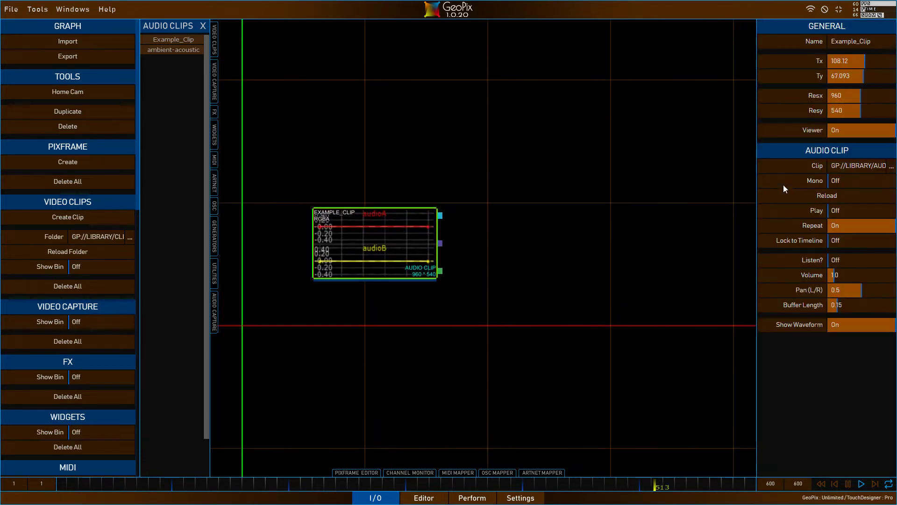
left_click(846, 211)
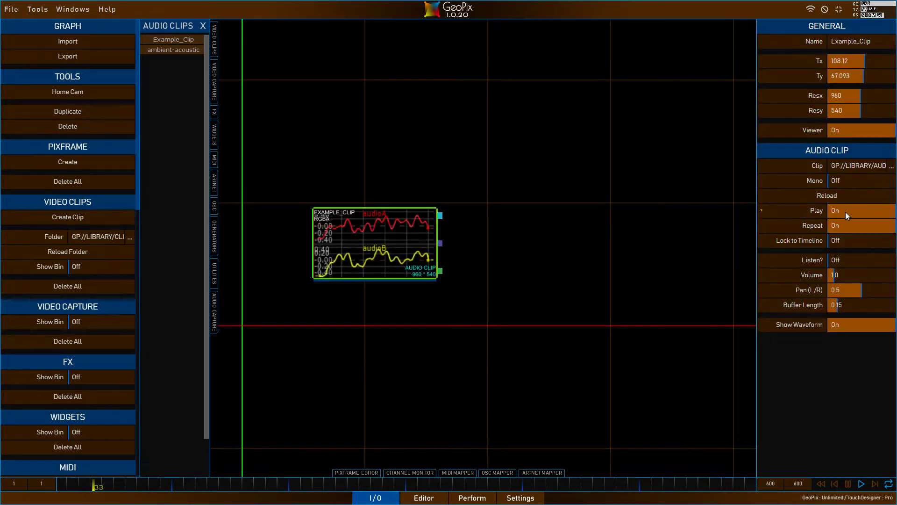
left_click(843, 260)
left_click(374, 270)
scroll(559, 256, "down", 2)
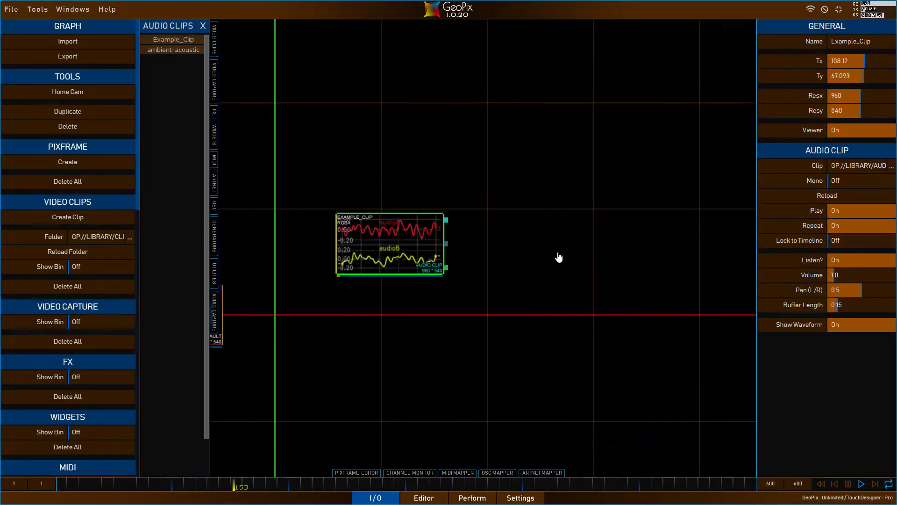
left_click_drag(517, 334, 553, 320)
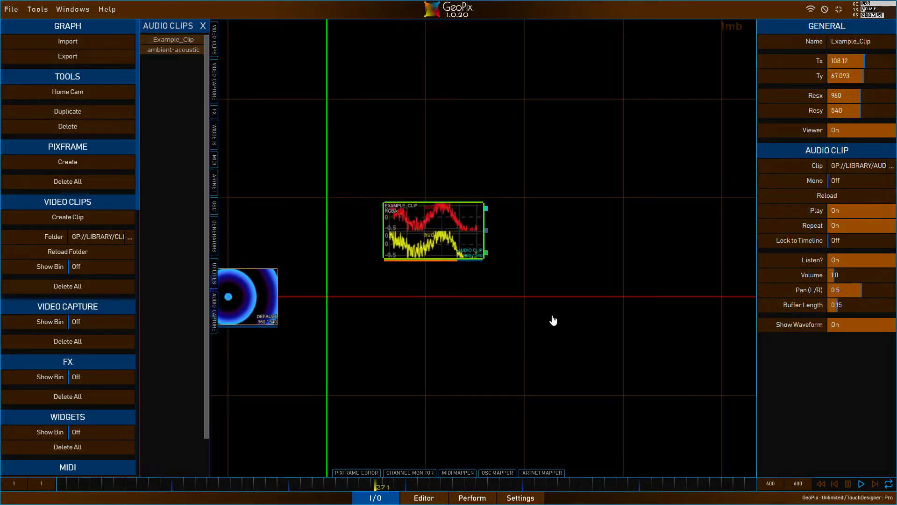
key("XF86AudioLowerVolume")
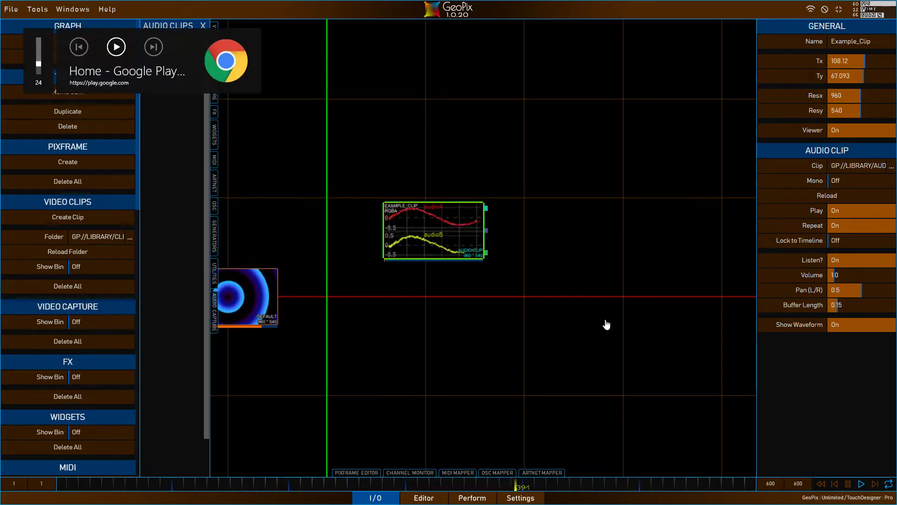
left_click_drag(559, 359, 581, 366)
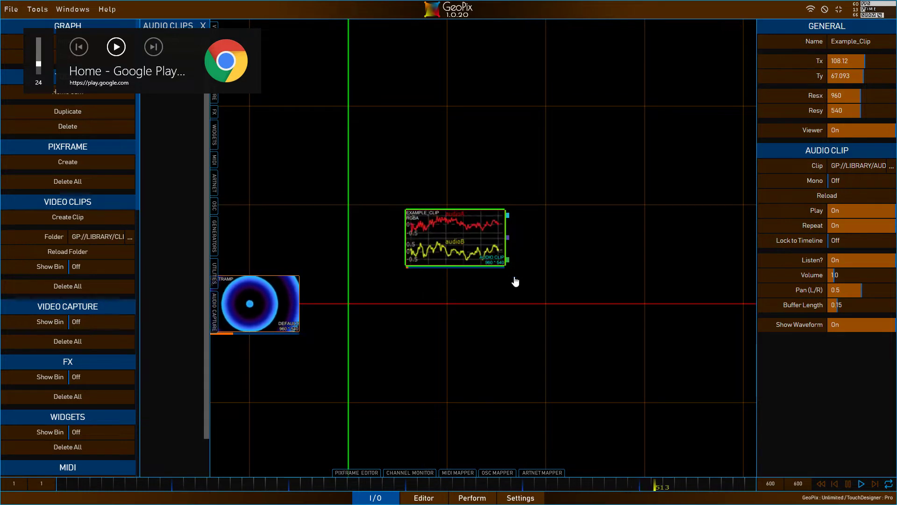
left_click_drag(531, 307, 530, 348)
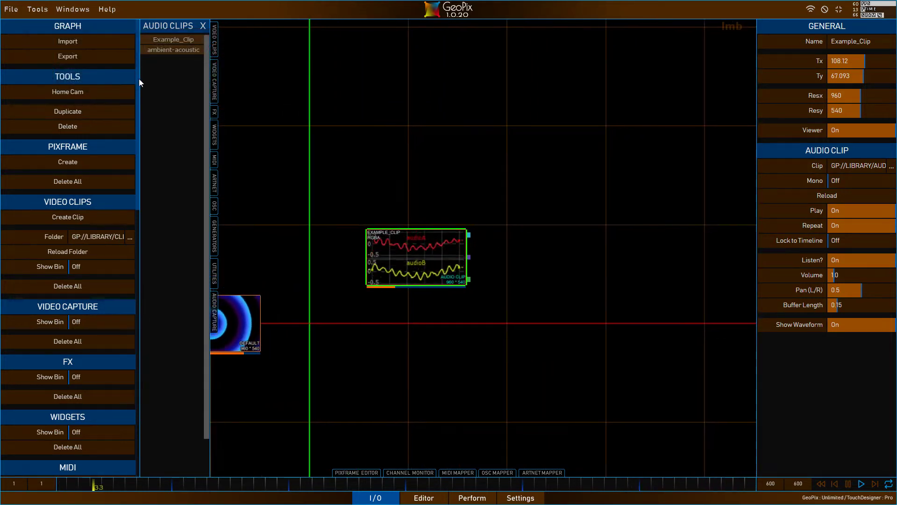
Step: Add an FFT effect node beside the Example_Clip node and connect the clip's first output to its input
left_click(204, 26)
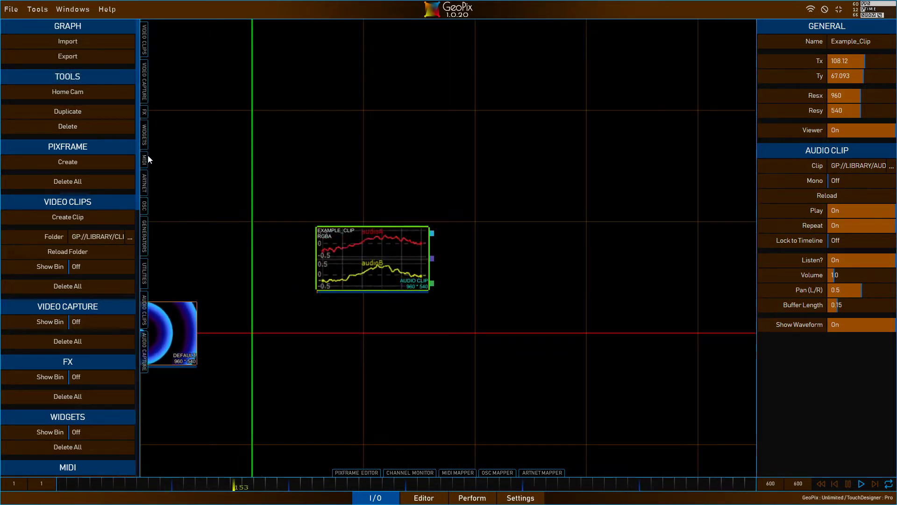
left_click(146, 115)
left_click_drag(172, 42, 554, 251)
left_click_drag(461, 233, 498, 256)
left_click_drag(548, 341, 370, 321)
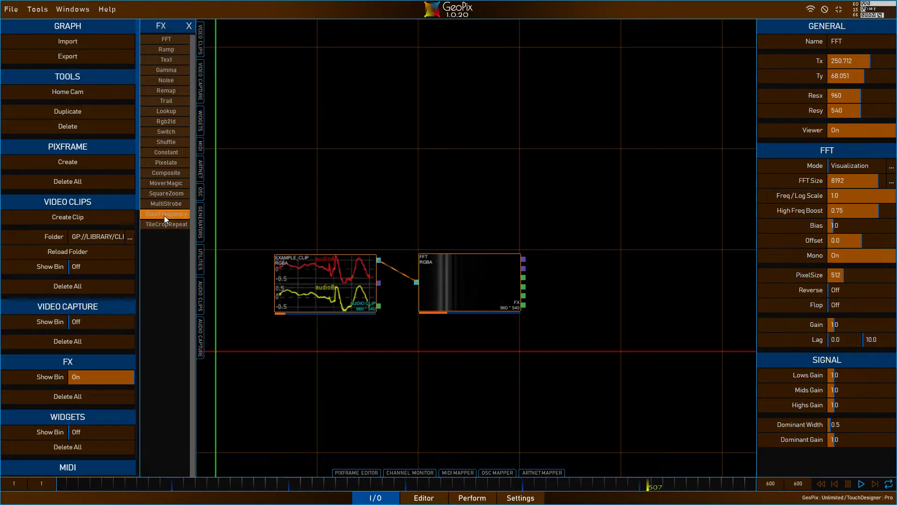
Step: Add a DomFrequency node to the right of the FFT node and a Ramp node below the FFT node
left_click_drag(164, 215, 636, 287)
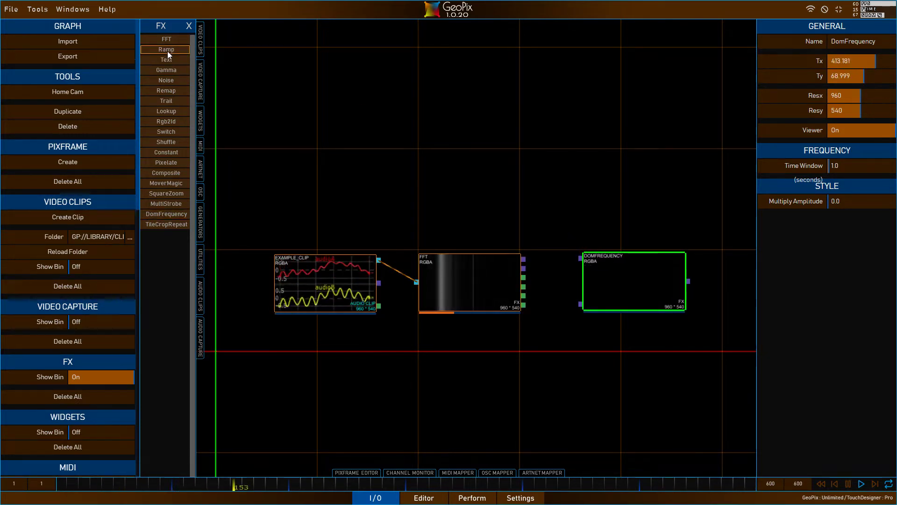
left_click_drag(167, 51, 471, 377)
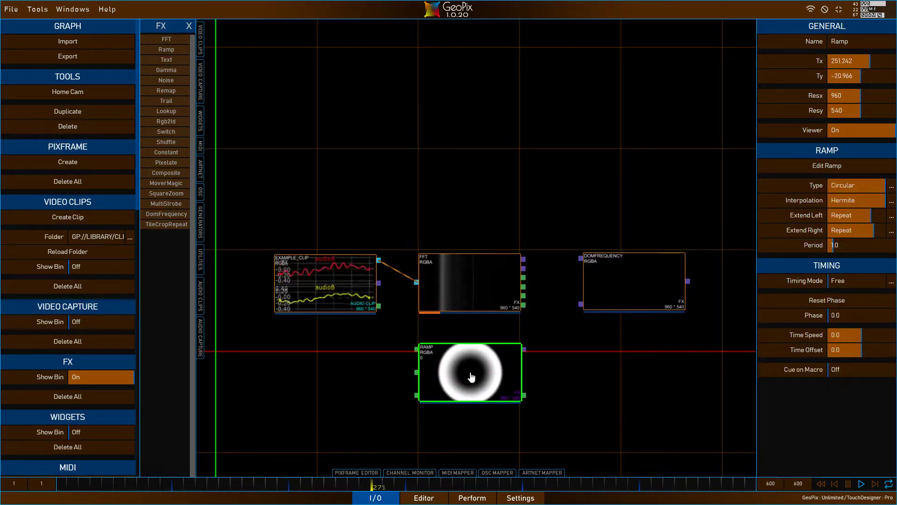
left_click_drag(574, 374, 551, 337)
Step: Open the Ramp node's gradient for editing and set its ramp type to Horizontal
left_click(450, 339)
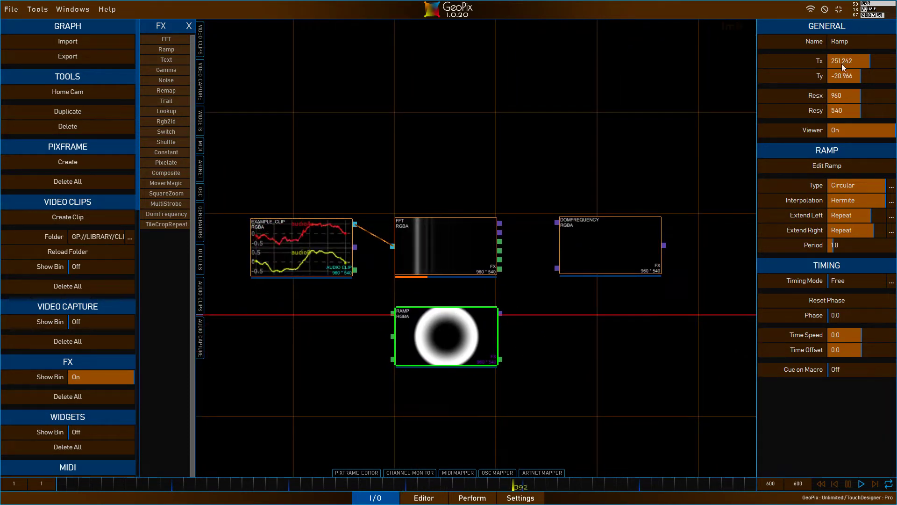
left_click(850, 164)
left_click_drag(852, 203, 607, 83)
left_click(847, 189)
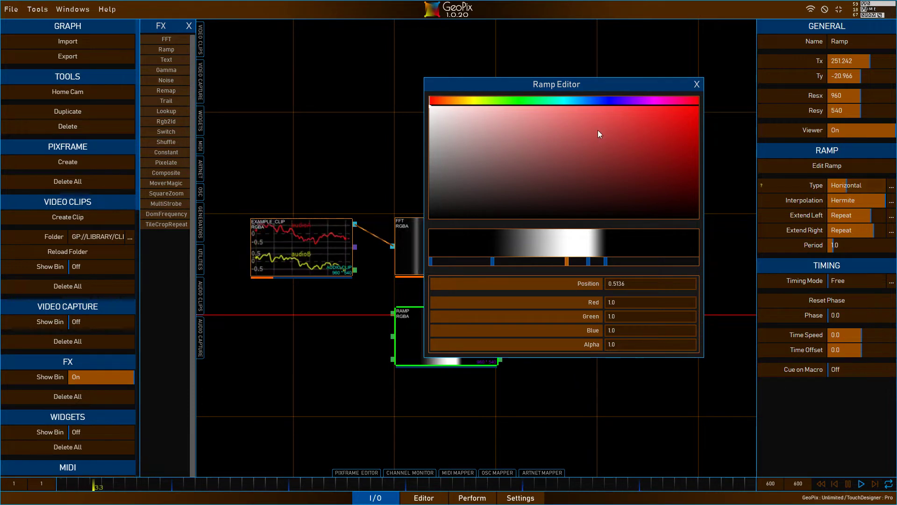
left_click_drag(521, 85, 661, 117)
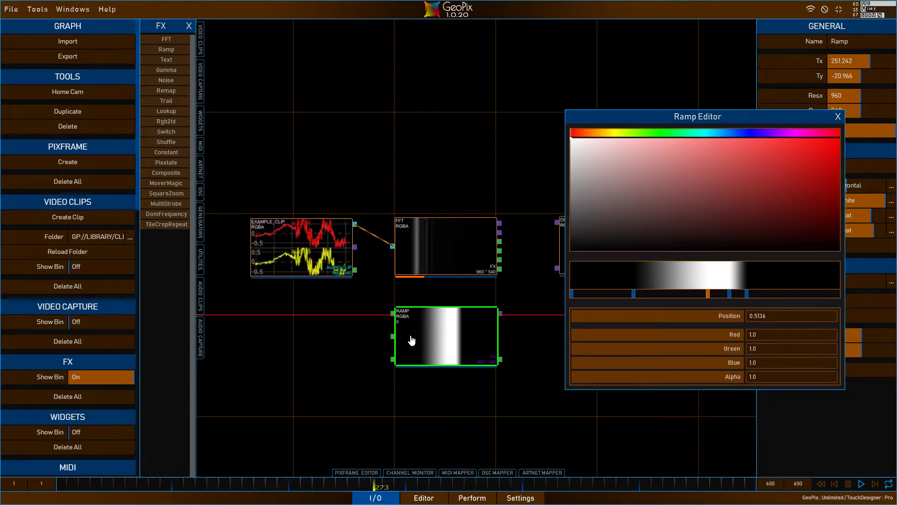
left_click_drag(647, 117, 565, 149)
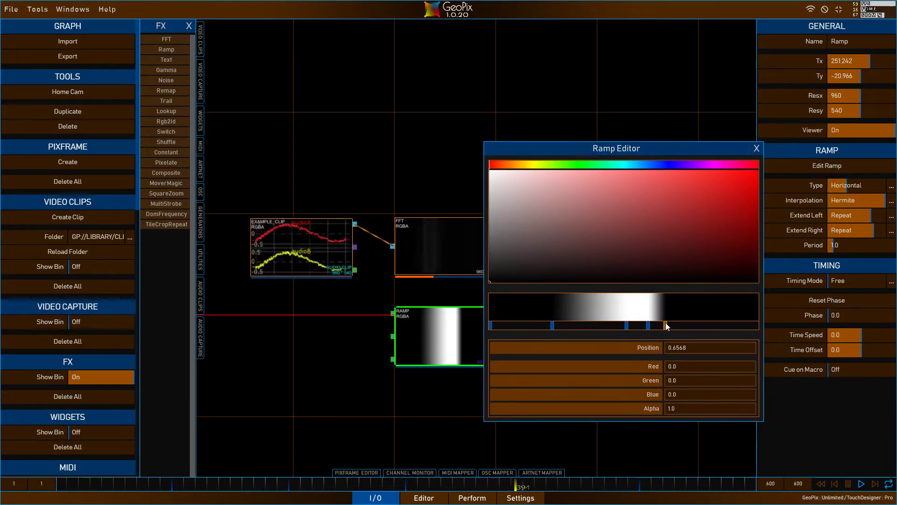
Step: Reduce the ramp to two stops, black at position 0.0 and white at 1.0, deleting the extra black and white stops
right_click(666, 324)
right_click(649, 325)
left_click_drag(628, 324, 761, 327)
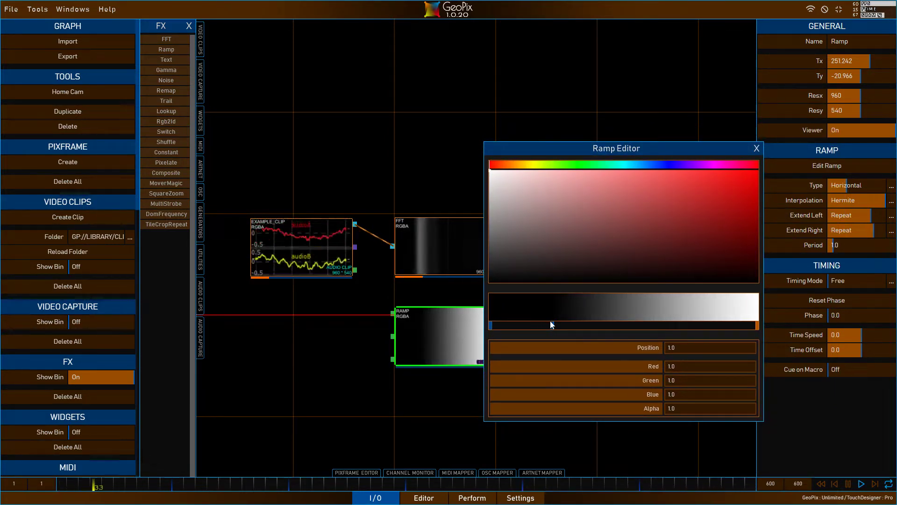
left_click_drag(552, 324, 492, 327)
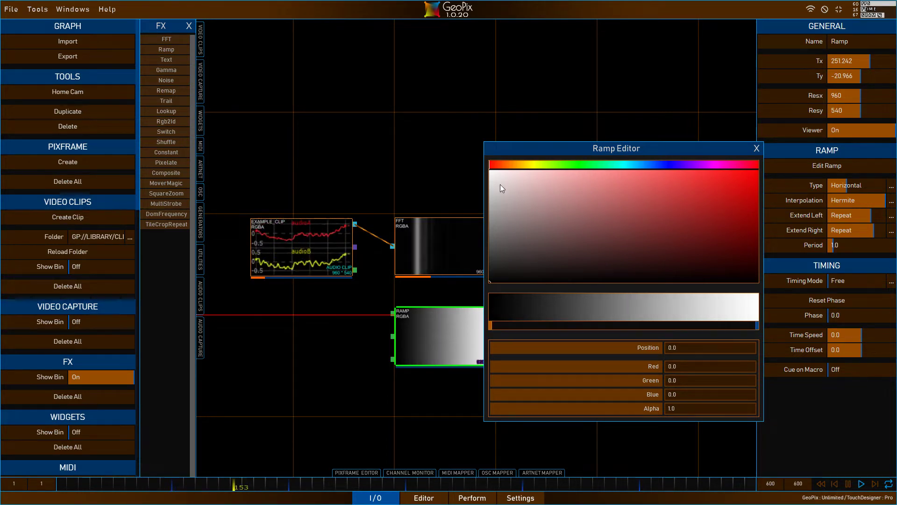
Step: Color the ramp's stop at position 0.0 red and the stop at 1.0 blue
left_click_drag(705, 202, 755, 169)
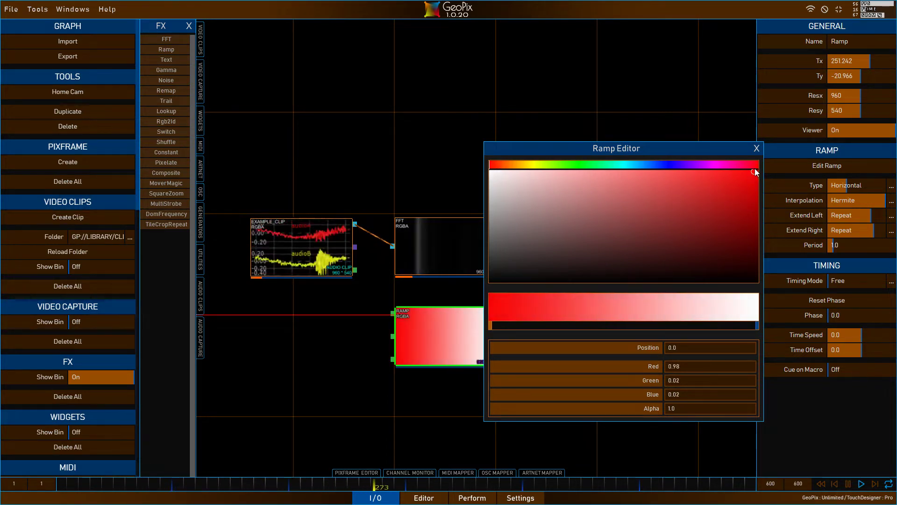
left_click(758, 326)
left_click(669, 164)
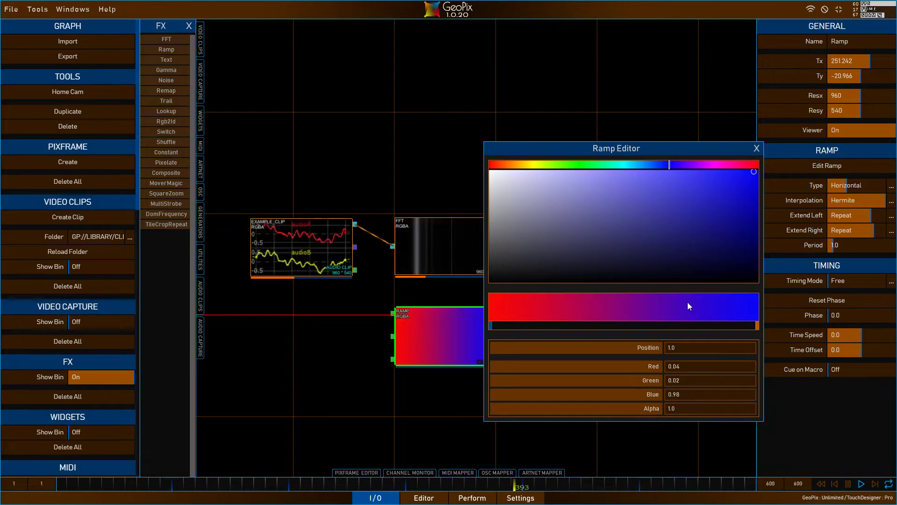
Step: Add a green stop to the middle of the ramp, shift it toward the blue end, and close the Ramp Editor
left_click(613, 326)
left_click(578, 164)
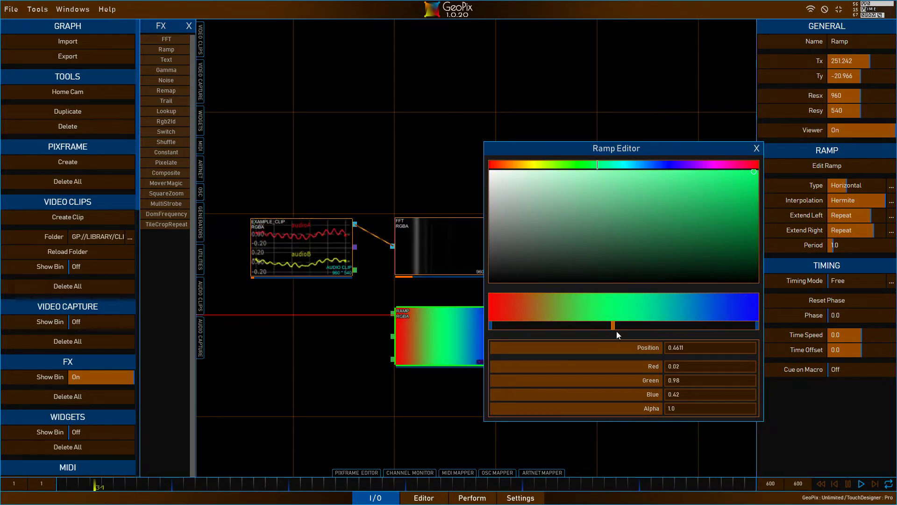
left_click_drag(615, 326, 656, 325)
left_click(754, 149)
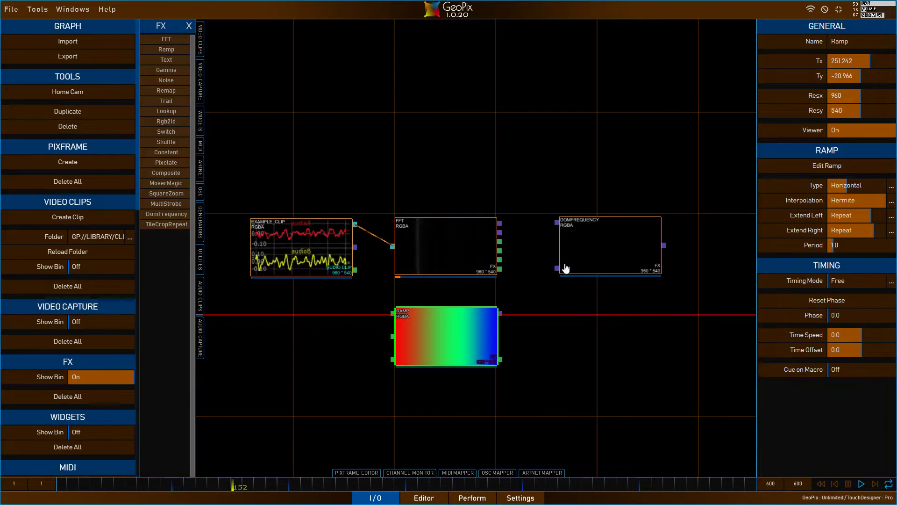
Step: Connect the FFT's first output to DomFrequency's upper input and the Ramp's upper output to its lower input
left_click(557, 270)
left_click_drag(500, 224, 557, 222)
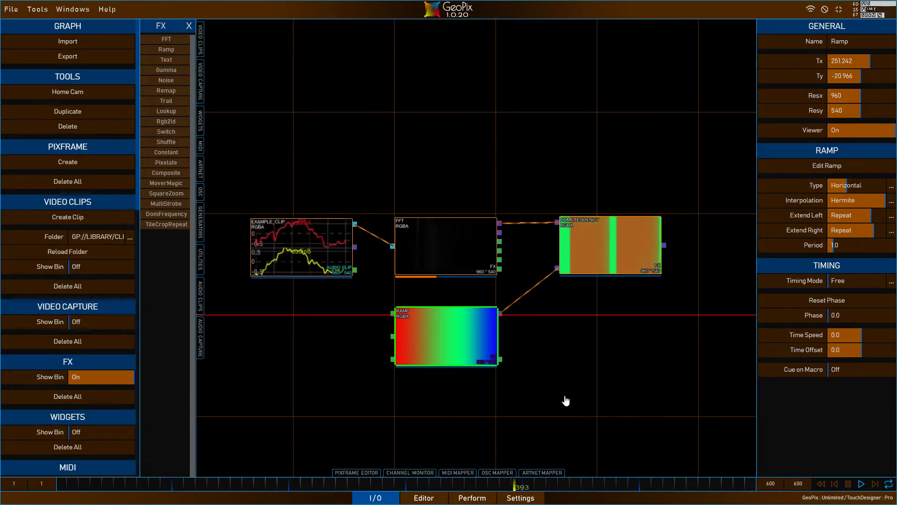
Step: Lower the system volume and examine how DomFrequency samples the ramp's colors while the audio clip plays
key("XF86AudioLowerVolume")
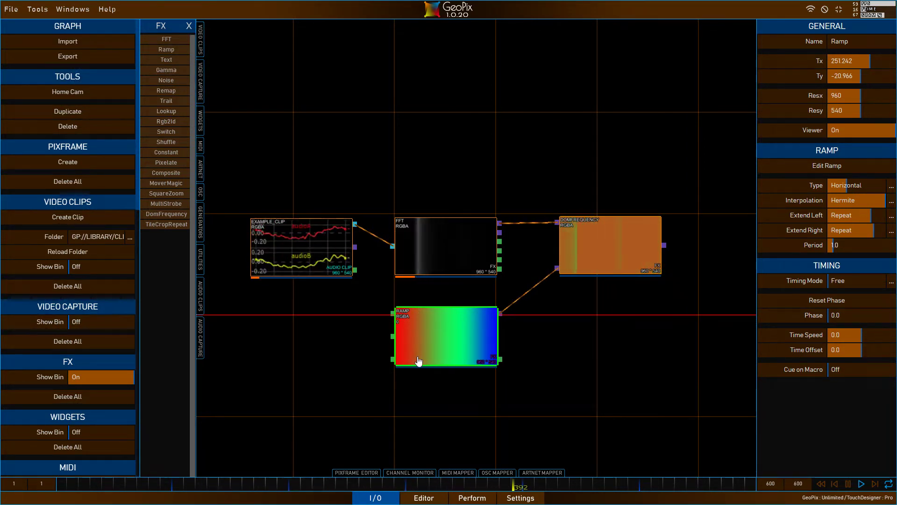
scroll(419, 364, "up", 3)
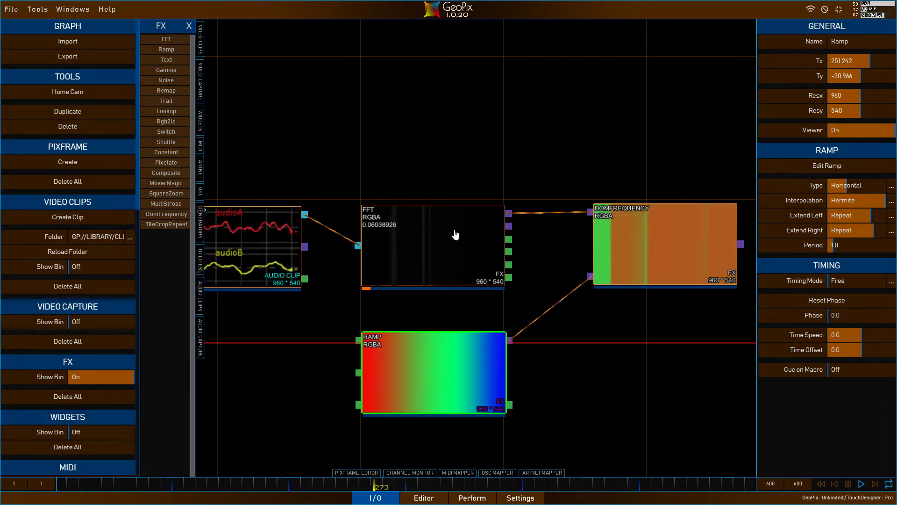
scroll(497, 306, "down", 2)
left_click_drag(602, 319, 510, 329)
left_click_drag(492, 364, 555, 382)
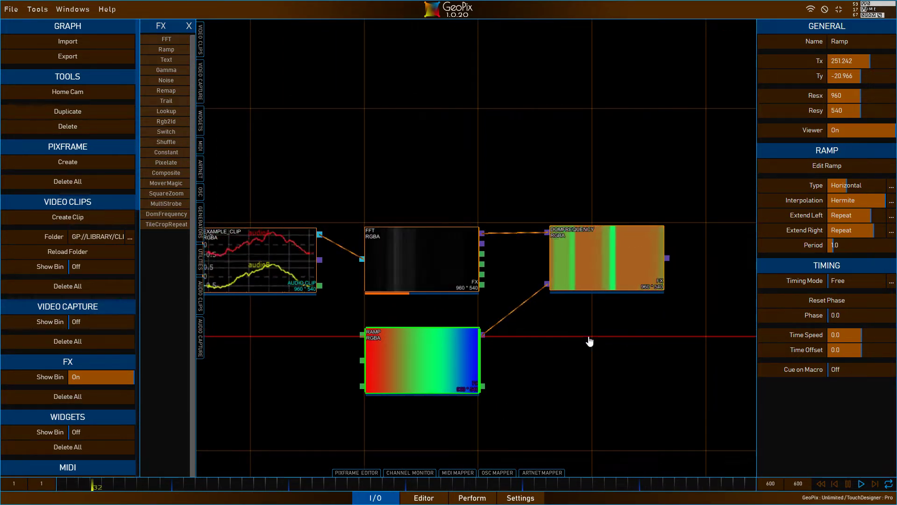
left_click_drag(615, 352, 588, 344)
scroll(588, 344, "down", 2)
scroll(590, 342, "down", 2)
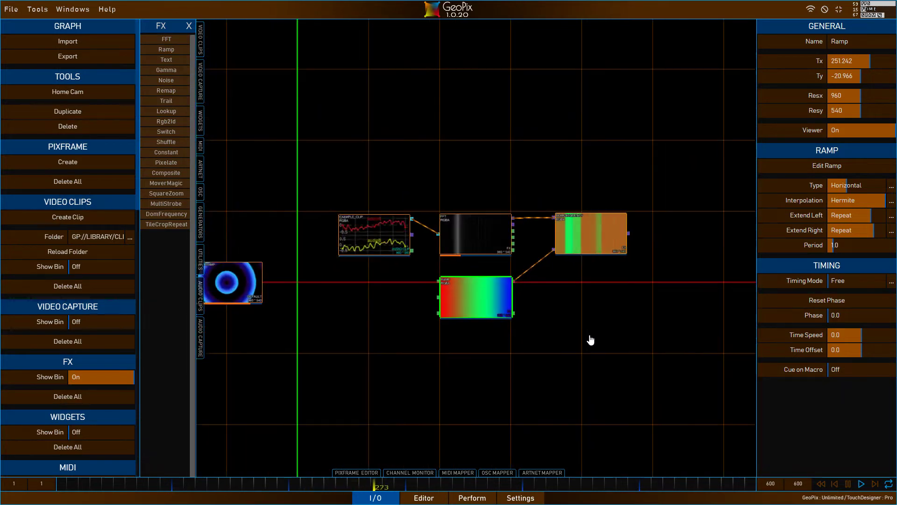
Step: Delete the example audio clip, FFT, Ramp and DomFrequency nodes from the graph and mute the system audio
left_click(598, 321)
scroll(627, 319, "up", 2)
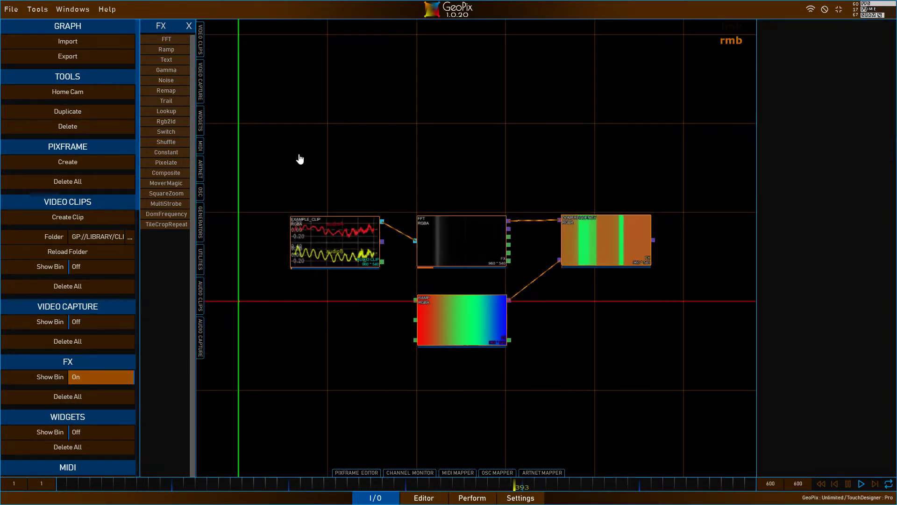
left_click_drag(301, 158, 657, 387)
key("Delete")
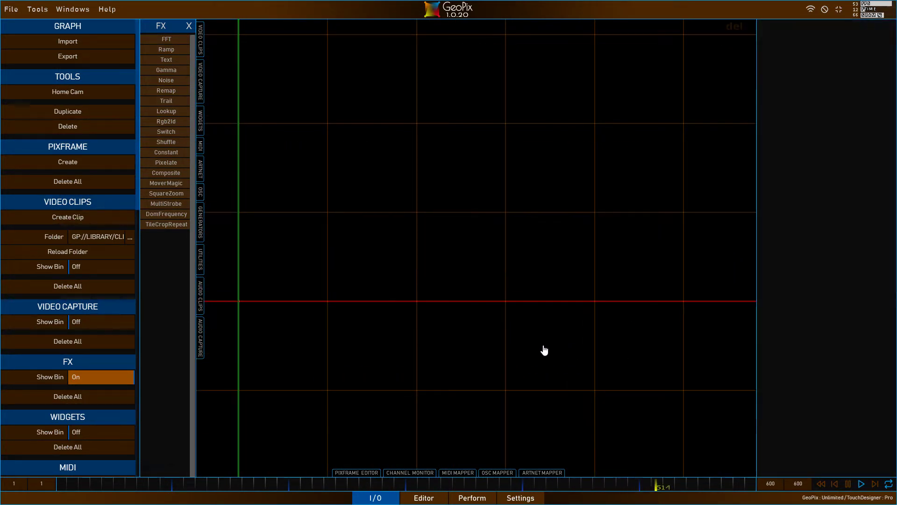
key("XF86AudioMute")
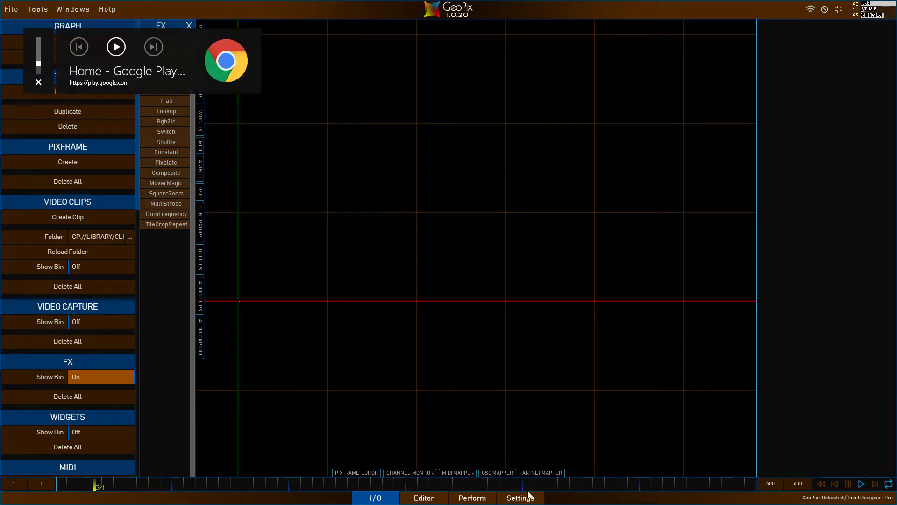
Step: Switch to the release notes in the browser, highlight the 1.0.20 line about routing Macro audio to an output device, and return to GeoPix
left_click(425, 497)
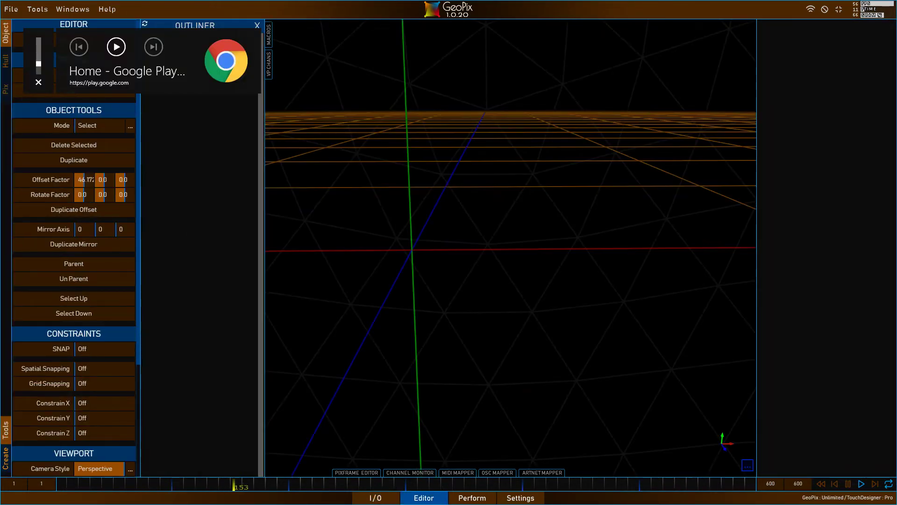
key("alt+Tab")
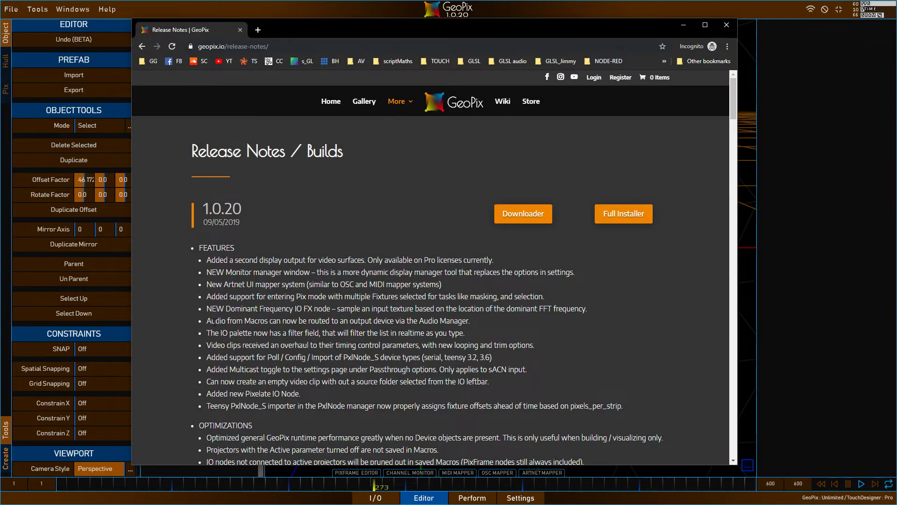
left_click_drag(207, 321, 283, 322)
left_click_drag(405, 322, 472, 323)
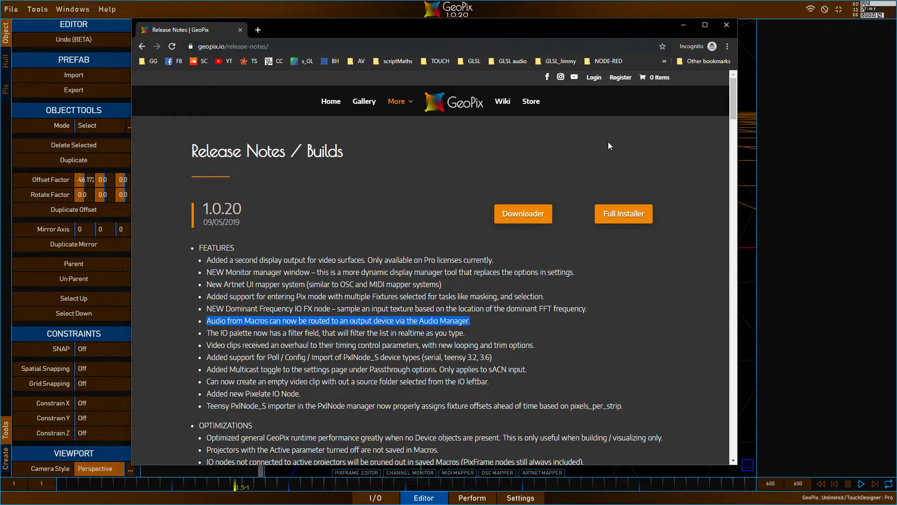
left_click_drag(624, 26, 624, 27)
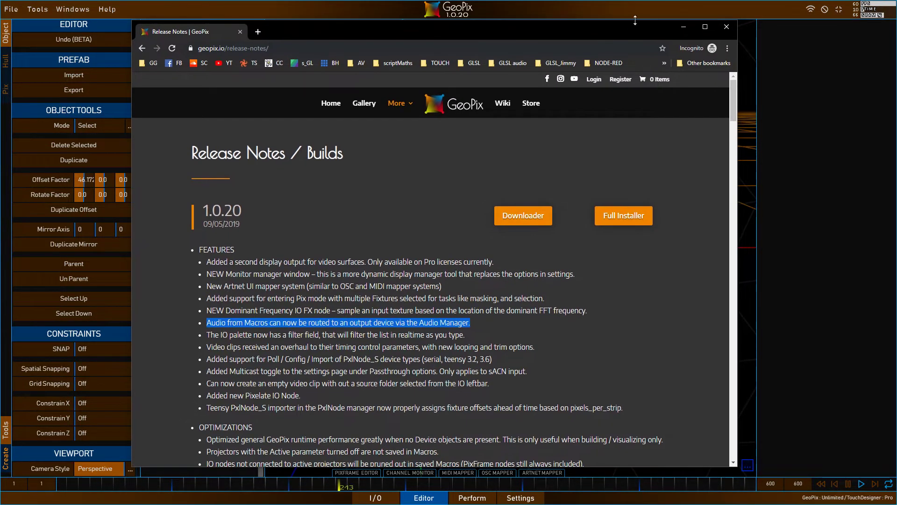
left_click(686, 25)
left_click_drag(486, 296, 507, 274)
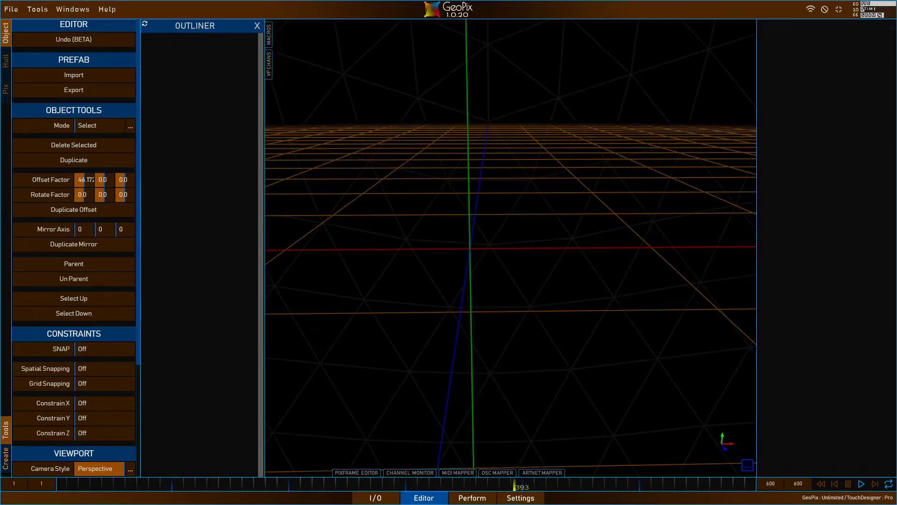
Step: Add the Blockhead "The Music Scene" video file from the file explorer to the I/O graph as a clip node
left_click(376, 497)
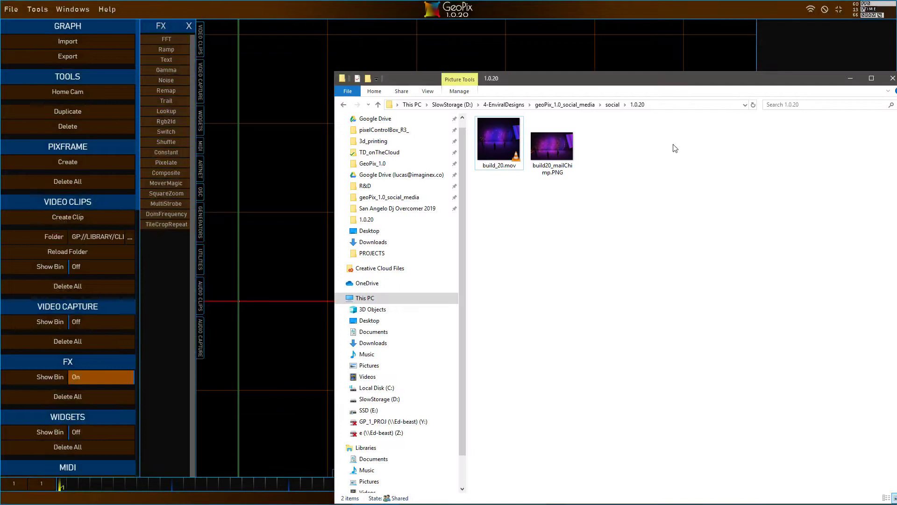
left_click_drag(609, 83, 896, 133)
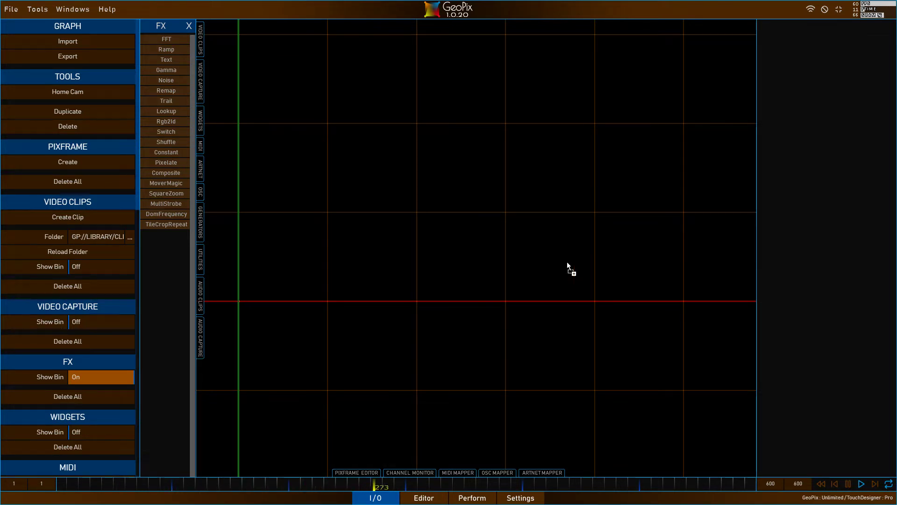
left_click_drag(568, 265, 376, 303)
left_click_drag(248, 397, 309, 255)
left_click_drag(377, 351, 525, 343)
scroll(495, 331, "up", 5)
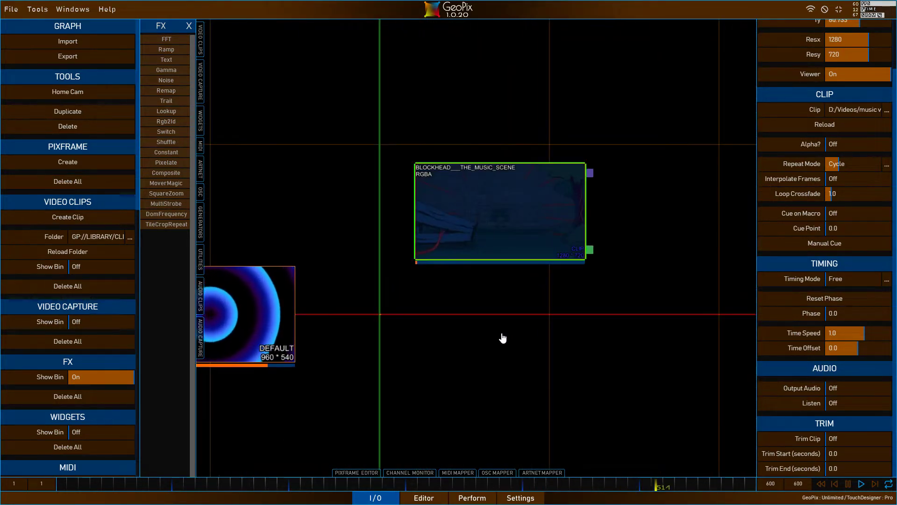
left_click_drag(602, 332, 568, 348)
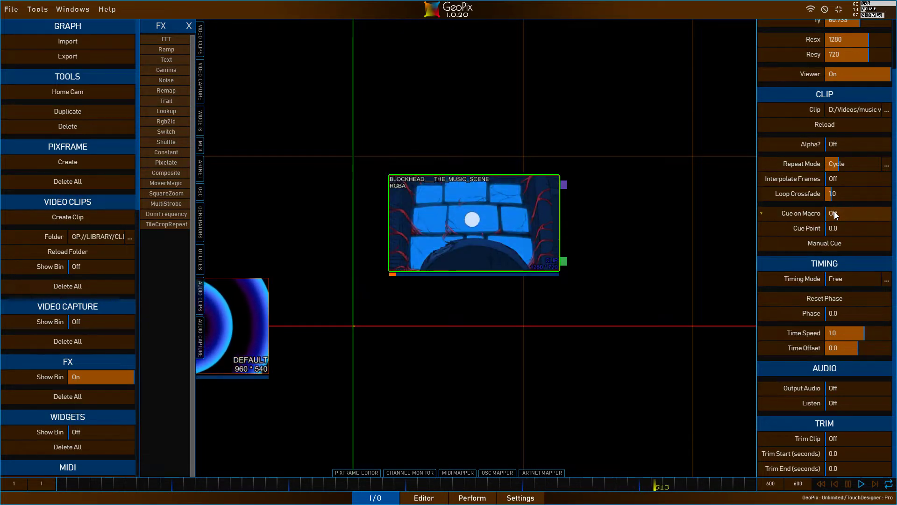
Step: Manually cue the video clip, set its Cue Point to 0.2, and cue it again
left_click(842, 244)
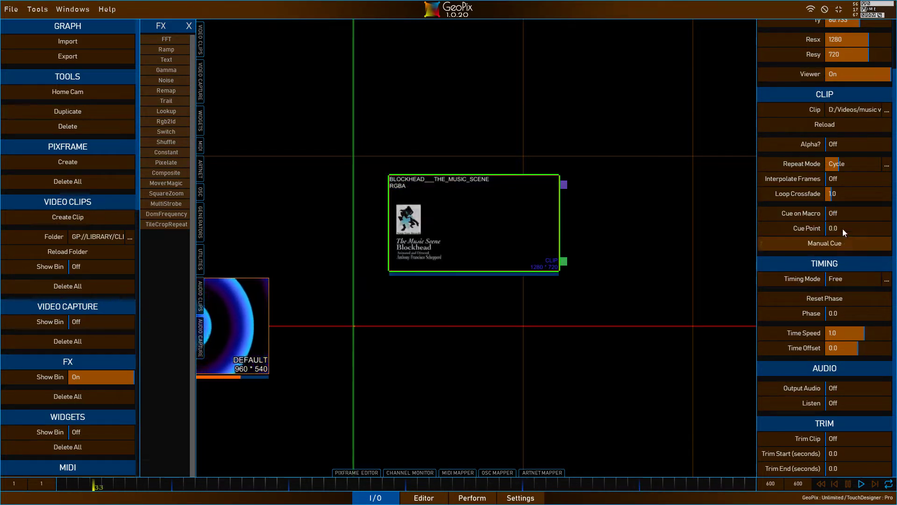
left_click(843, 229)
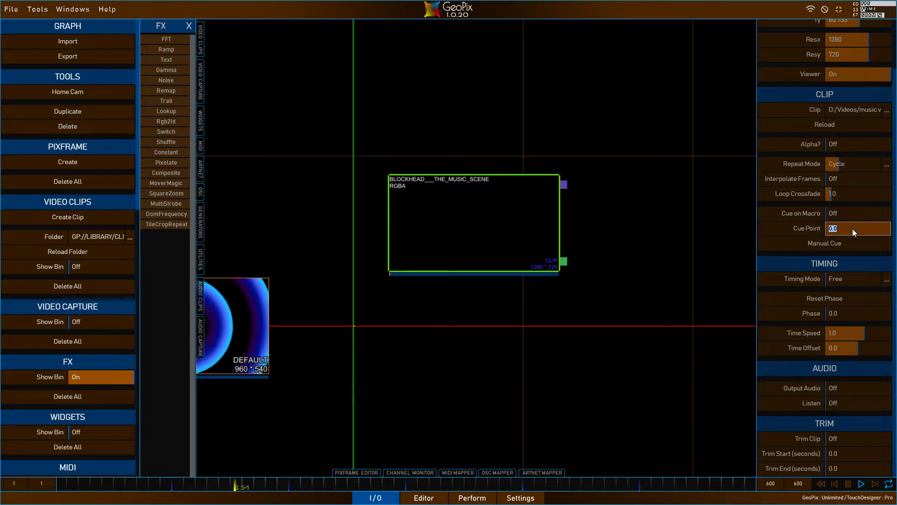
type("0.2")
key("Return")
left_click(831, 240)
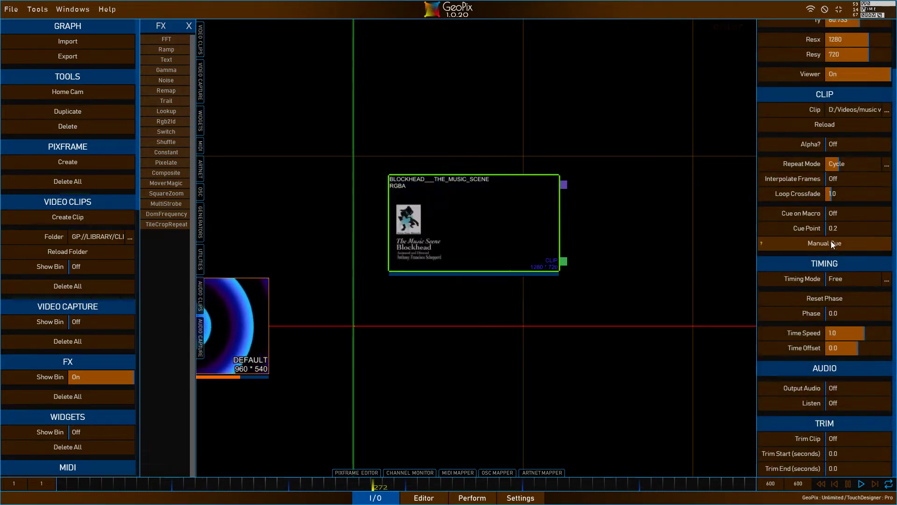
Step: Try the clip's Cue Point at 5 and at 10, manually cueing the clip from the new point
left_click(823, 229)
type("5")
key("Return")
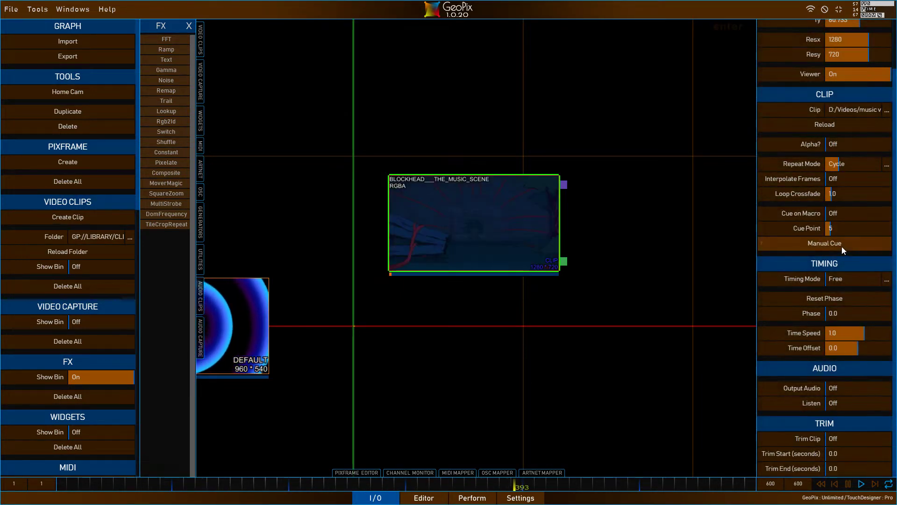
left_click(833, 229)
type("10")
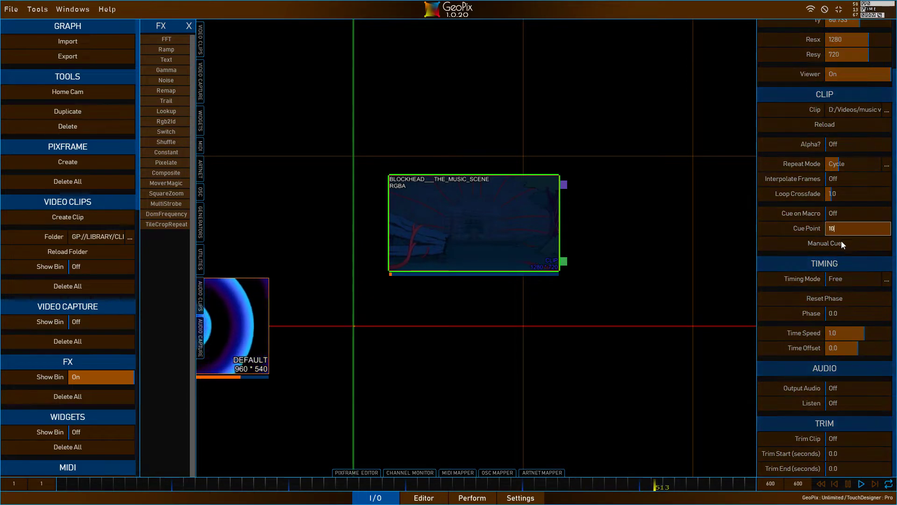
key("Return")
left_click(819, 244)
Step: Set the clip's Cue Point to 15 and turn on Cue on Macro
left_click(826, 230)
type("1")
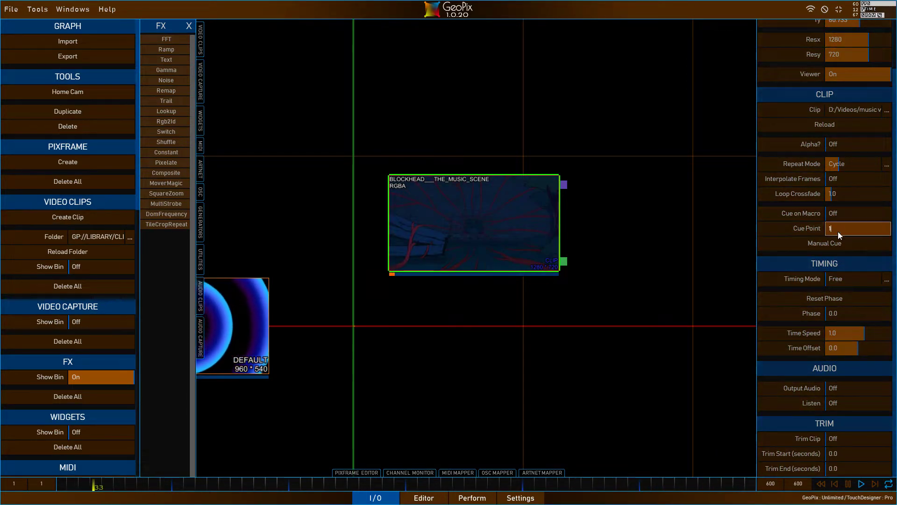
type("5")
key("Return")
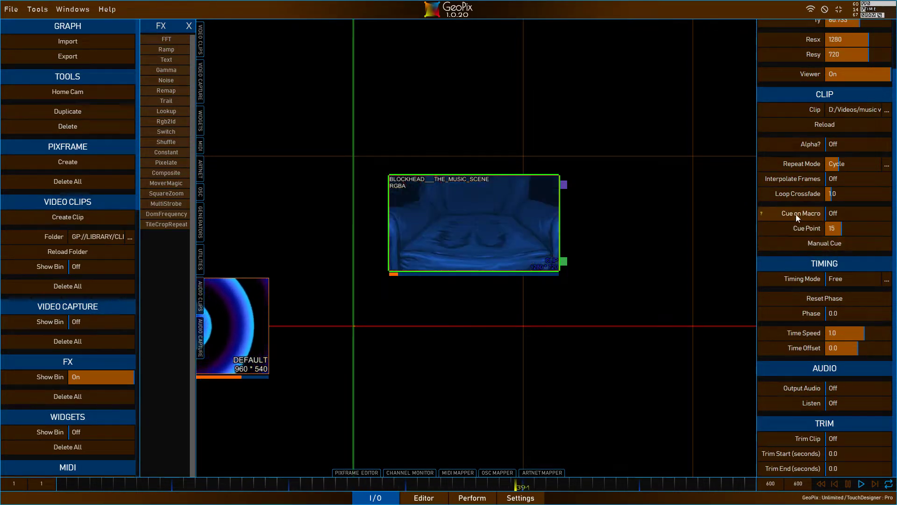
left_click(812, 213)
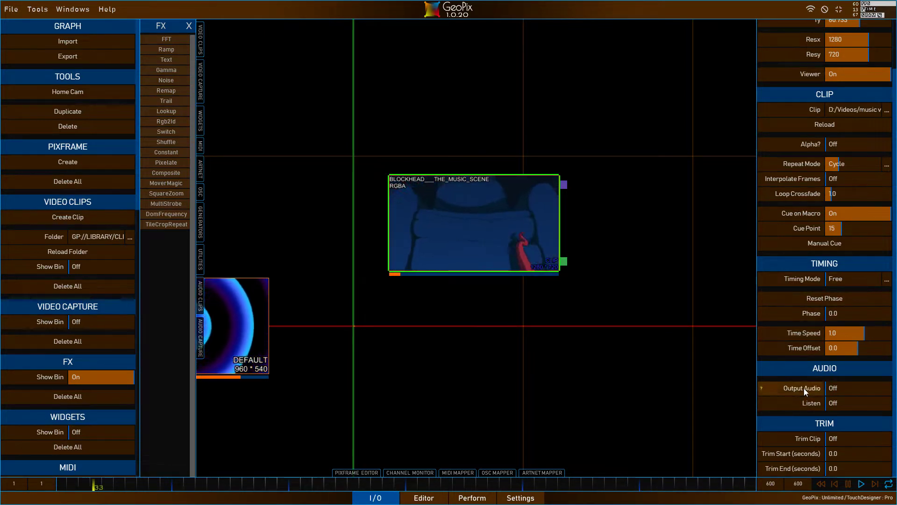
Step: Turn on Output Audio for the clip, preview its sound with Listen and a manual cue, and turn Listen back off
left_click(854, 387)
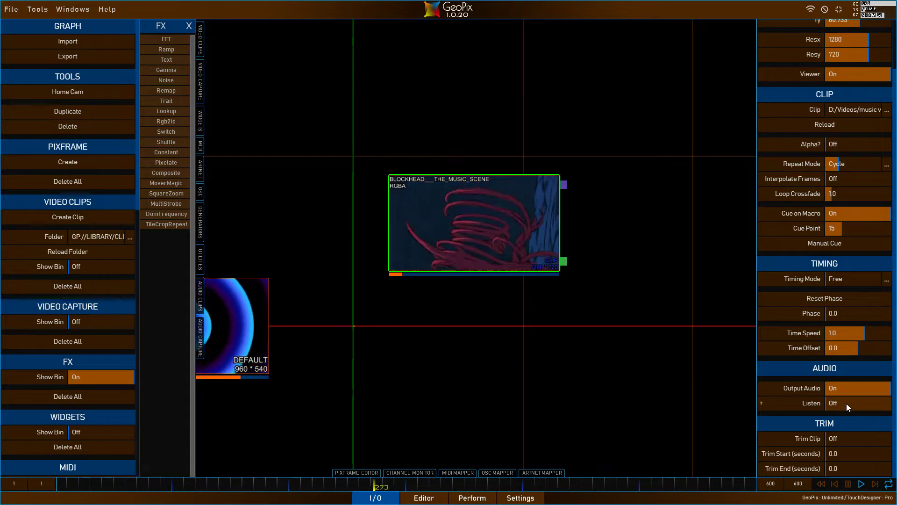
left_click(846, 403)
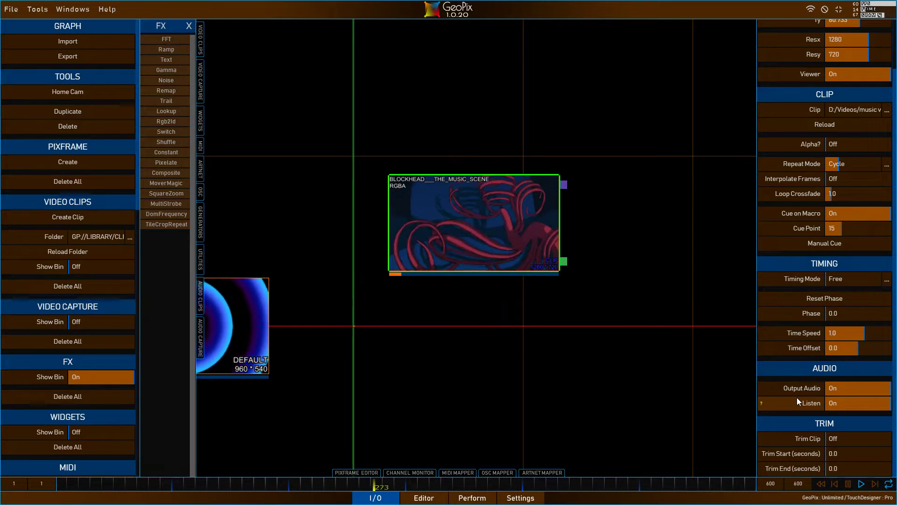
key("XF86AudioLowerVolume")
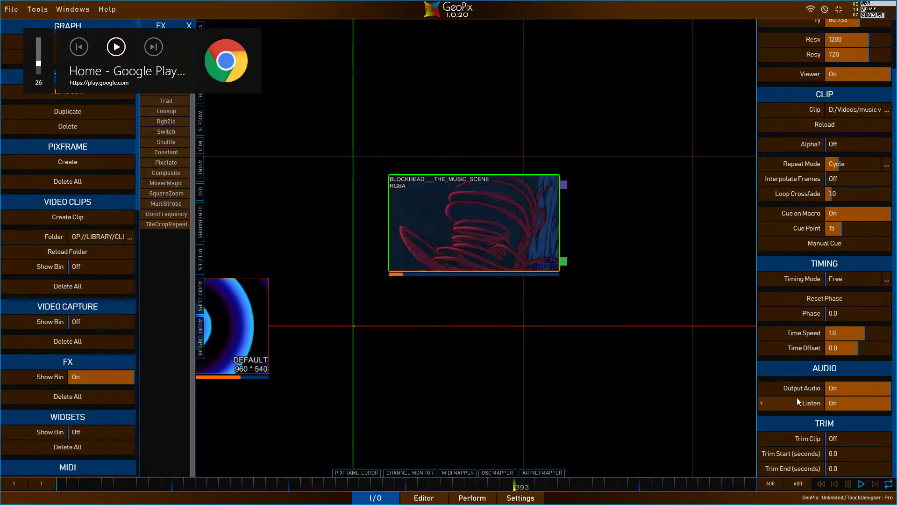
scroll(491, 314, "up", 2)
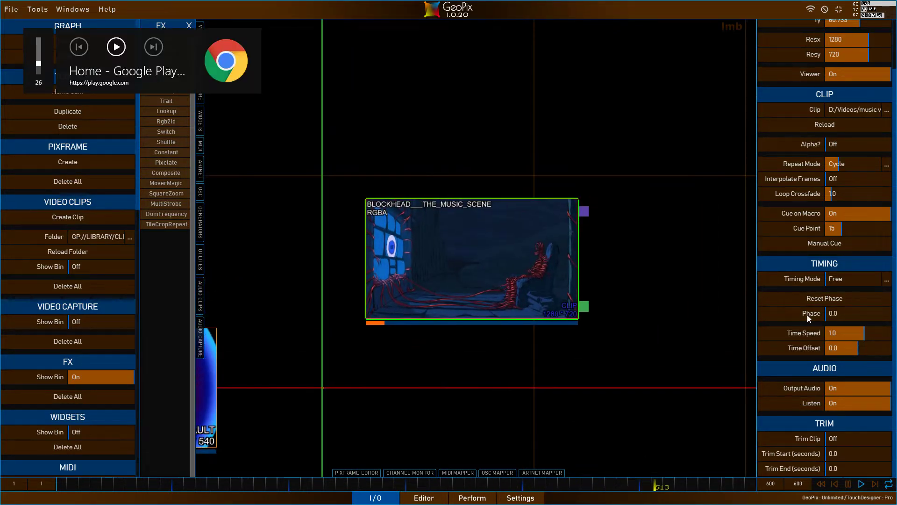
left_click(837, 242)
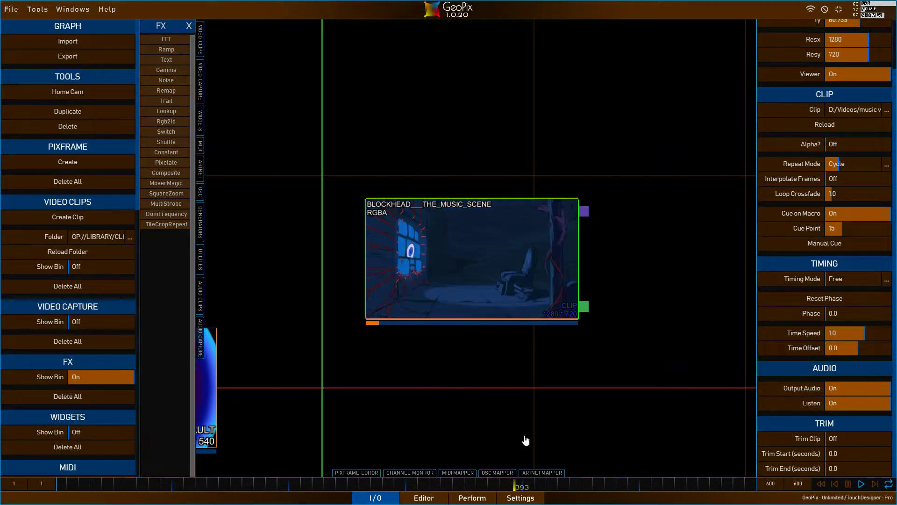
left_click(827, 400)
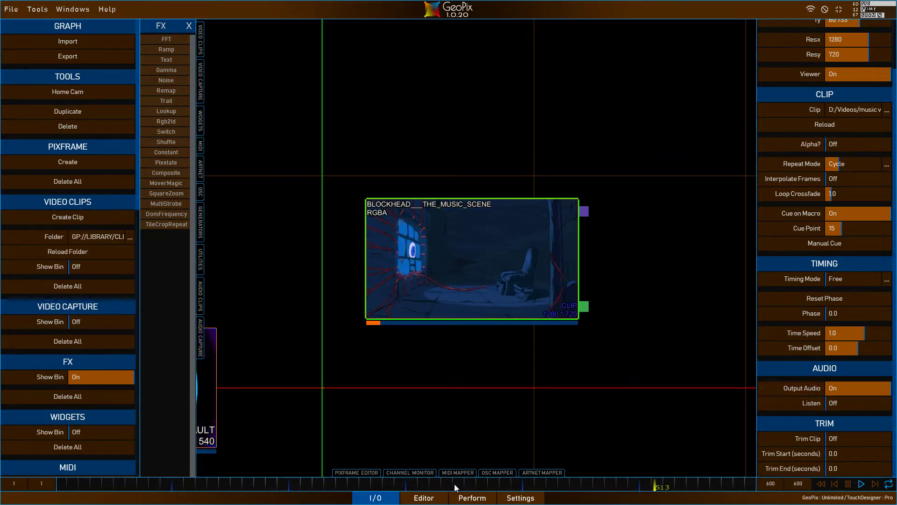
Step: Create a Surface object in the 3D Editor and place it at the origin
left_click(421, 500)
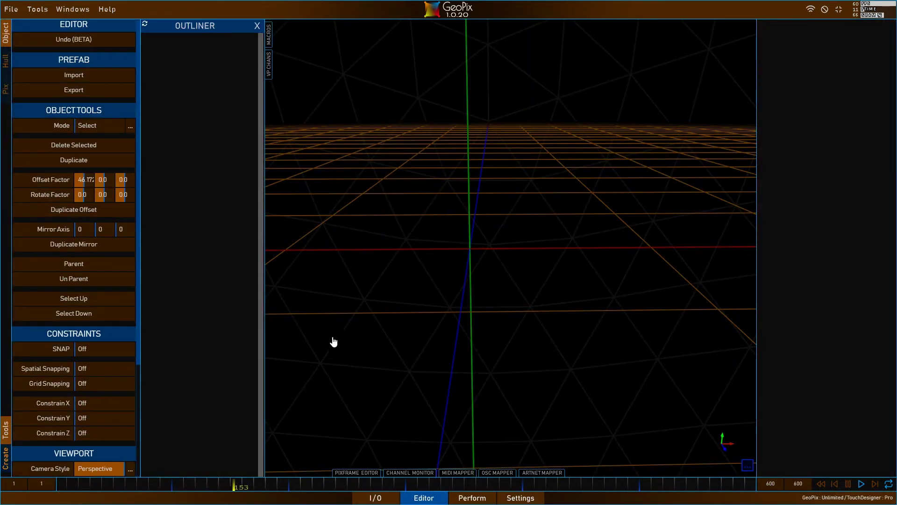
left_click(5, 457)
left_click(90, 101)
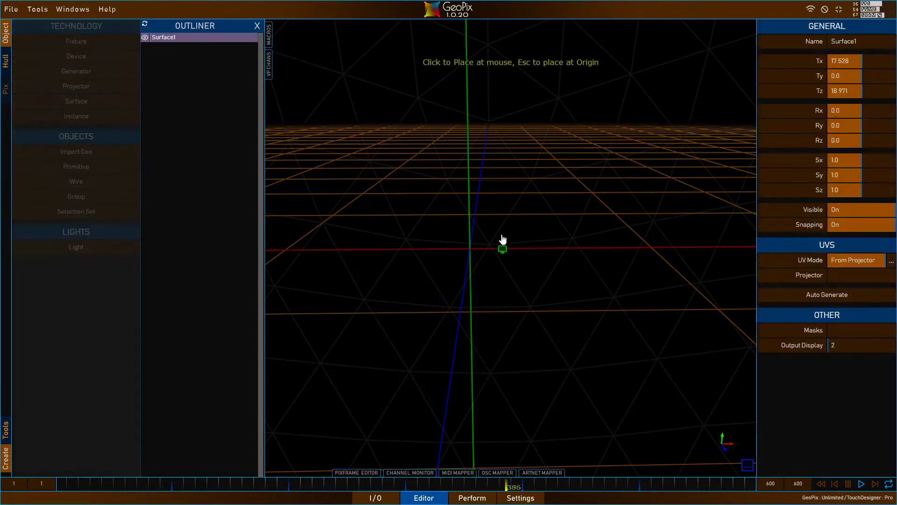
key("Escape")
Step: Enter Hull Add mode for the surface and place its first hull at the origin using snapping, turning snapping off again
left_click_drag(593, 216, 505, 265, "alt")
middle_click_drag(505, 265, 521, 270, "alt")
key("ctrl+a")
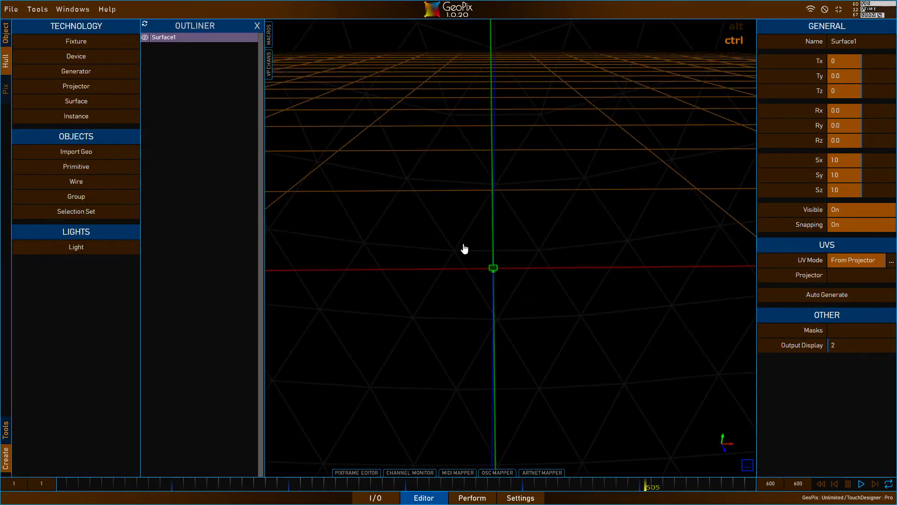
key("s")
left_click(493, 268)
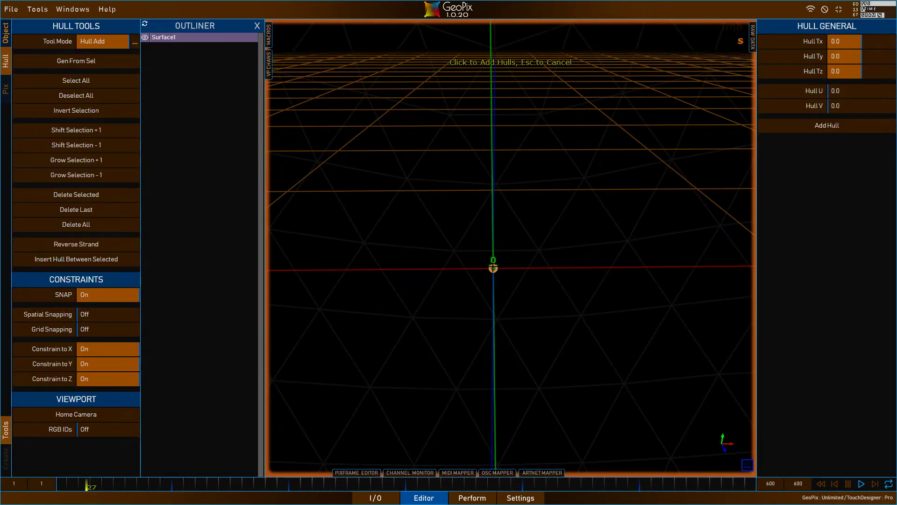
key("s")
Step: Set the second hull's Ty to 100
left_click(844, 57)
type("100")
key("Return")
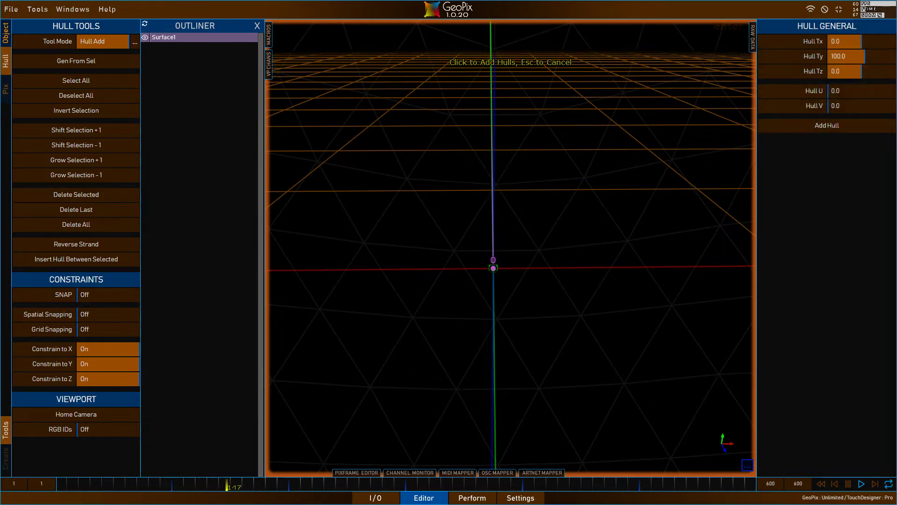
Step: Add a third hull snapped onto the second hull and set its Tx to 100
scroll(561, 109, "down", 3, "alt")
middle_click_drag(561, 109, 554, 213, "alt")
key("s")
left_click(494, 215)
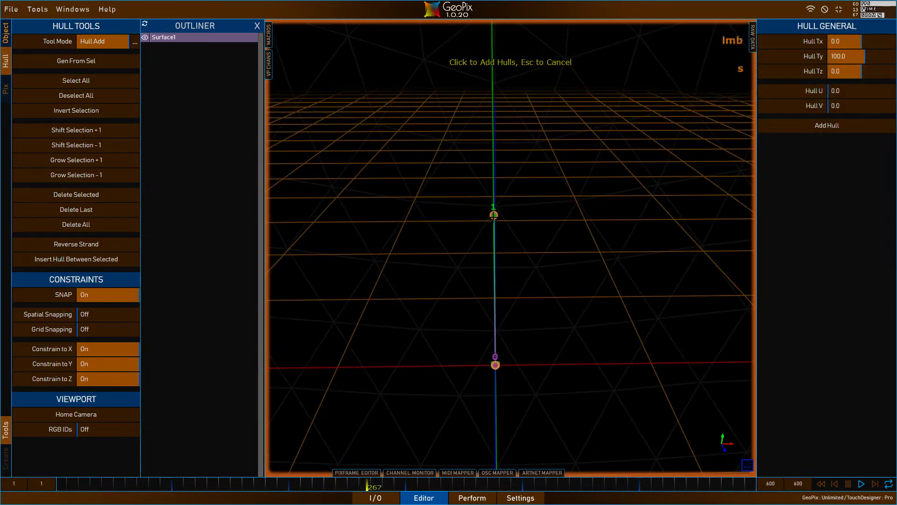
left_click(843, 41)
type("100")
key("Return")
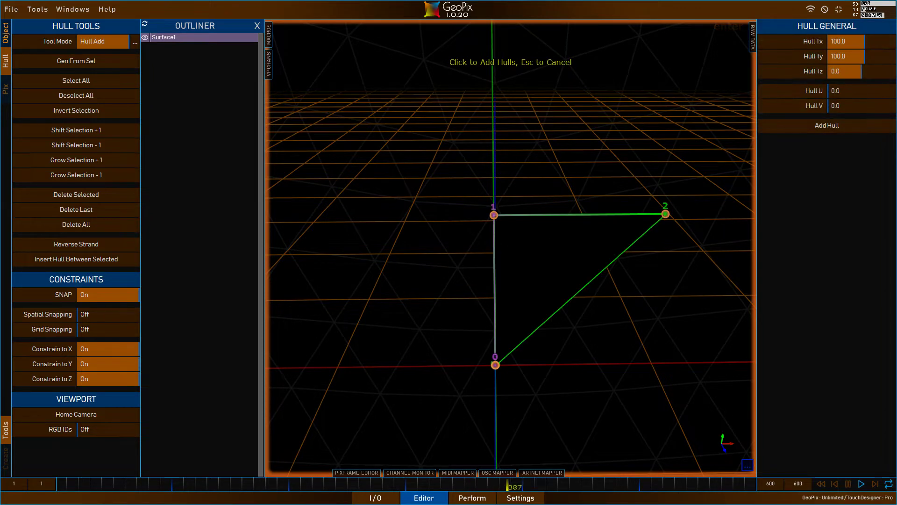
Step: Add a fourth hull snapped onto the third hull and set its Ty to 0 to complete the square
left_click_drag(666, 214, 665, 213, "alt")
key("s")
left_click(653, 368)
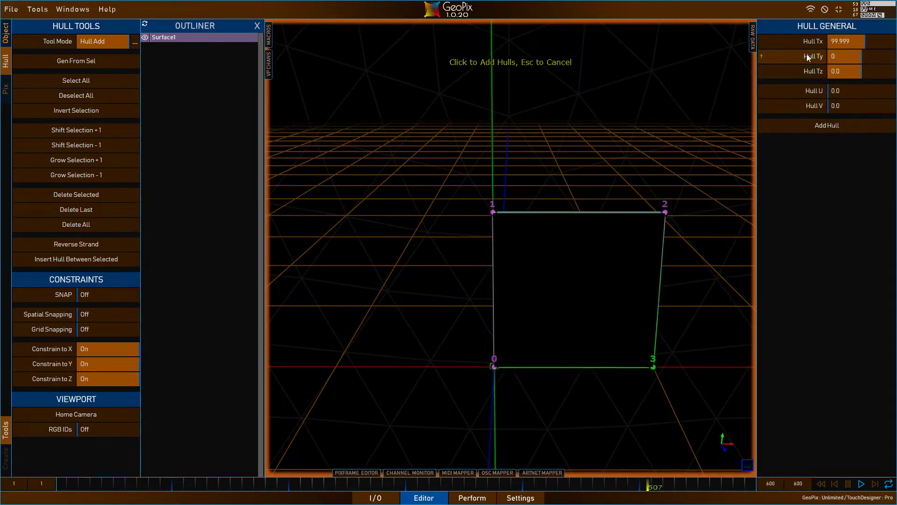
Step: Set the surface's UV Mode to Fill with Projection Axis Z and auto-generate its UVs
left_click(8, 36)
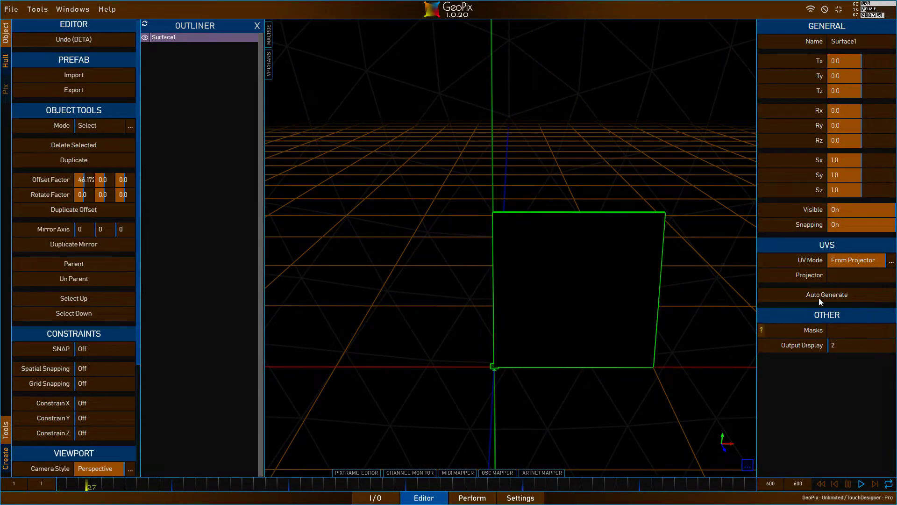
left_click(891, 262)
left_click(883, 272)
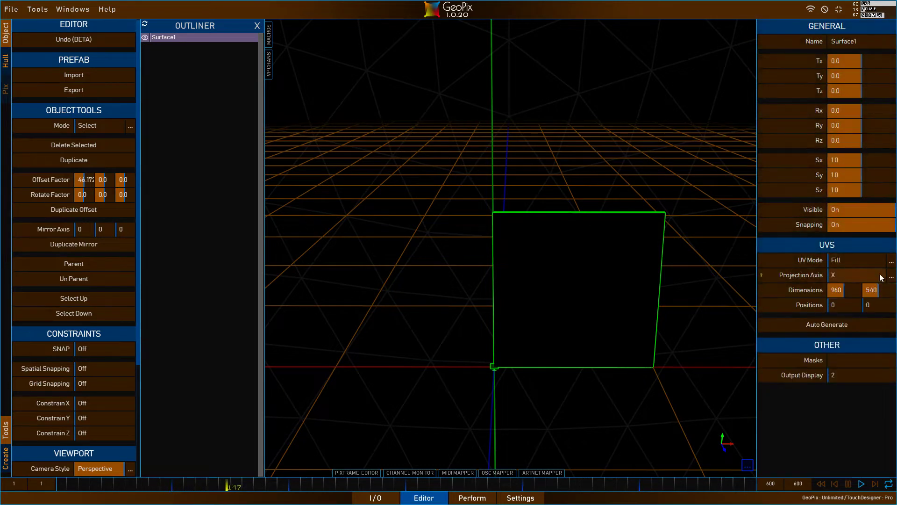
left_click(846, 323)
scroll(637, 341, "down", 3)
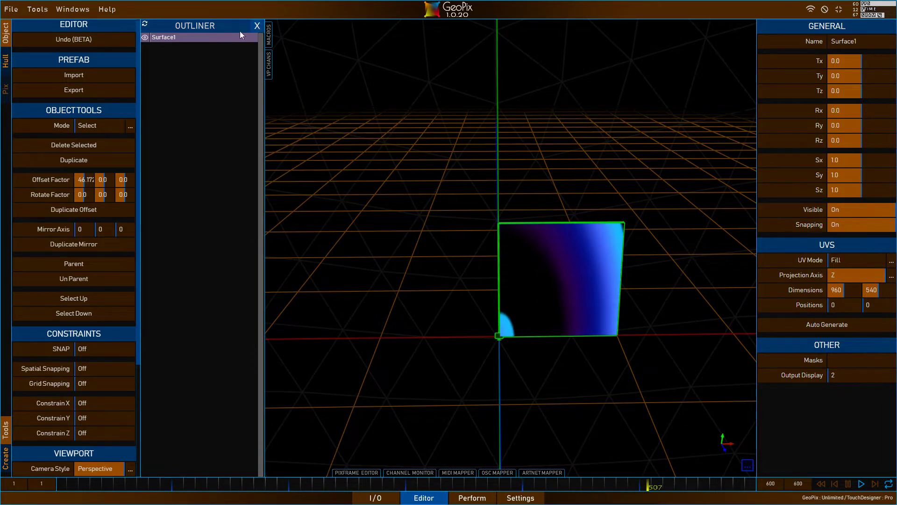
Step: Create a Projector, fit it to the scene, and fit its X aspect
left_click(5, 458)
left_click(76, 86)
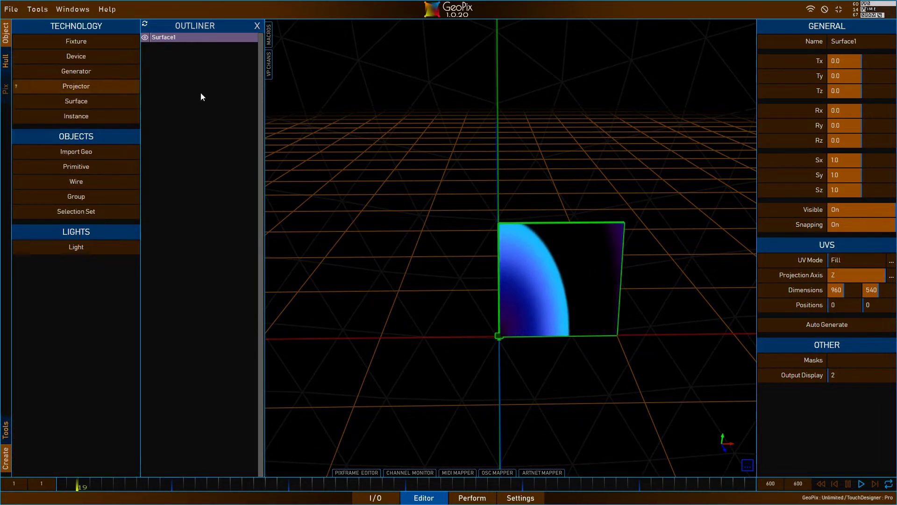
left_click(828, 374)
left_click(827, 348)
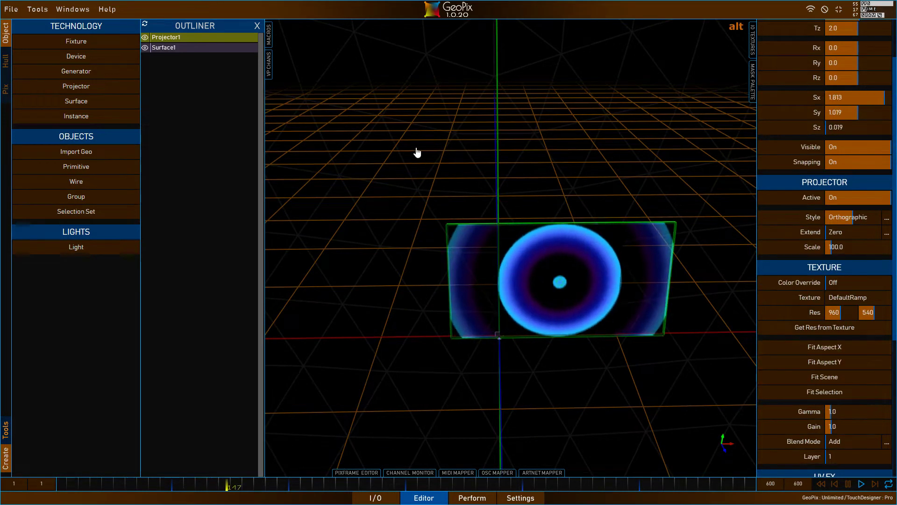
Step: Move the projector out in front of the surface, to about Tz 106
key("g")
left_click_drag(416, 152, 506, 190, "alt")
key("x")
right_click_drag(505, 190, 502, 182, "alt")
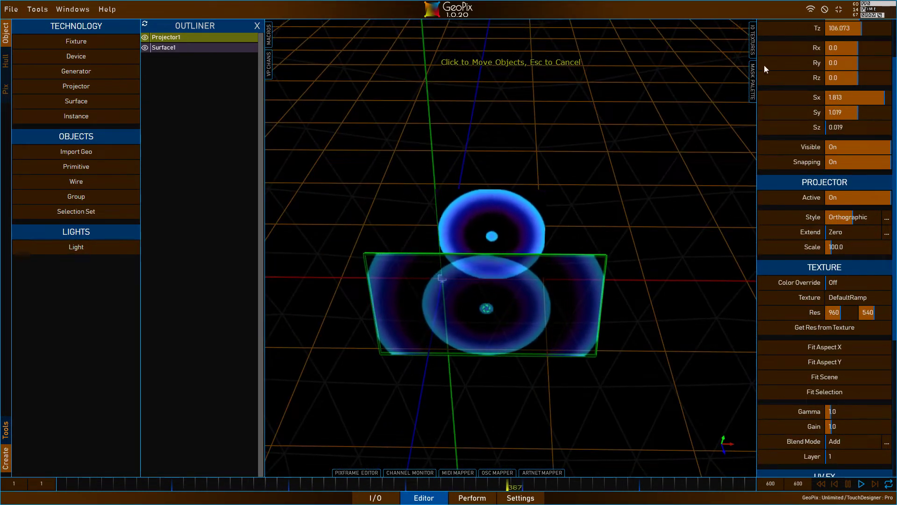
Step: Assign the Blockhead music video clip from the IO textures as the projector's texture
left_click(753, 40)
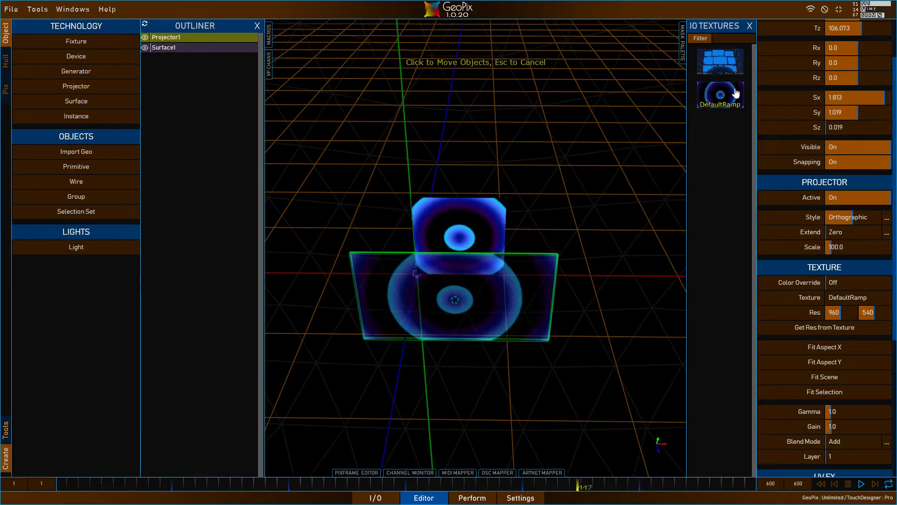
left_click(720, 61)
left_click(750, 28)
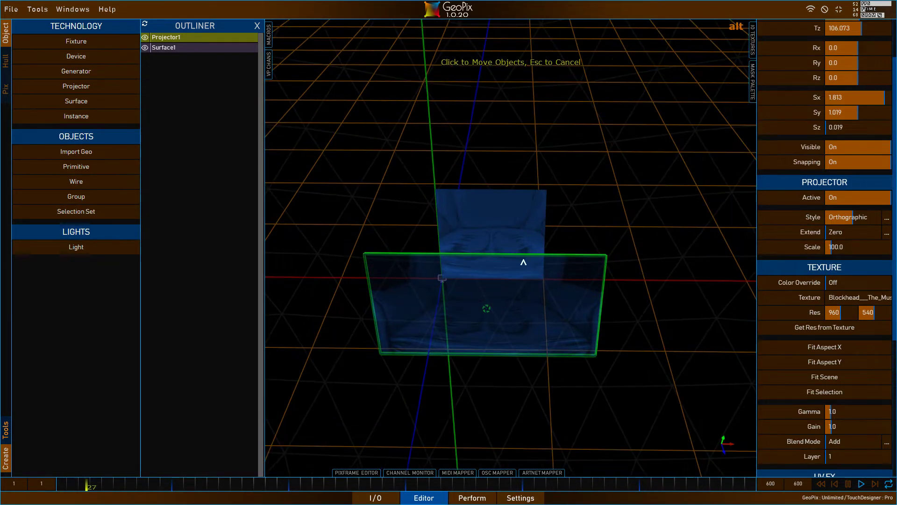
left_click_drag(523, 260, 506, 223, "alt")
left_click_drag(470, 311, 542, 375, "alt")
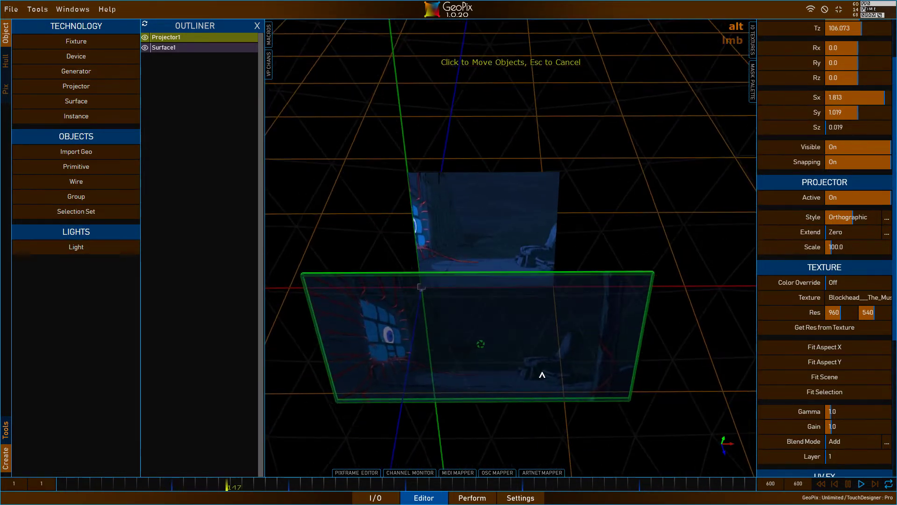
Step: Review the Blockhead clip's cue and audio settings in the I/O graph, and return to the 3D Editor
left_click(381, 498)
scroll(509, 324, "down", 4)
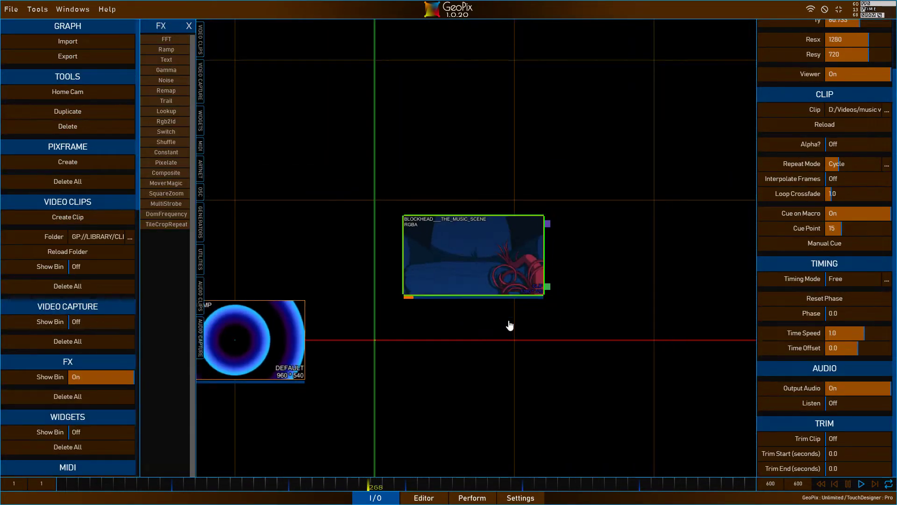
scroll(509, 323, "up", 3)
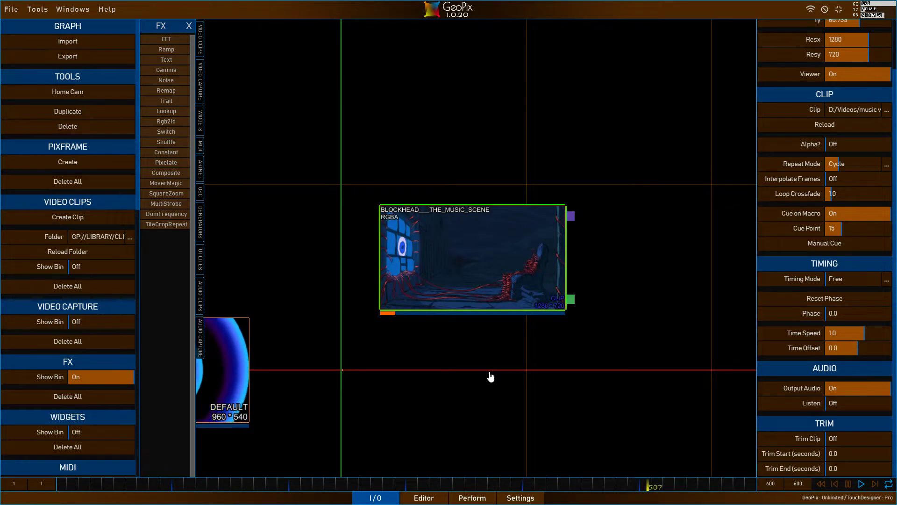
left_click(428, 498)
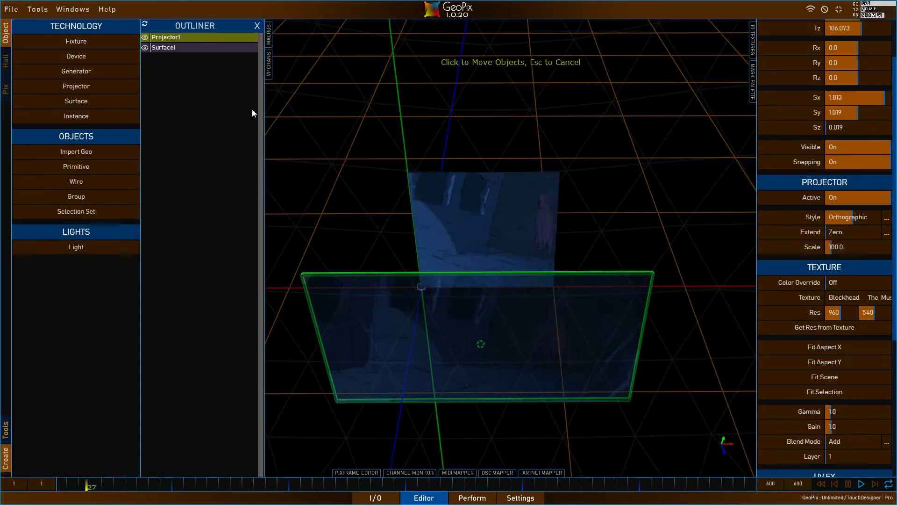
Step: Save a macro named Scene with a thumbnail of the video-lit surface and close the Macro Tool
left_click(269, 36)
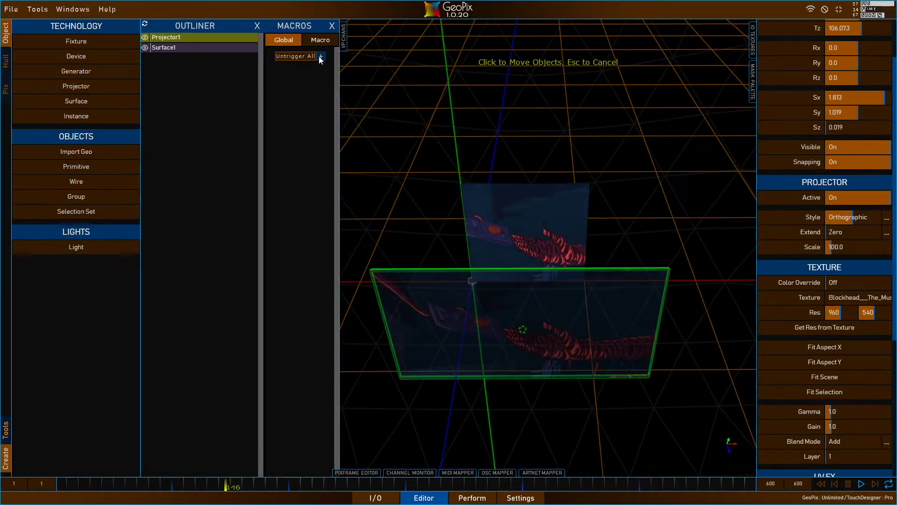
left_click(321, 56)
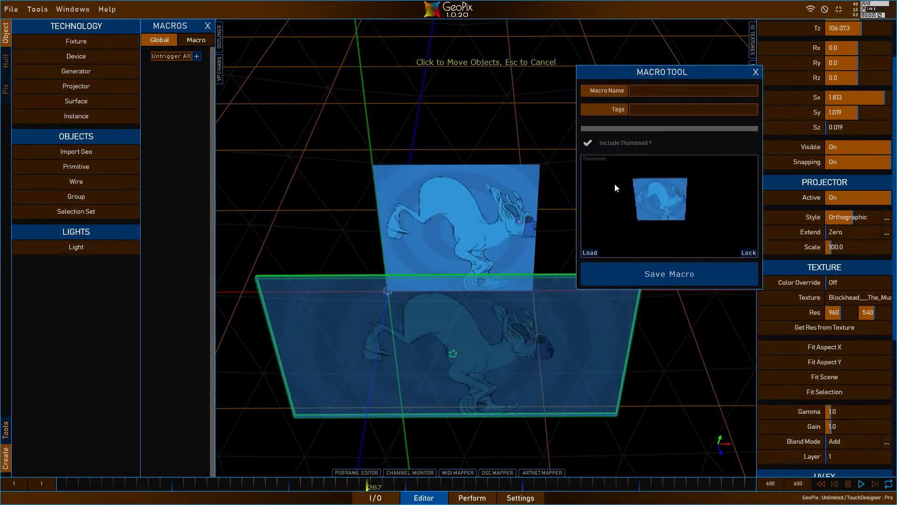
scroll(483, 187, "up", 4)
middle_click_drag(482, 164, 501, 140, "alt")
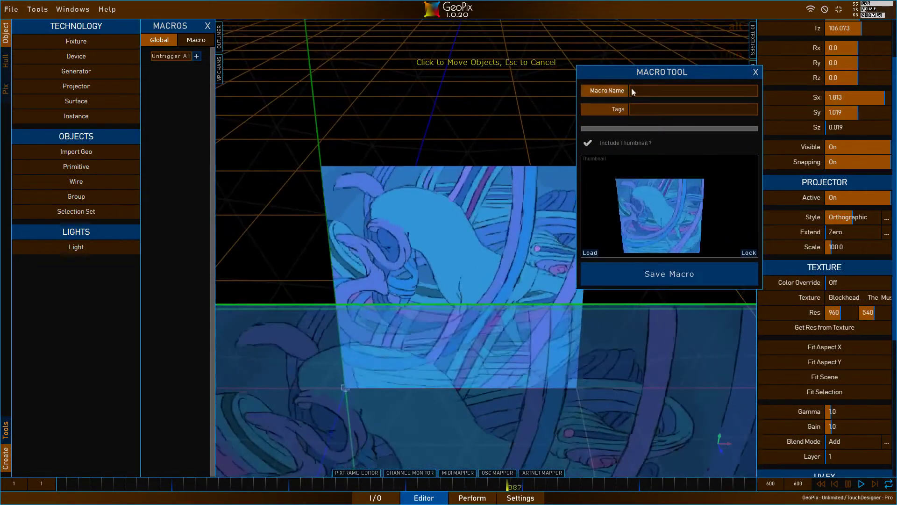
left_click(647, 93)
type("Scene")
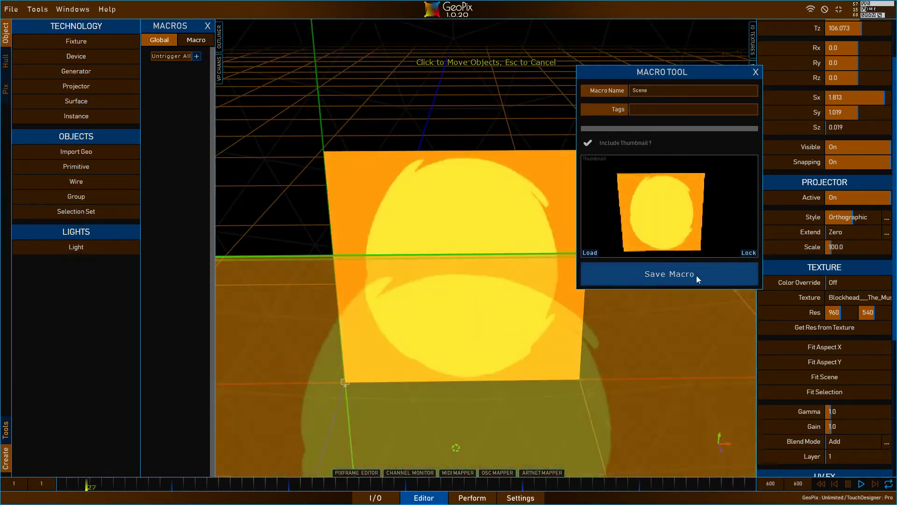
left_click(757, 72)
scroll(551, 203, "down", 4)
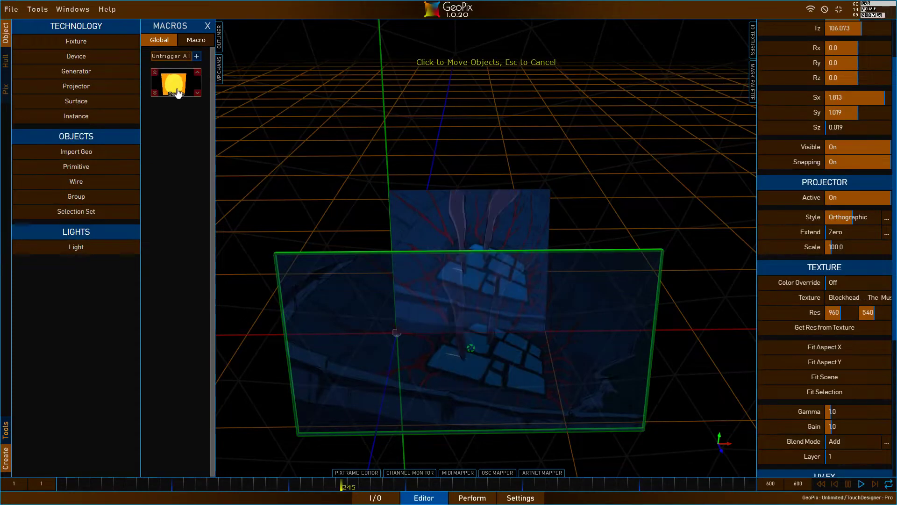
Step: Turn on the projector's Color Override and set a purple colour with red 91 and blue 109
left_click(219, 37)
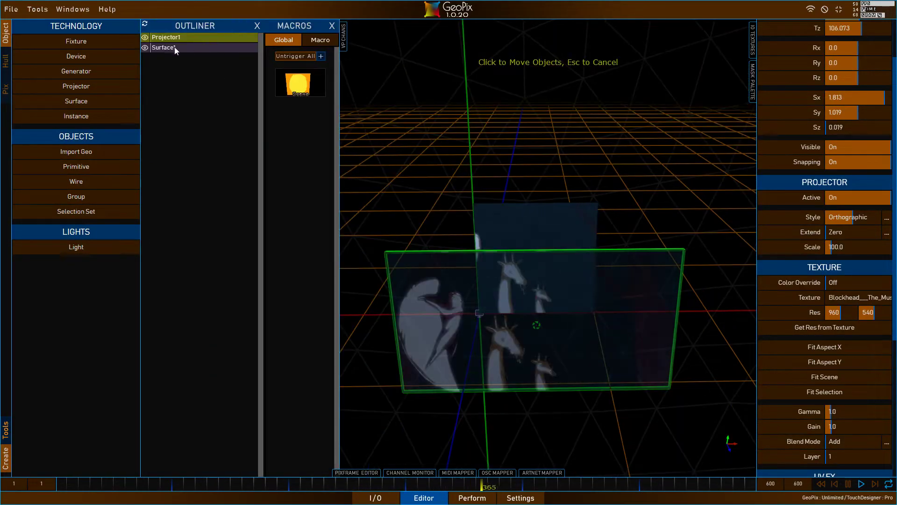
scroll(790, 240, "down", 2)
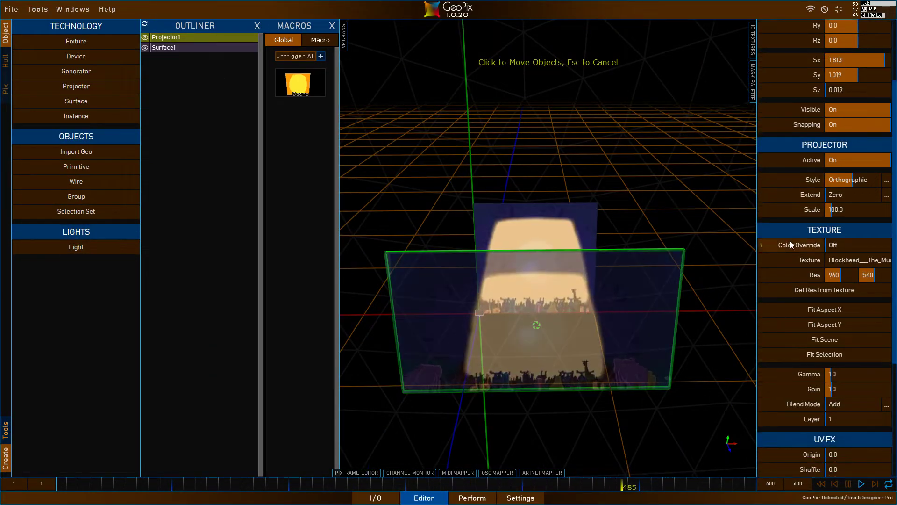
left_click(835, 236)
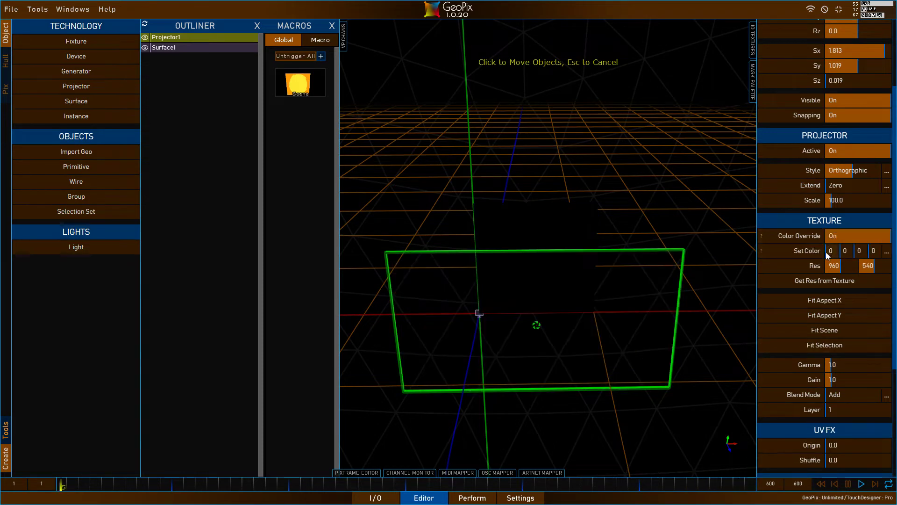
left_click_drag(826, 252, 859, 253)
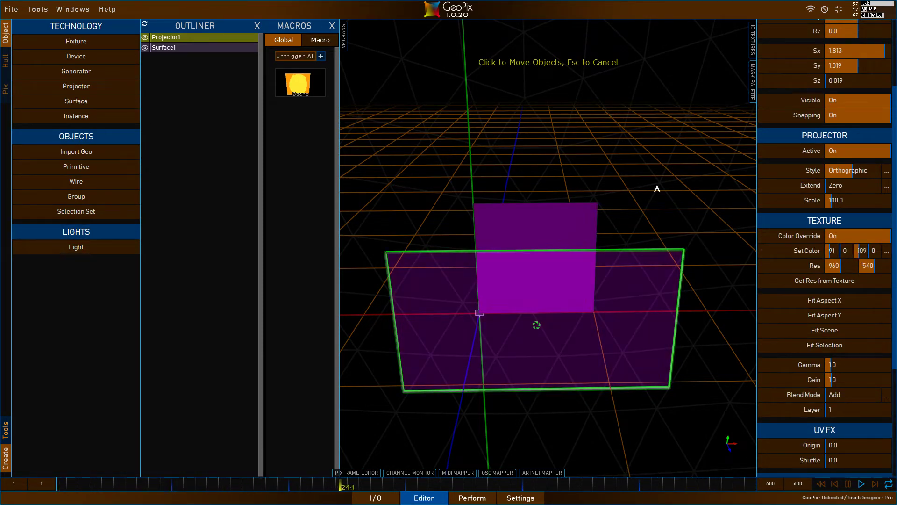
left_click_drag(655, 188, 650, 204, "alt")
Step: Save a second macro named Still with a thumbnail, close the Macro Tool, and end the object move
left_click(321, 57)
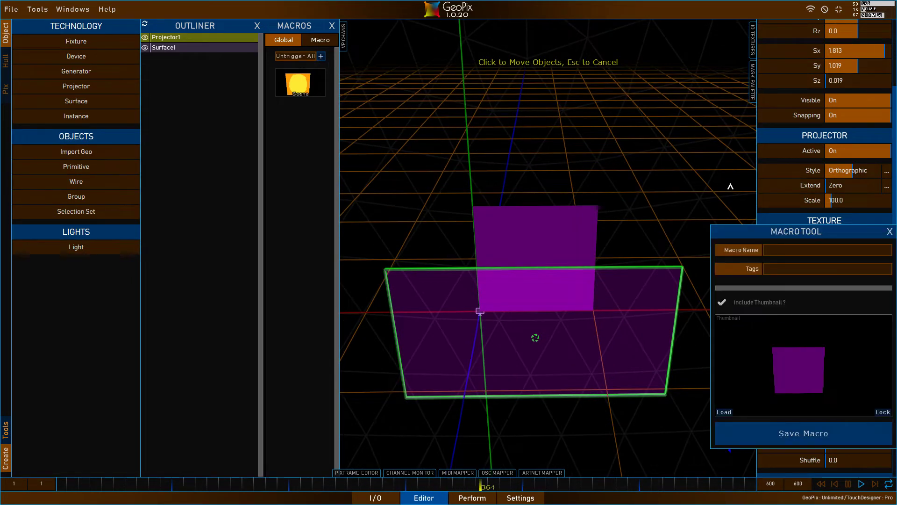
scroll(630, 232, "up", 4, "alt")
left_click_drag(630, 232, 656, 218, "alt")
scroll(655, 218, "down", 1, "alt")
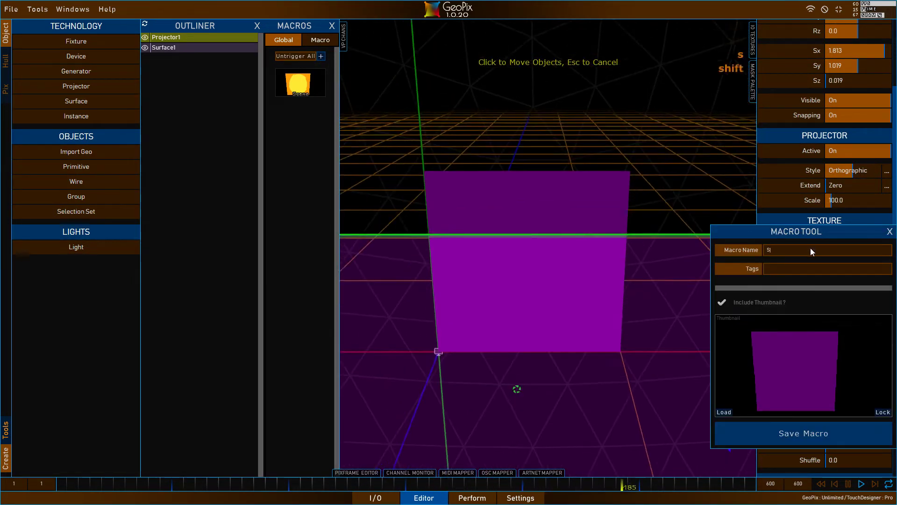
left_click(797, 426)
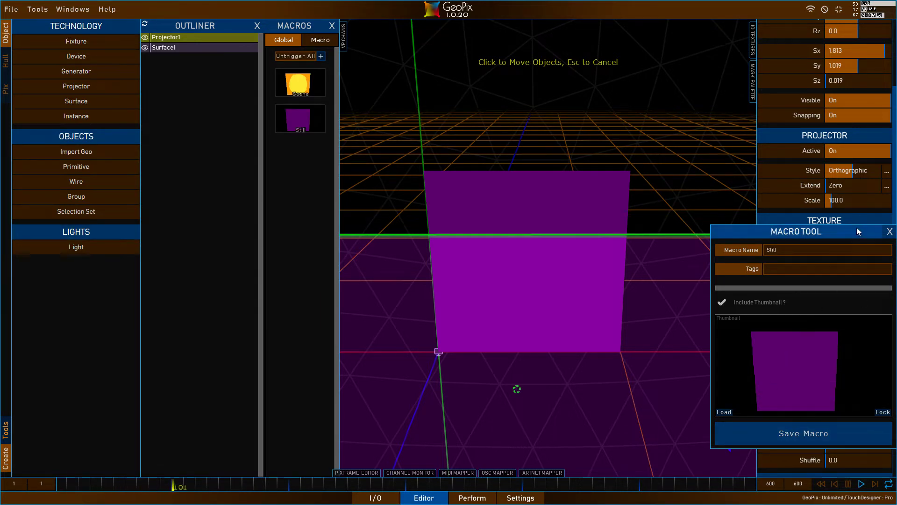
left_click_drag(857, 228, 687, 225)
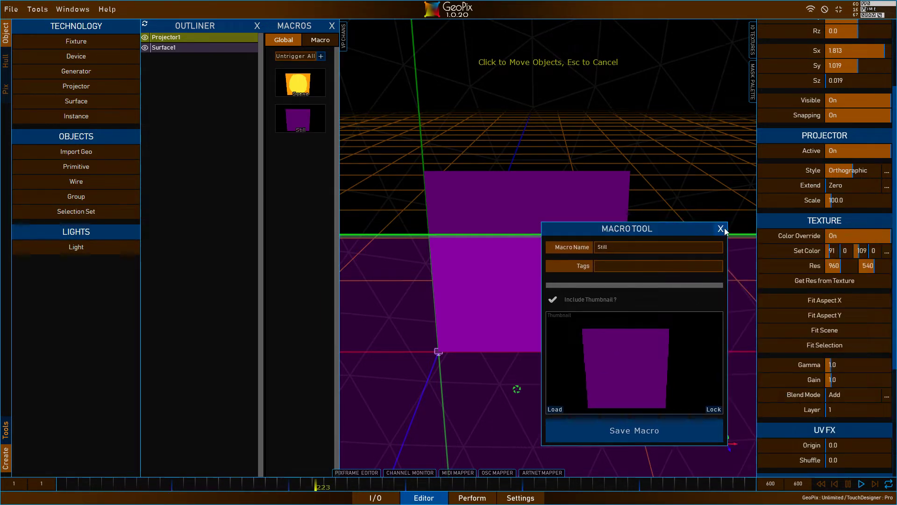
left_click(722, 228)
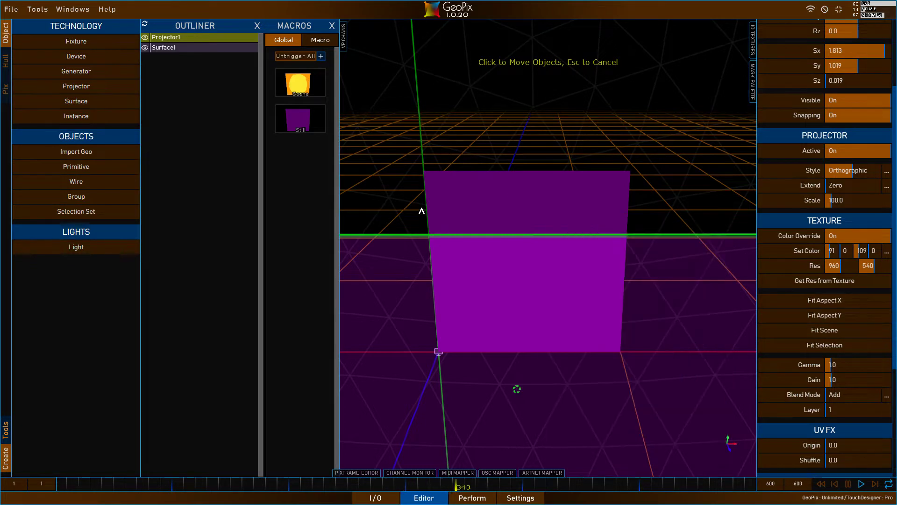
key("Escape")
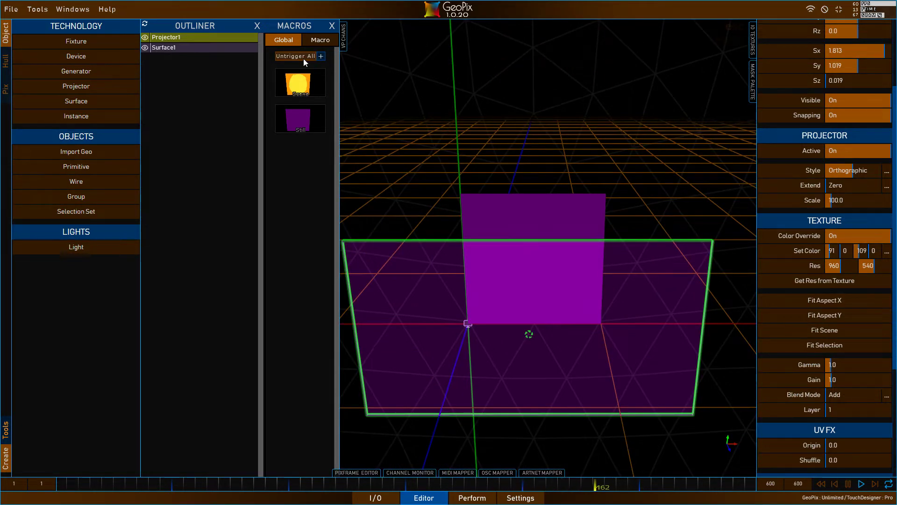
Step: Switch the Macros bin from Global to Macro output and deactivate the projector
left_click(290, 41)
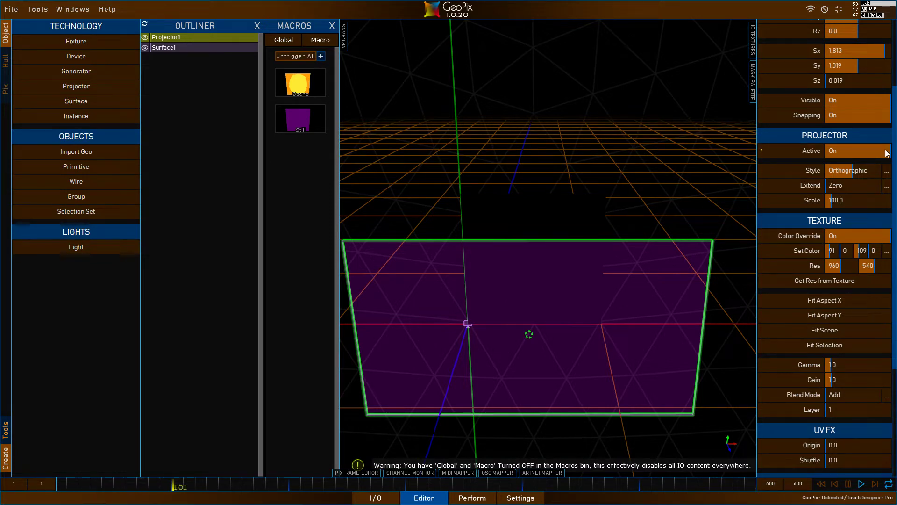
left_click(843, 150)
left_click(321, 42)
Step: Enter layout editing for the Perform page and delete the existing vertical slider
left_click(482, 494)
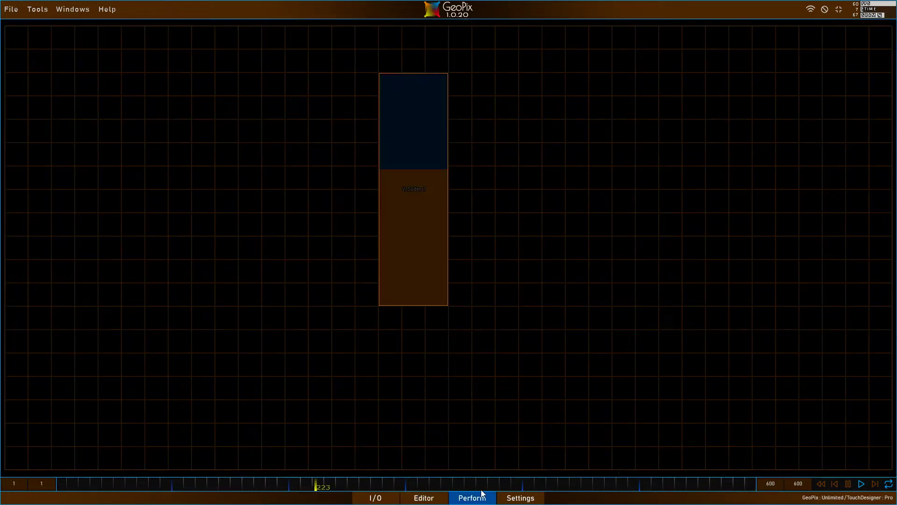
left_click(476, 496)
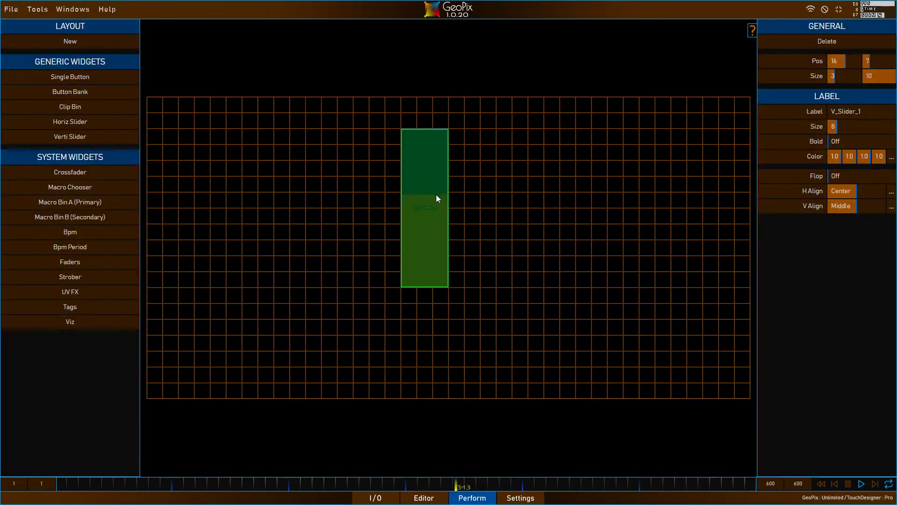
left_click(843, 42)
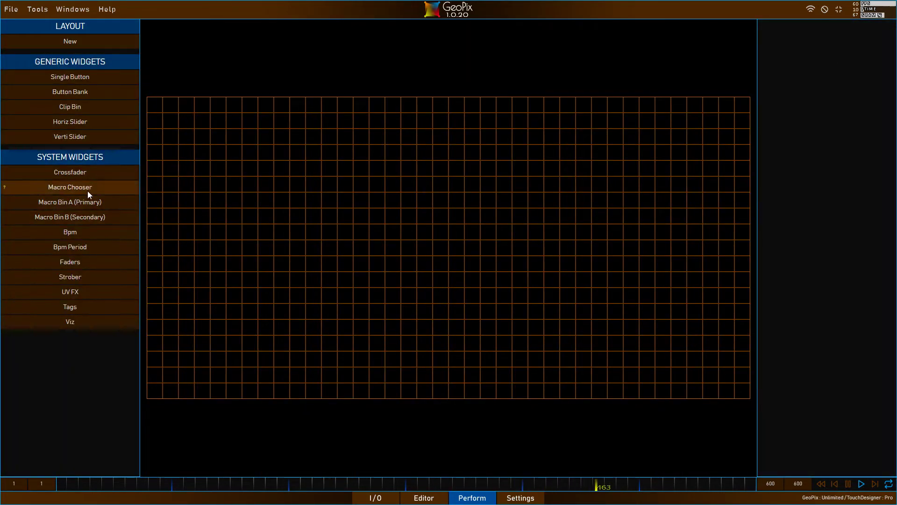
Step: Add a Macro Bin A widget at grid position 7, 7 and a Macro Bin B widget at 21, 7
left_click(94, 202)
left_click_drag(192, 308, 304, 199)
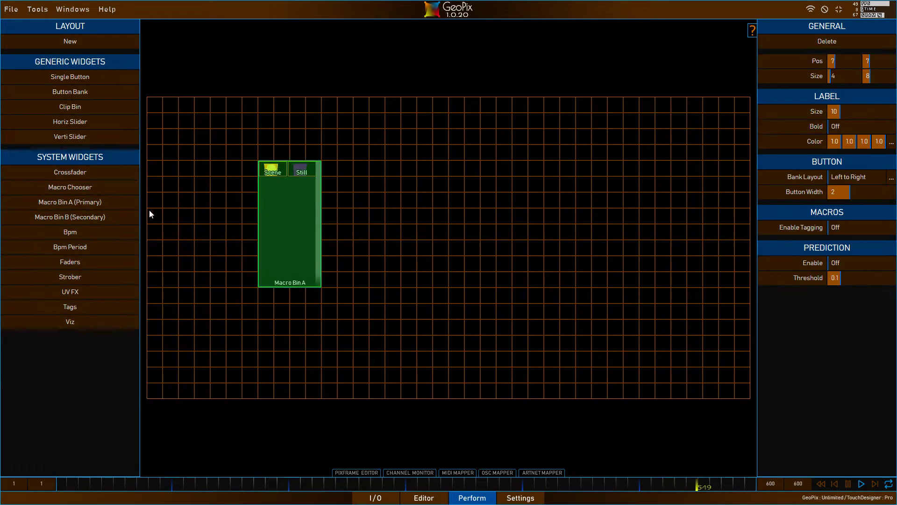
left_click(70, 217)
left_click_drag(343, 251, 502, 251)
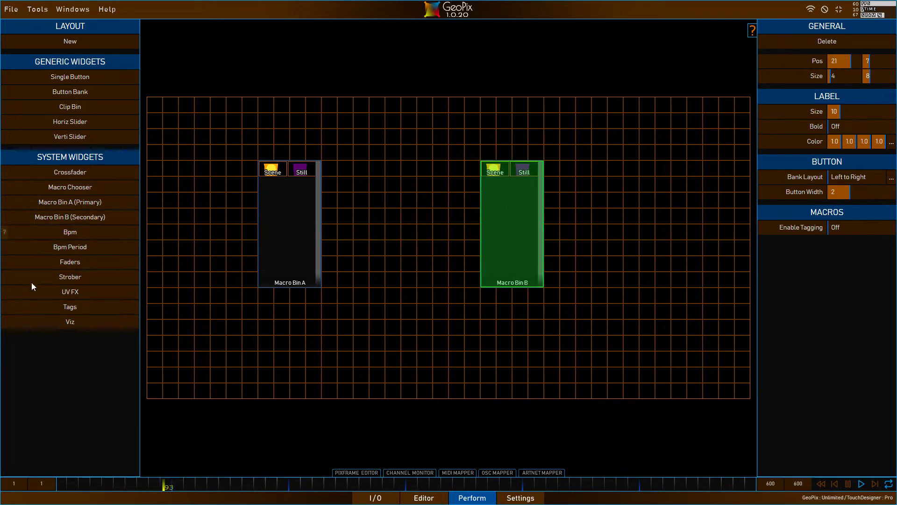
Step: Place a Viz widget with its display on between the macro bins at 11, 7, shifting Macro Bin B to 23, 7
left_click(83, 325)
left_click_drag(643, 255, 424, 254)
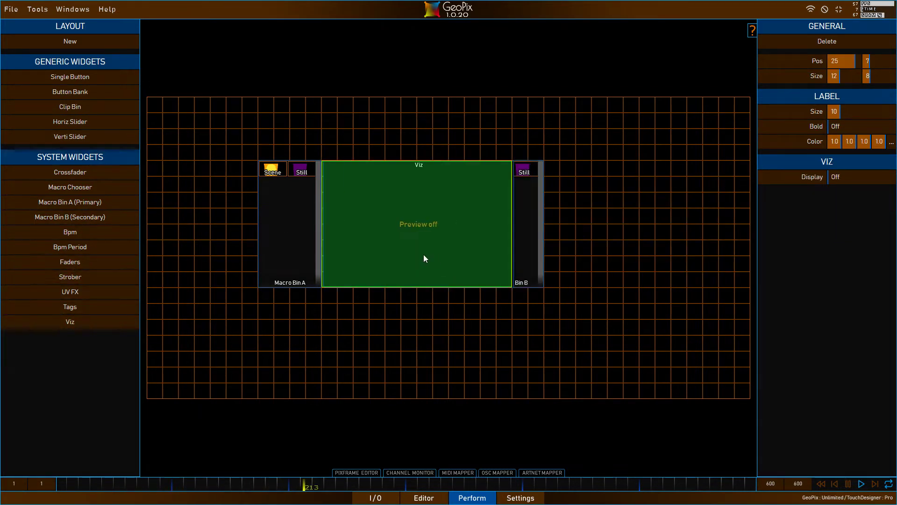
left_click_drag(531, 242, 562, 241)
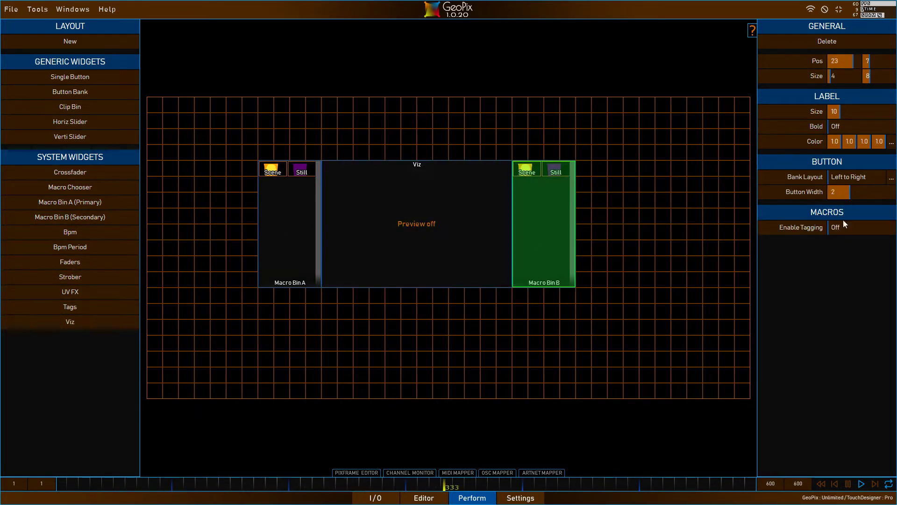
left_click(481, 226)
left_click(853, 177)
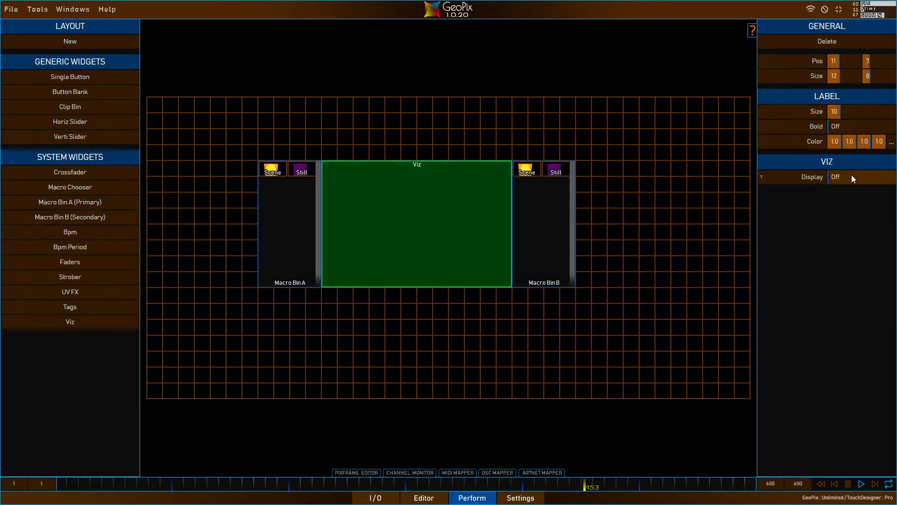
Step: Reframe the Editor camera closer to the projection surface for the Viz preview and return to the Perform layout
left_click(424, 498)
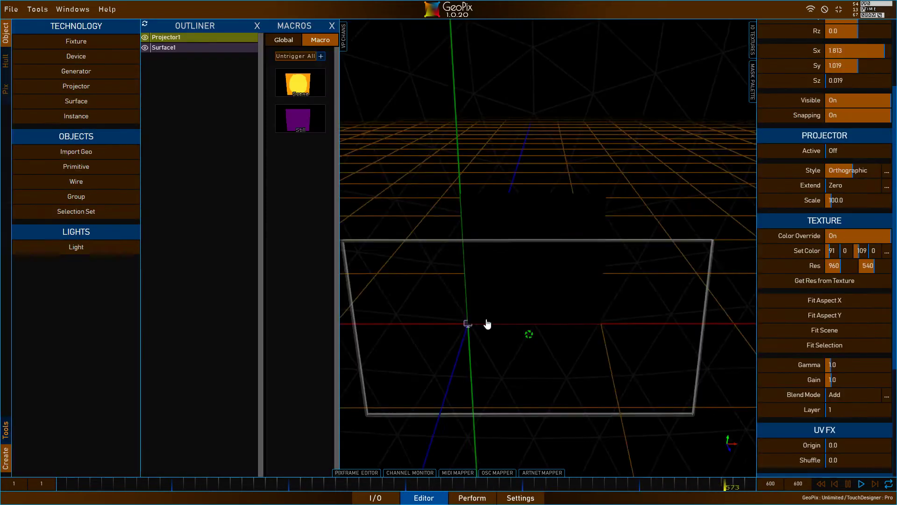
left_click_drag(487, 323, 560, 294, "alt")
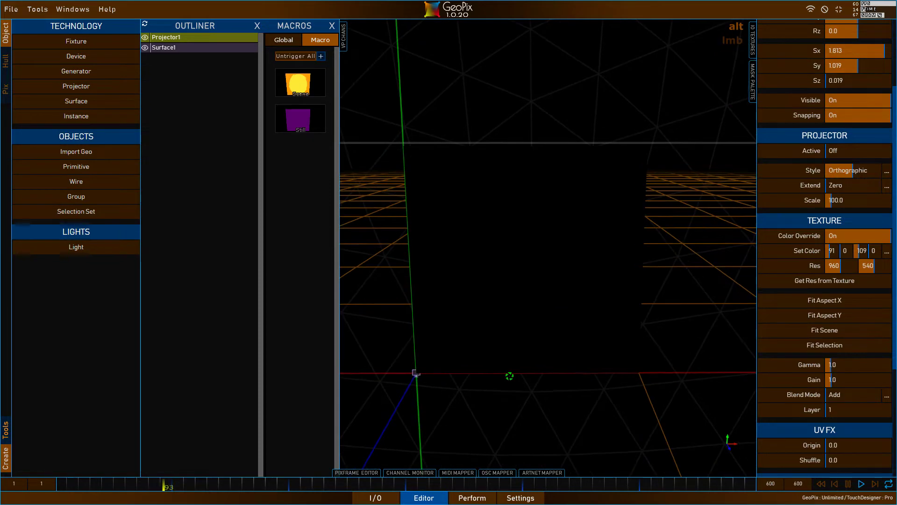
left_click(487, 499)
left_click(486, 496)
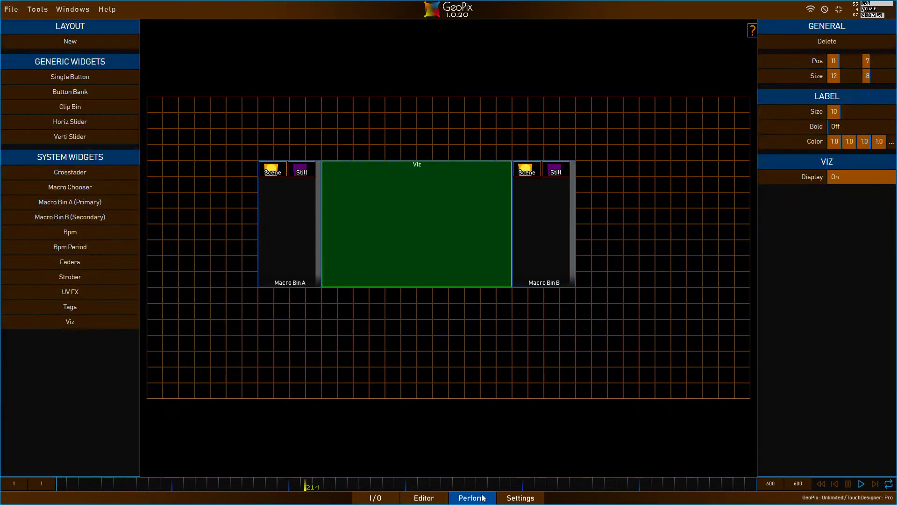
Step: Add a Crossfader below the Viz widget at 11, 4, stretch it to the Viz width, and leave layout editing
left_click(75, 172)
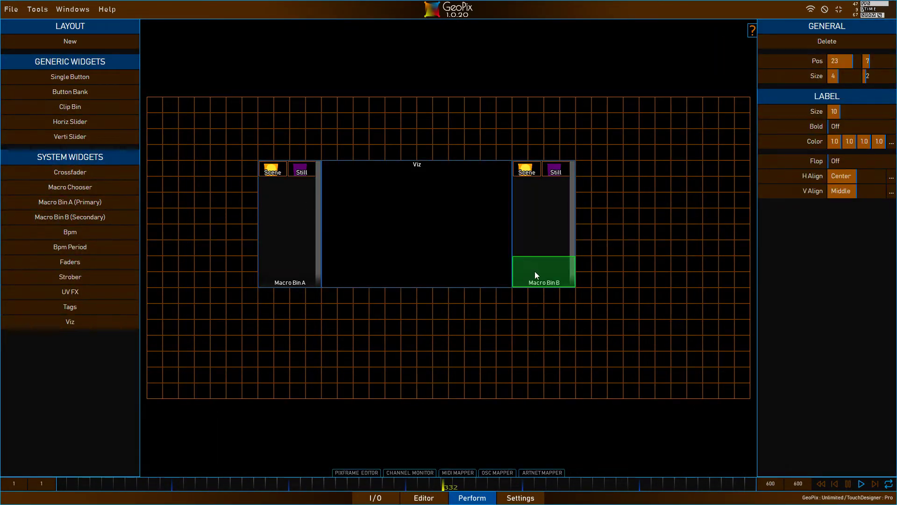
left_click_drag(546, 272, 396, 338)
left_click_drag(595, 268, 548, 238)
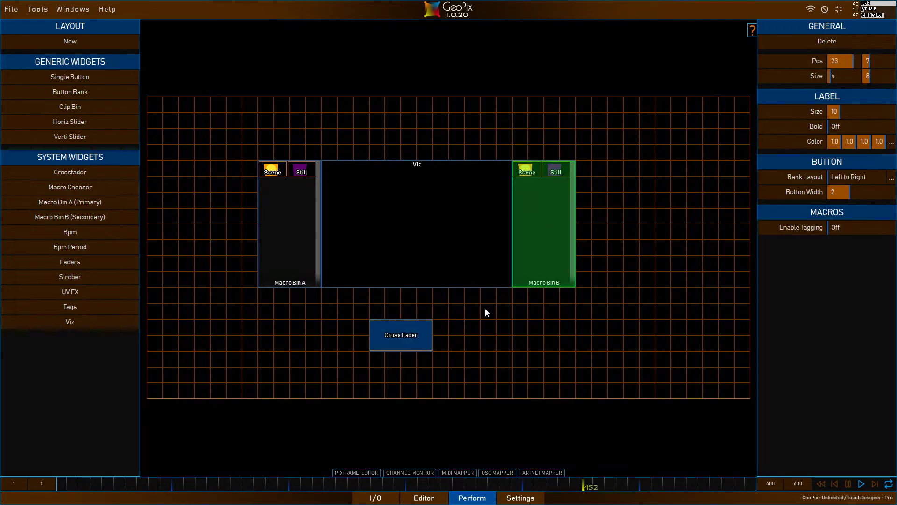
left_click_drag(384, 336, 509, 314)
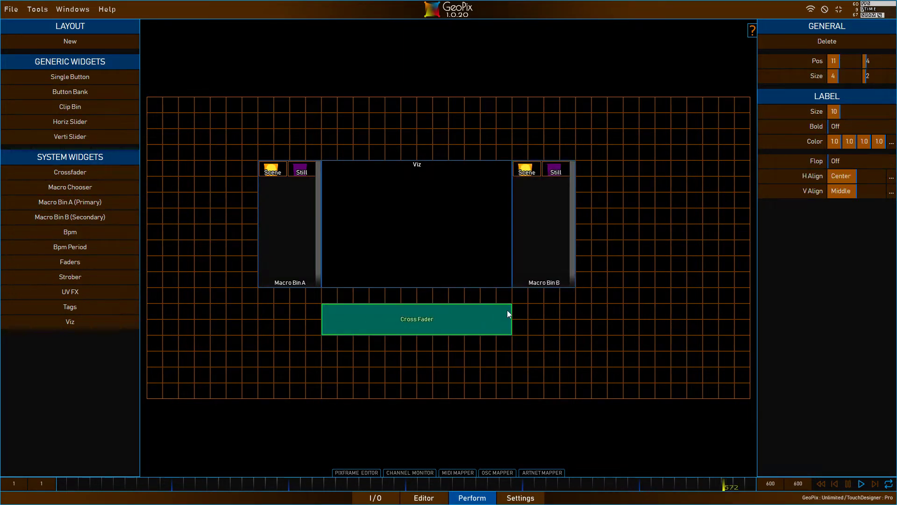
left_click(481, 500)
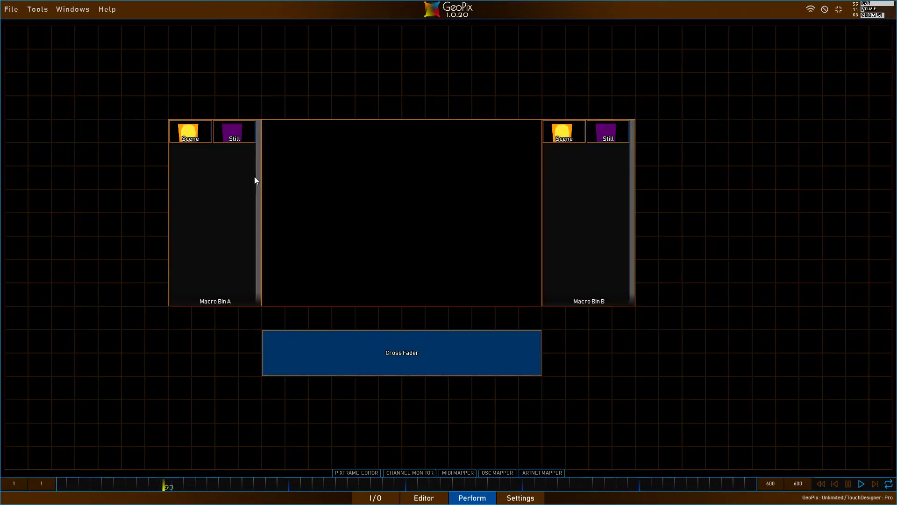
Step: Trigger Scene in Macro Bin A and Still in Macro Bin B, then try the crossfader between them
left_click(190, 133)
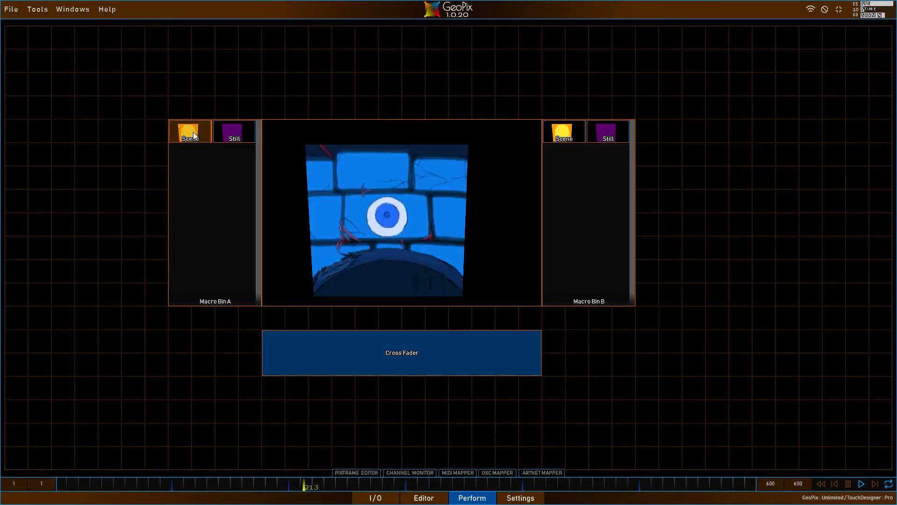
left_click(613, 132)
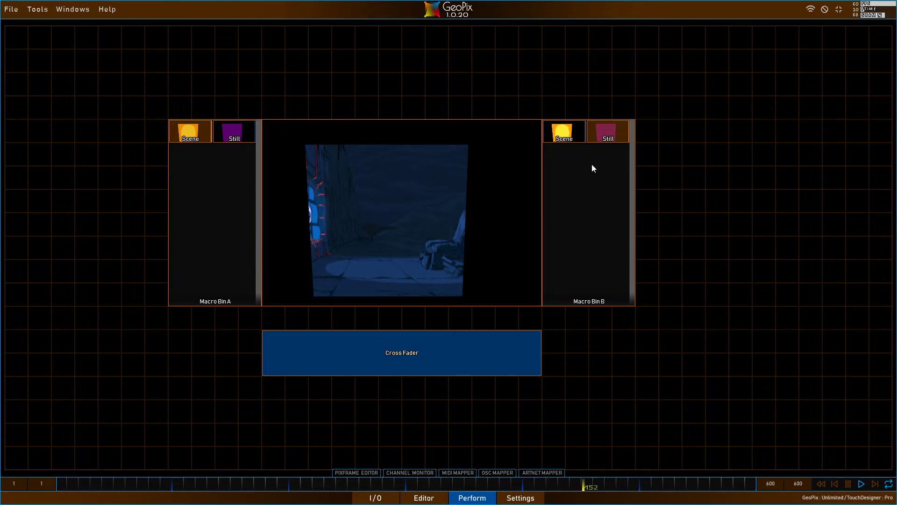
left_click_drag(305, 346, 265, 321)
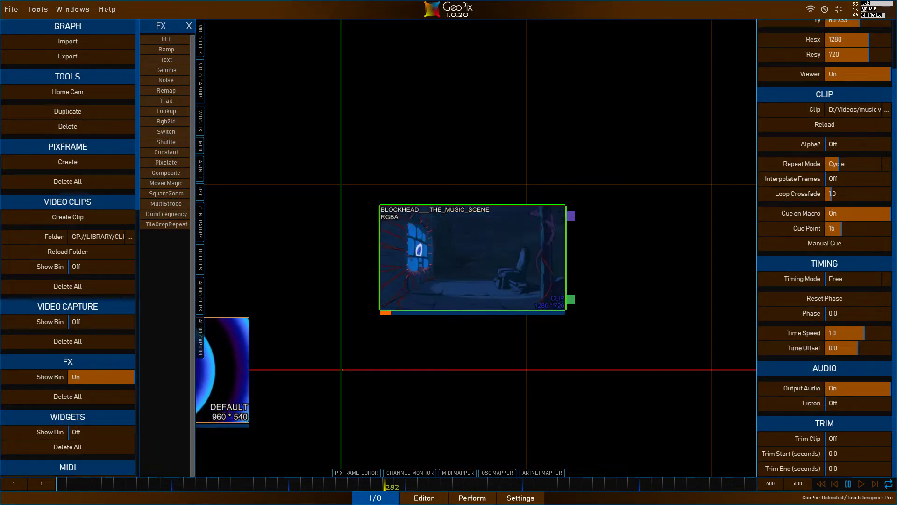
Step: Return to the Perform page and retrigger Scene in Macro Bin A while testing a partial crossfade, ending fully on bin A
left_click(474, 497)
mouse_move(329, 336)
left_mouse_down()
mouse_move(457, 346)
mouse_move(337, 348)
left_mouse_up()
left_click(182, 128)
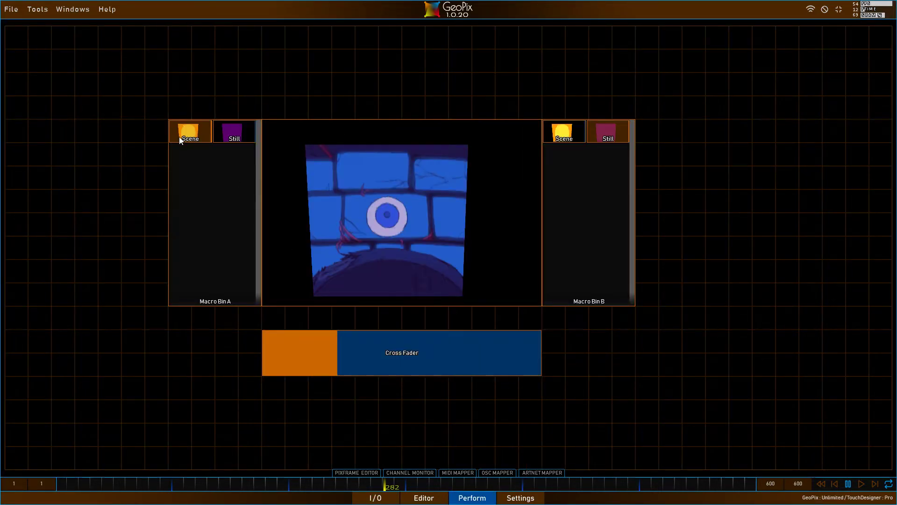
left_click_drag(281, 343, 388, 344)
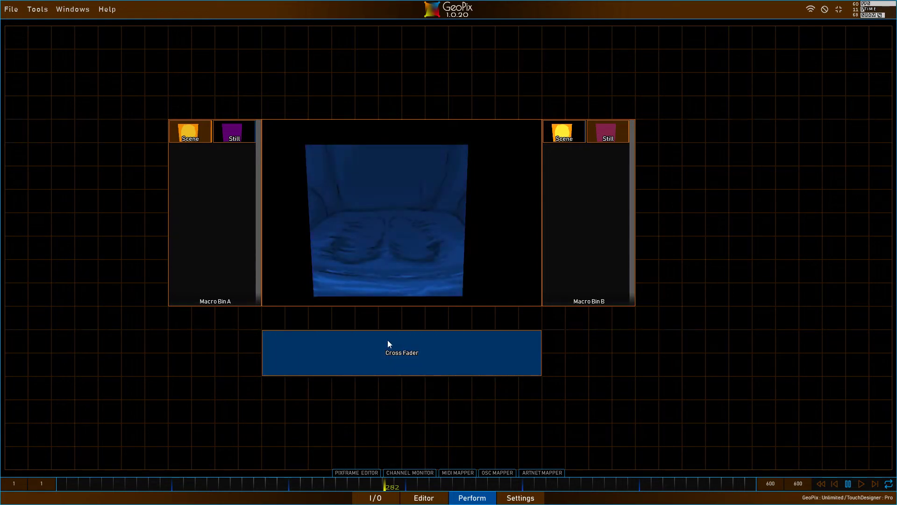
Step: Activate Output 1 in the Audio Manager with volume 1, then close the manager
left_click(40, 9)
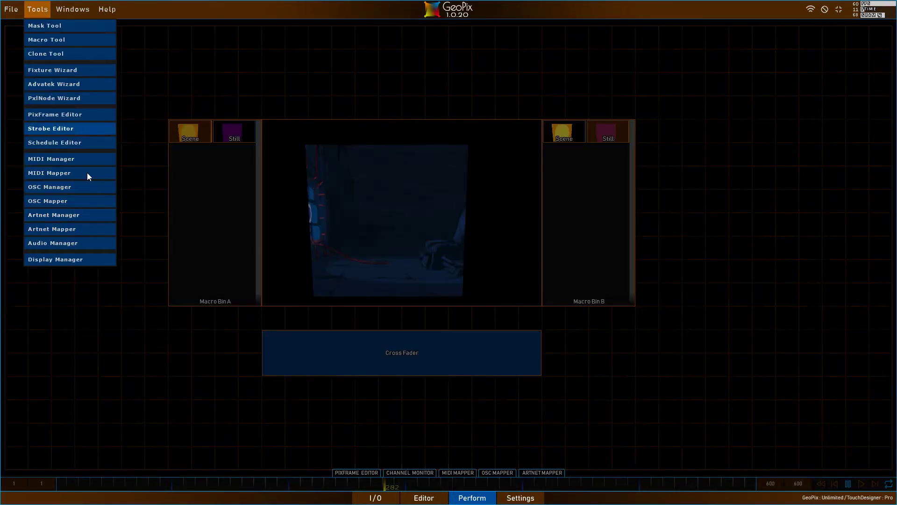
left_click(81, 247)
left_click_drag(690, 203, 341, 133)
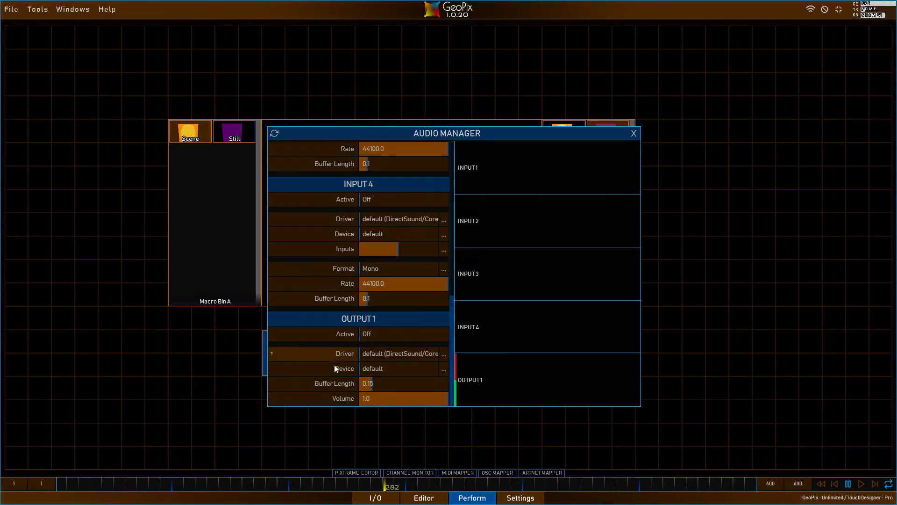
left_click(377, 334)
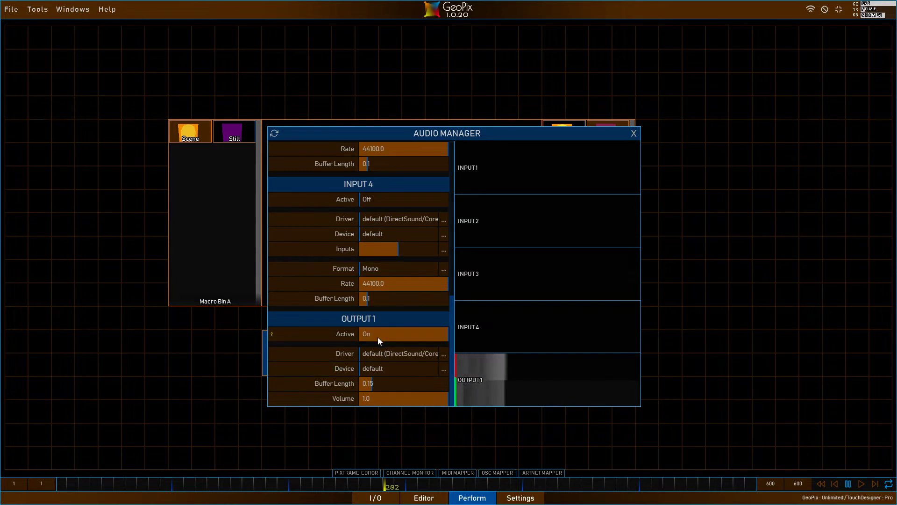
left_click_drag(509, 133, 481, 104)
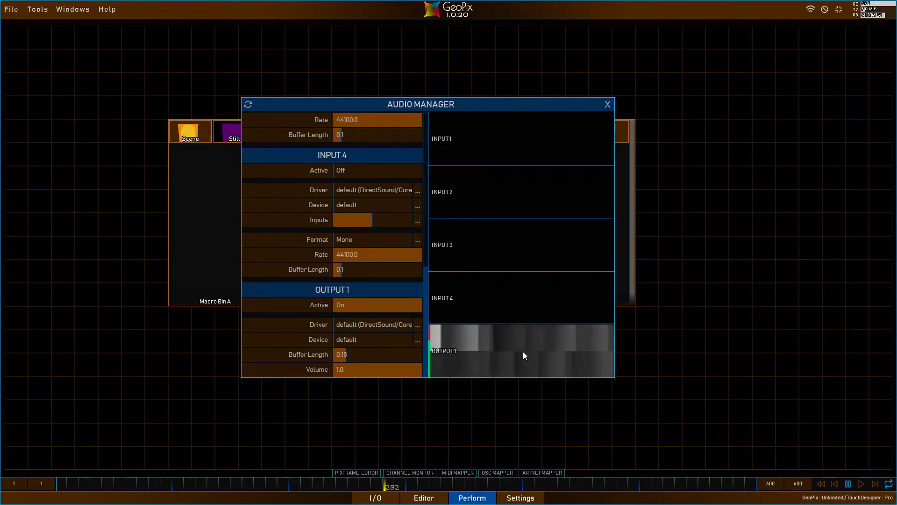
left_click_drag(417, 368, 470, 364)
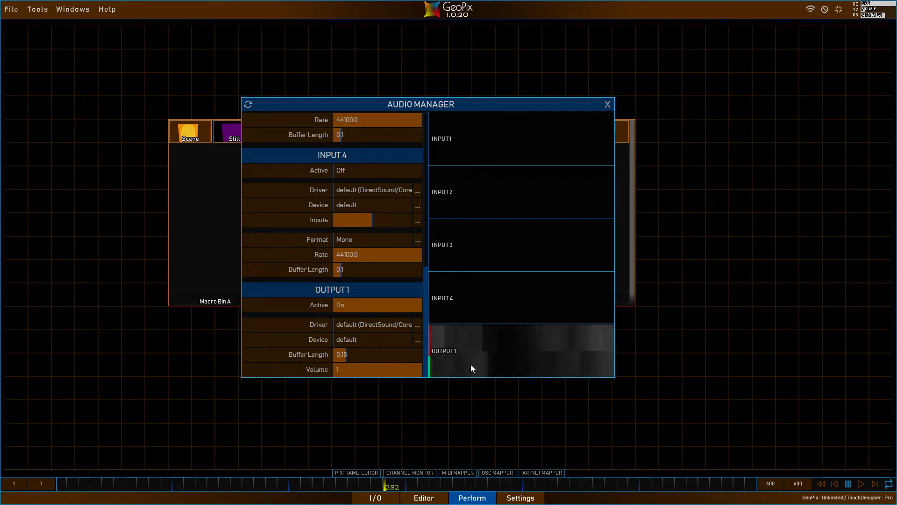
left_click(607, 104)
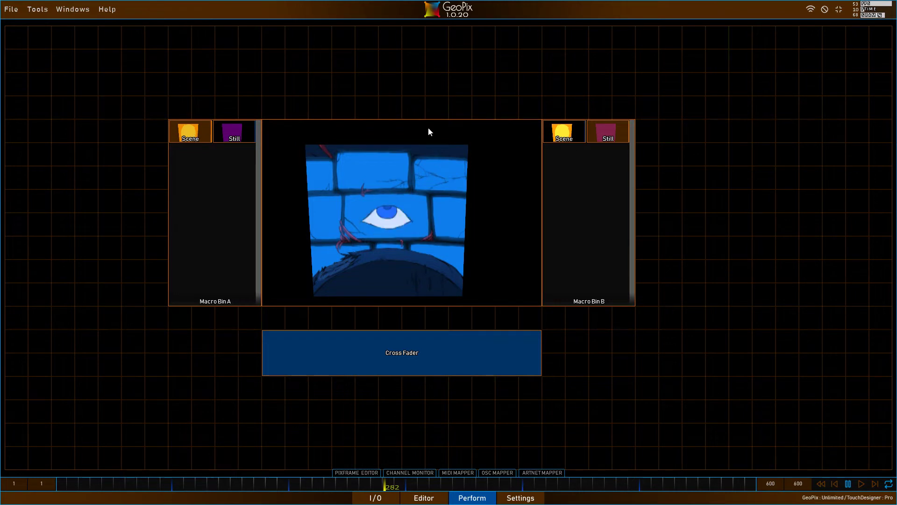
Step: Crossfade fully to Macro Bin B, back to Macro Bin A, and over to Macro Bin B again
left_click_drag(275, 351, 597, 330)
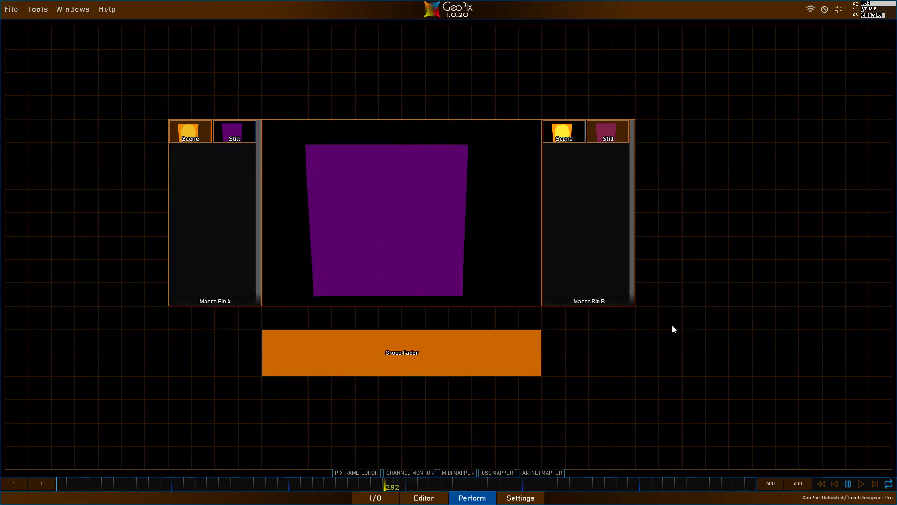
left_click_drag(673, 326, 225, 366)
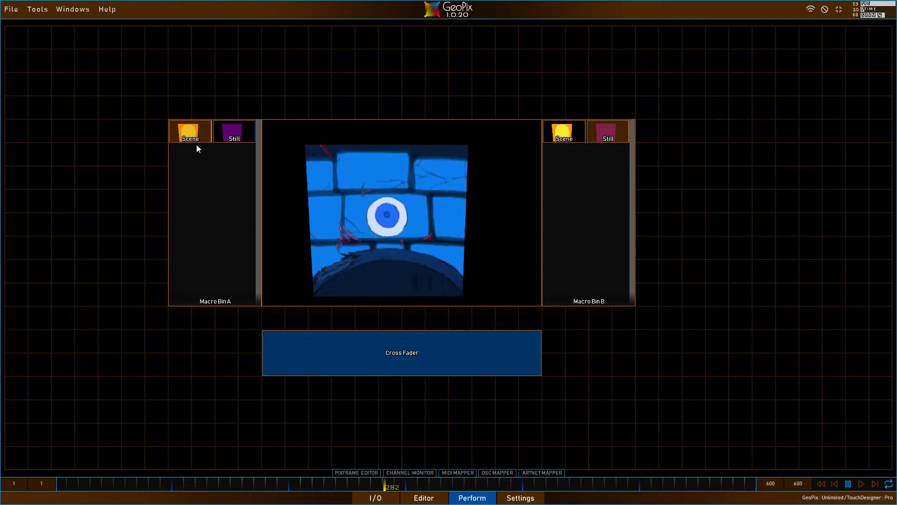
left_click_drag(383, 351, 682, 353)
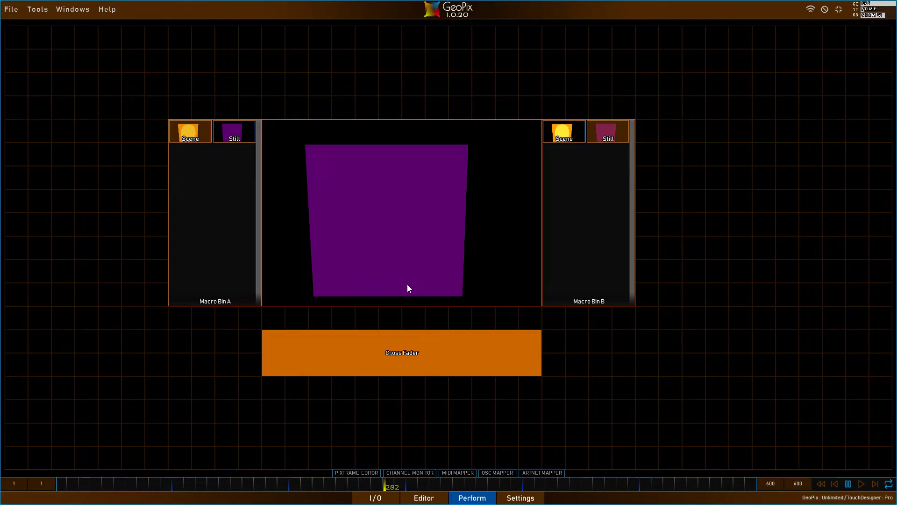
Step: Start a new project, then switch to the GeoPix release notes in Chrome and highlight the IO palette filter field entry
left_click(5, 10)
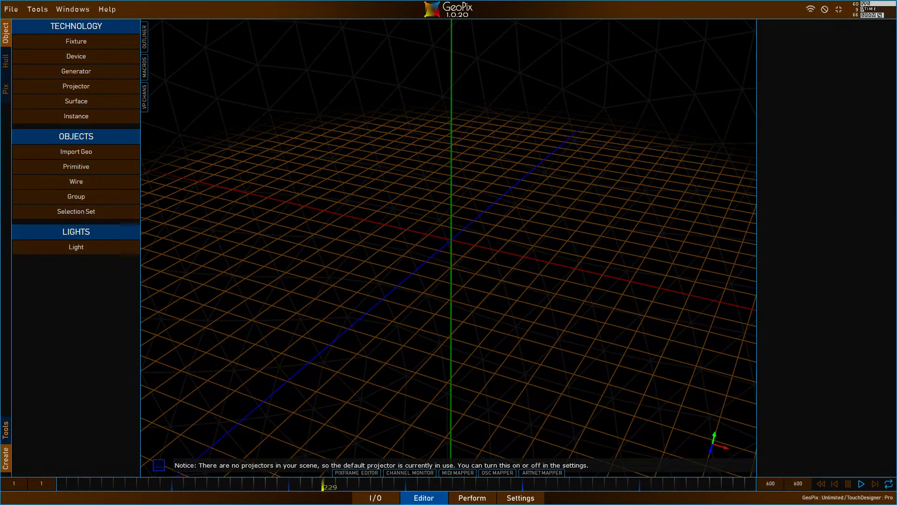
key("alt+Tab")
left_click(325, 366)
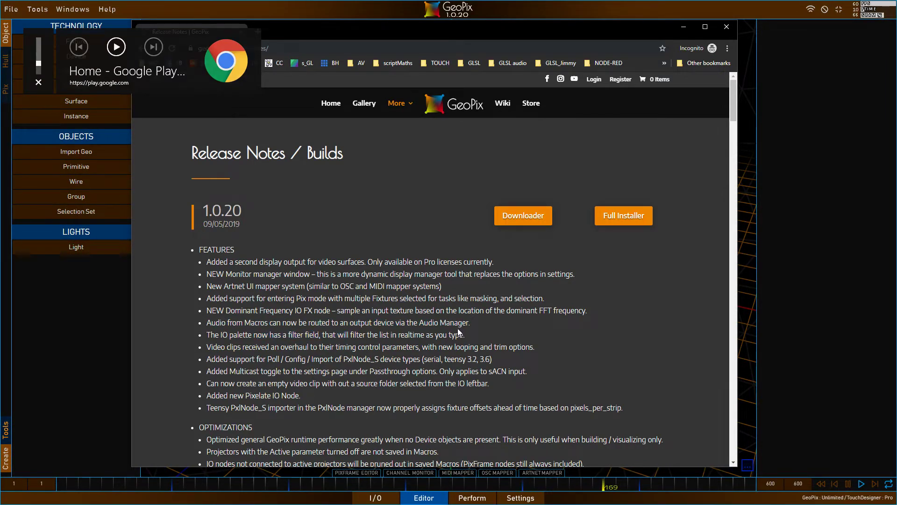
left_click_drag(464, 335, 260, 335)
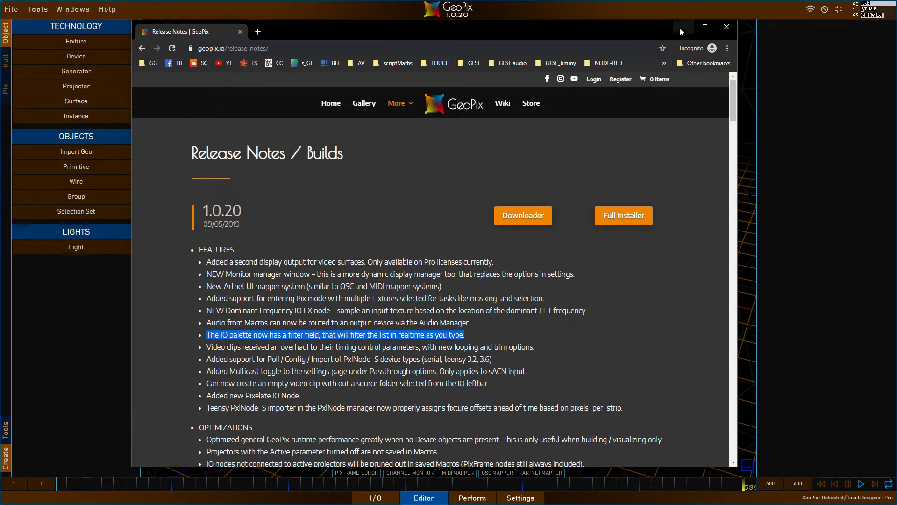
left_click(682, 29)
Step: Add Ramp, Text, Gamma, Remap, Lookup, Rgb2Id, Switch and Shuffle FX nodes to the I/O graph
left_click(375, 498)
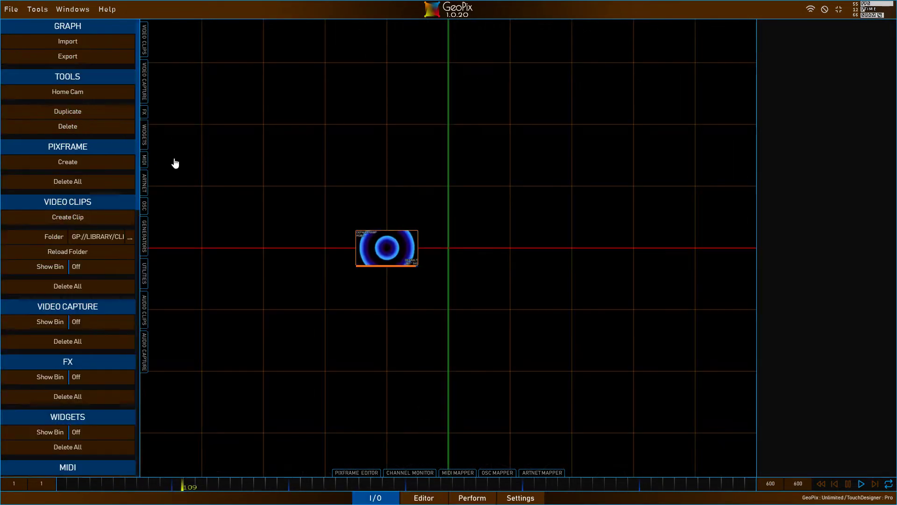
left_click(145, 113)
left_click(164, 49)
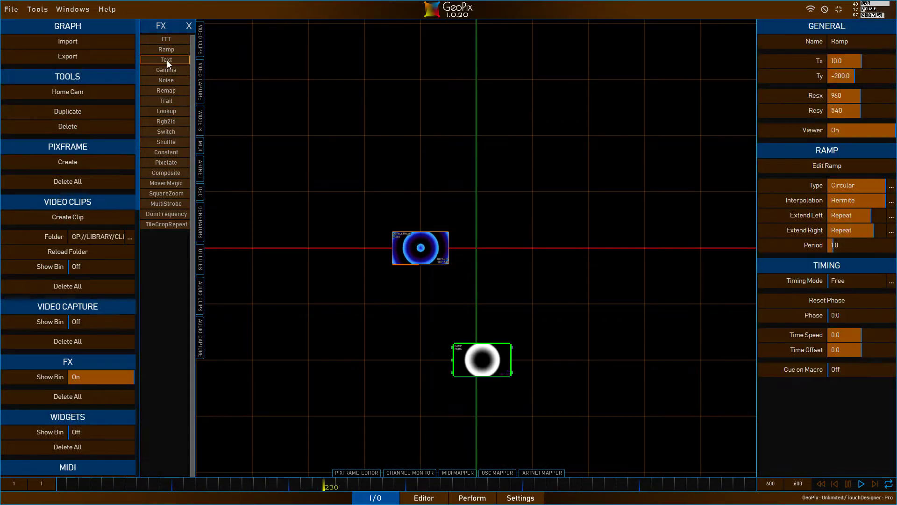
left_click(167, 59)
left_click(166, 70)
left_click(166, 91)
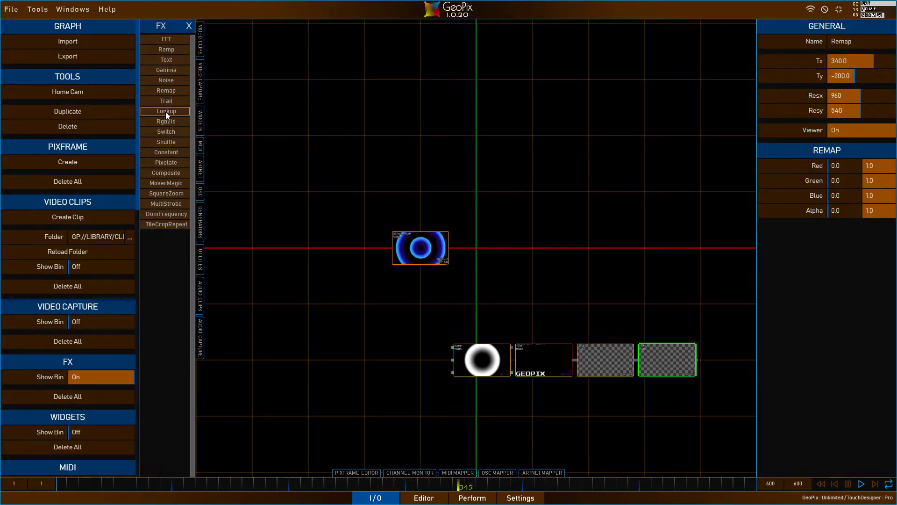
left_click(165, 112)
left_click(166, 131)
left_click(168, 141)
Step: Move the Shuffle node above the row of FX nodes and return to the Editor page
scroll(412, 327, "down", 3)
left_click_drag(406, 369, 595, 302)
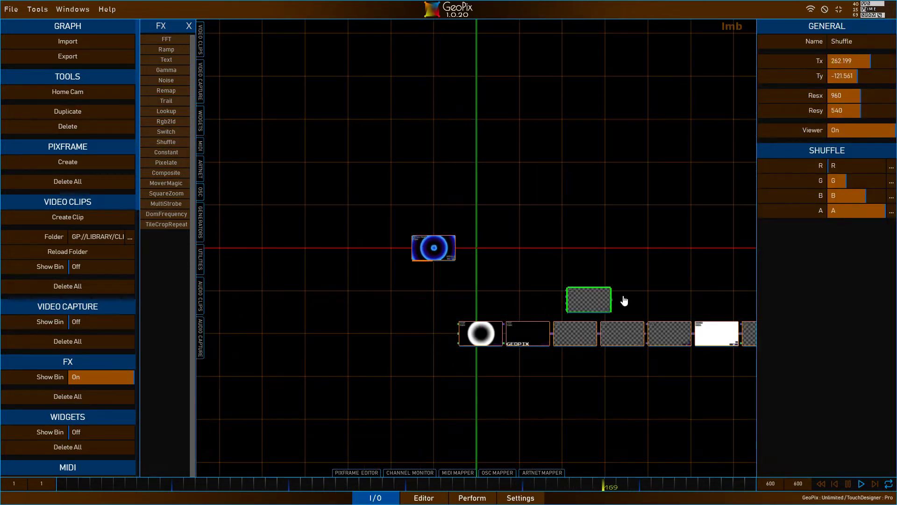
middle_click_drag(470, 281, 470, 200)
left_click_drag(470, 200, 219, 144)
scroll(434, 276, "up", 4)
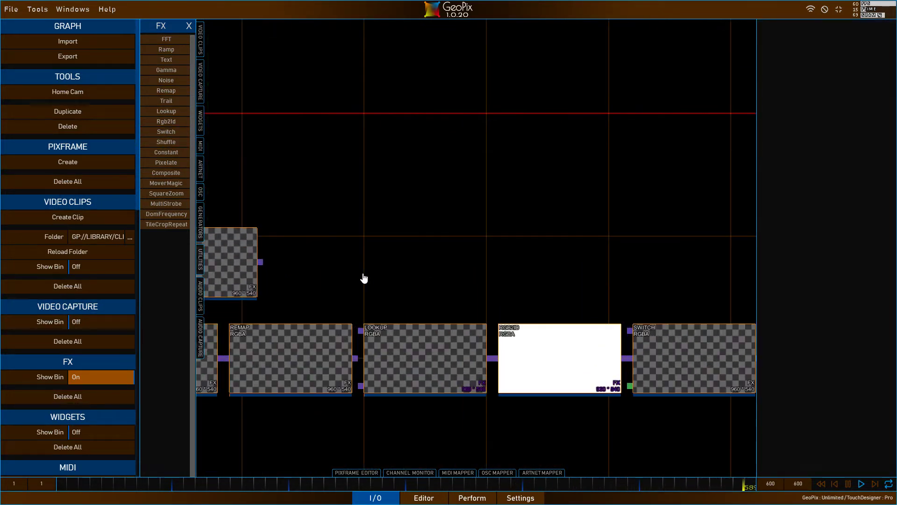
left_click_drag(368, 271, 419, 251)
left_click(424, 497)
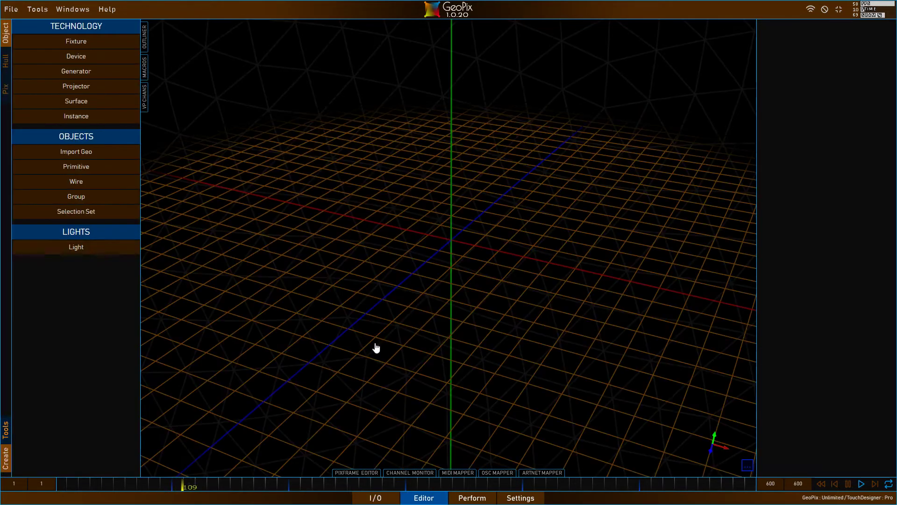
Step: Create a projector, try filtering the IO Textures palette by "Ra", and clear the filter
left_click(82, 91)
scroll(457, 280, "up", 5)
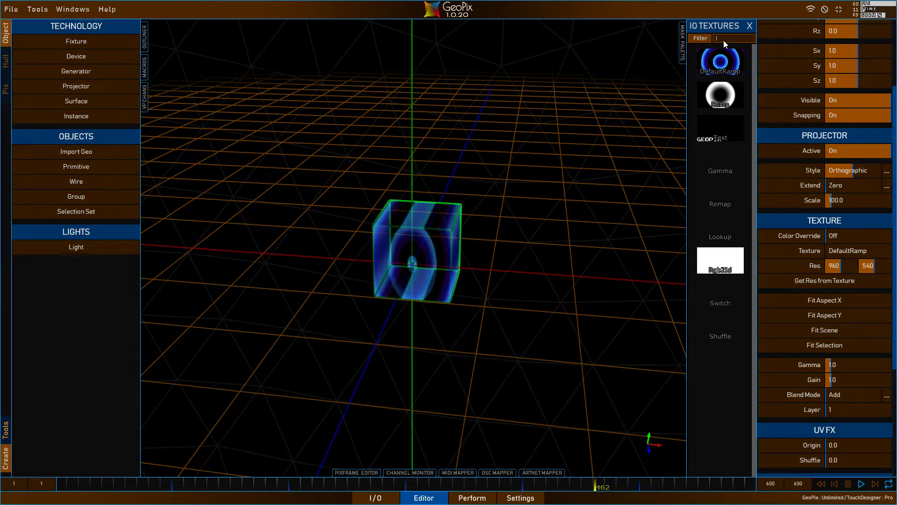
type("R")
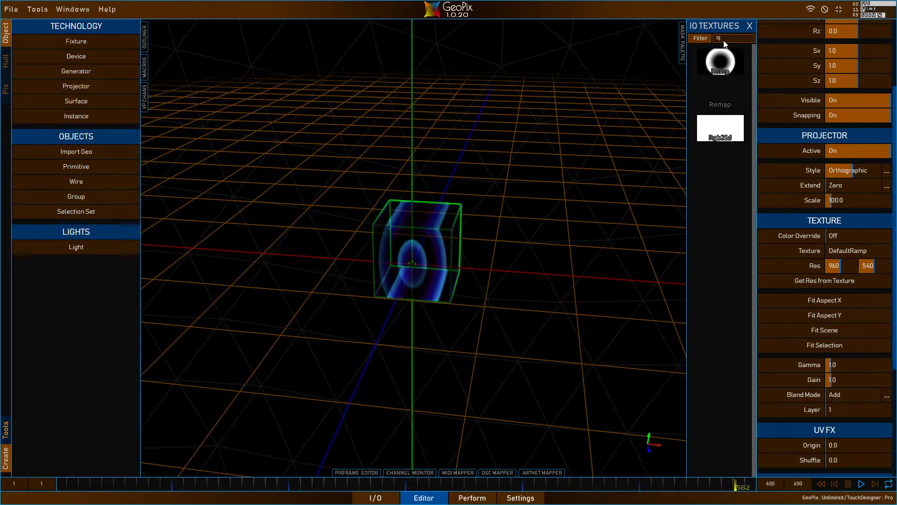
type("a")
key("BackSpace")
key("BackSpace")
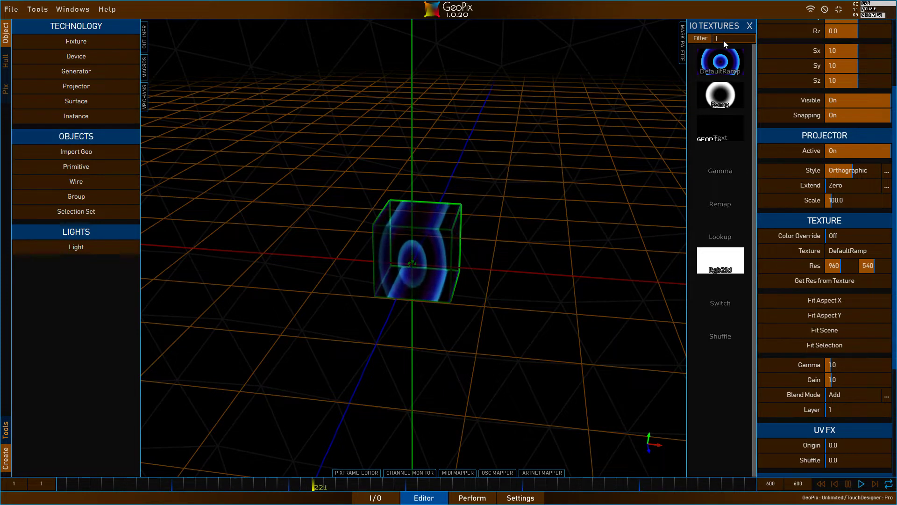
Step: Filter the IO Textures palette by "Sw" and clear the filter text
left_click(700, 41)
left_click(727, 37)
type("Sw")
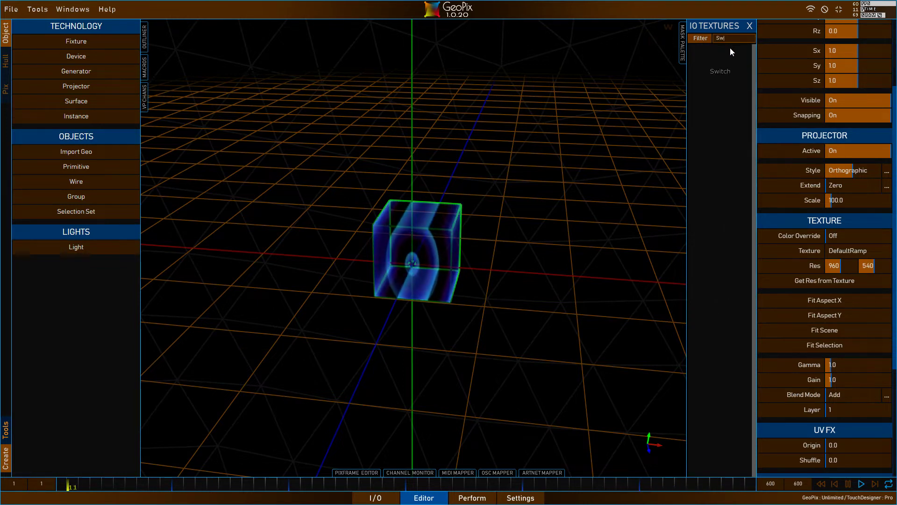
key("BackSpace")
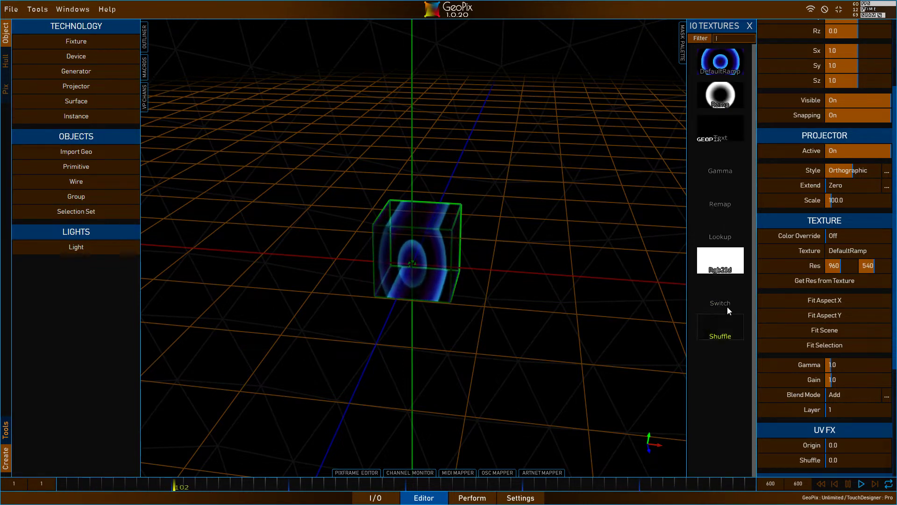
Step: Close the IO Textures palette, highlight the video clip timing overhaul entry in Chrome's release notes, and return to GeoPix
left_click(748, 27)
key("alt+Tab")
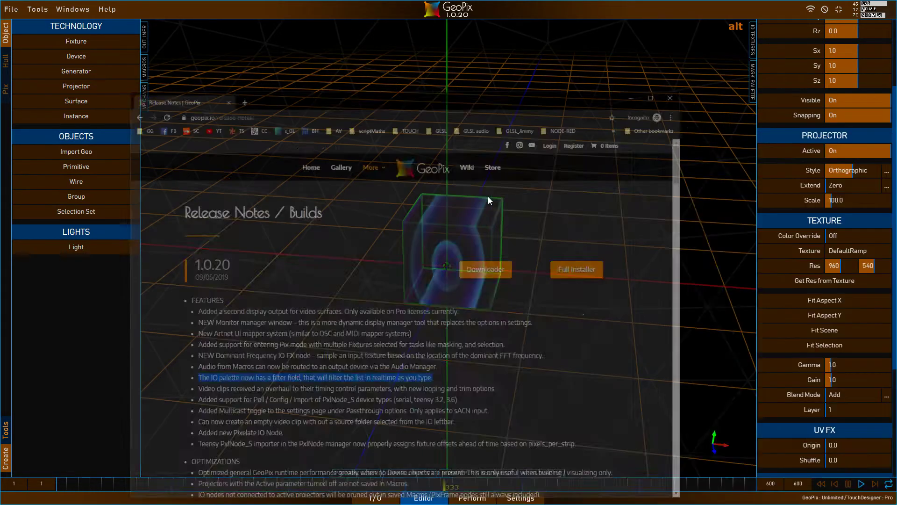
left_click(366, 359)
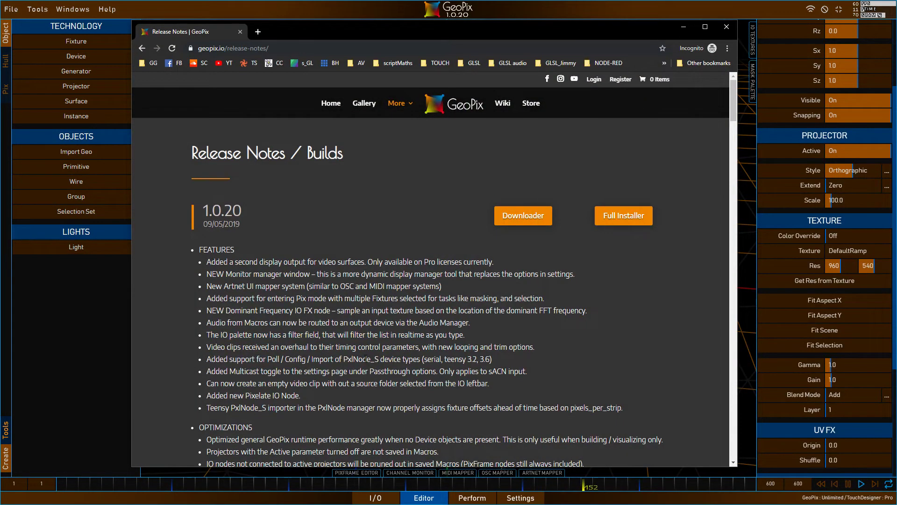
left_click_drag(542, 350, 207, 347)
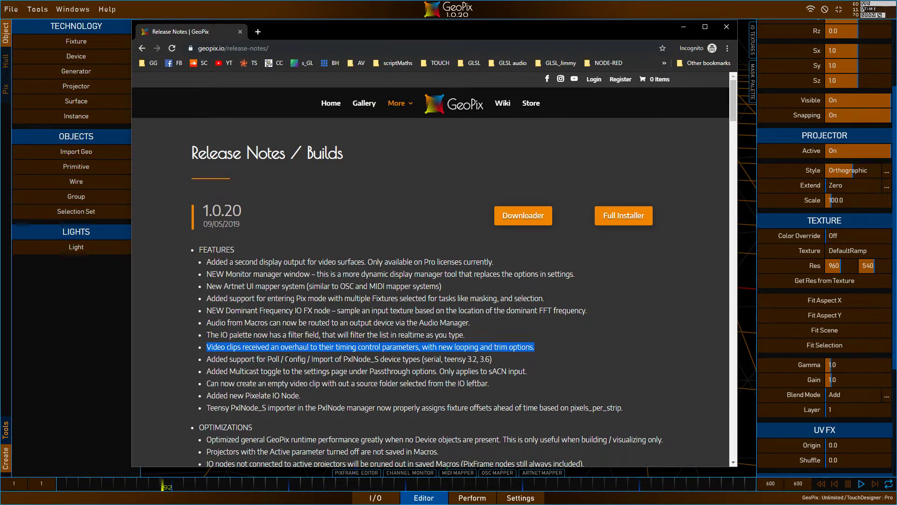
left_click(103, 383)
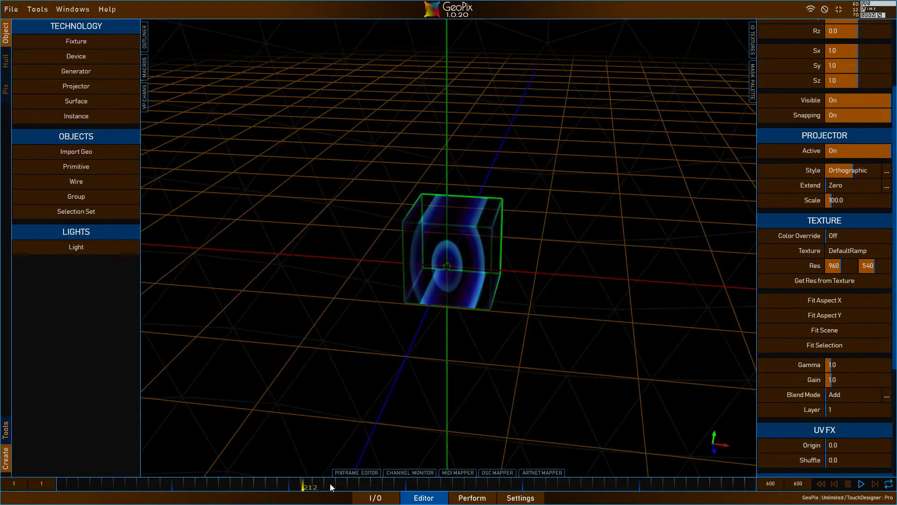
Step: Delete all the added FX nodes from the I/O graph, keeping only the DefaultRamp node
left_click(380, 499)
scroll(416, 283, "down", 3)
scroll(416, 284, "down", 3)
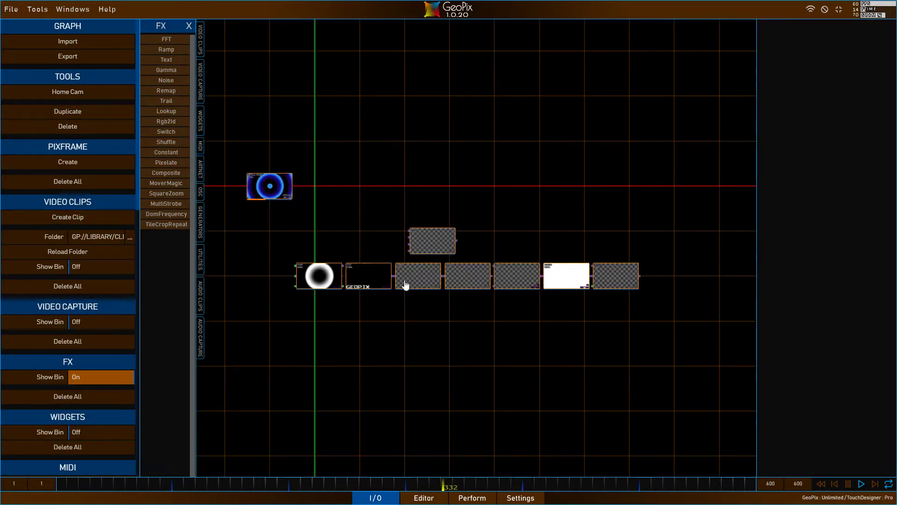
left_click_drag(294, 215, 649, 318)
key("Delete")
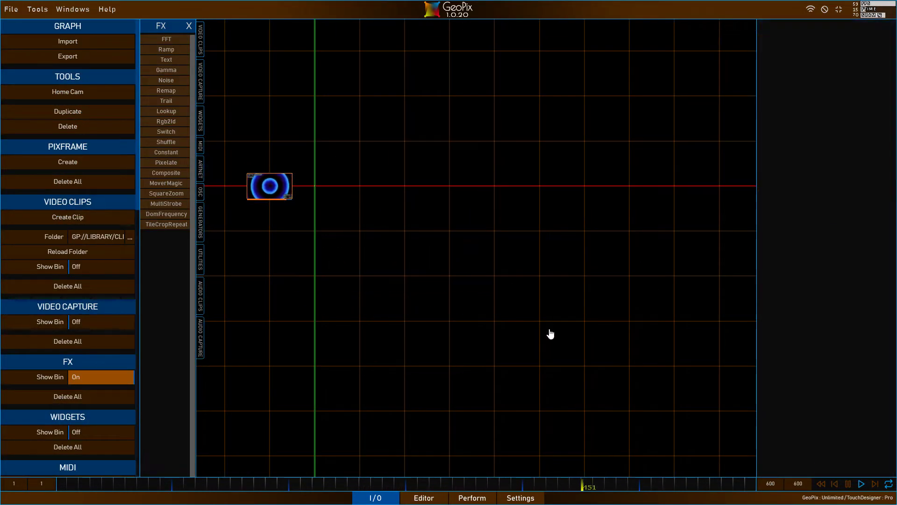
scroll(448, 336, "up", 5)
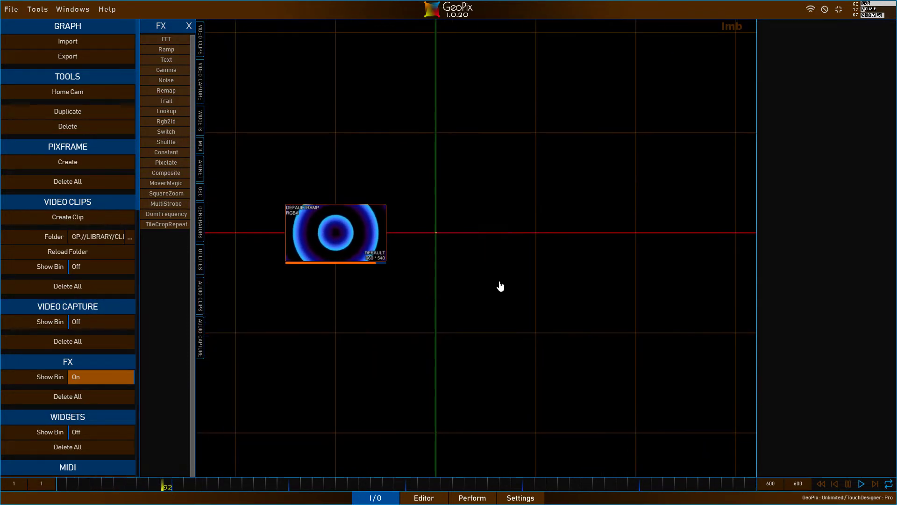
Step: Close the FX and Video Clips bins and add the Blockhead The Music Scene video clip to the I/O graph
left_click(189, 26)
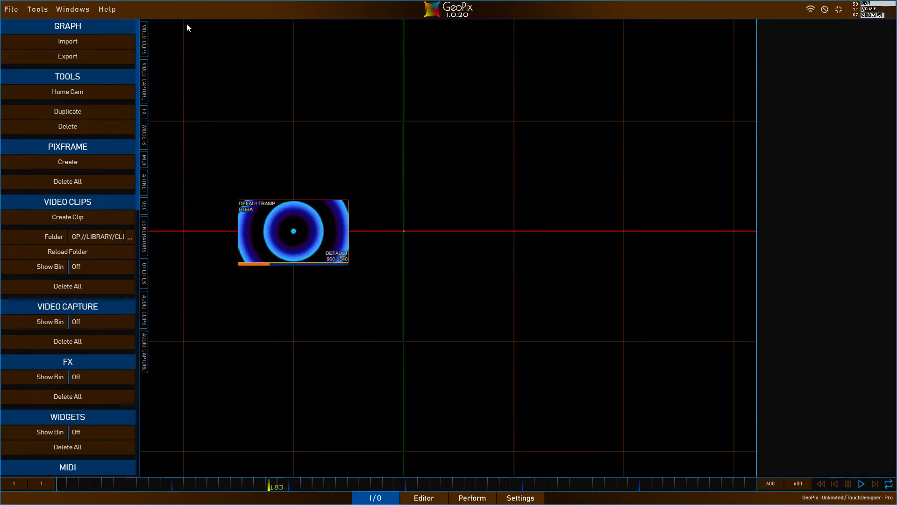
left_click(144, 44)
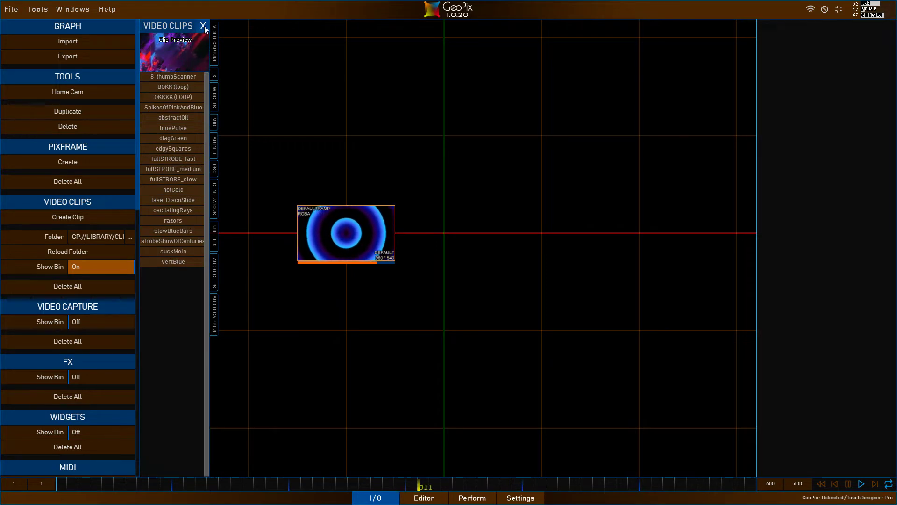
left_click(203, 26)
left_click_drag(837, 312, 468, 262)
scroll(458, 327, "up", 2)
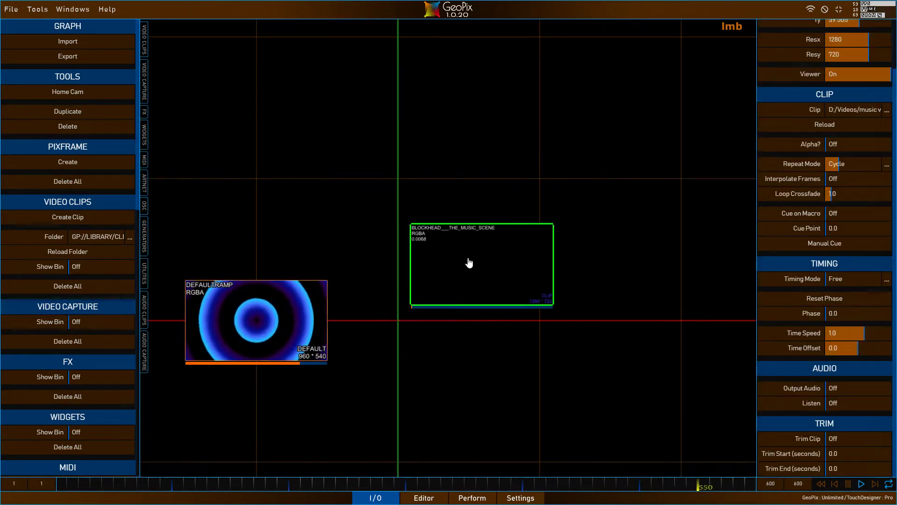
Step: Toggle the Blockhead clip node's Viewer off and back on
scroll(537, 336, "up", 3)
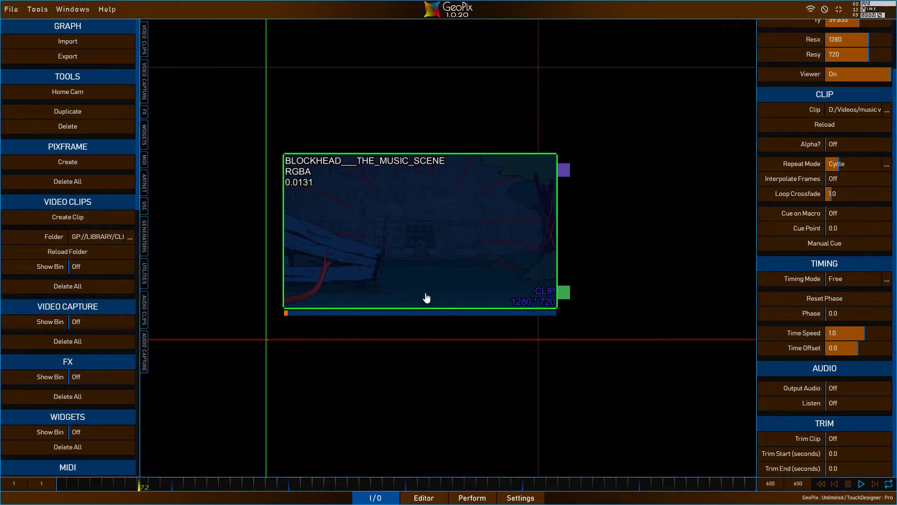
scroll(811, 114, "up", 3)
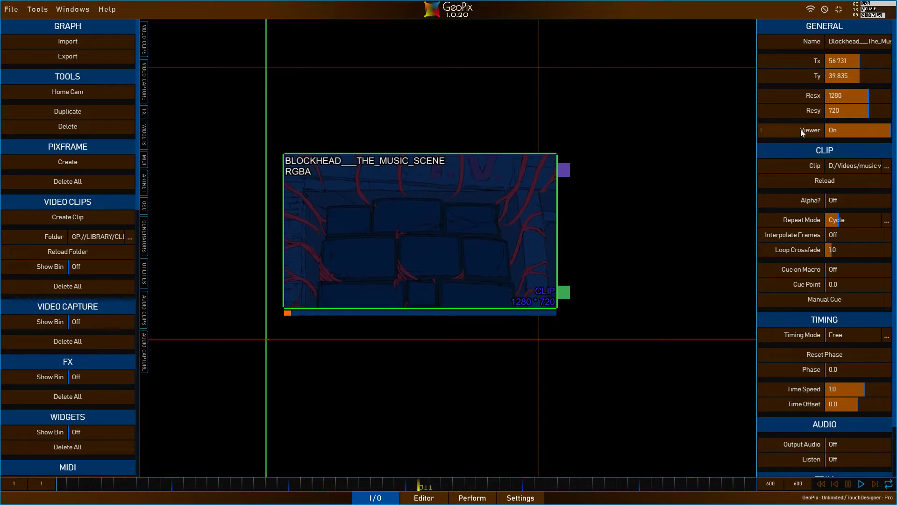
left_click(846, 129)
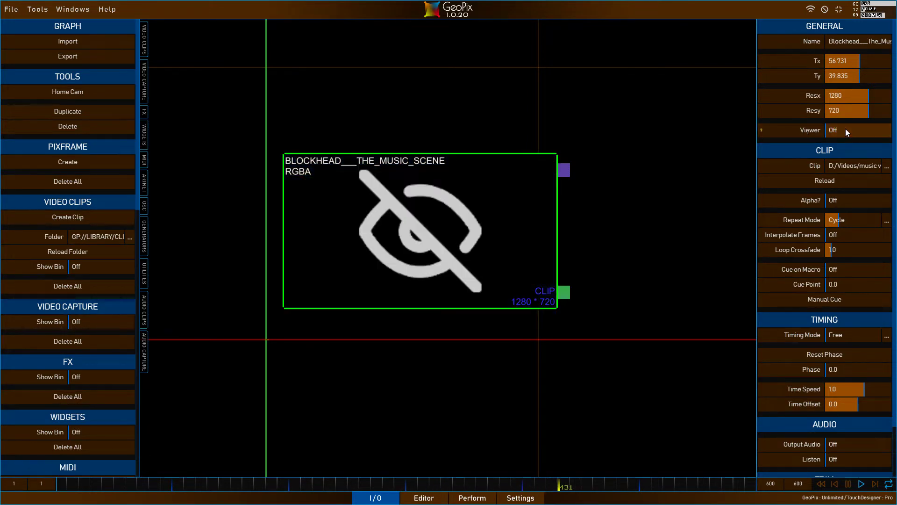
left_click(845, 128)
left_click(846, 128)
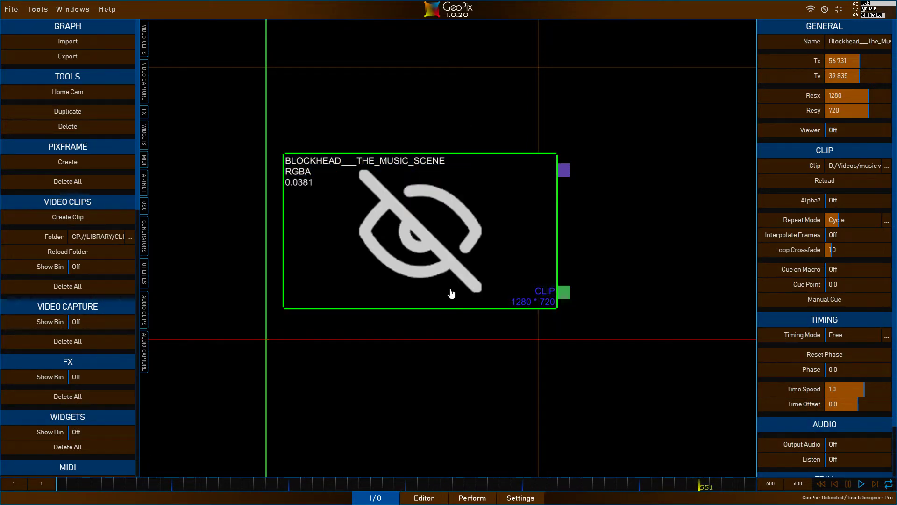
scroll(455, 254, "down", 3)
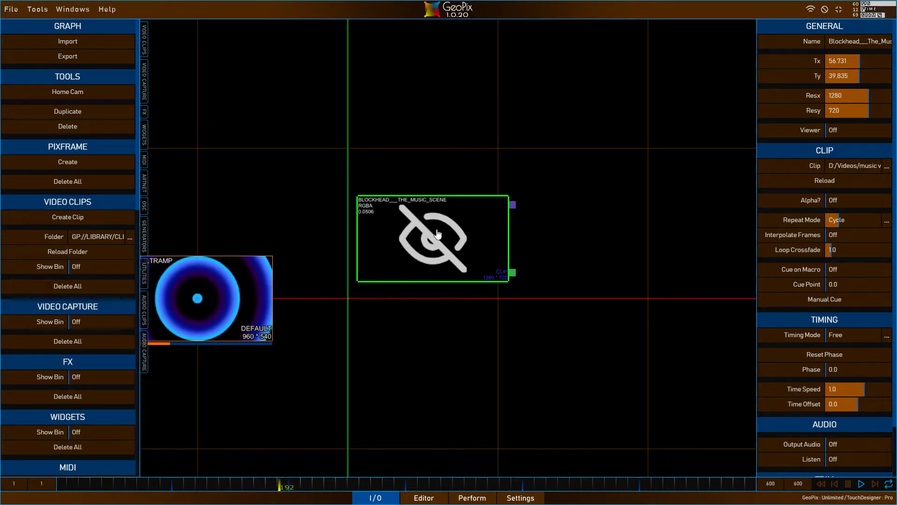
scroll(451, 252, "down", 5)
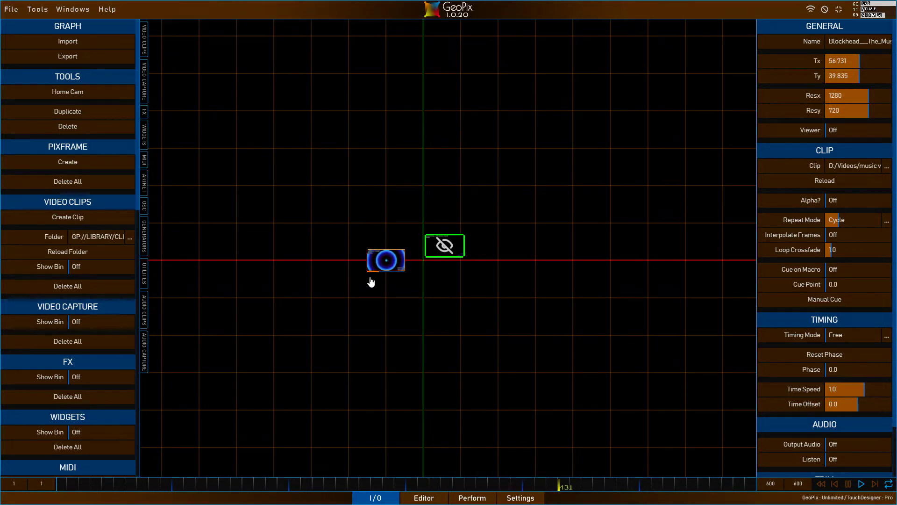
scroll(371, 282, "up", 8)
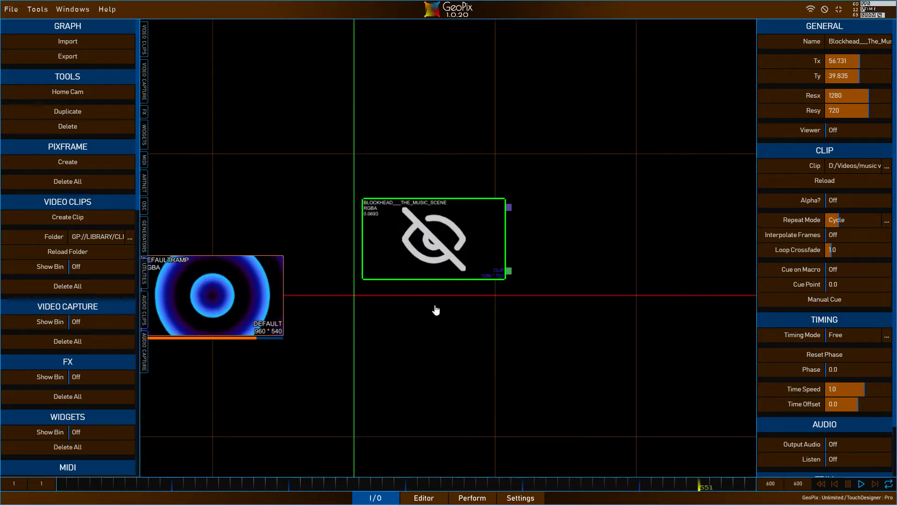
left_click_drag(438, 331, 561, 282)
left_click(834, 130)
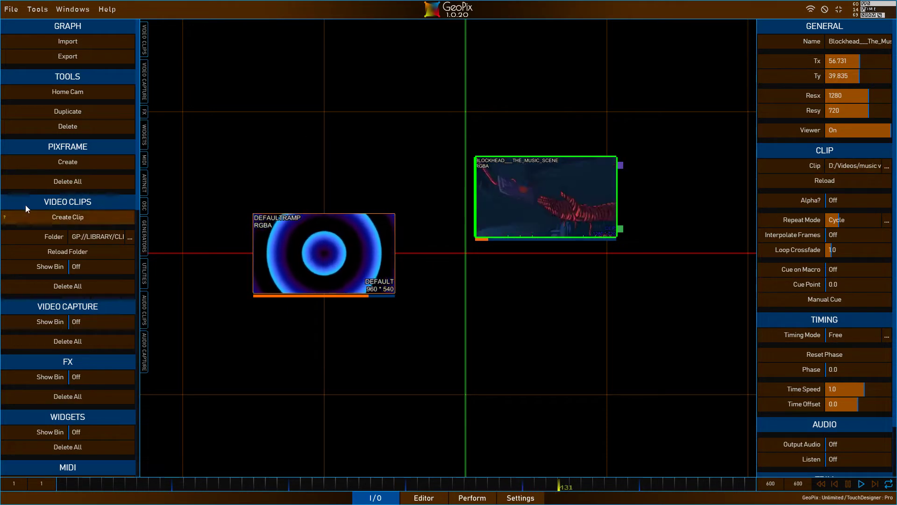
Step: Create an empty video clip node, delete it, and select the Blockhead clip node again
left_click(42, 218)
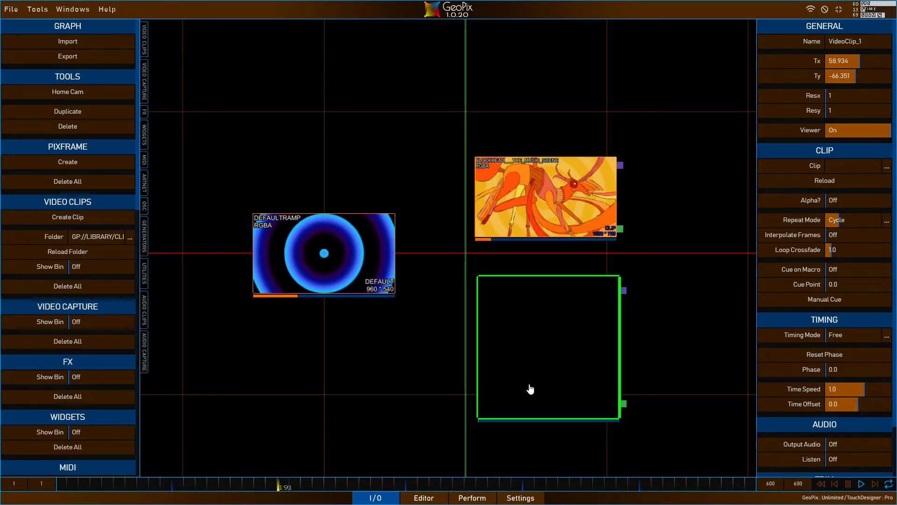
key("Delete")
left_click(557, 204)
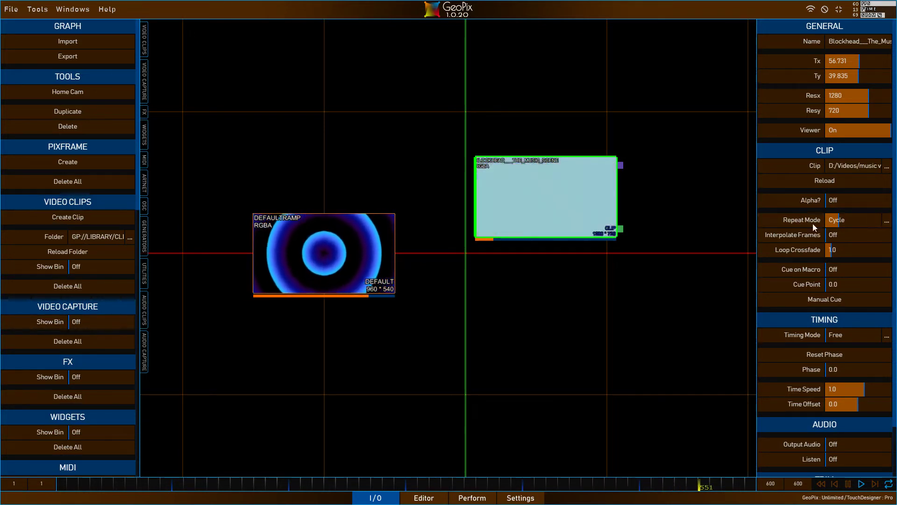
Step: Examine the Repeat Mode options of the Blockhead clip without changing the mode
left_click(887, 222)
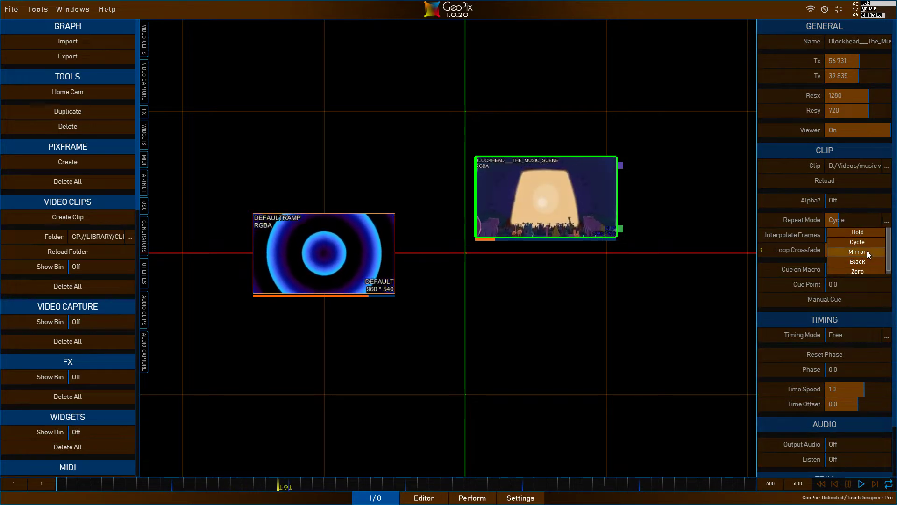
left_click(887, 219)
left_click(893, 213)
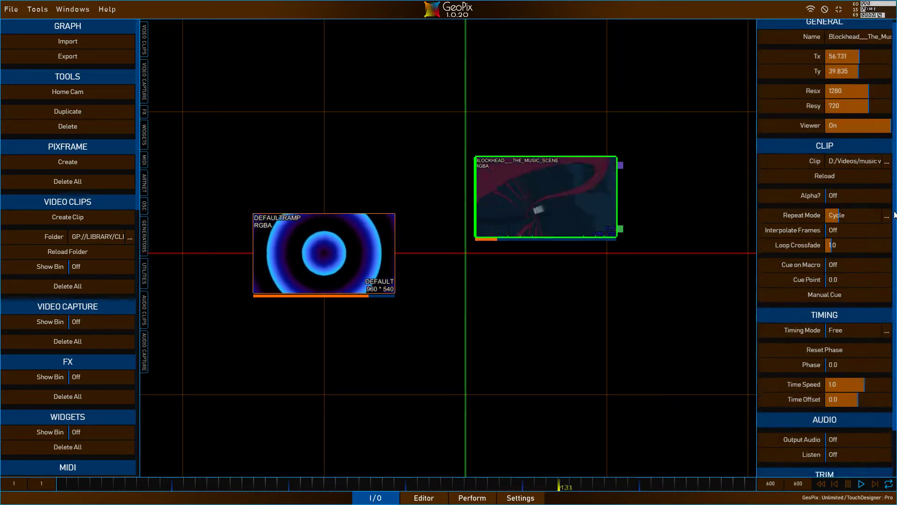
scroll(894, 212, "down", 2)
scroll(894, 212, "up", 2)
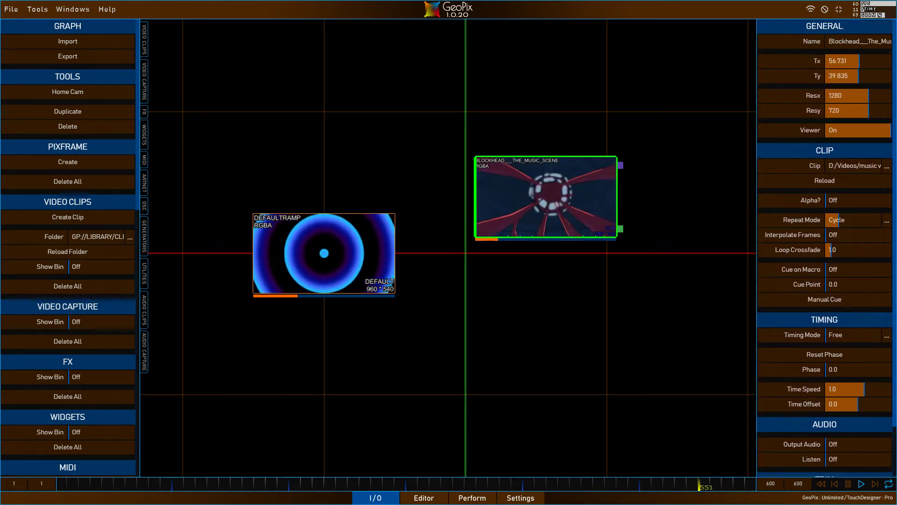
Step: Turn Interpolate Frames on for the Blockhead clip and switch it back off
scroll(679, 273, "up", 2)
middle_click_drag(680, 274, 567, 331)
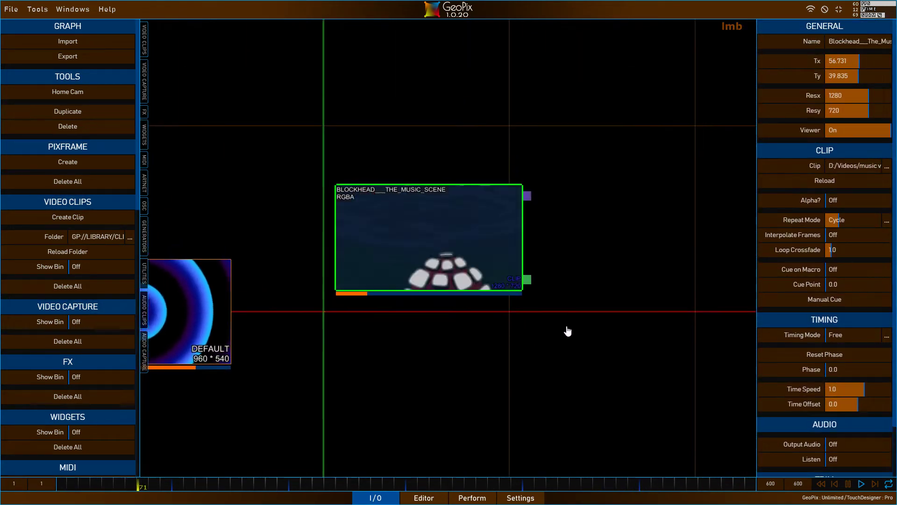
scroll(525, 295, "up", 3)
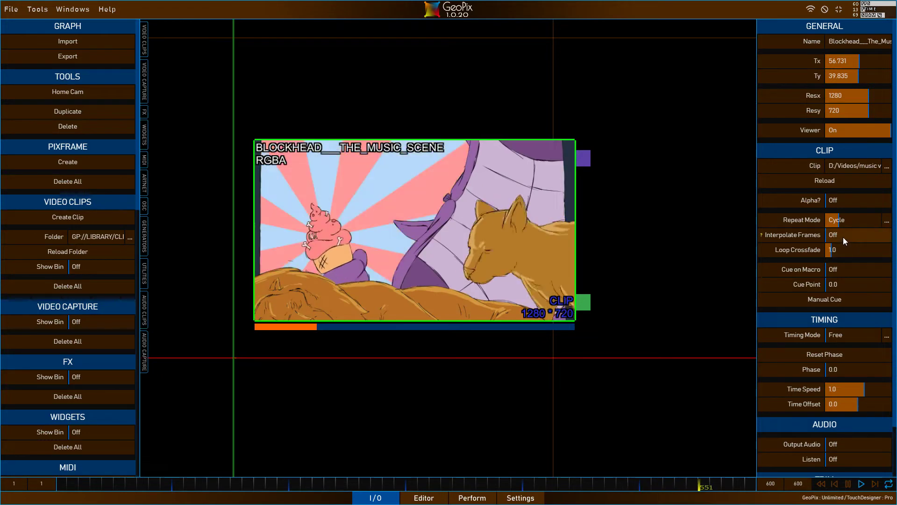
left_click(844, 234)
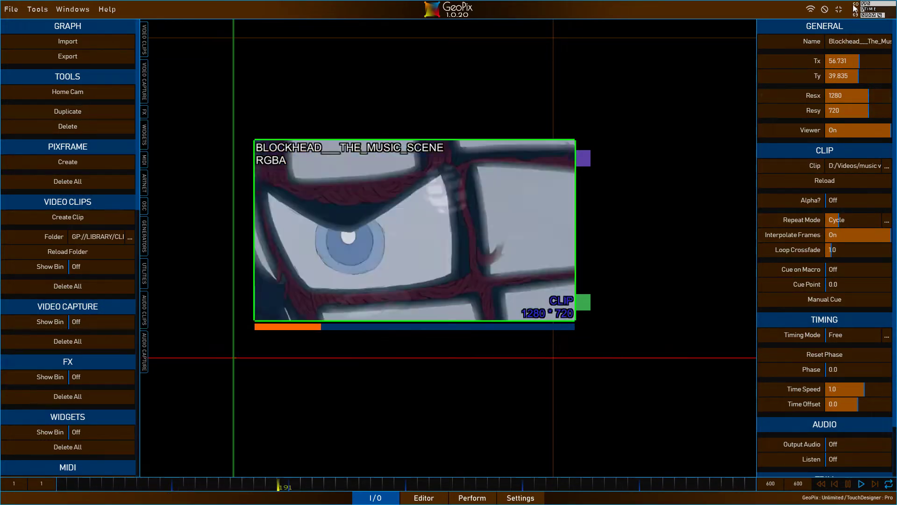
left_click(840, 237)
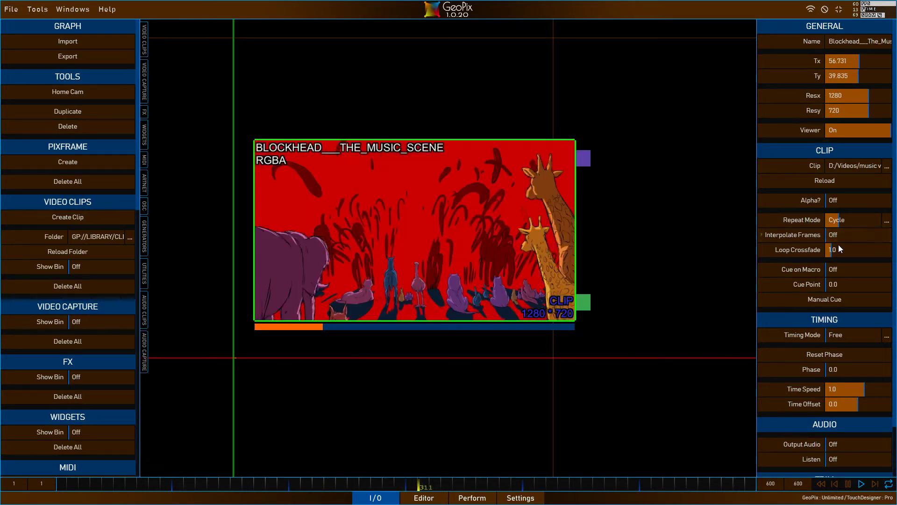
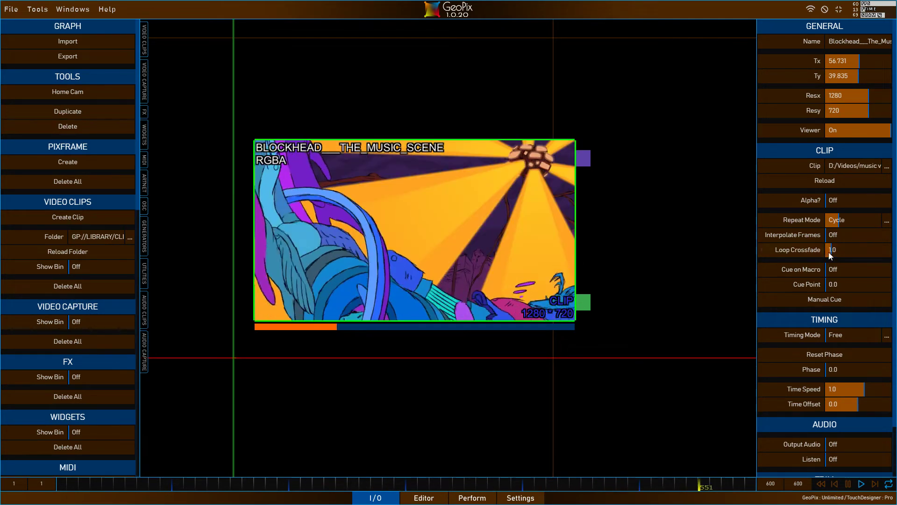
Step: Cue the Blockhead clip manually to its cue point
scroll(785, 253, "down", 1)
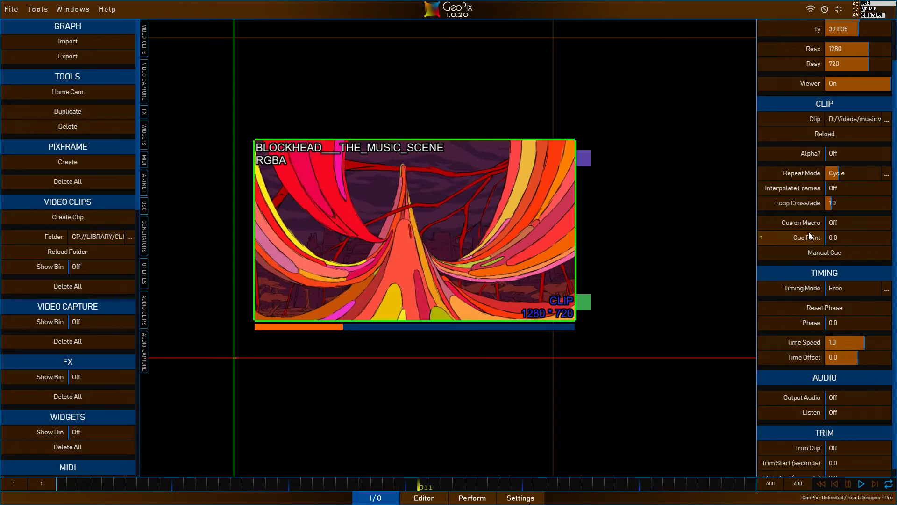
left_click(831, 252)
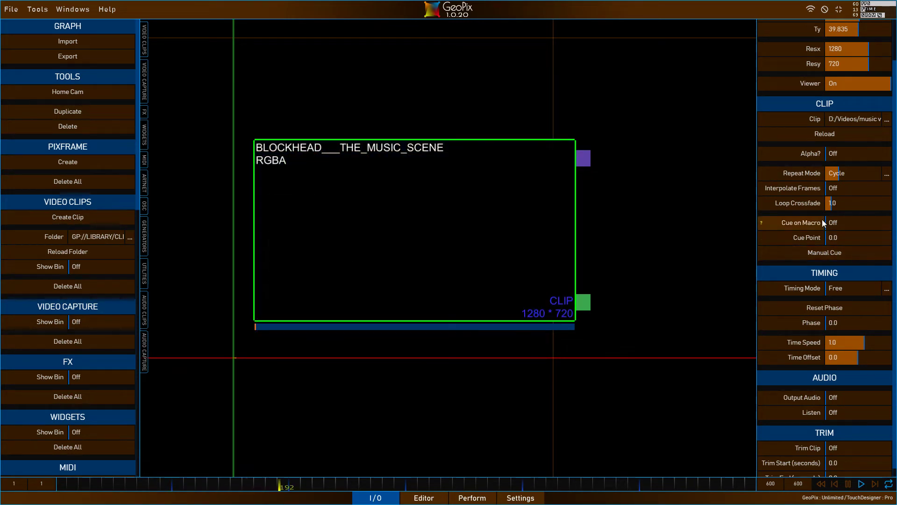
Step: Turn Cue on Macro on for the Blockhead clip and switch it back off
left_click(846, 221)
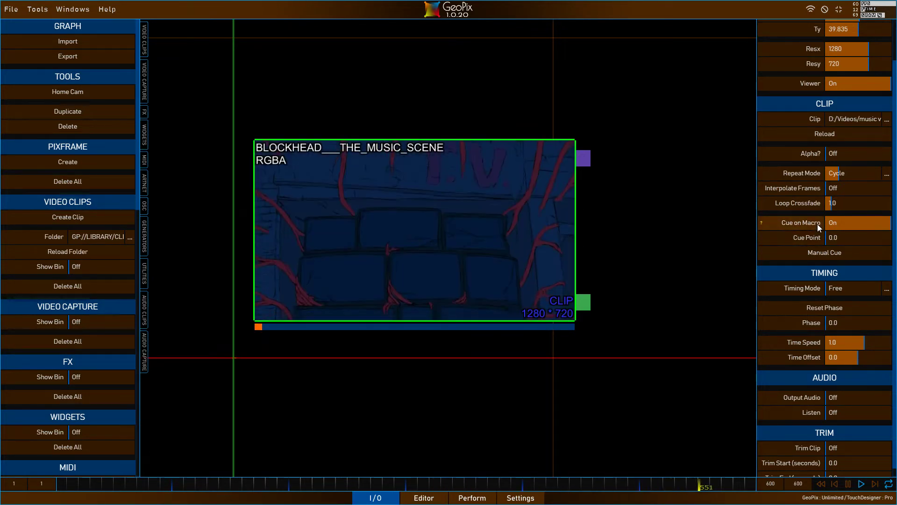
left_click(833, 223)
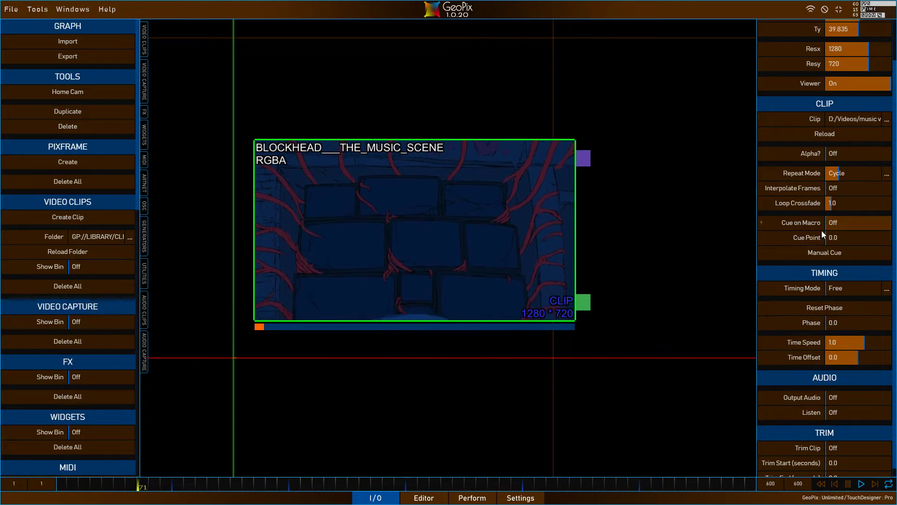
mouse_move(761, 236)
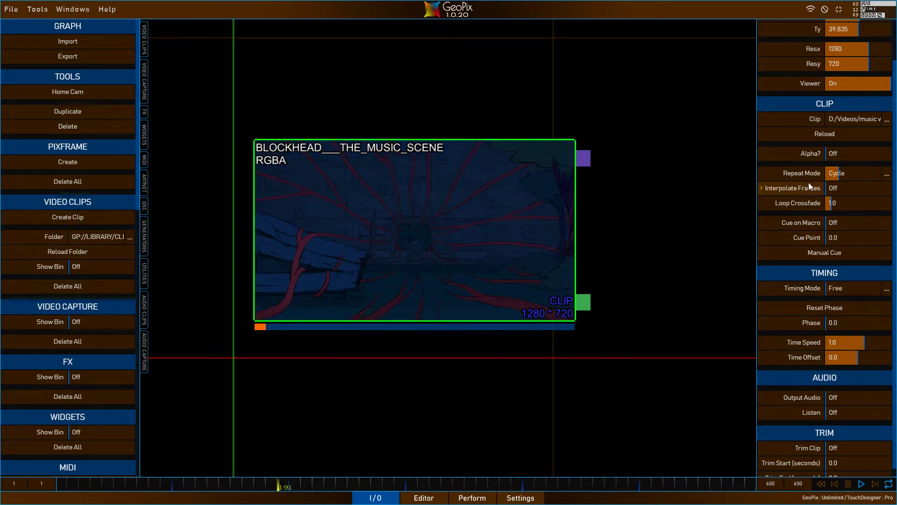
Step: Examine the Timing Mode options of the Blockhead clip and keep the mode at Free
scroll(814, 233, "down", 1)
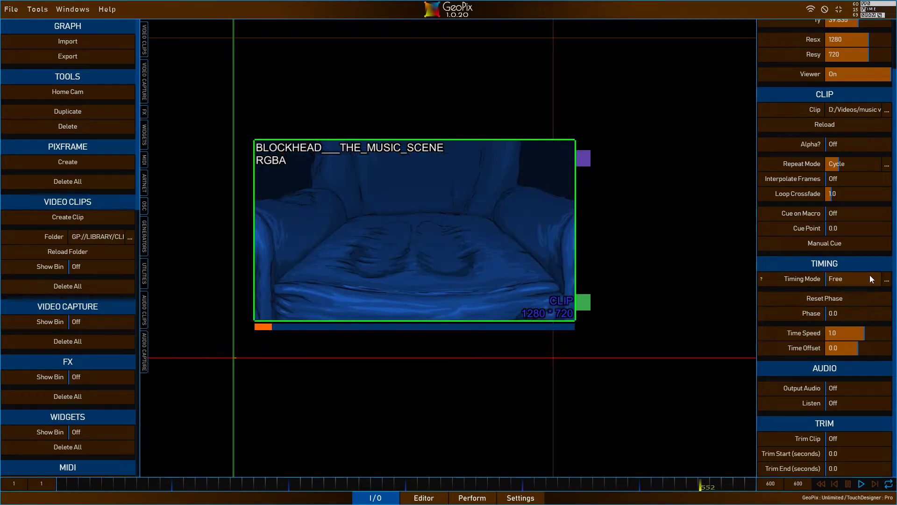
left_click(887, 280)
left_click(887, 281)
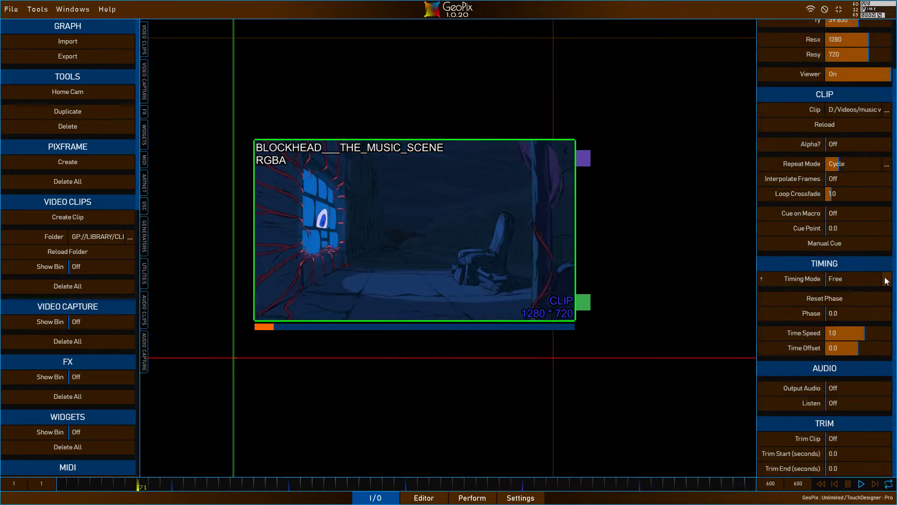
left_click(887, 280)
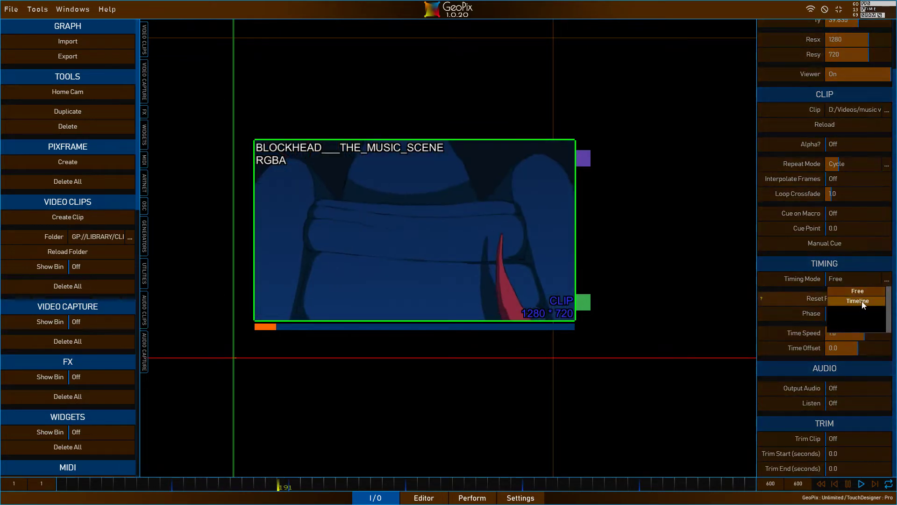
left_click(872, 294)
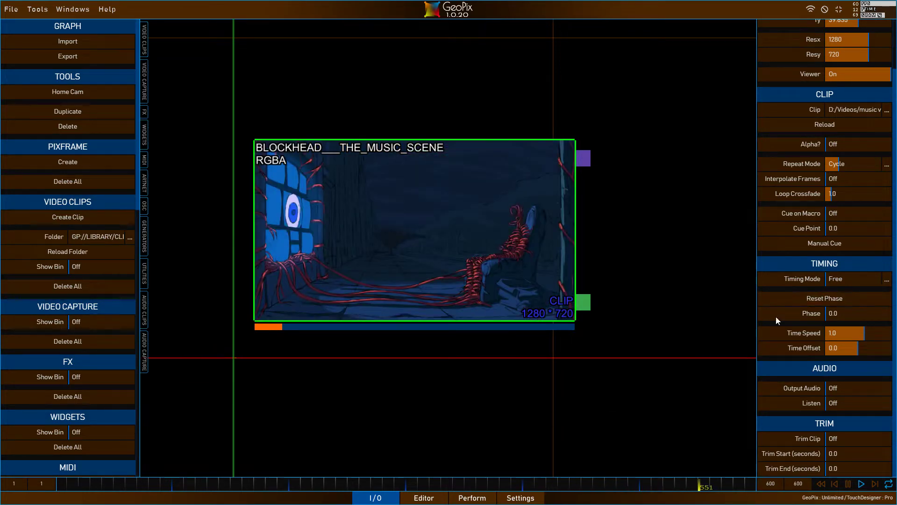
Step: Compare the Free and Timeline timing modes while scrubbing the timeline to frames 337 and 380, ending in Timeline mode
left_click_drag(615, 482, 449, 435)
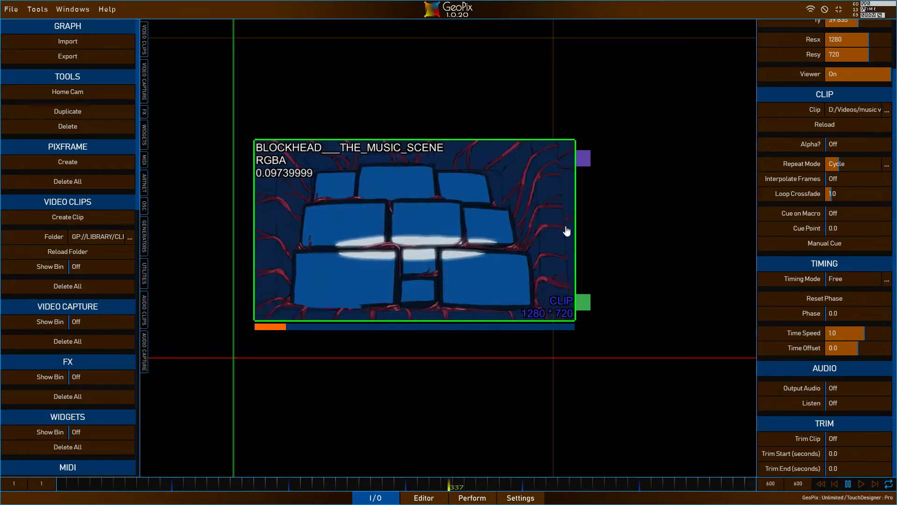
left_click(887, 279)
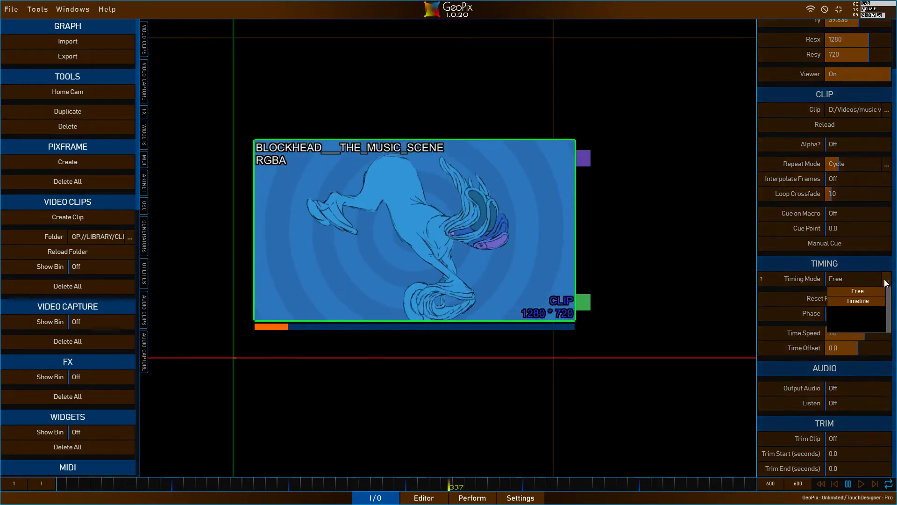
left_click(857, 300)
left_click_drag(449, 486, 500, 474)
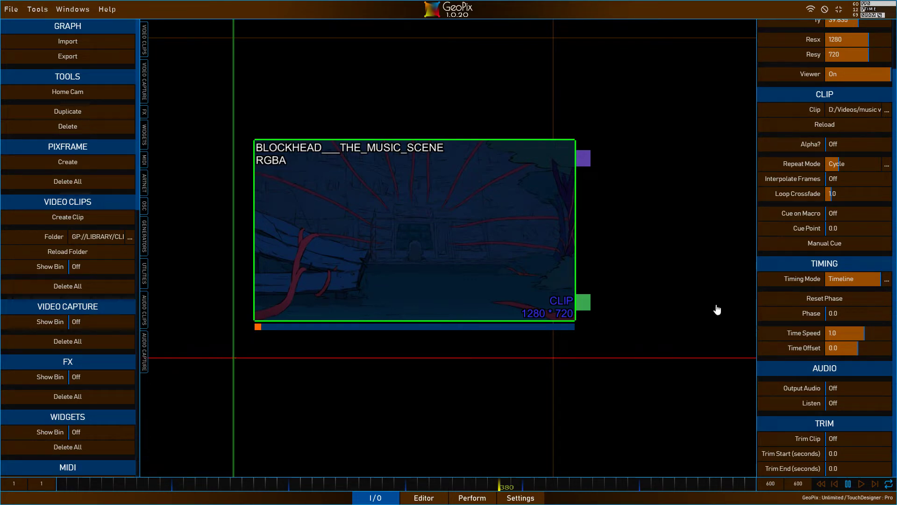
left_click(868, 276)
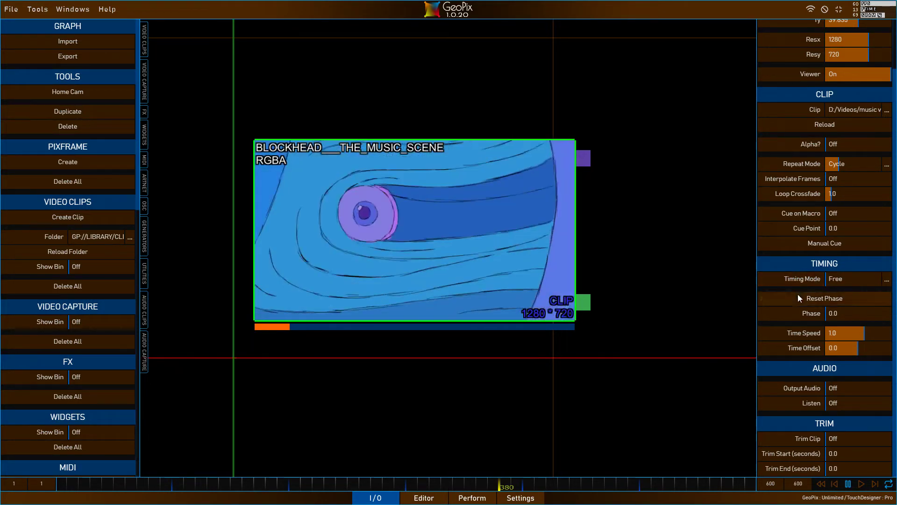
left_click(843, 280)
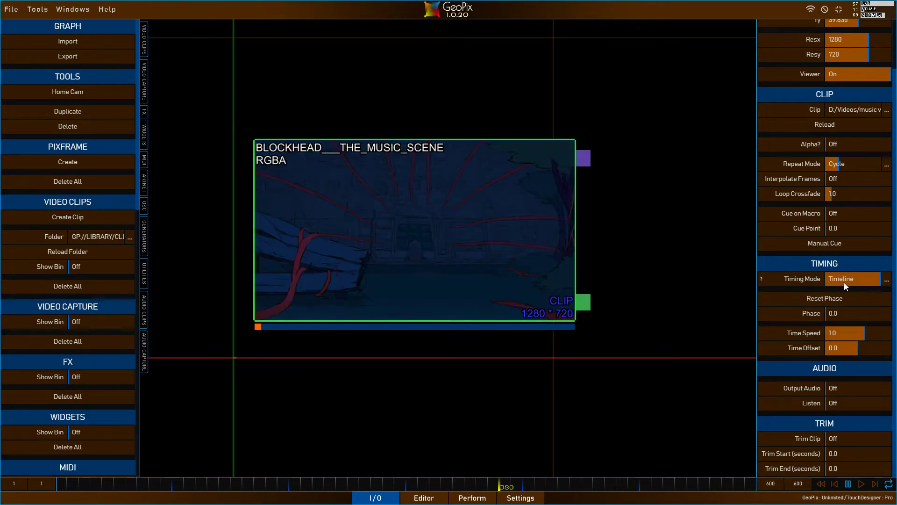
Step: Try Phase values up to 41.126 on the Blockhead clip and set the Phase back to 0
left_click_drag(837, 314, 868, 310)
double_click(853, 312)
type("0")
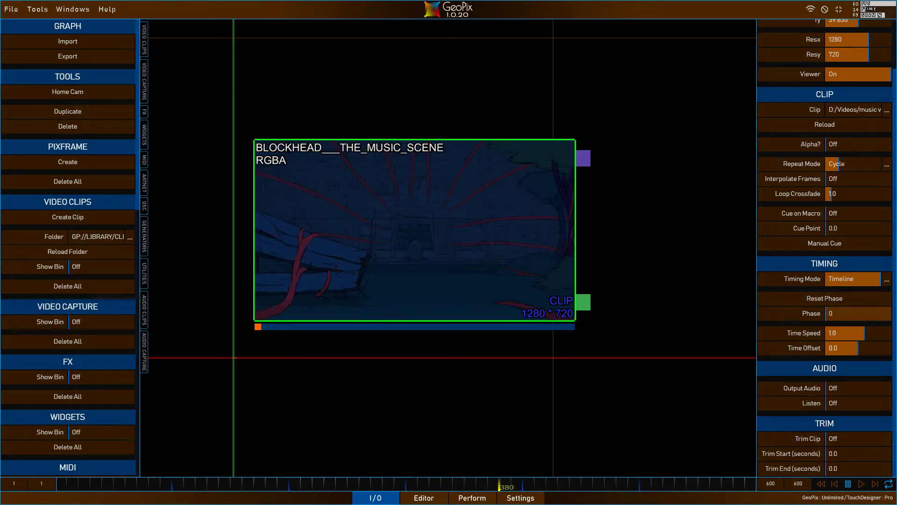
scroll(877, 320, "up", 1)
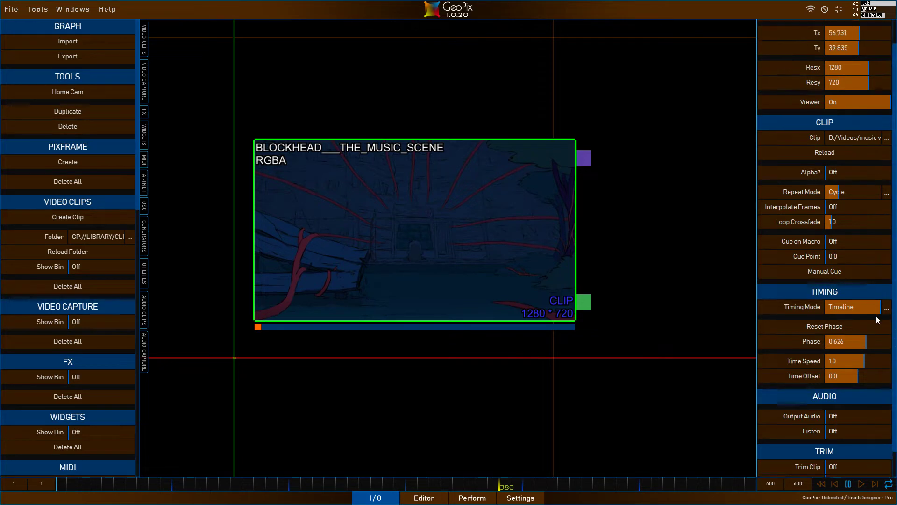
scroll(860, 341, "up", 8)
scroll(860, 341, "up", 8, "shift")
scroll(863, 341, "up", 5, "shift")
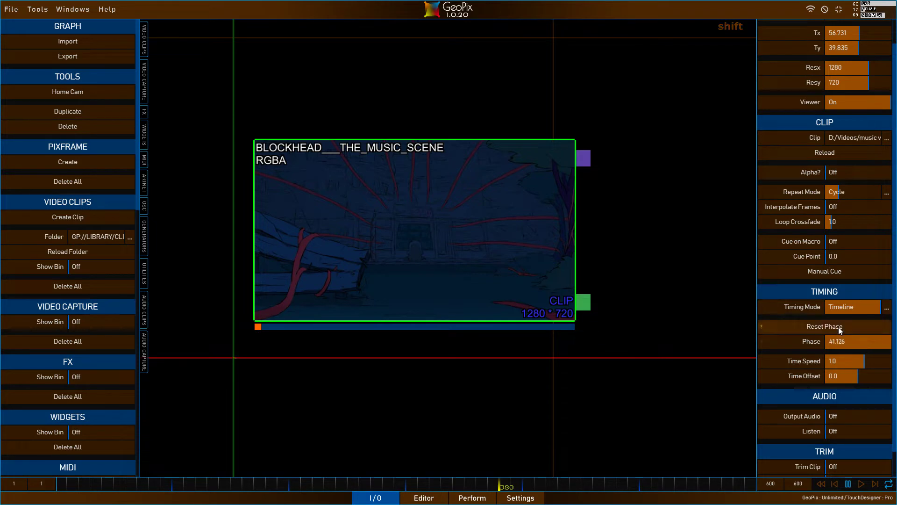
left_click(833, 338)
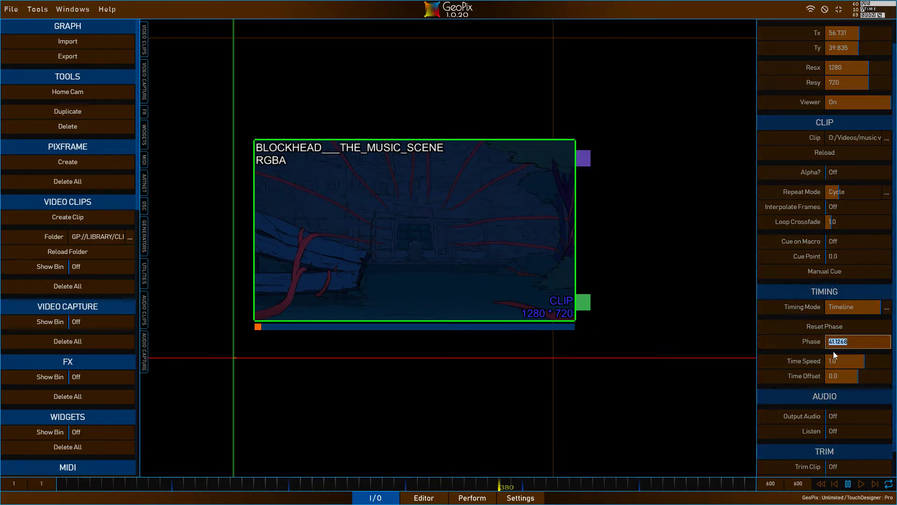
type("0")
key("Return")
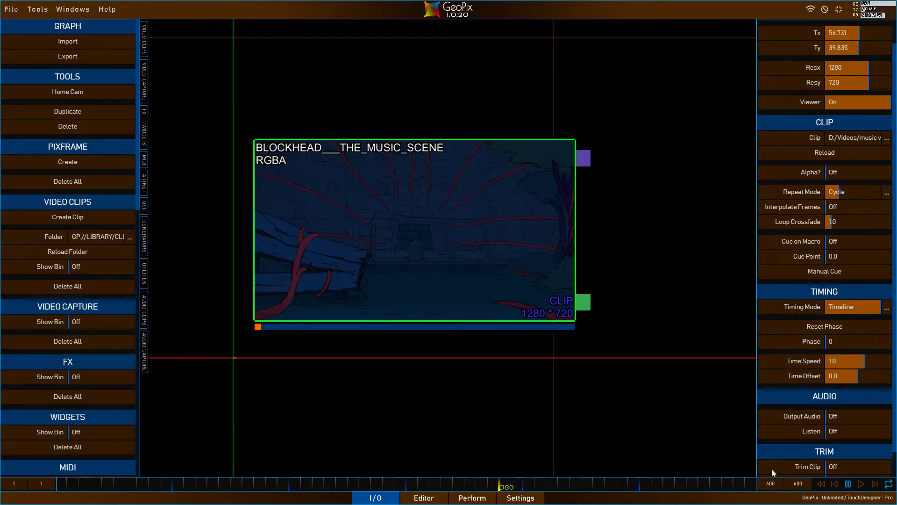
Step: Return the Timing Mode to Free and try Time Speeds of 4.718, 0 and -0.5 on the clip
left_click(813, 311)
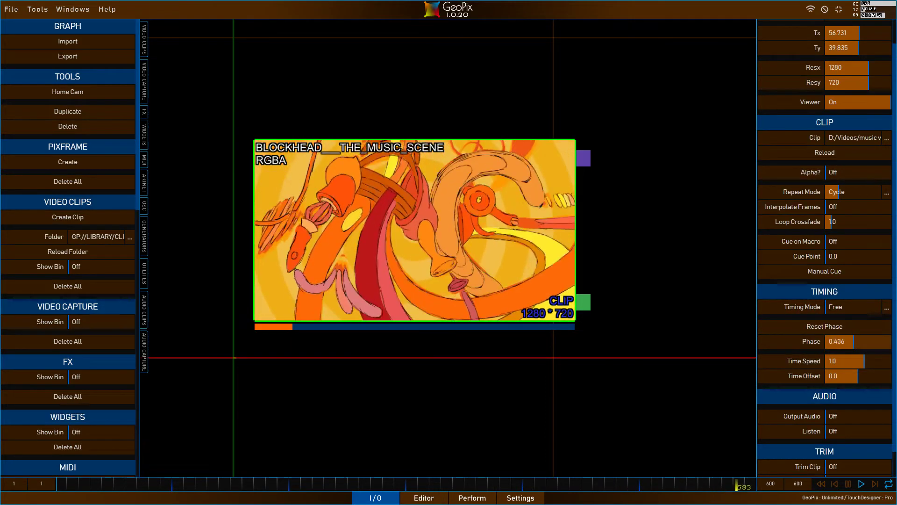
left_click_drag(838, 366, 891, 363)
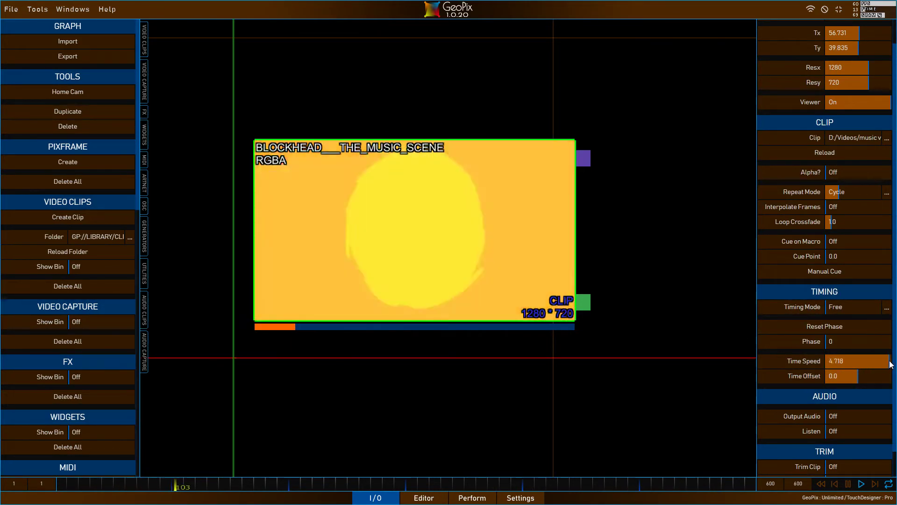
right_click(809, 360)
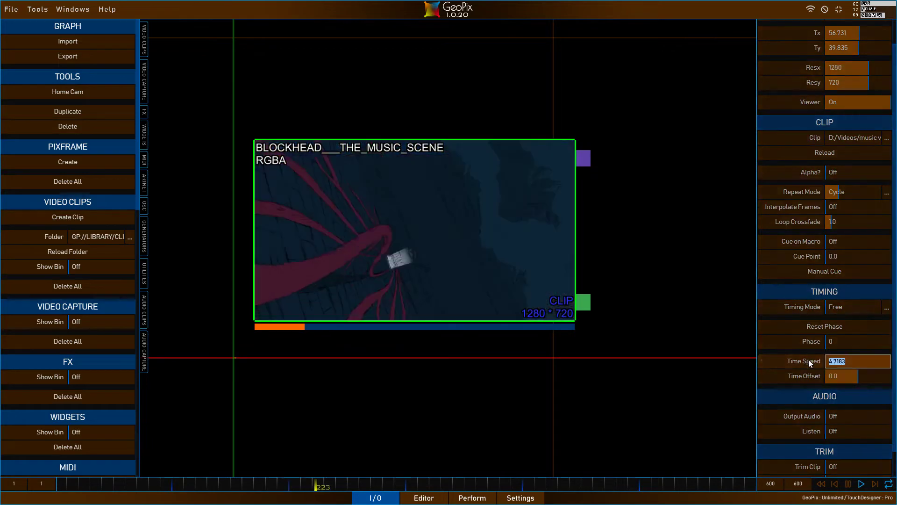
type("0")
key("Return")
right_click(800, 359)
type("-0.5")
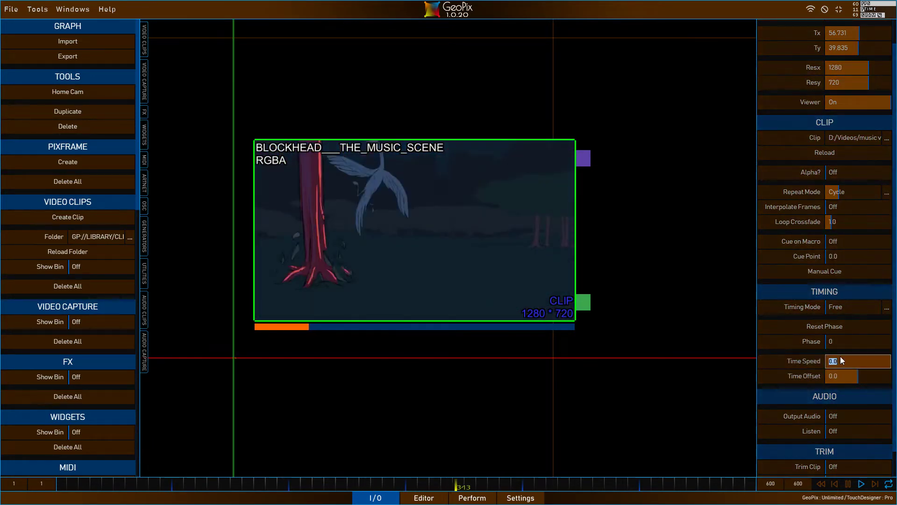
key("Return")
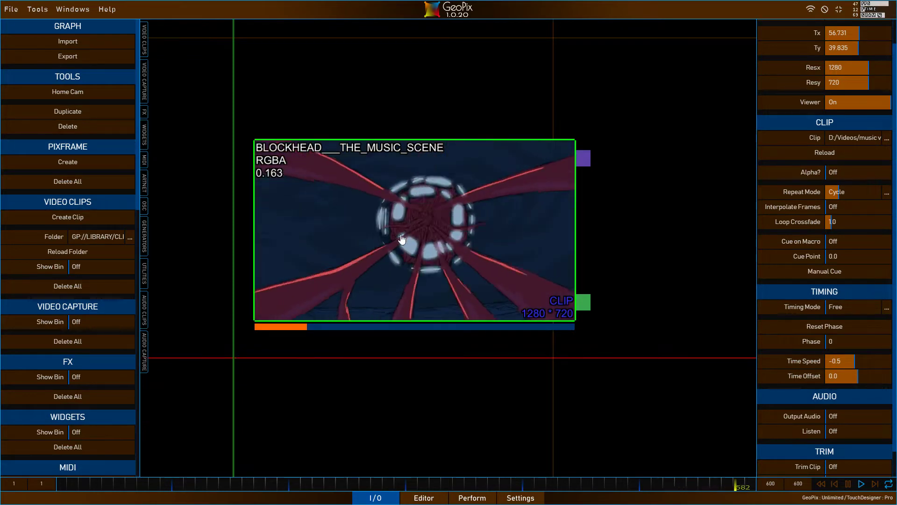
Step: Freeze the clip with a Time Speed of 0, and try a Time Offset of 4.931 before resetting the offset to 0
left_click(809, 361)
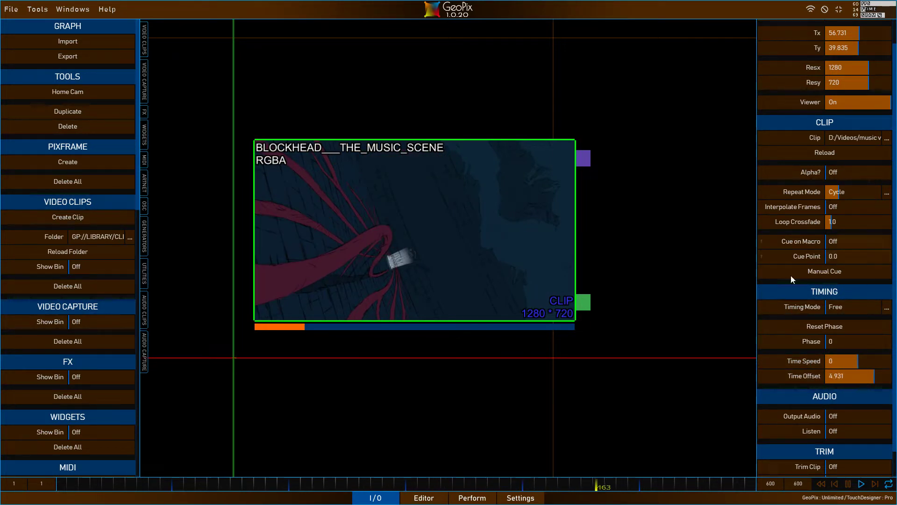
left_click(802, 374)
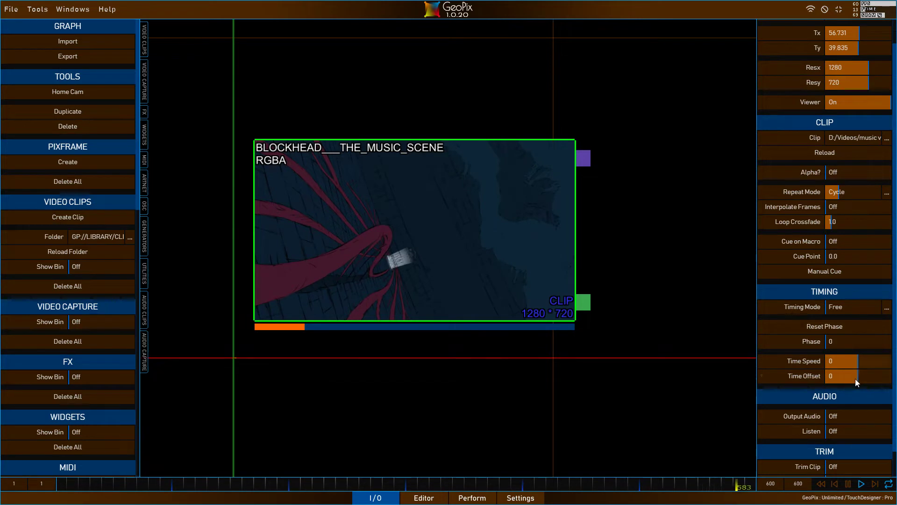
Step: Turn Output Audio on for the Blockhead clip and switch it back off
scroll(789, 398, "down", 1)
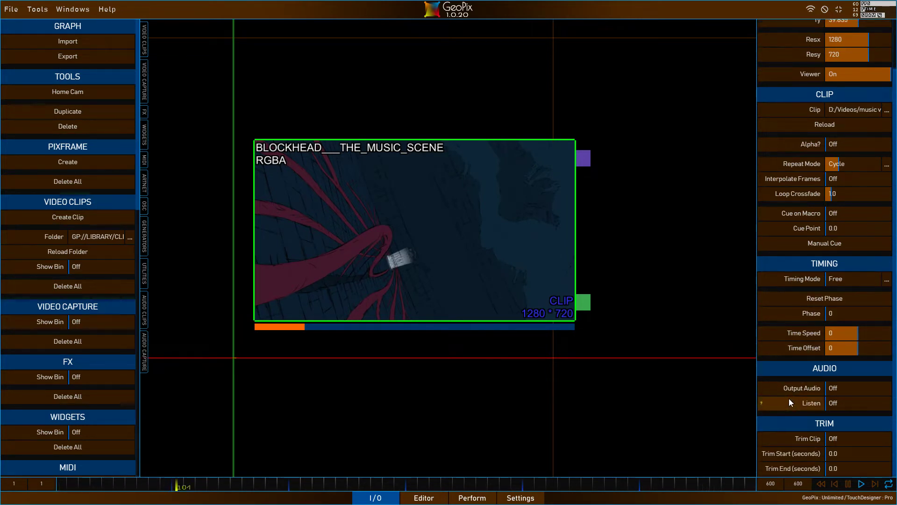
left_click(855, 386)
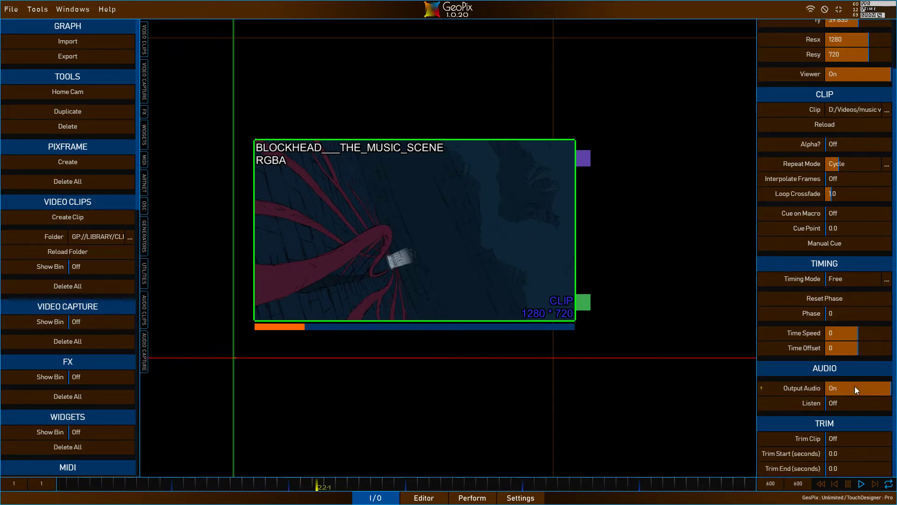
left_click(848, 387)
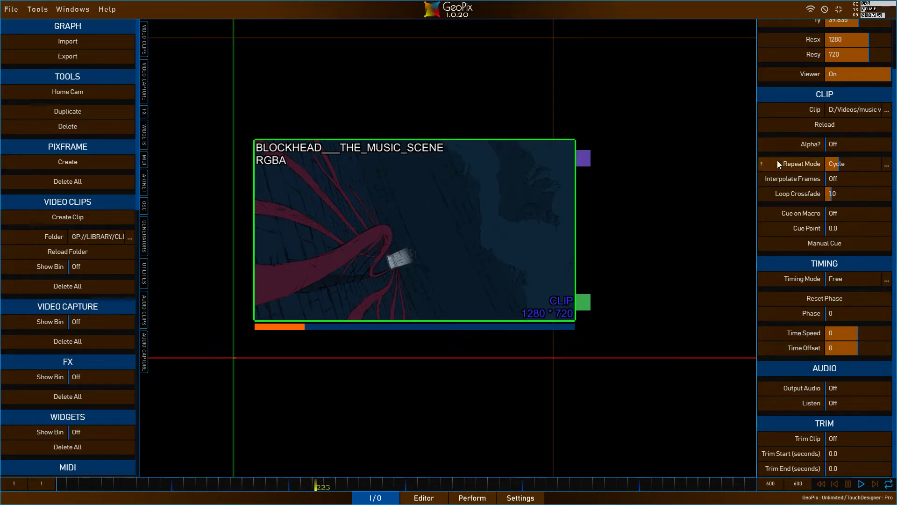
Step: Set the Time Speed of the Blockhead clip to 1
scroll(778, 161, "up", 2)
scroll(778, 161, "down", 2)
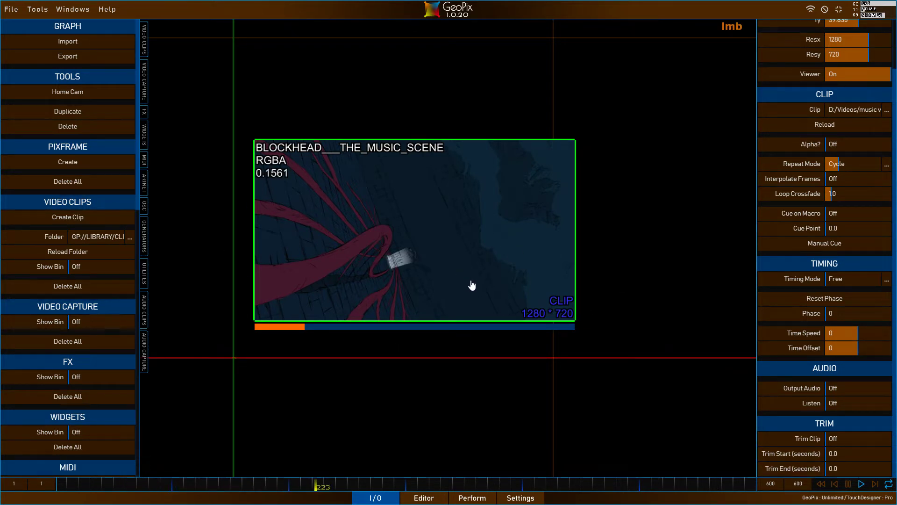
left_click(866, 333)
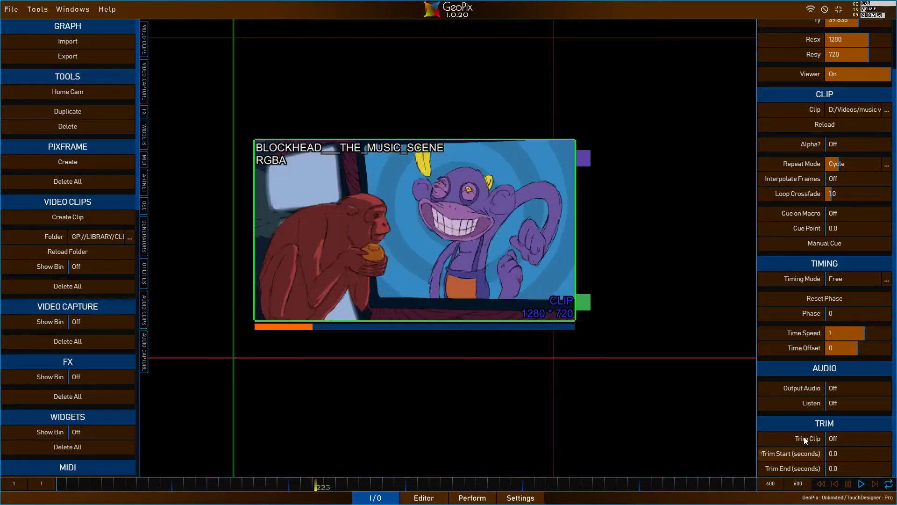
Step: Enable Trim Clip with a trim start of 15 seconds and a trim end of 20 seconds
left_click(848, 438)
left_click(859, 453)
type("15")
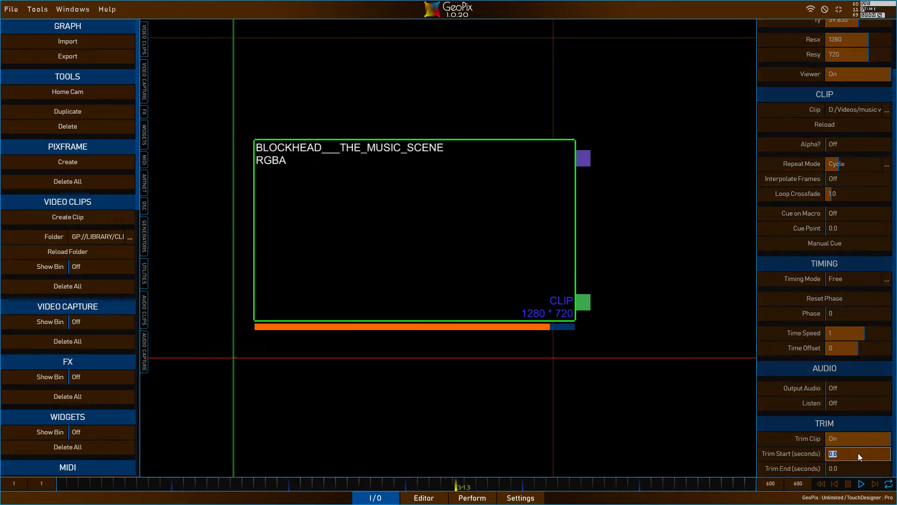
key("Return")
left_click(850, 469)
type("20")
key("Return")
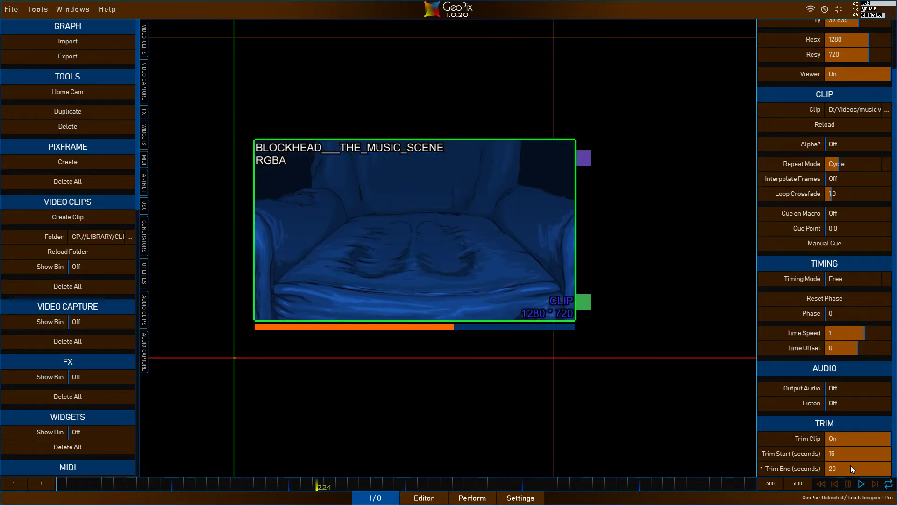
Step: Turn on Output Audio and Listen for the trimmed Blockhead clip
left_click(853, 388)
left_click(852, 402)
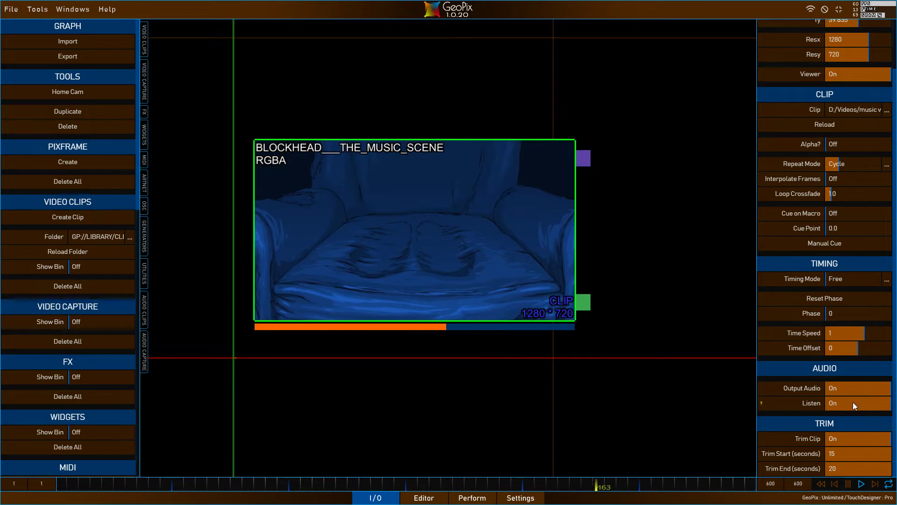
key("XF86AudioLowerVolume")
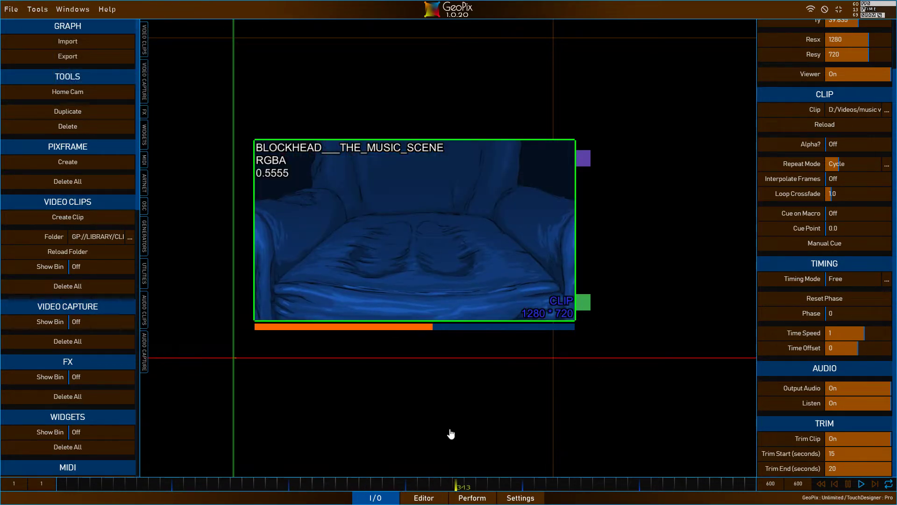
left_click(436, 500)
left_click(145, 74)
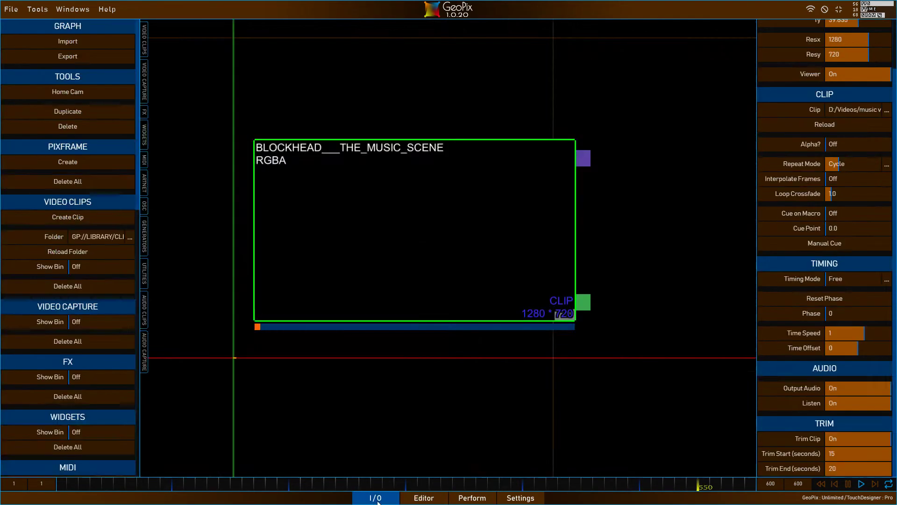
left_click(375, 497)
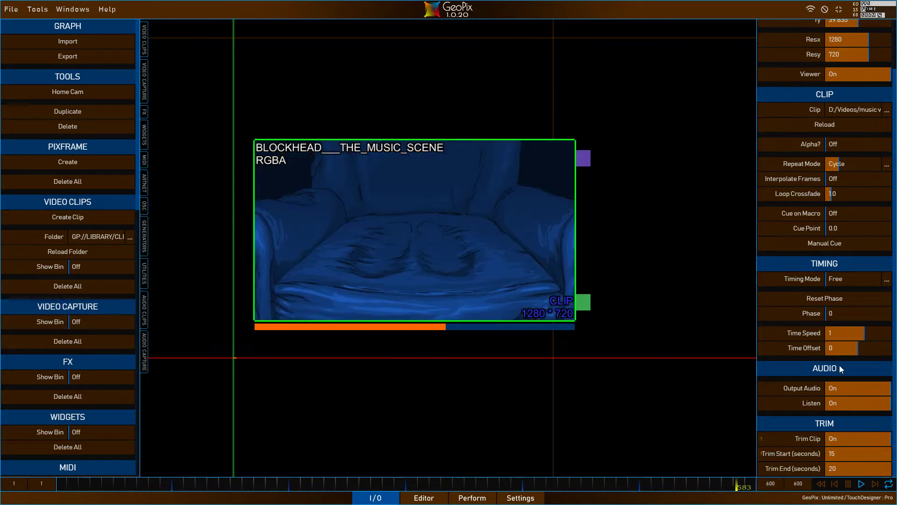
Step: Cue the BLOCKHEAD music clip manually, turn off its trimming, and delete the clip from the graph
left_click(819, 243)
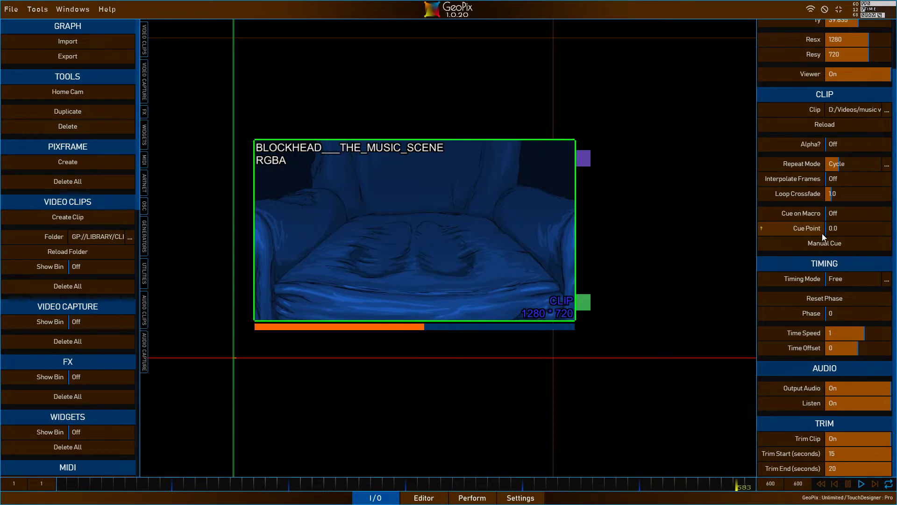
left_click(845, 439)
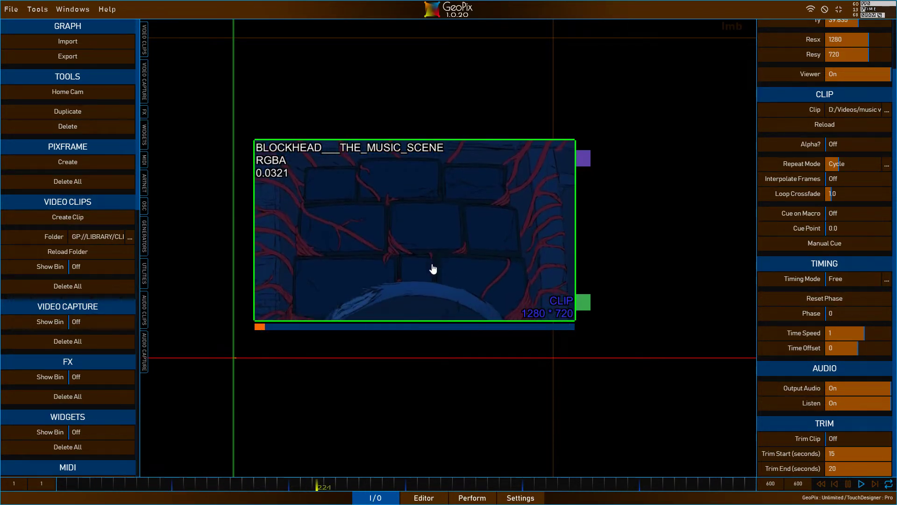
key("Delete")
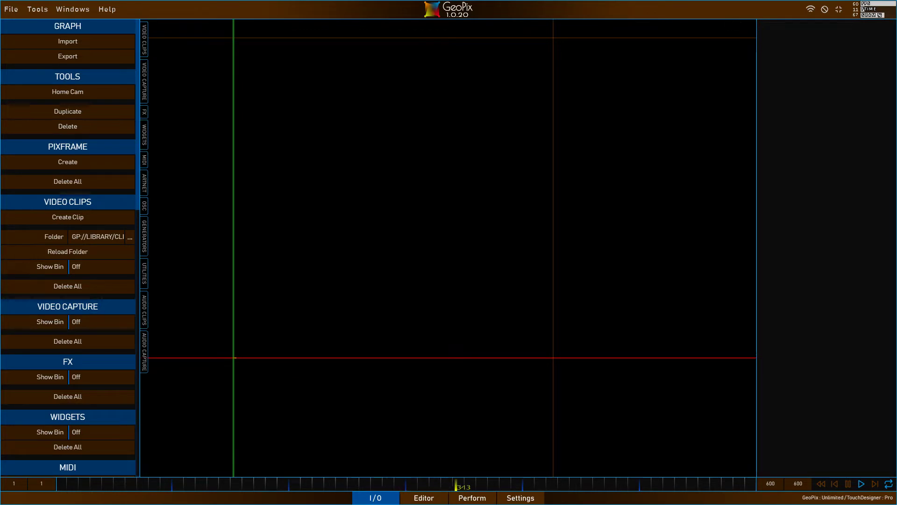
Step: Switch to the browser's GeoPix release notes and highlight the line about PxlNode_S poll, config and import support
key("alt+Tab")
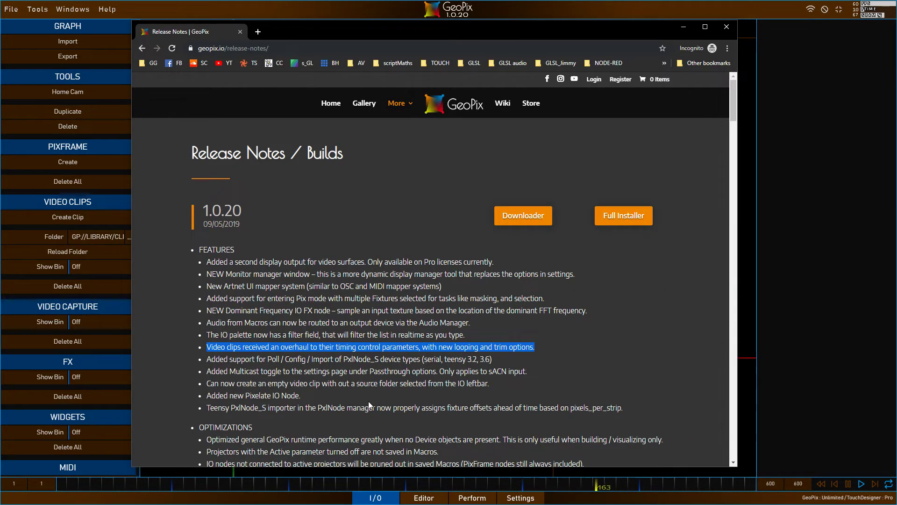
left_click_drag(492, 359, 224, 359)
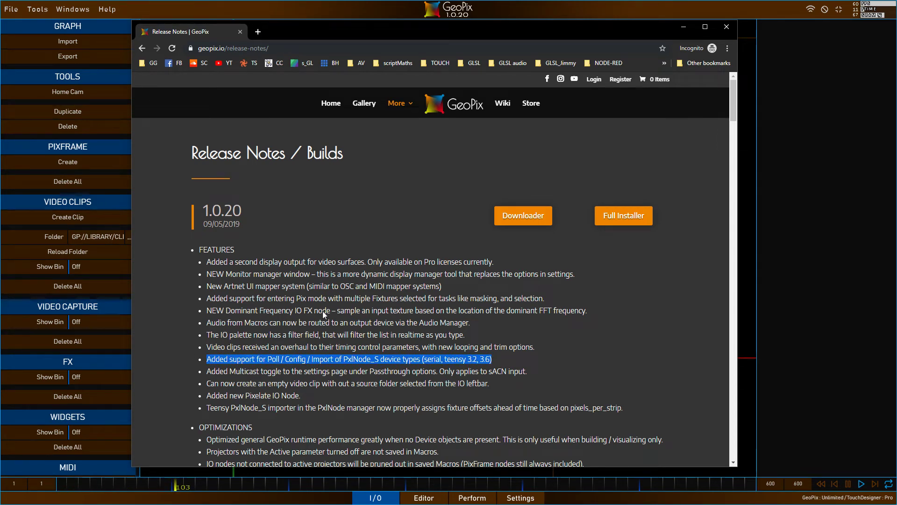
left_click(684, 31)
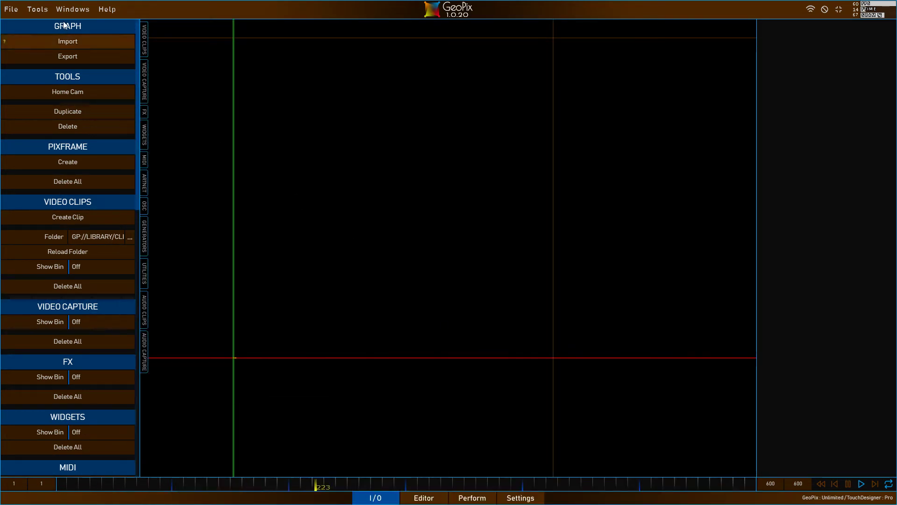
Step: Return to the browser and search the web for "enviral design git hub" in a new tab
left_click(45, 11)
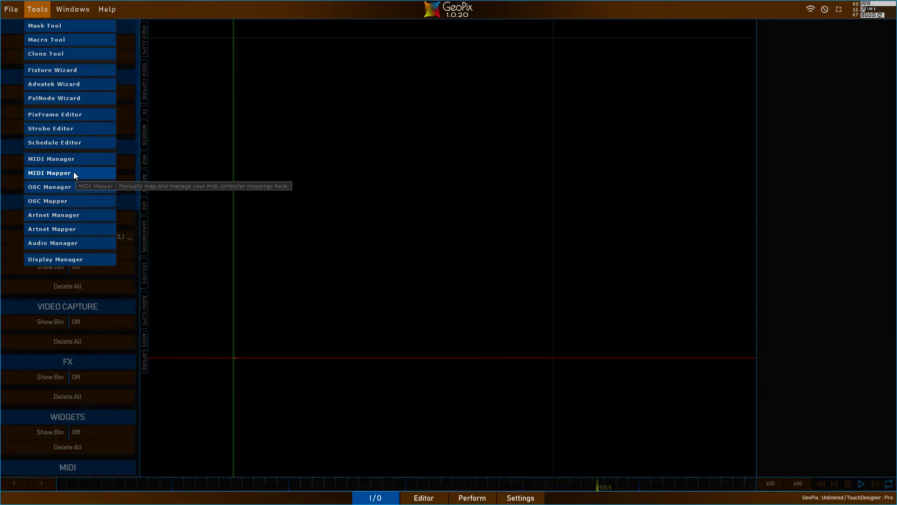
key("alt+Tab")
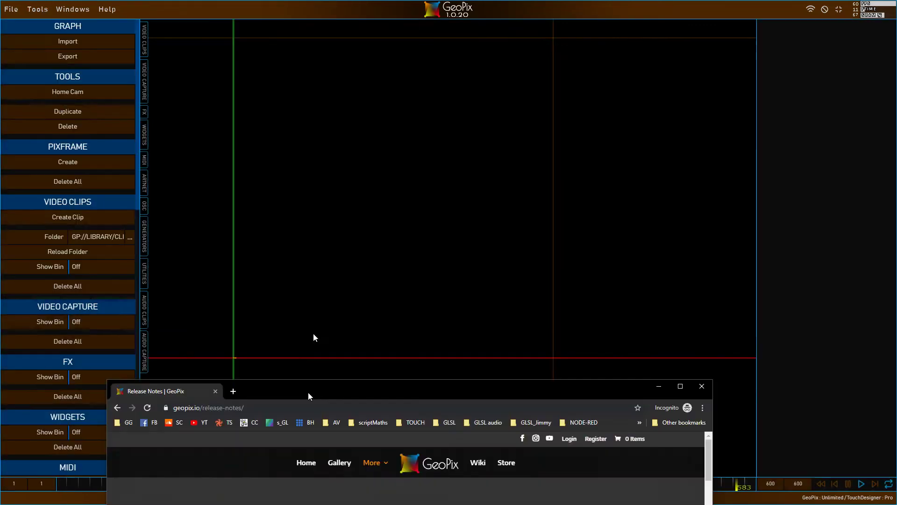
left_click(235, 33)
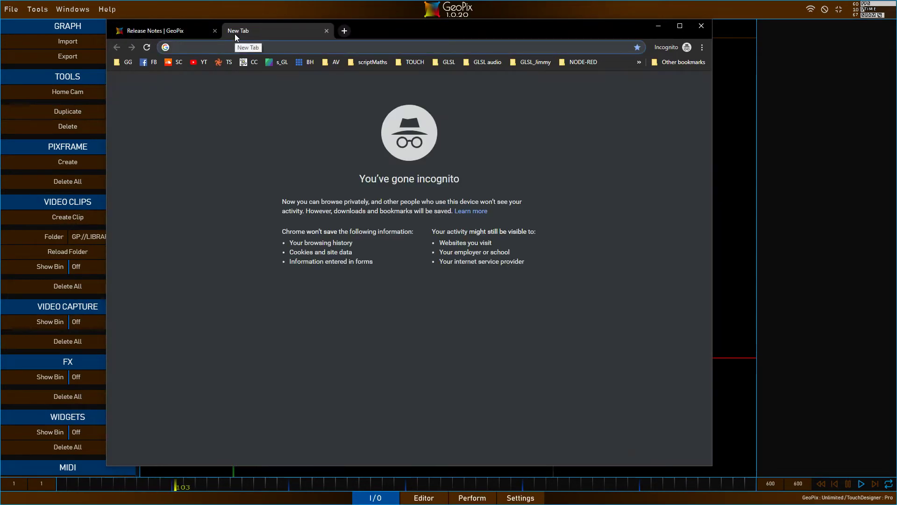
type("enviral design git hub")
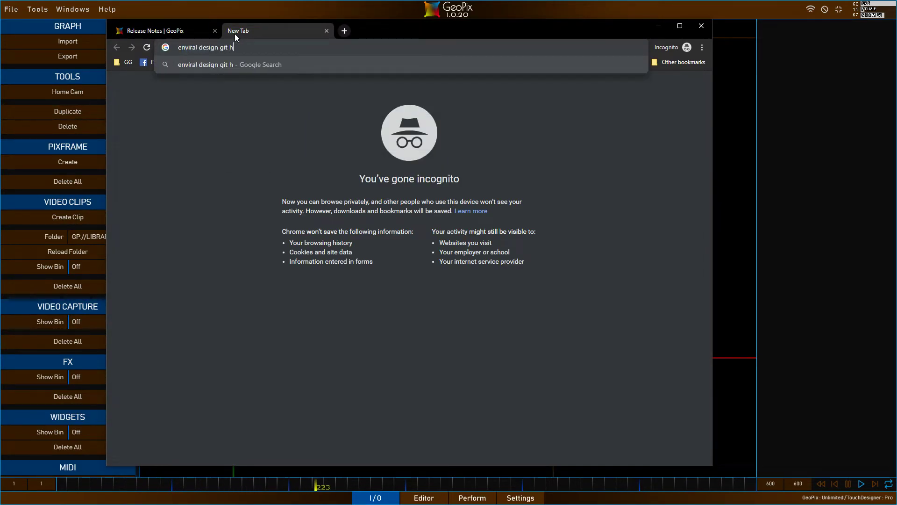
key("Return")
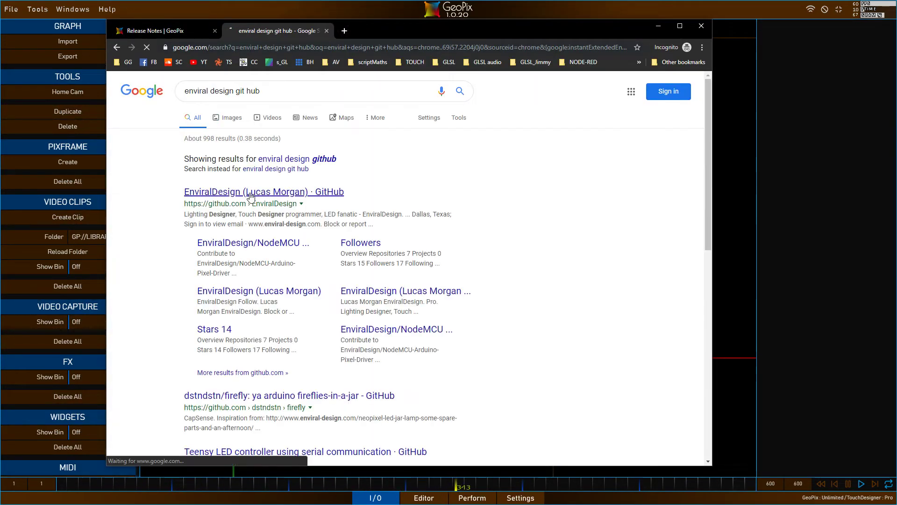
Step: Open EnviralDesign's GitHub profile and look over the file list and README of its NodeMCU-Arduino-Pixel-Driver repository
left_click(271, 196)
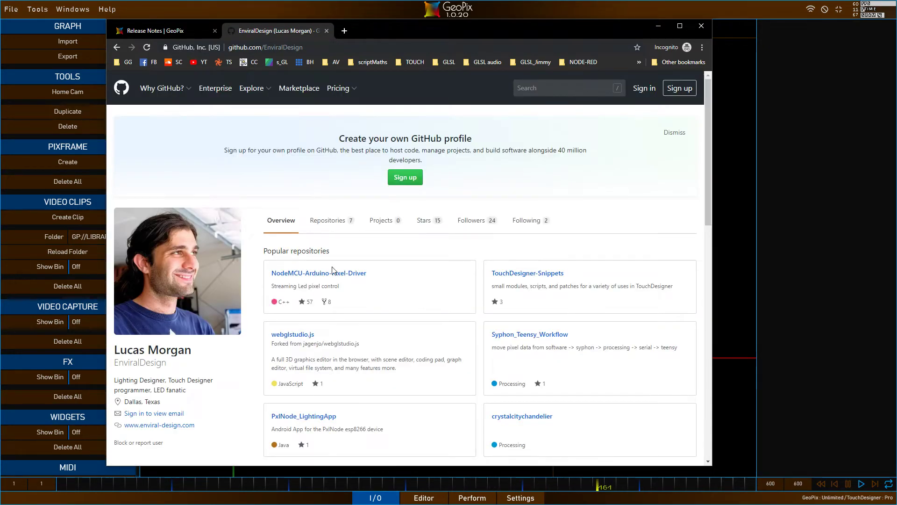
left_click(345, 279)
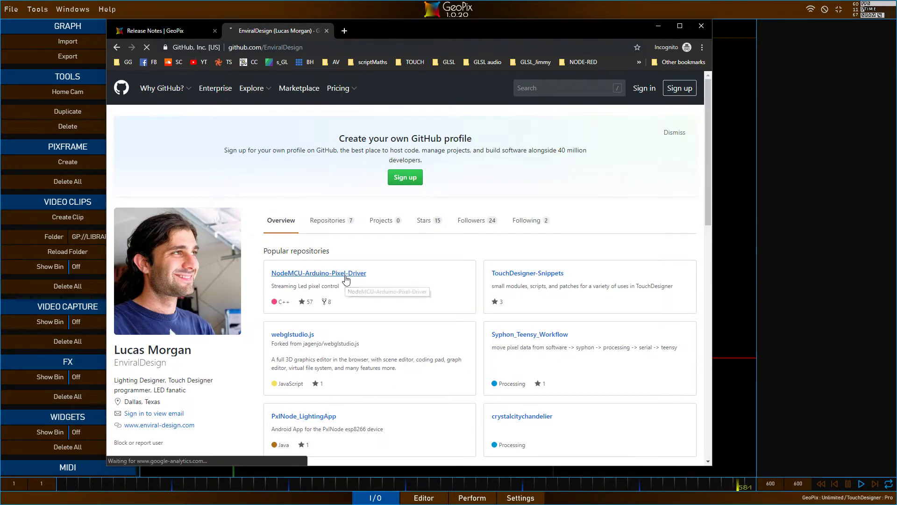
scroll(436, 254, "down", 2)
scroll(430, 234, "down", 12)
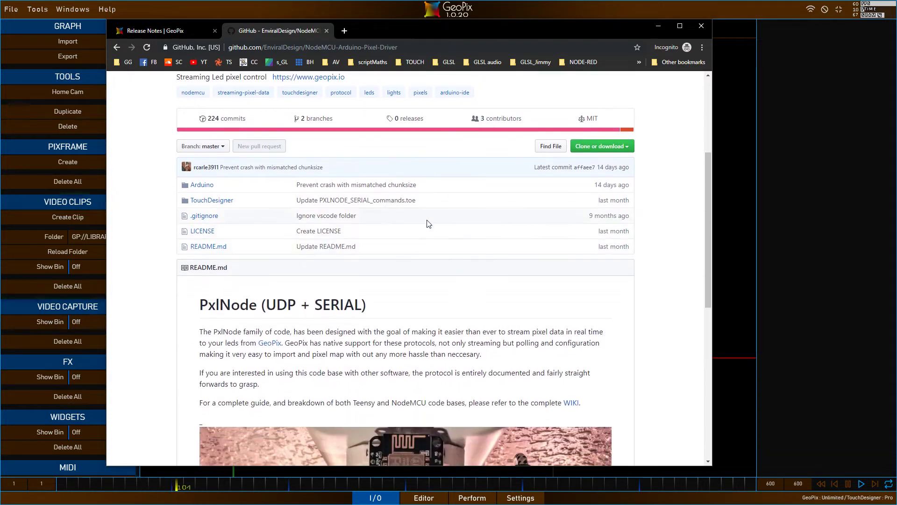
scroll(436, 268, "up", 10)
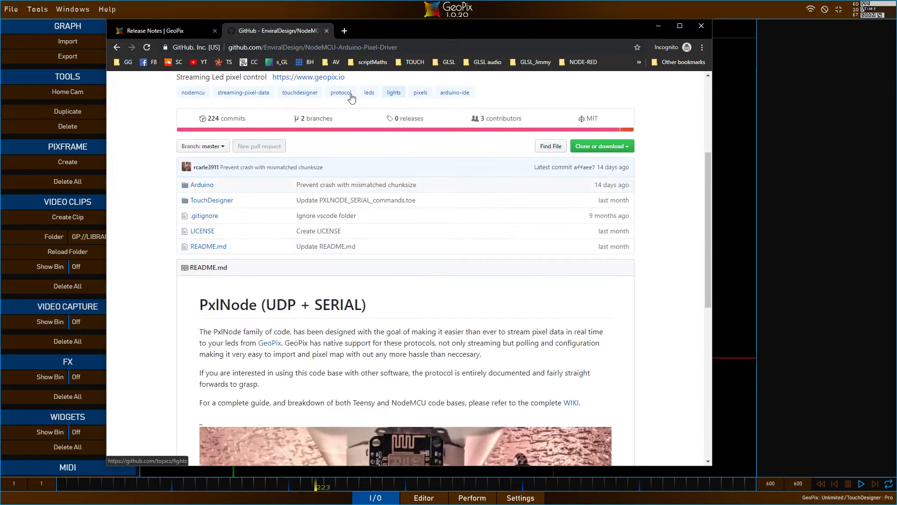
scroll(374, 255, "up", 4)
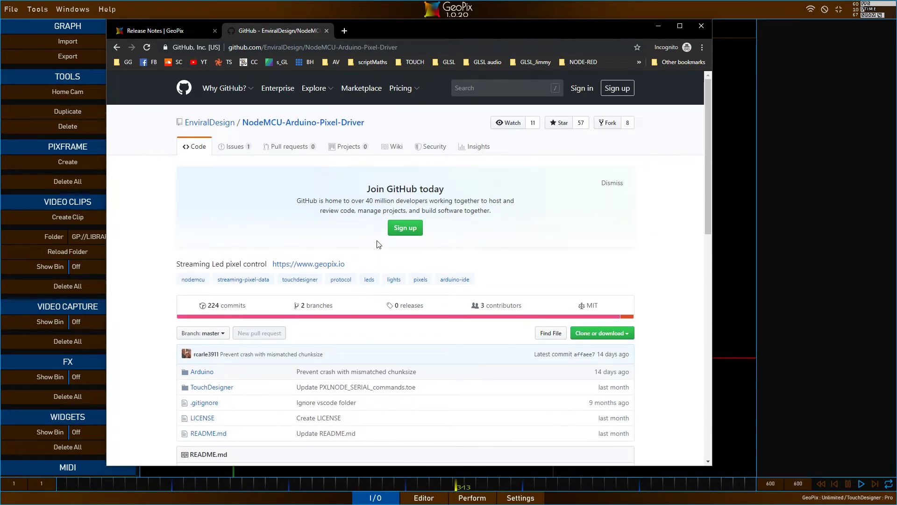
Step: Open the repository's wiki and look through its home page and the list of UDP and Serial topics
left_click(396, 147)
scroll(421, 322, "down", 5)
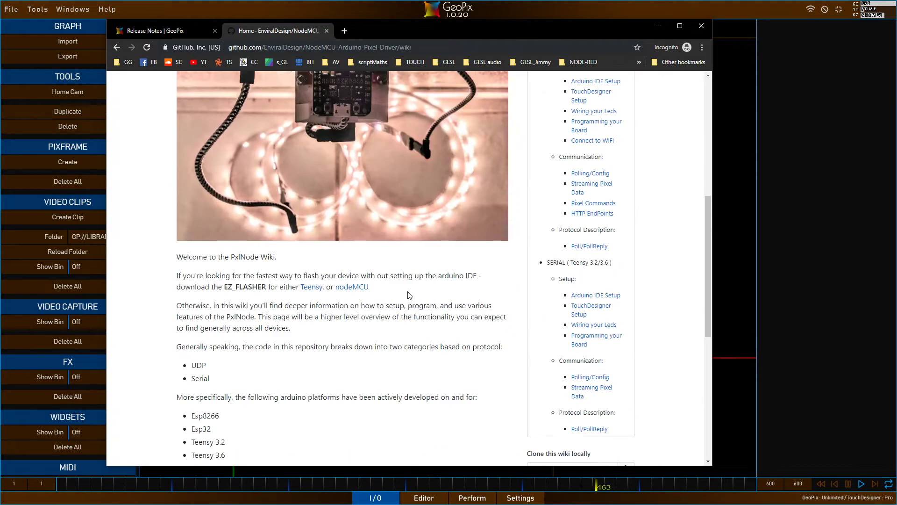
scroll(623, 354, "up", 4)
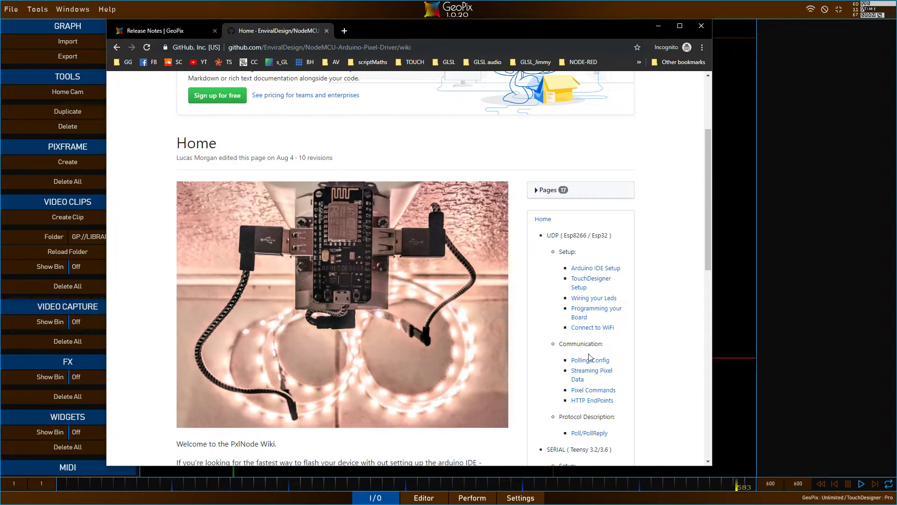
scroll(590, 358, "down", 7)
scroll(404, 218, "up", 7)
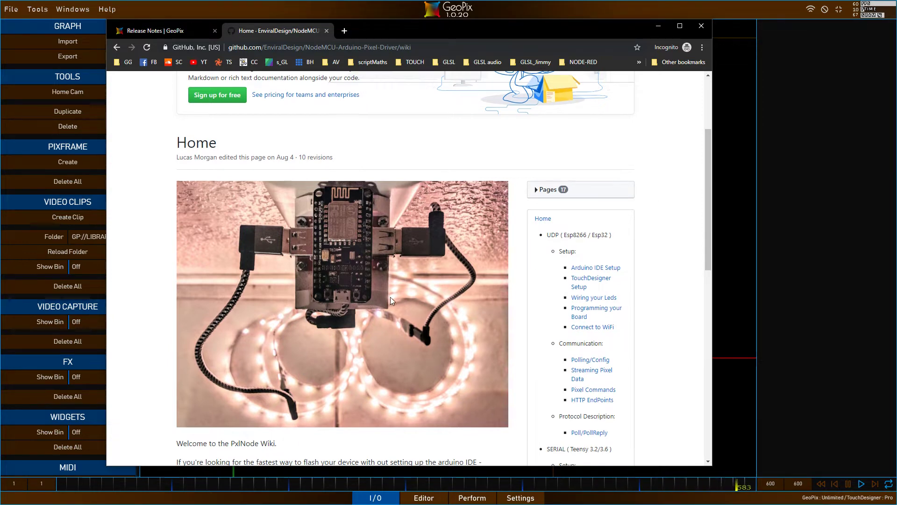
Step: Highlight the EZ_FLASHER download mention in the wiki's introduction, and clear the highlight
scroll(391, 296, "down", 3)
scroll(391, 301, "down", 4)
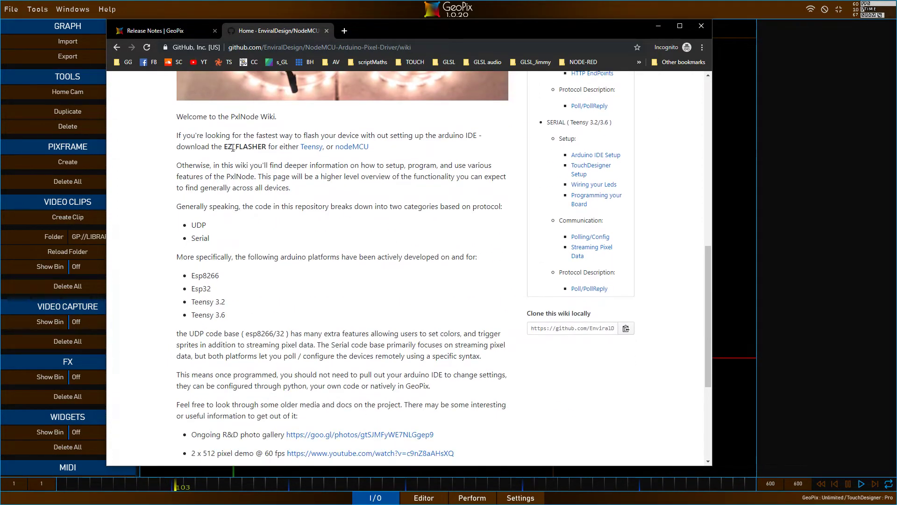
left_click_drag(223, 148, 244, 150)
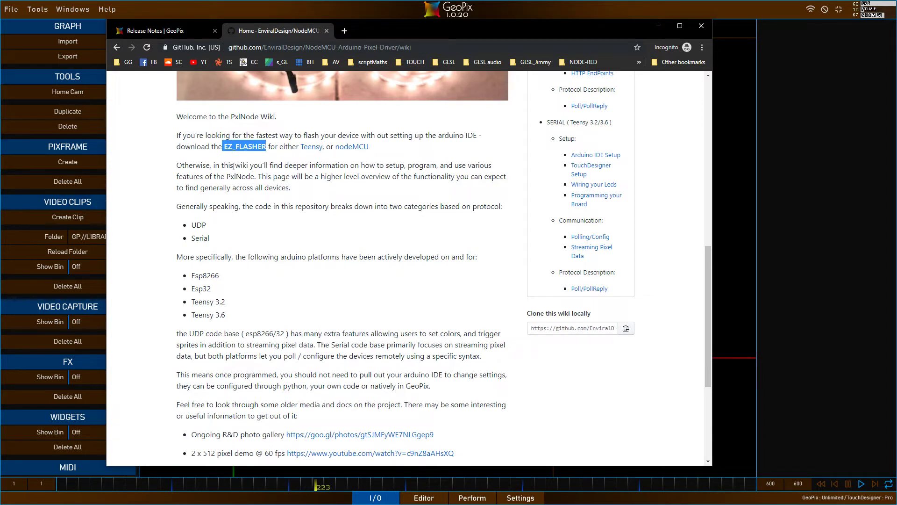
left_click(267, 184)
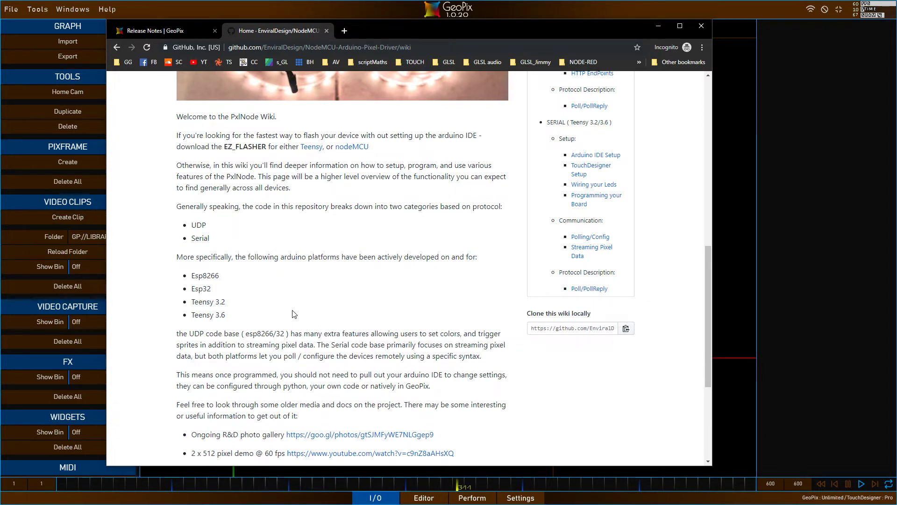
Step: Review the SERIAL (Teensy 3.2/3.6) section in the wiki's topic list, and minimize the browser to return to GeoPix
scroll(285, 307, "up", 7)
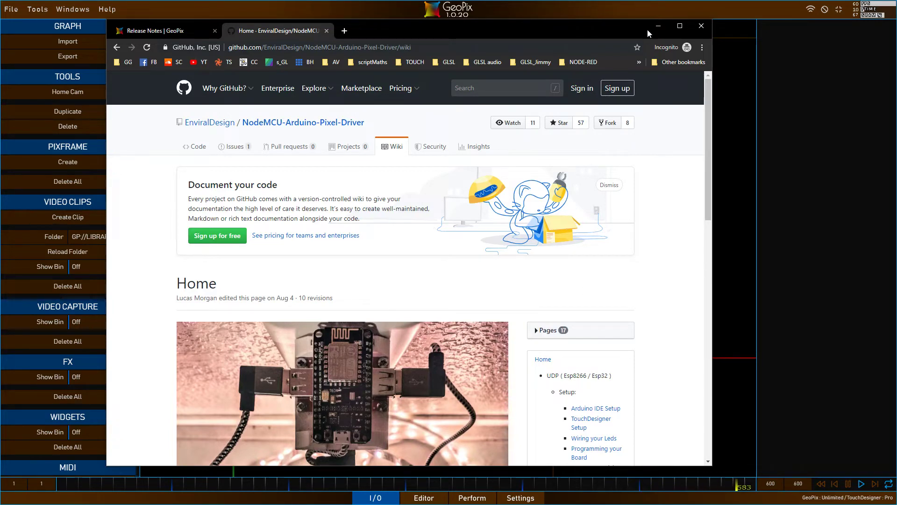
scroll(558, 310, "down", 6)
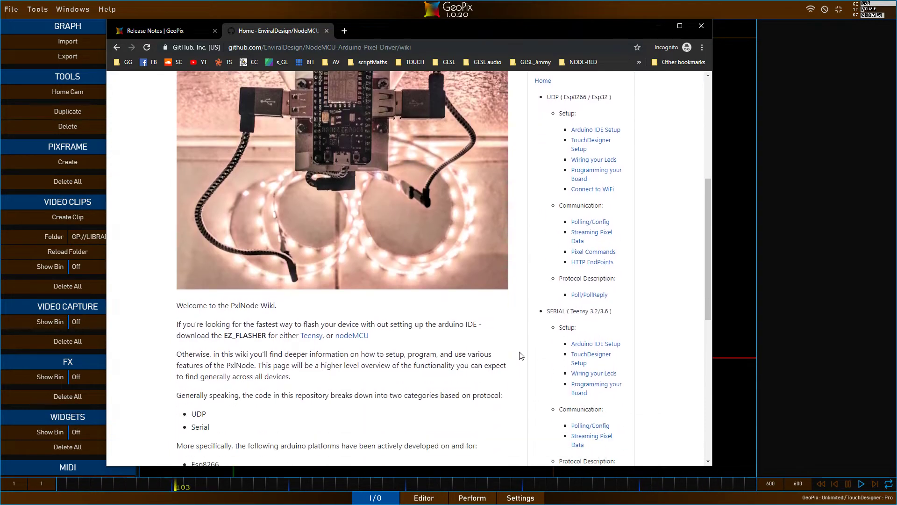
left_click_drag(558, 311, 594, 307)
left_click(658, 26)
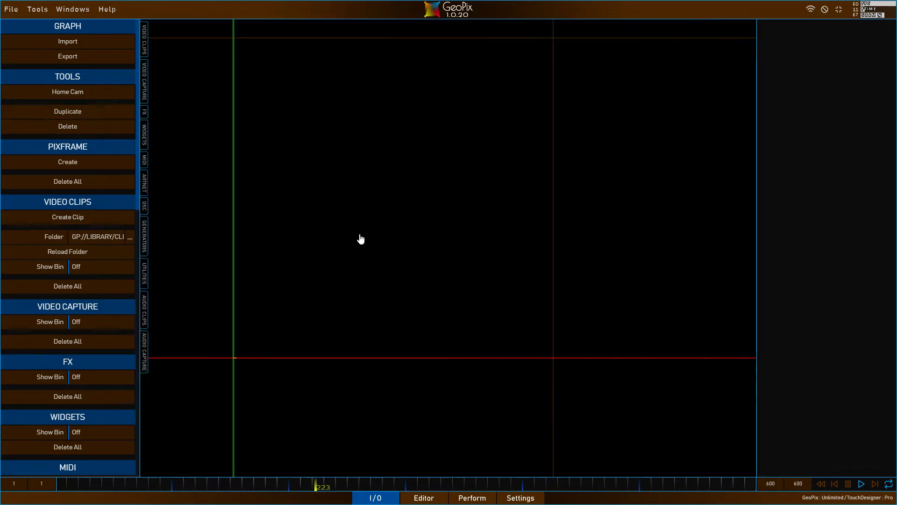
Step: Open the PxlNode Wizard, move it over the graph, and select the COM7 PxlNode-Serial device
left_click(38, 10)
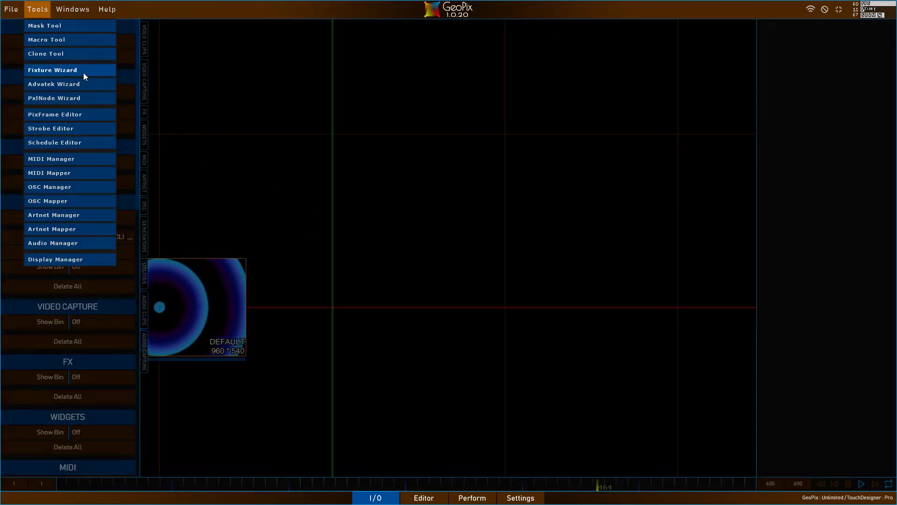
left_click(63, 97)
left_click_drag(623, 206, 316, 134)
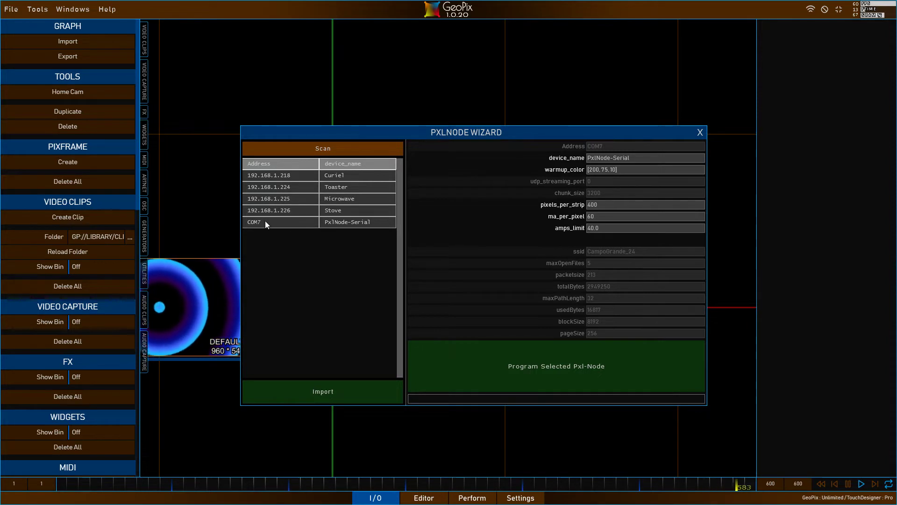
left_click(338, 222)
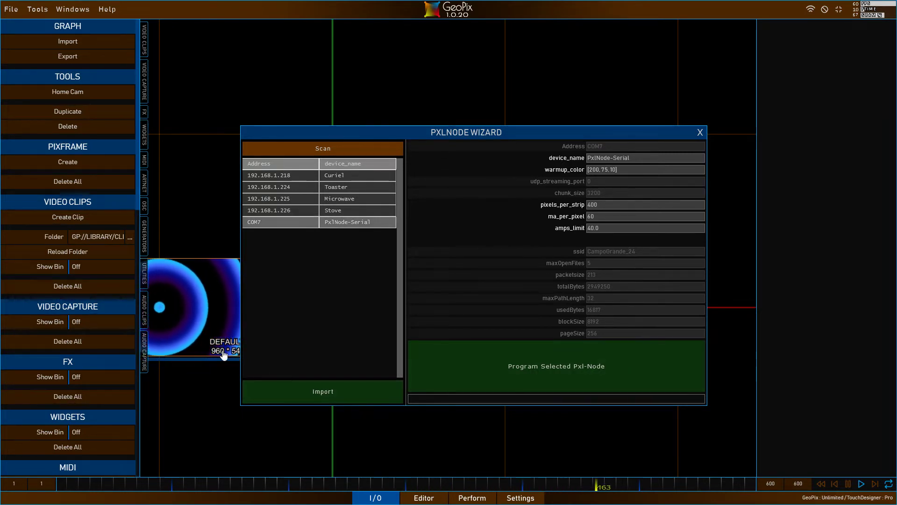
Step: Switch to the Editor workspace and reposition the PxlNode Wizard over the middle of the 3D viewport
left_click(416, 497)
left_click_drag(413, 133, 575, 40)
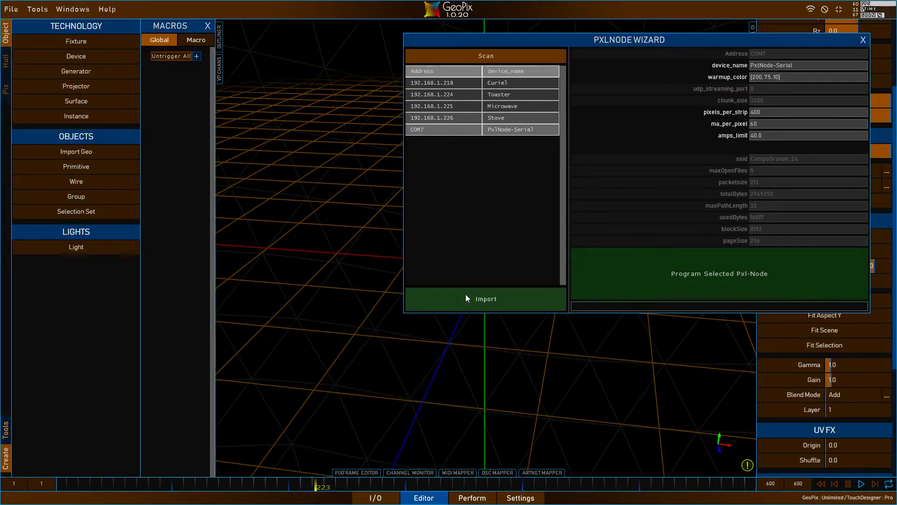
left_click_drag(537, 37, 380, 112)
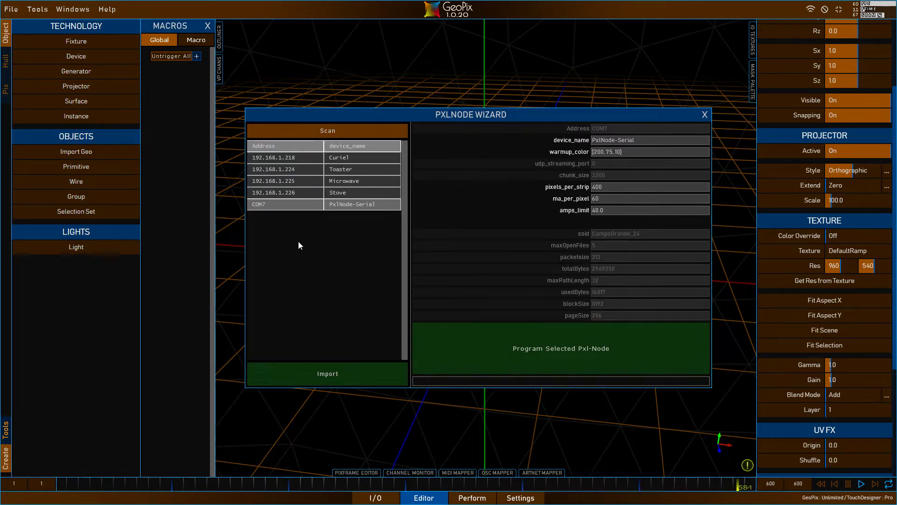
left_click_drag(393, 115, 377, 118)
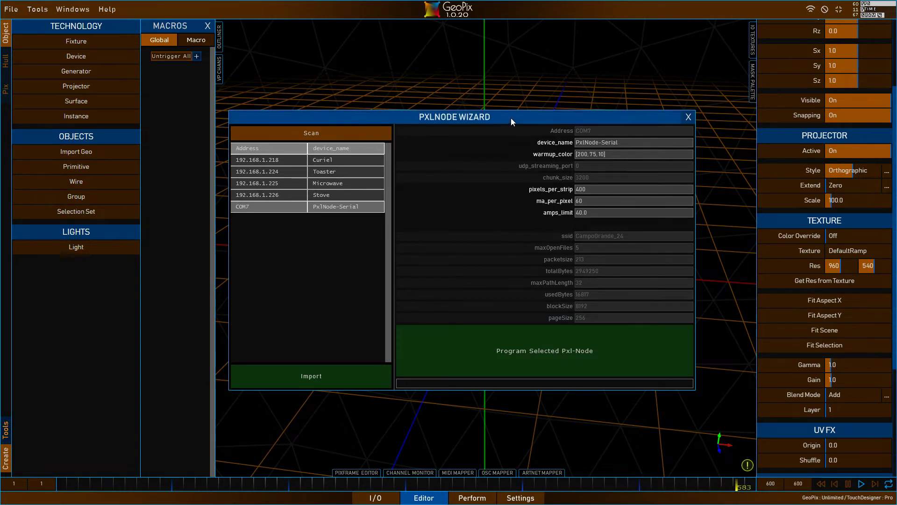
left_click_drag(511, 118, 503, 127)
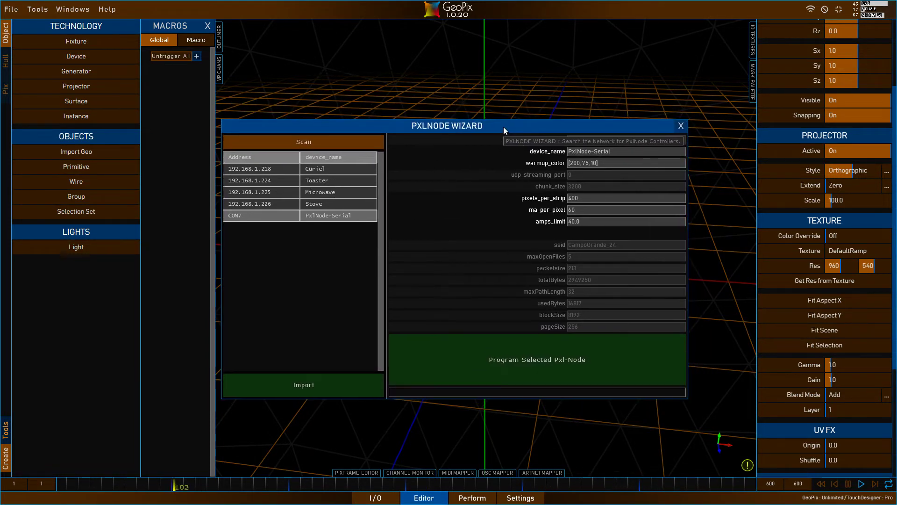
Step: Close the PxlNode Wizard, and close the PxlNode wiki page in the browser to return to the GeoPix release notes
left_click(682, 126)
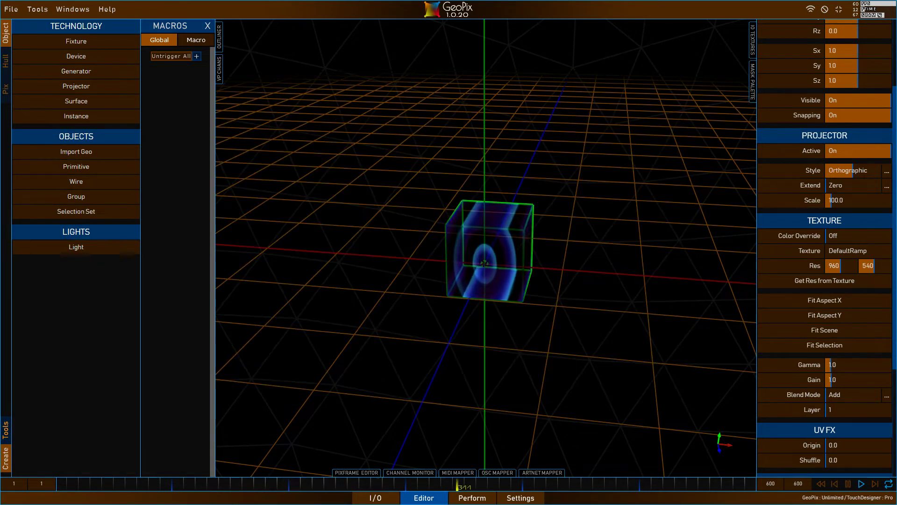
key("alt+Tab")
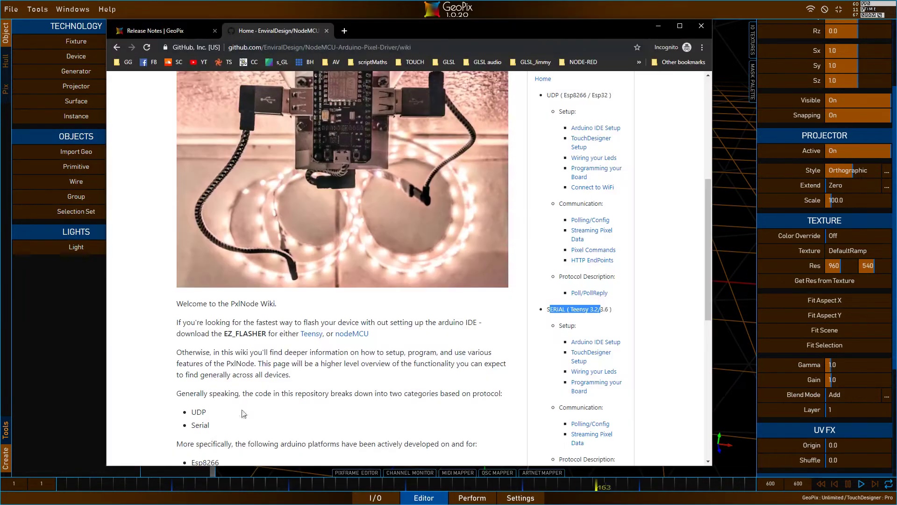
left_click(327, 31)
Step: Highlight the Multicast toggle entry in the 1.0.20 feature list, and switch back to GeoPix
left_click(504, 369)
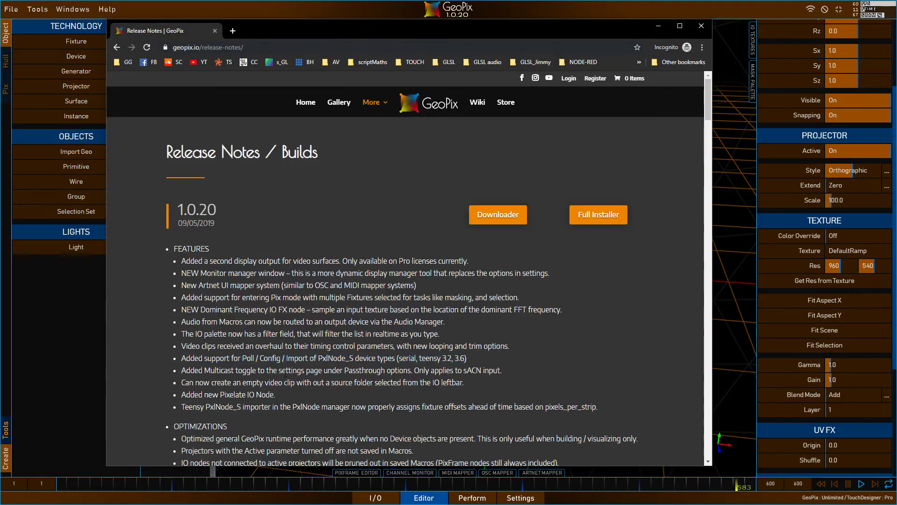
left_click_drag(504, 370, 186, 372)
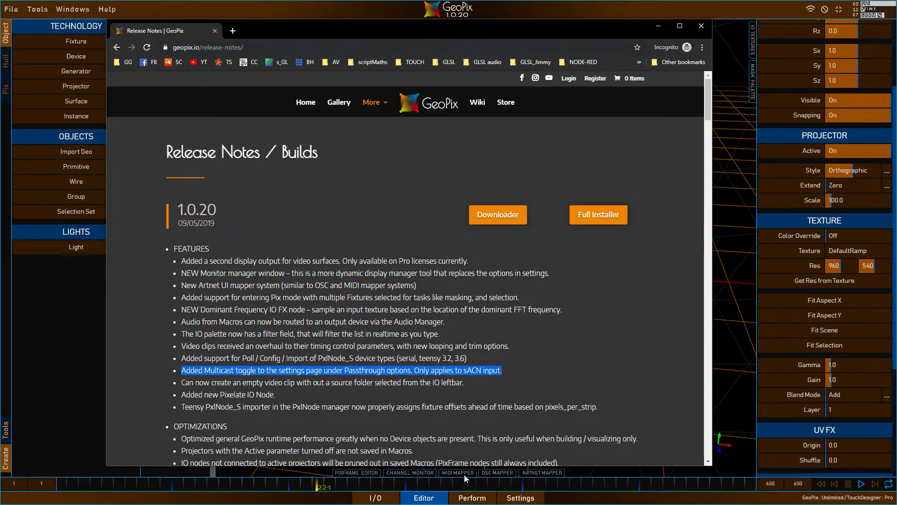
key("alt+Tab")
Step: In the Settings workspace, switch the Pass Through protocol to sACN to expose the Multicast option, and set it back to ArtNet
left_click(520, 498)
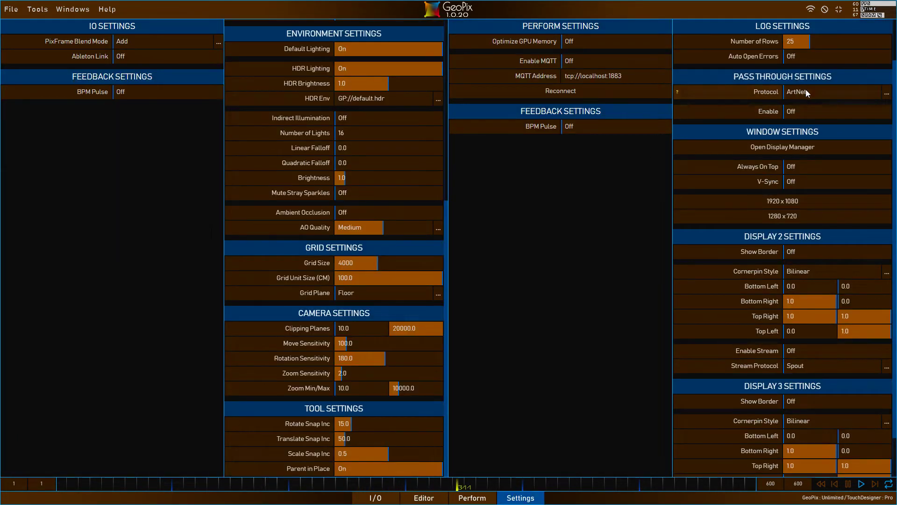
left_click(887, 94)
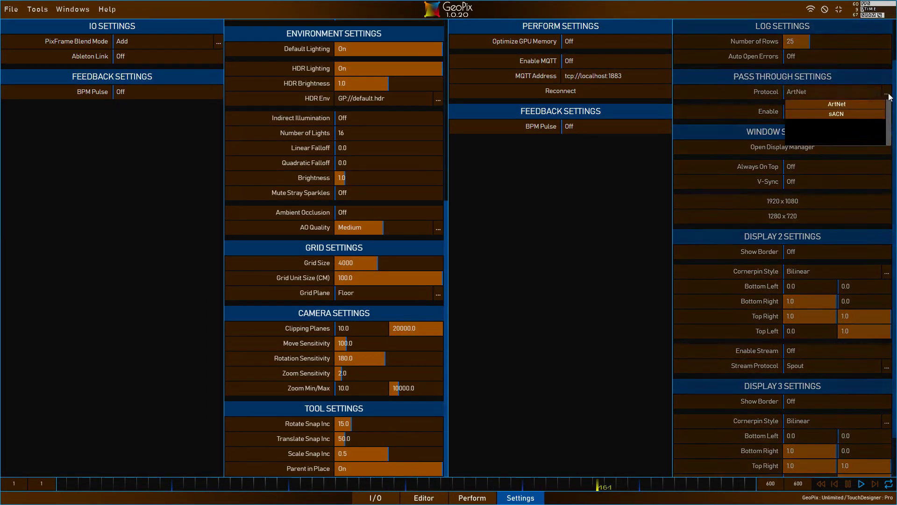
left_click(857, 110)
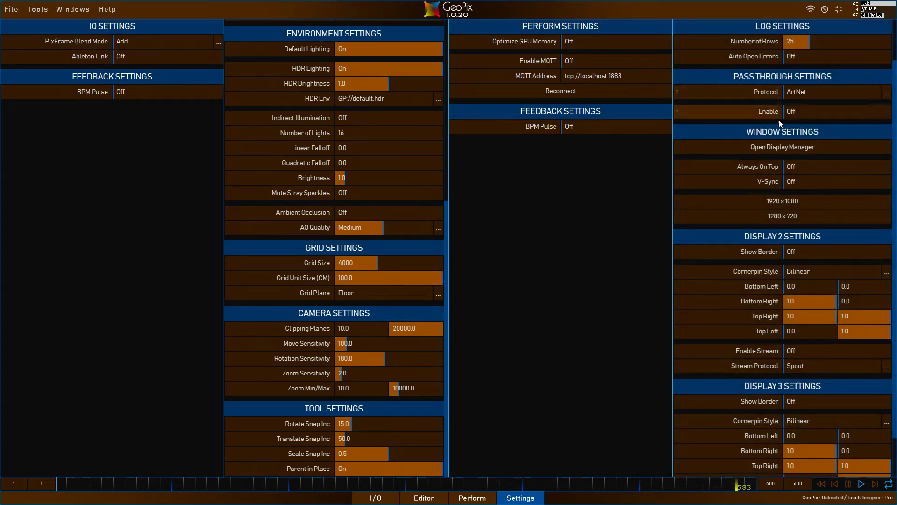
left_click(845, 91)
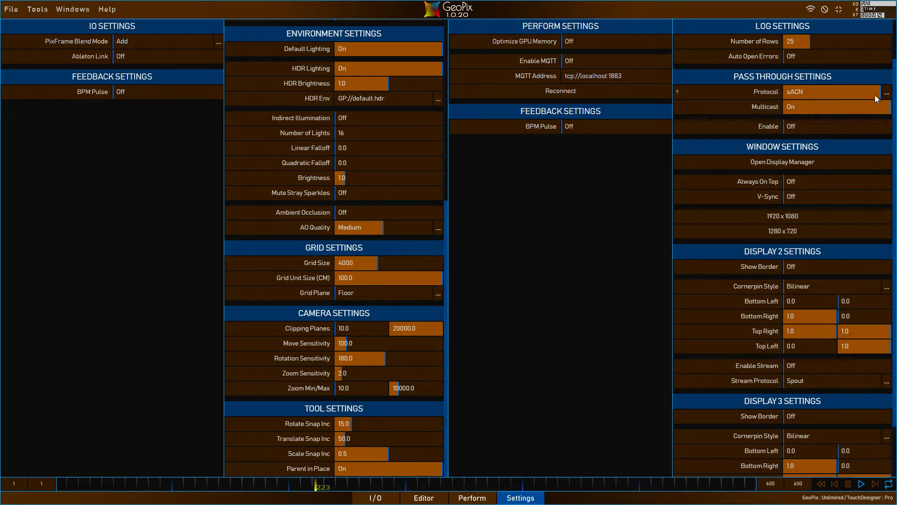
left_click(777, 91)
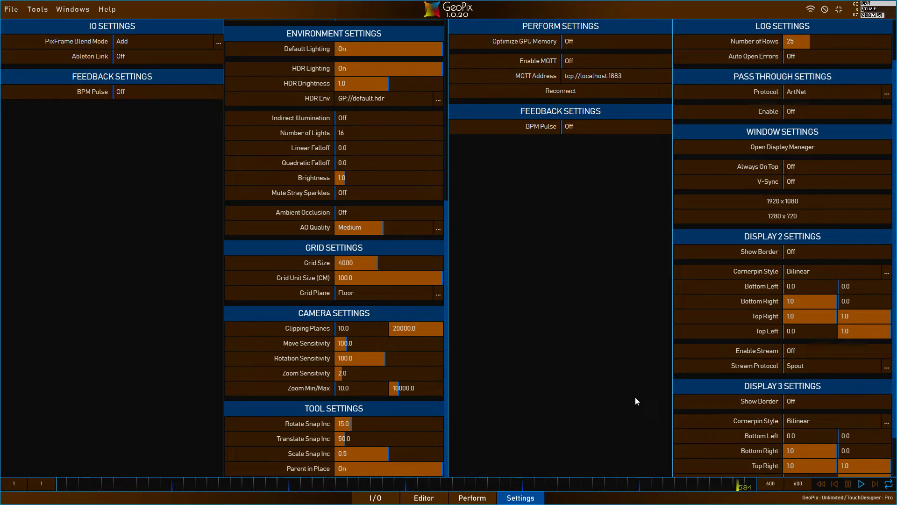
Step: Return to the Editor workspace and start a new project
left_click(427, 499)
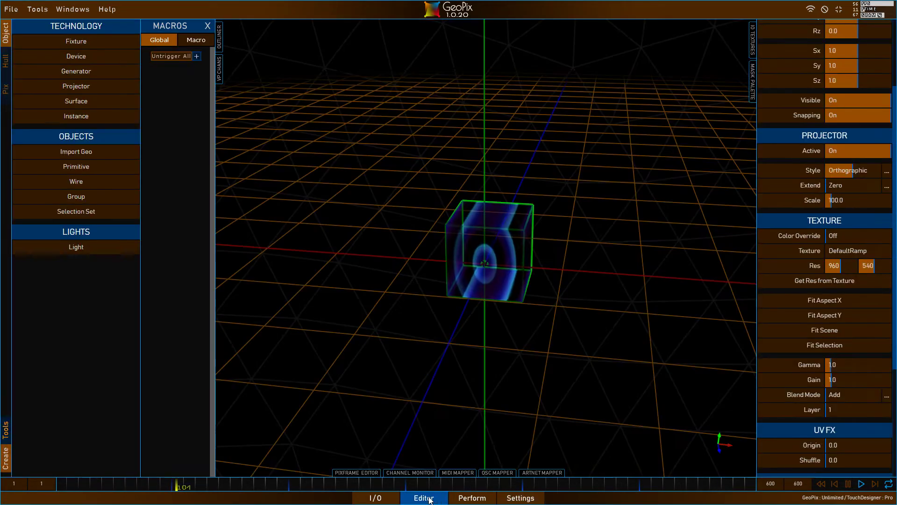
left_click(12, 10)
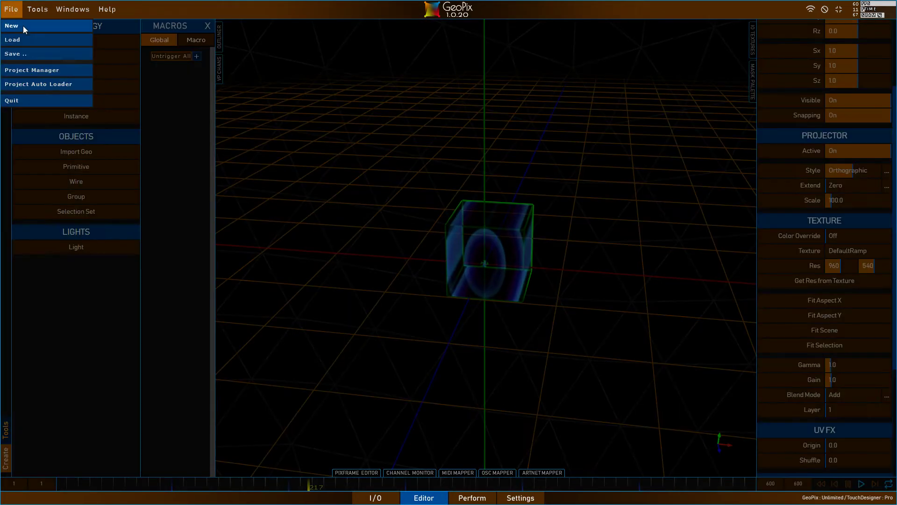
left_click(15, 25)
Step: Highlight the empty video clip entry and part of the Pixelate IO Node entry in the release notes, and clear the highlight
key("alt+Tab")
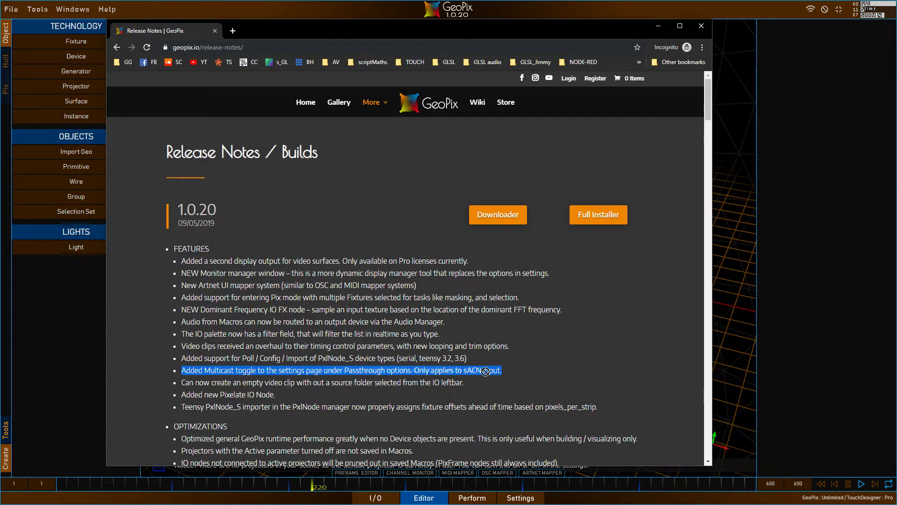
left_click_drag(506, 372, 174, 386)
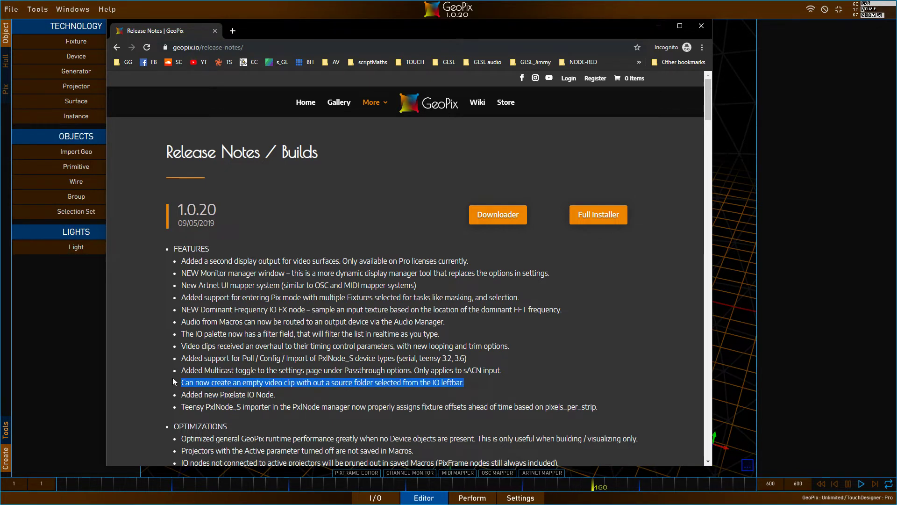
left_click(347, 396)
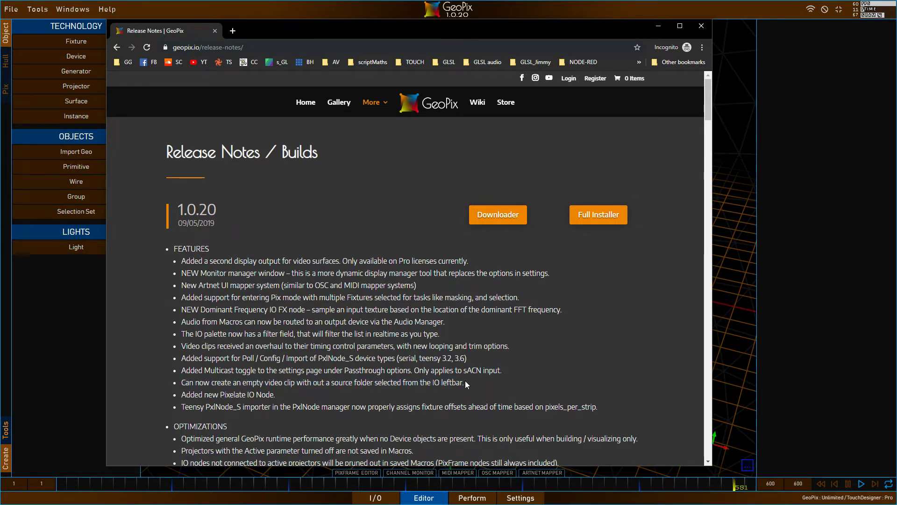
left_click_drag(468, 384, 203, 395)
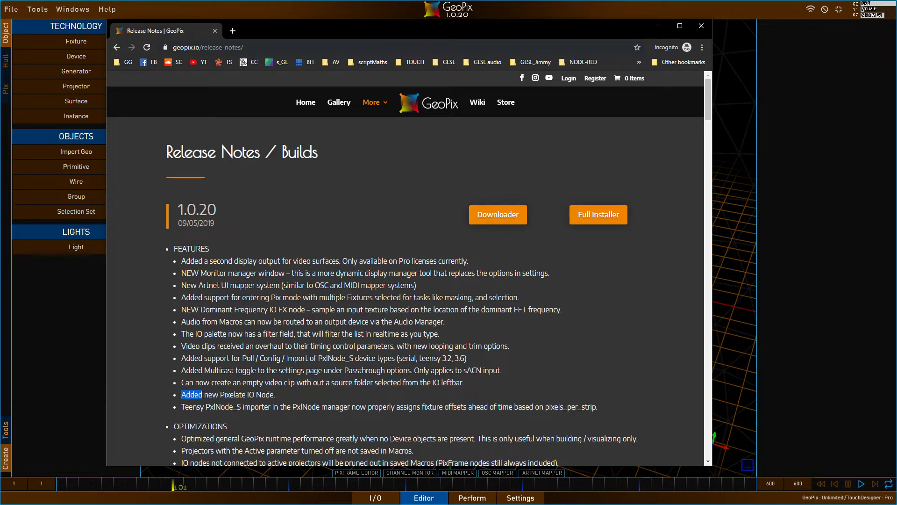
left_click(327, 394)
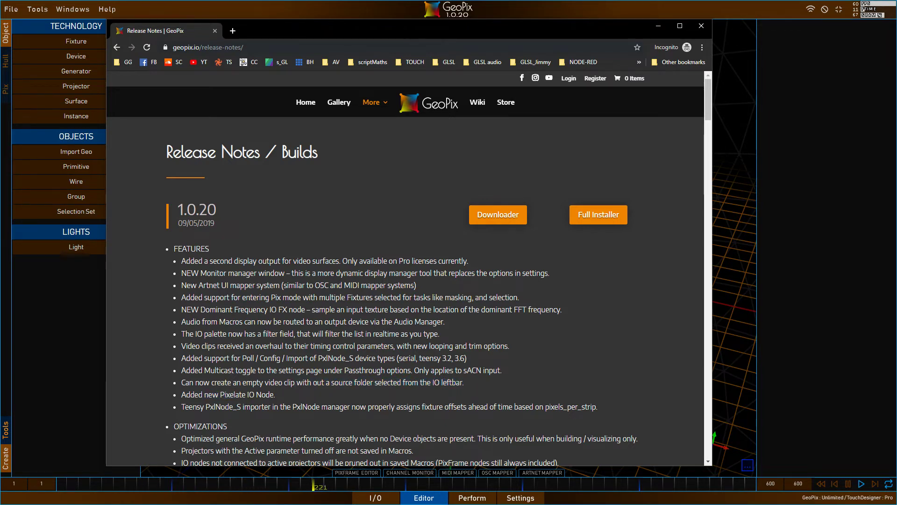
Step: Switch to the I/O workspace and add the diagGreen video clip to the graph beside the default ramp node
left_click(375, 498)
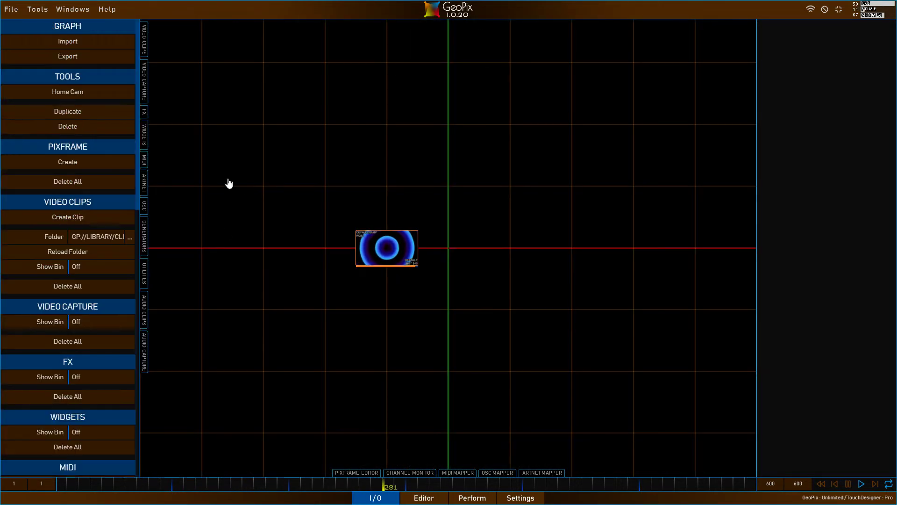
left_click(144, 112)
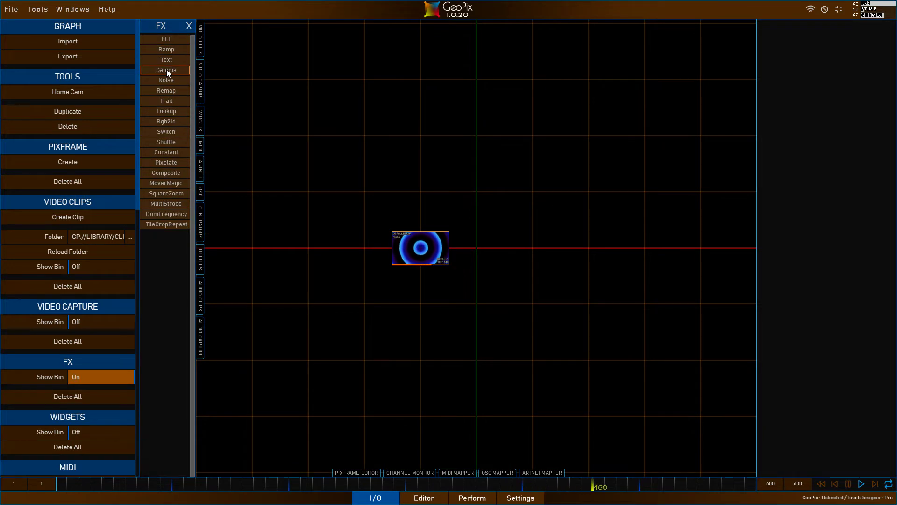
left_click(200, 39)
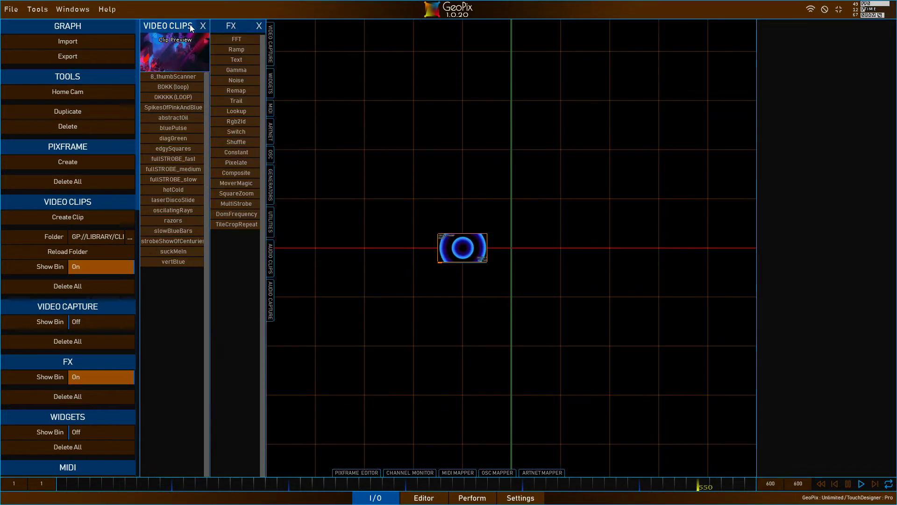
left_click(260, 26)
left_click_drag(178, 139, 561, 226)
Step: Set the diagGreen clip's Loop Crossfade to 0
scroll(561, 226, "up", 3)
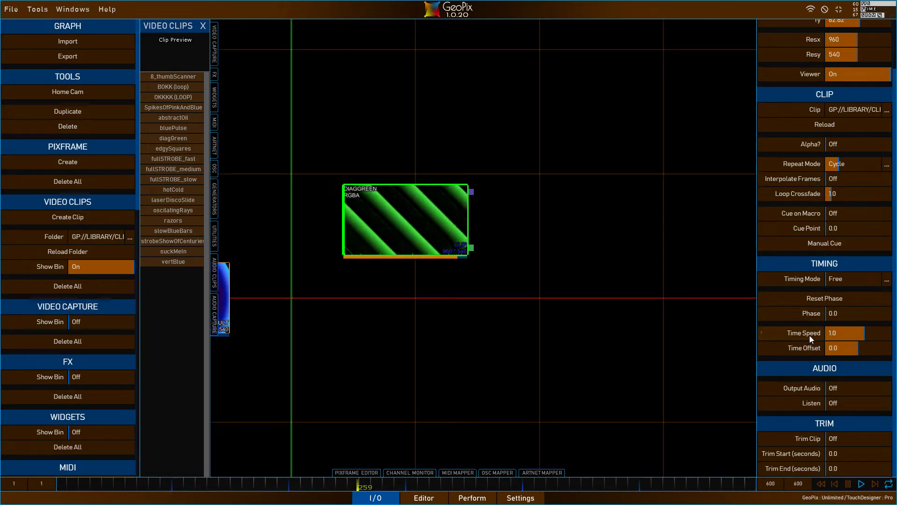
left_click(848, 195)
type("0")
key("Return")
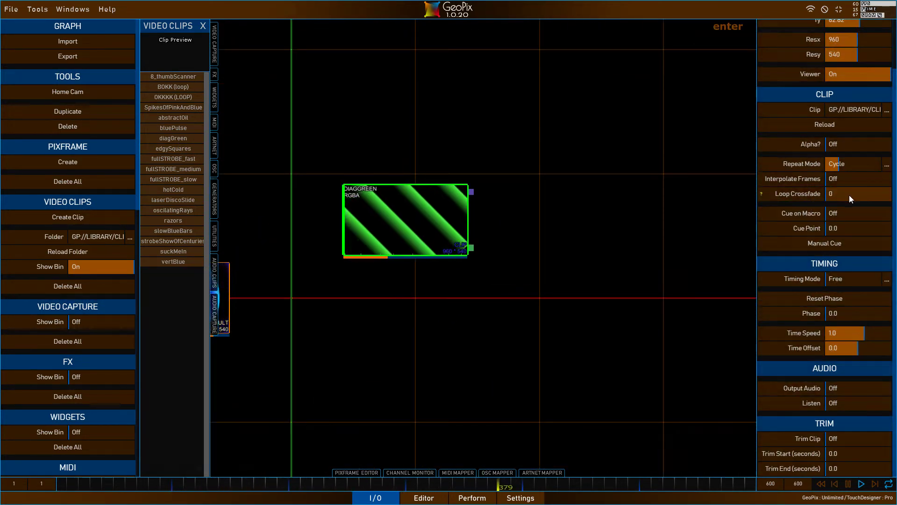
Step: Swap the Video Clips bin for the FX bin, and add a Pixelate node fed by the diagGreen clip
left_click(203, 26)
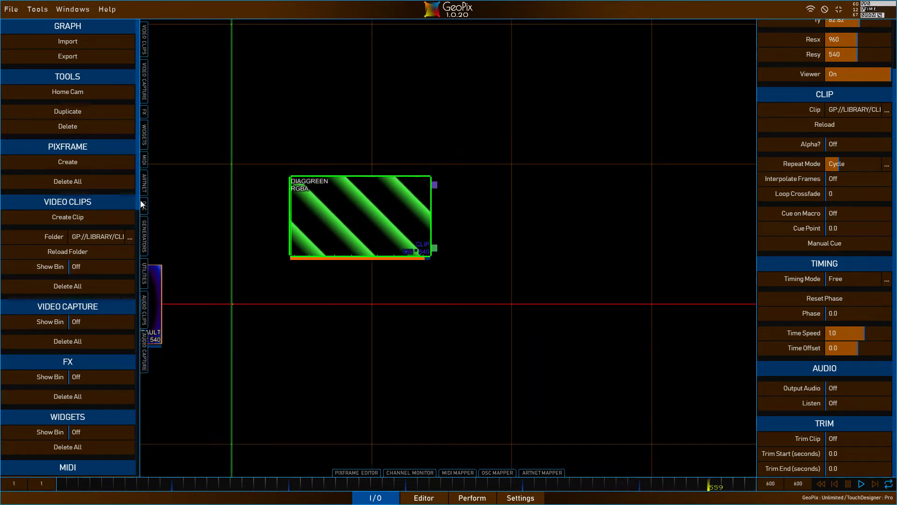
left_click(144, 111)
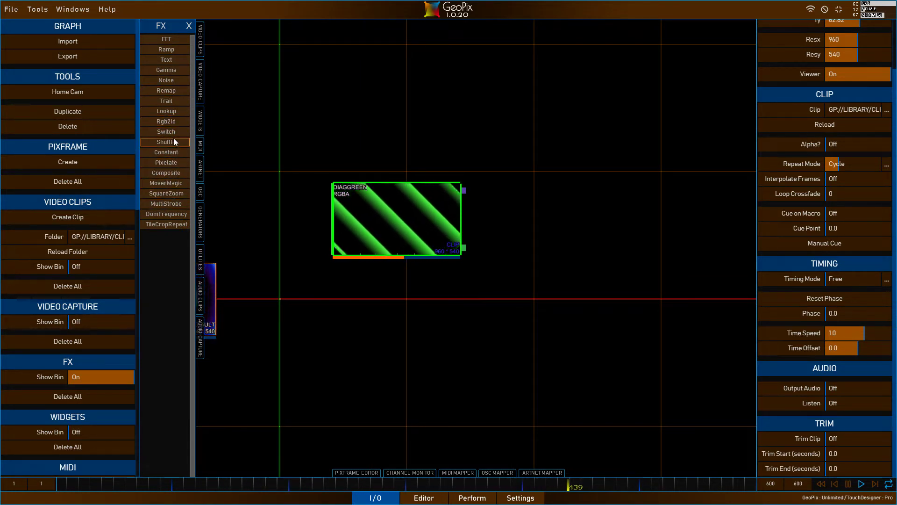
left_click_drag(173, 162, 615, 241)
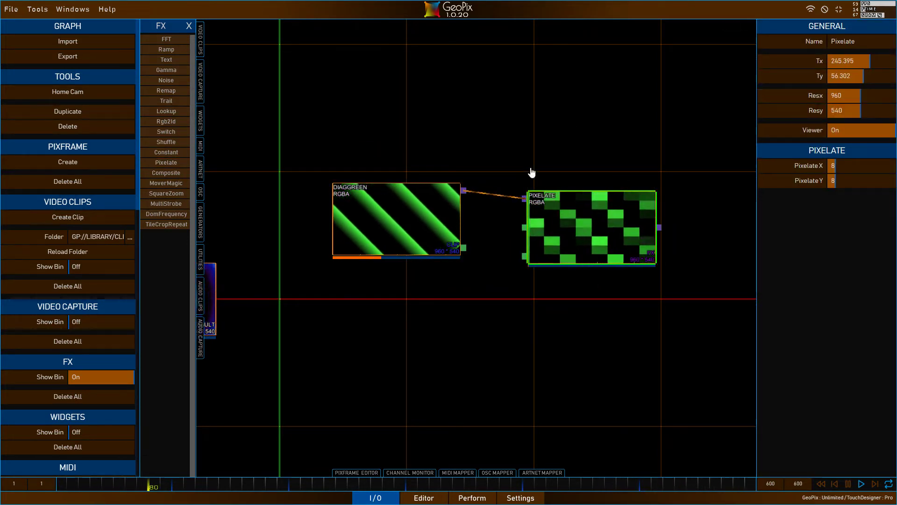
Step: Set the Pixelate node's Pixelate X to 13 and Pixelate Y to 7
middle_click_drag(614, 126, 565, 134)
left_click_drag(834, 166, 836, 165)
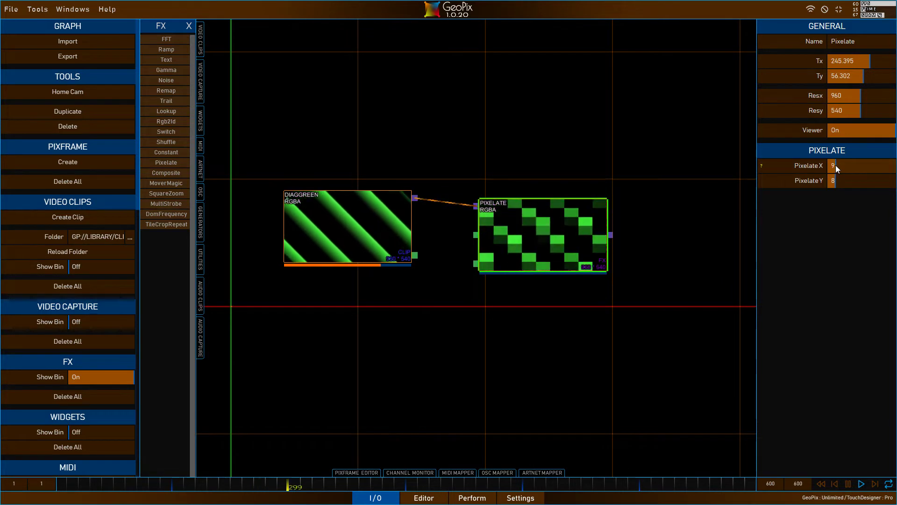
scroll(836, 165, "up", 5)
scroll(836, 165, "down", 4)
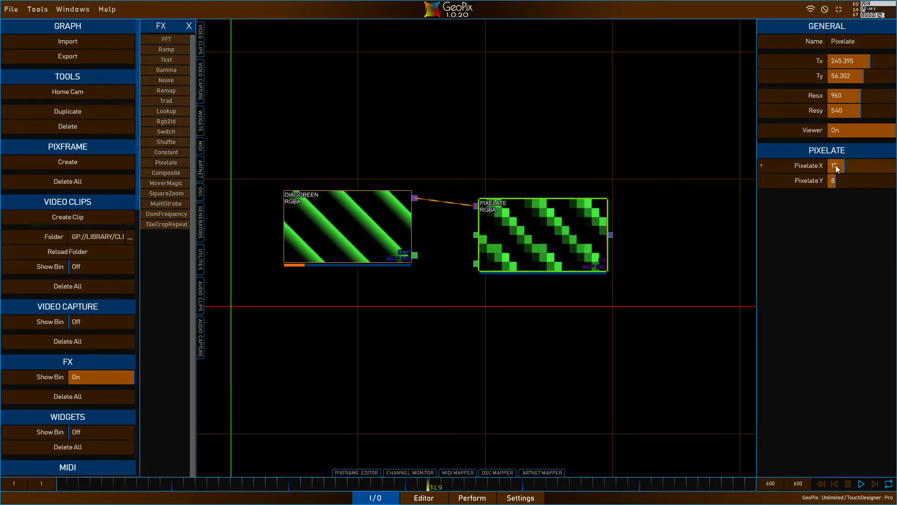
scroll(836, 165, "down", 1)
scroll(835, 180, "up", 8)
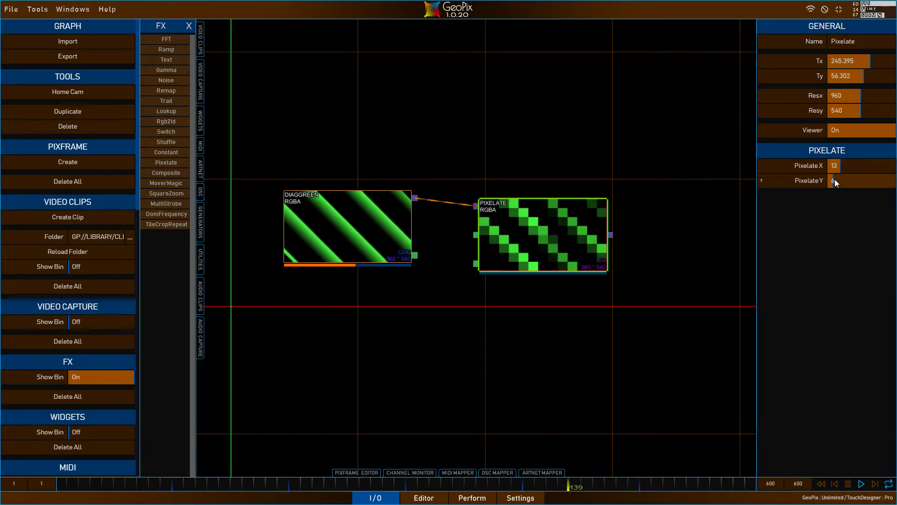
scroll(839, 178, "down", 6)
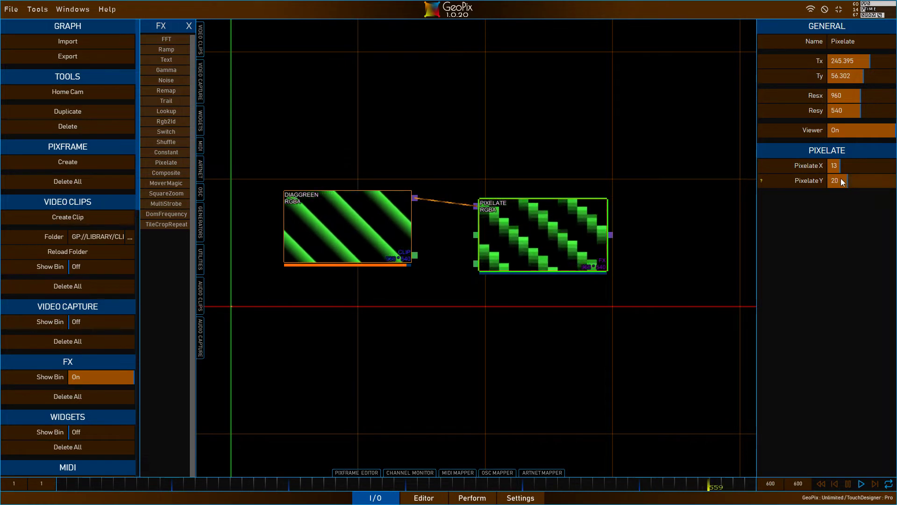
scroll(843, 181, "down", 3)
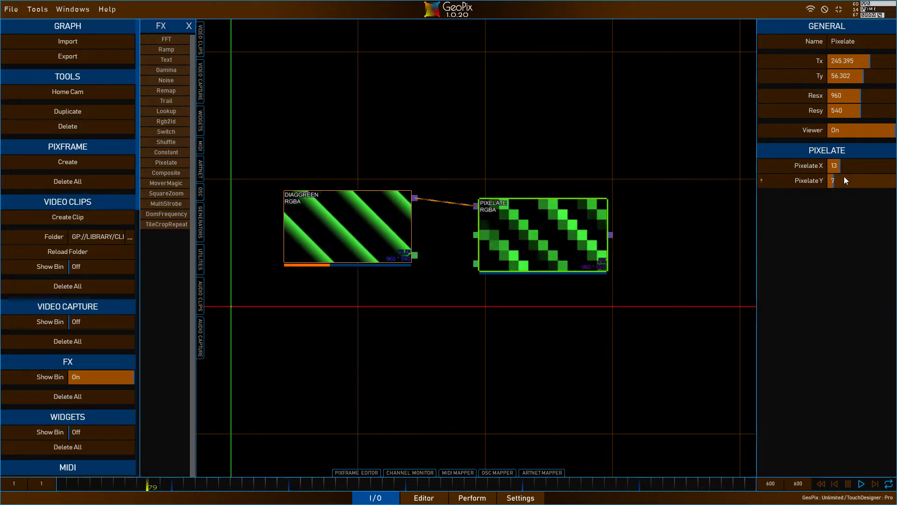
Step: Delete the Pixelate node from the graph, and switch back to the Editor workspace
left_click_drag(337, 250, 334, 256)
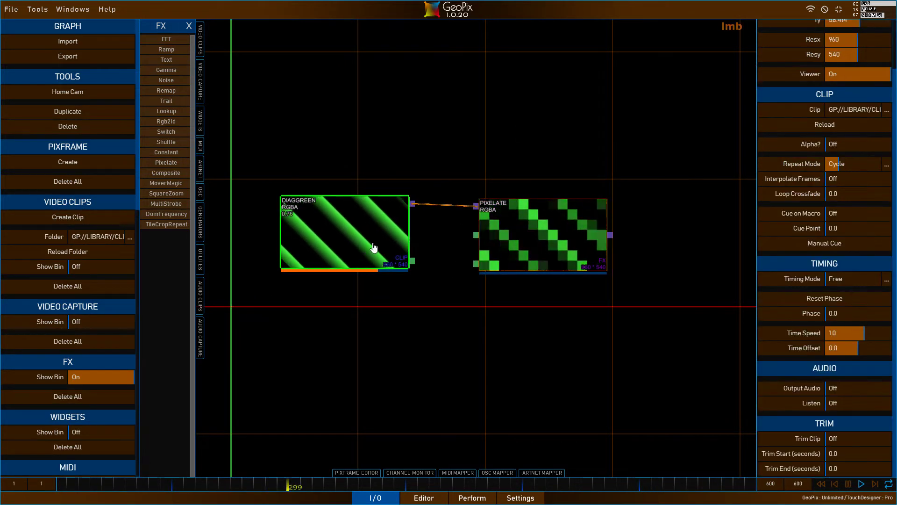
left_click(542, 263)
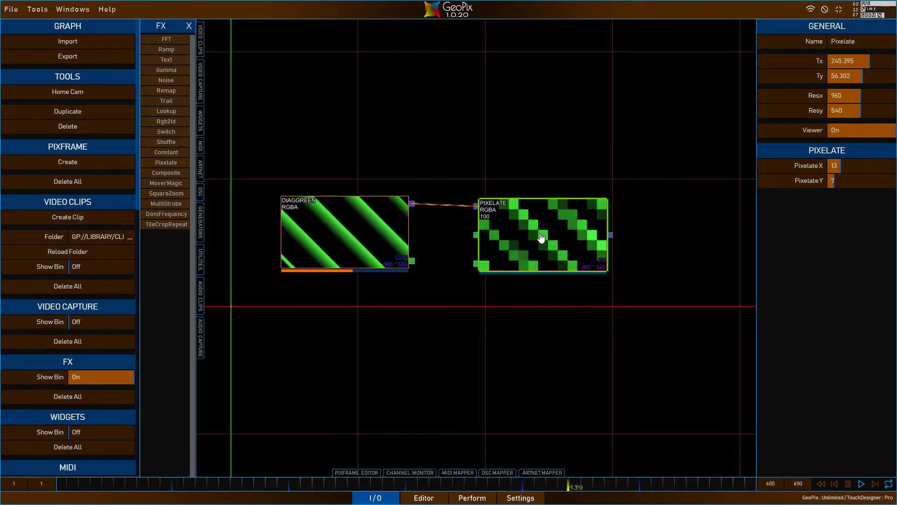
key("Delete")
key("Delete")
left_click(424, 498)
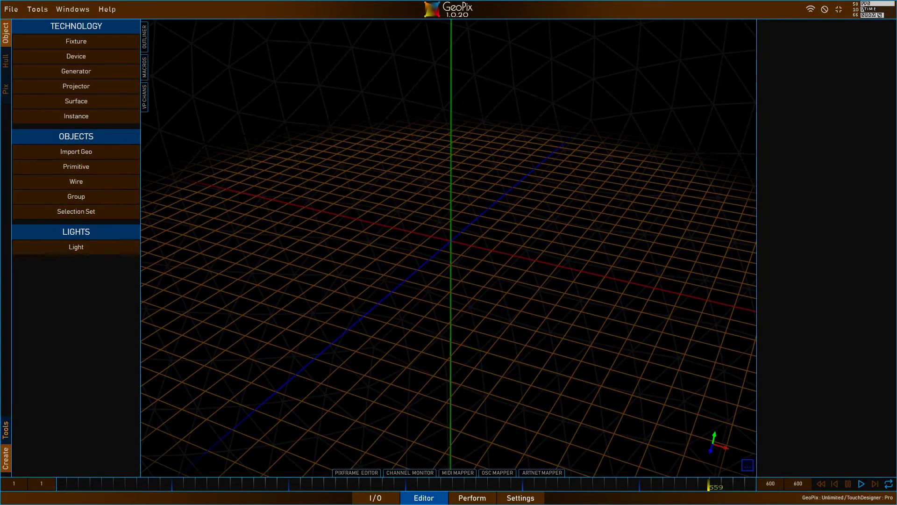
Step: In the release notes, highlight the start of the Teensy PxlNode_S importer entry, and view the Optimizations and Changes sections
key("alt+Tab")
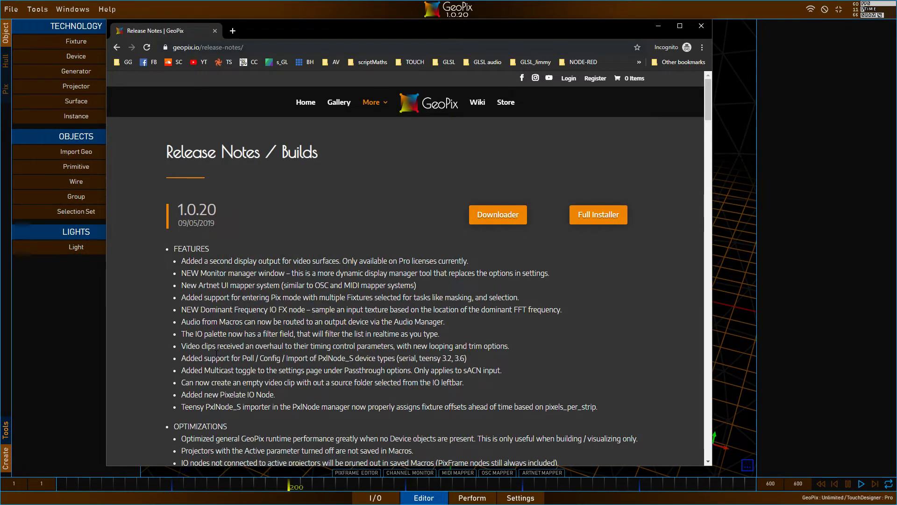
left_click_drag(183, 407, 337, 407)
scroll(355, 397, "down", 3)
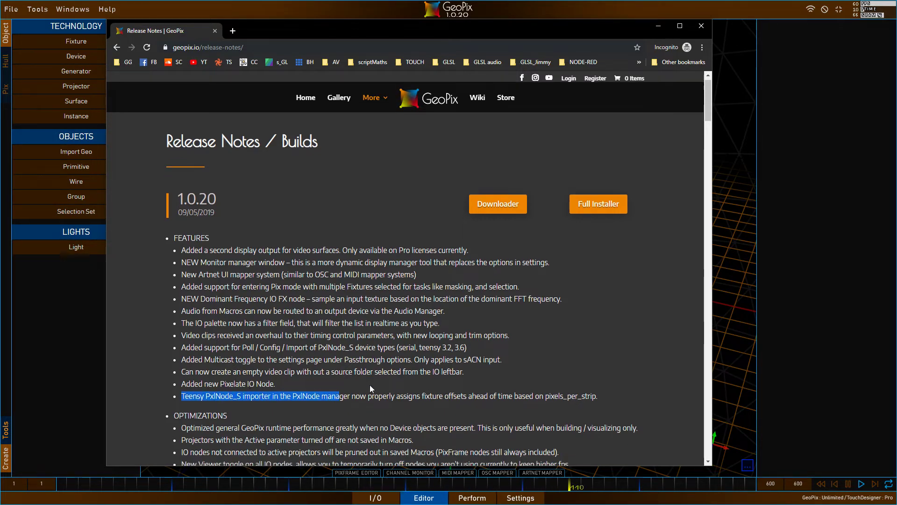
scroll(375, 324, "down", 1)
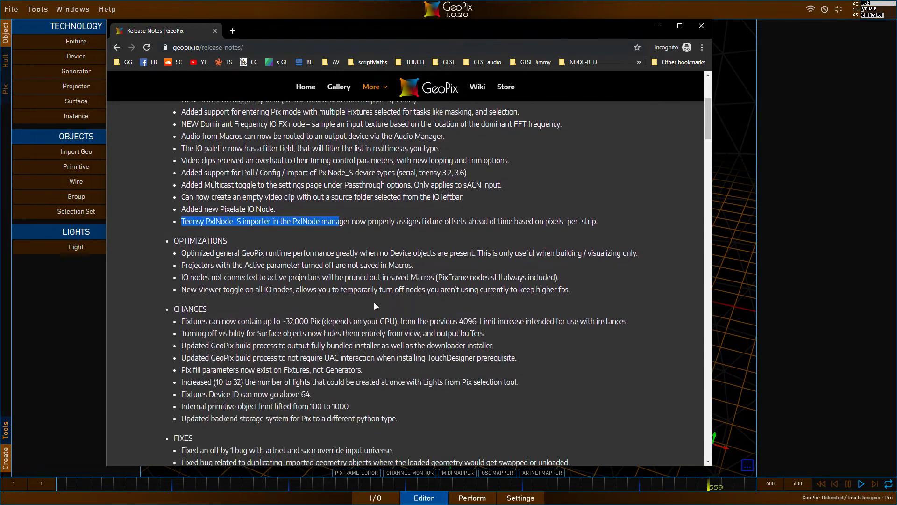
Step: In the release notes, highlight the full Teensy PxlNode_S importer entry, and read the first optimization about runtime performance without Device objects
left_click(318, 279)
left_click_drag(233, 245, 181, 221)
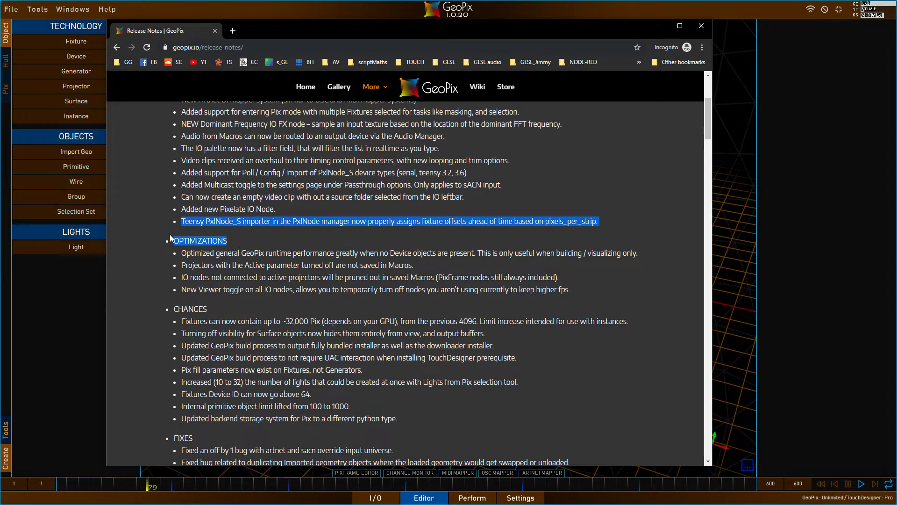
left_click(269, 274)
left_click_drag(182, 252, 312, 253)
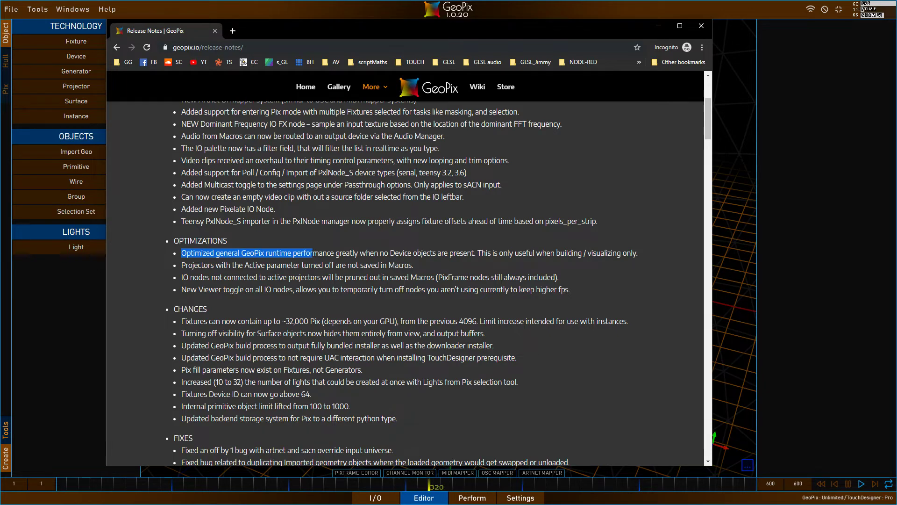
left_click(637, 255)
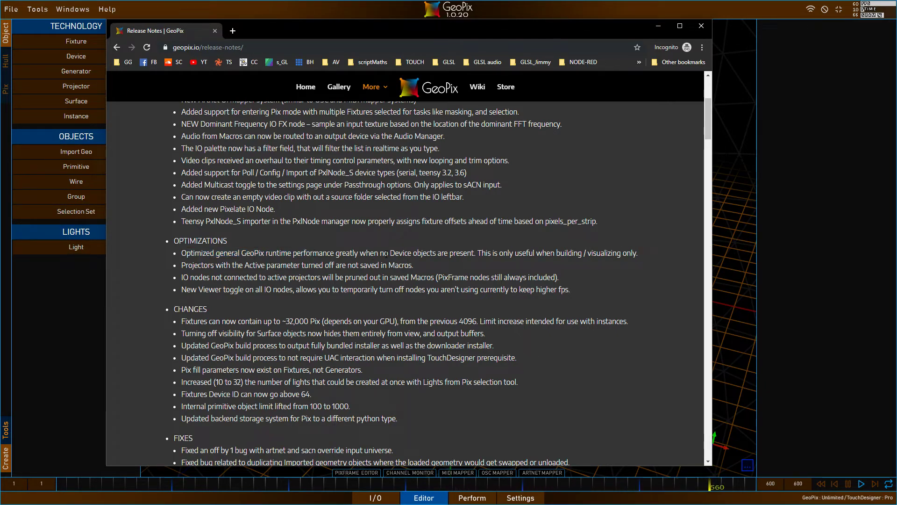
Step: Switch to GeoPix, show the Outliner, and place a Device object on the grid in front of the origin
left_click(659, 26)
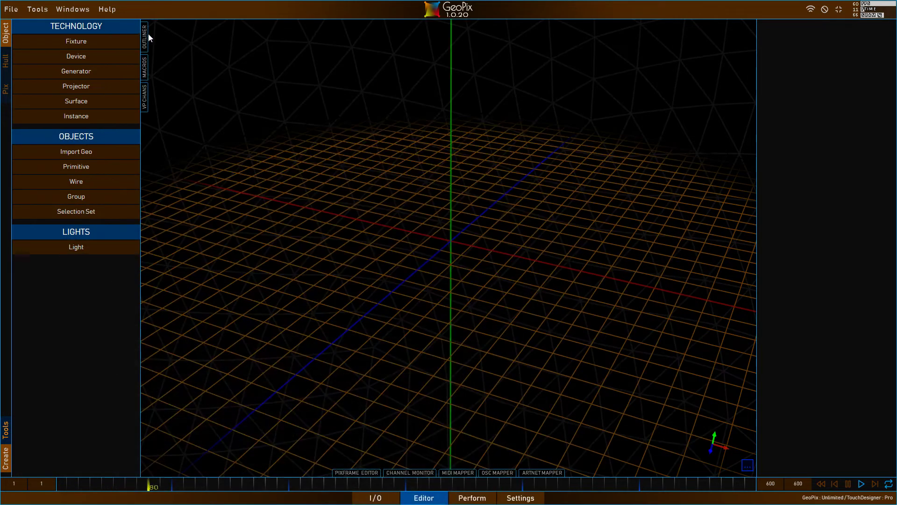
left_click(146, 34)
left_click(136, 56)
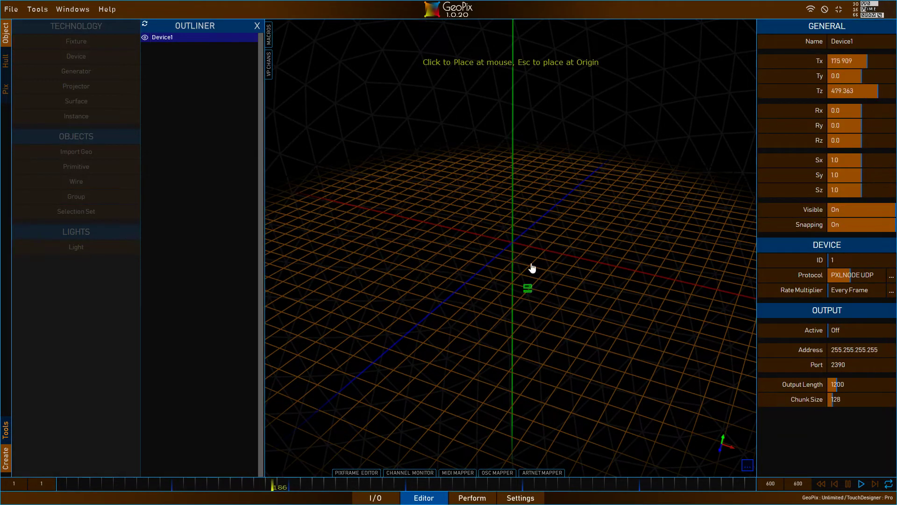
left_click(519, 276)
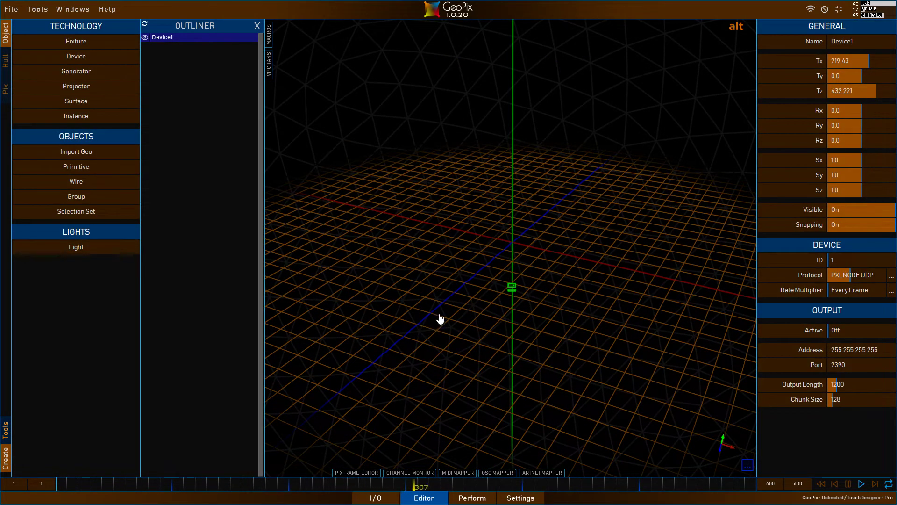
left_click_drag(440, 318, 525, 318, "alt")
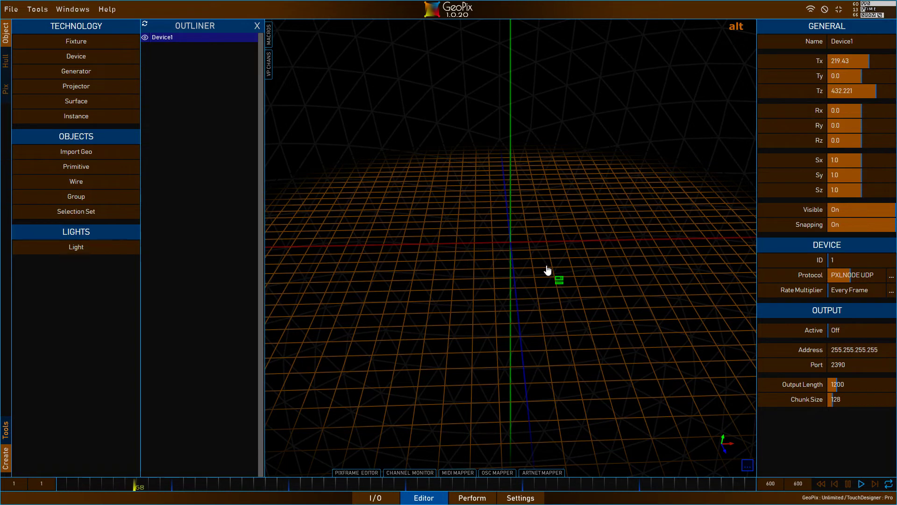
Step: Delete the Device object and check how smoothly the empty scene orbits
key("Delete")
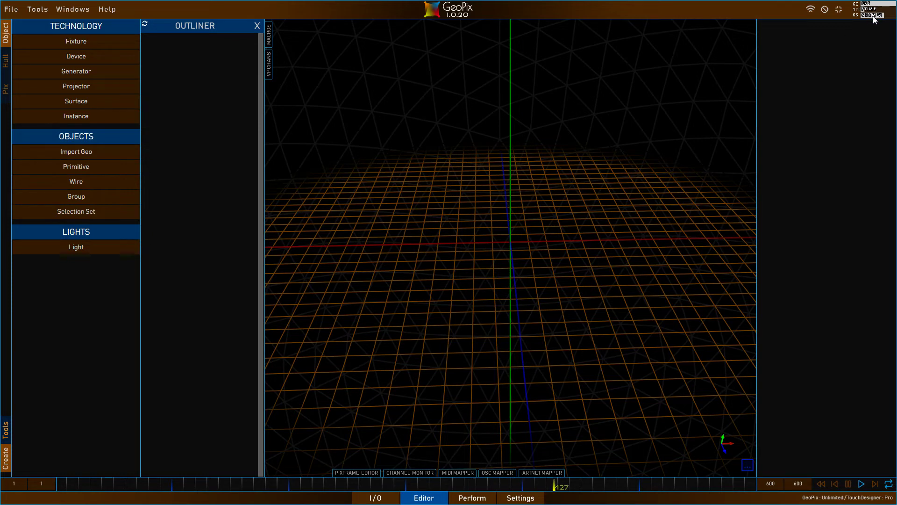
left_click_drag(640, 237, 603, 252, "alt")
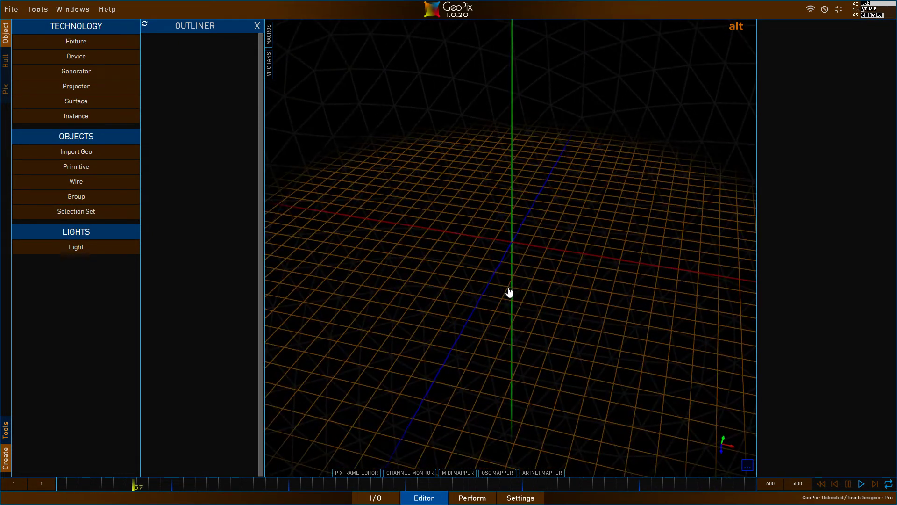
left_click_drag(528, 320, 560, 308, "alt")
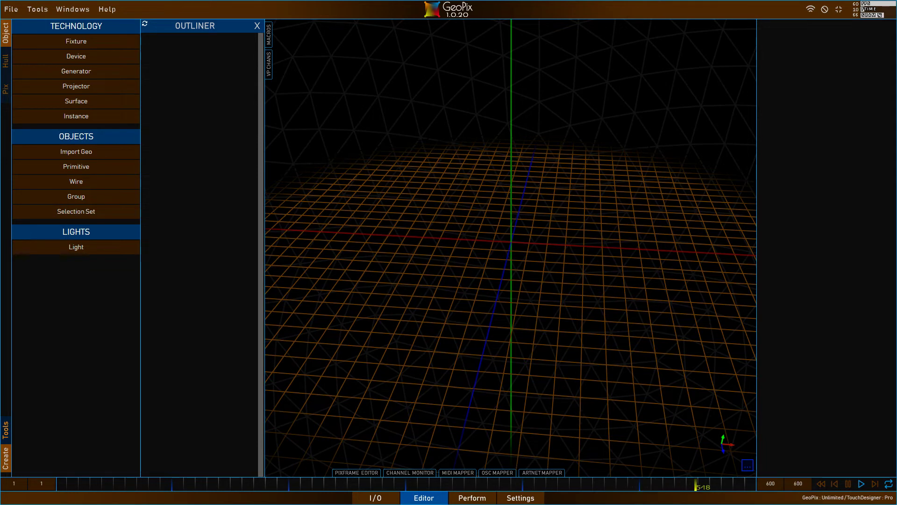
Step: Switch to the release notes and highlight the optimization entries on inactive projectors and on IO nodes pruned from saved Macros
key("alt+Tab")
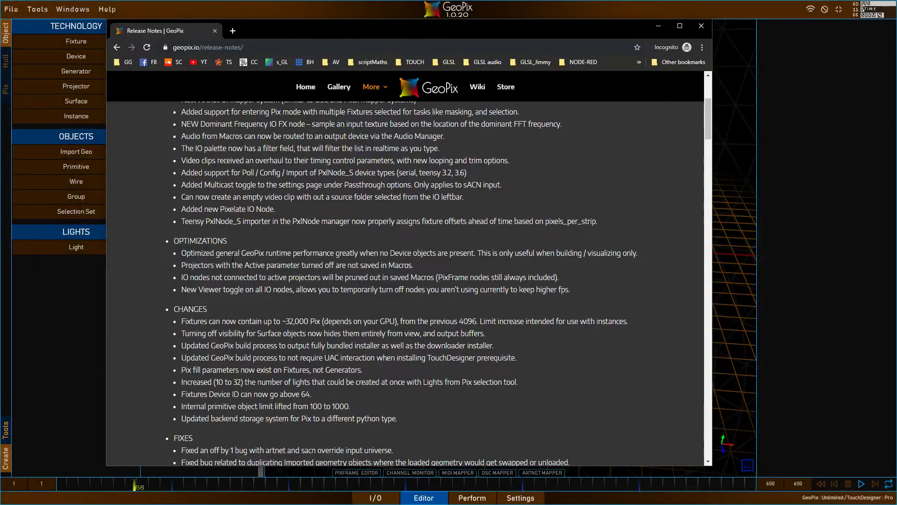
left_click_drag(414, 265, 178, 265)
left_click(270, 280)
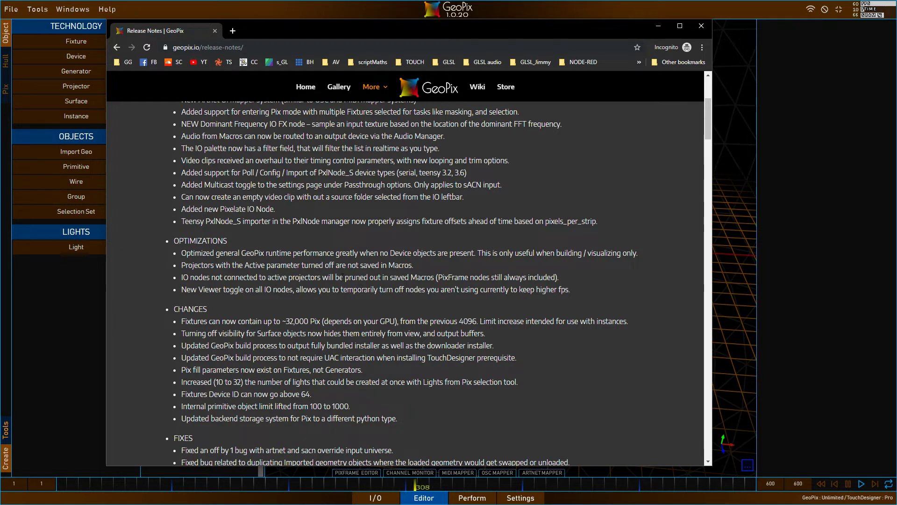
left_click_drag(342, 277, 365, 277)
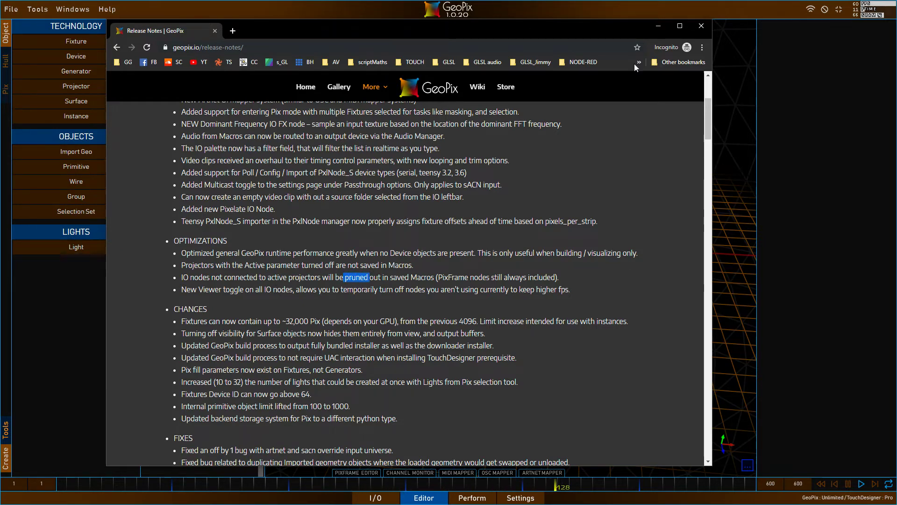
Step: Switch back to GeoPix, add a Projector to the scene, and open the I/O workspace
left_click(658, 26)
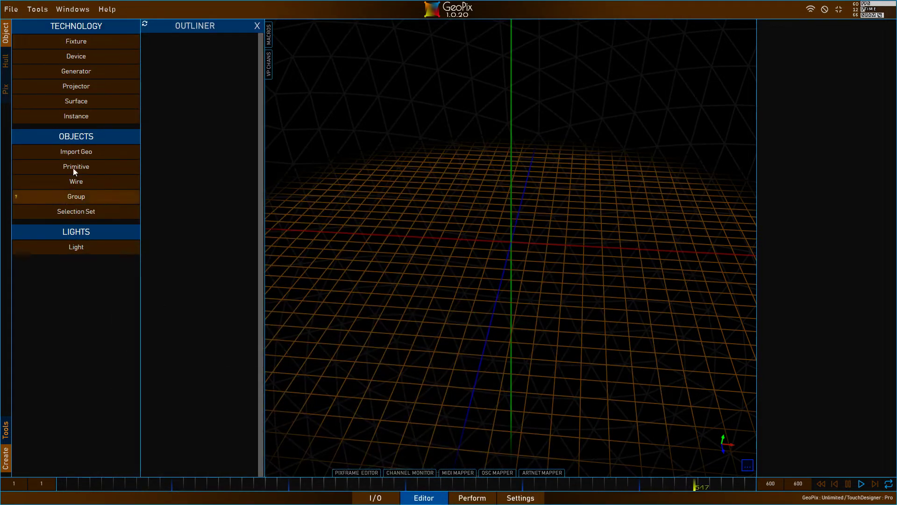
left_click(85, 86)
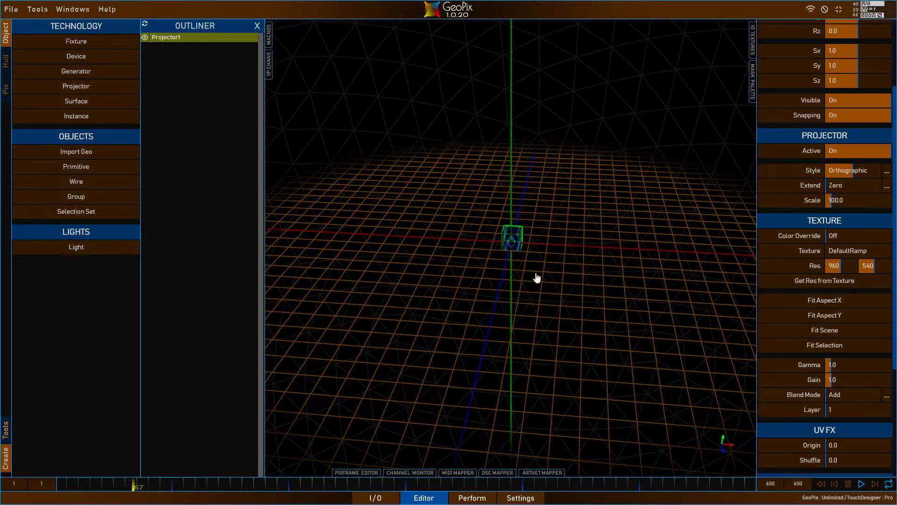
left_click(374, 496)
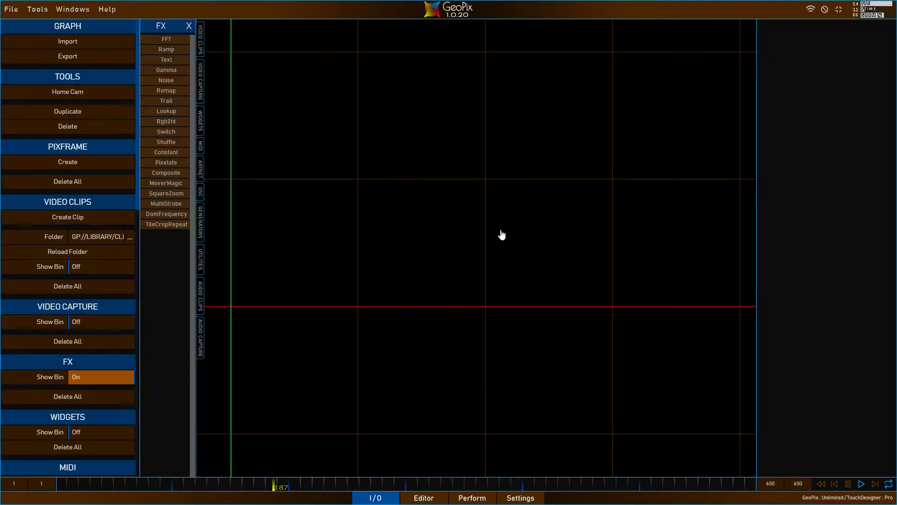
Step: Add two Ramp nodes to the graph, placing one above the other beside the DefaultRamp node
left_click(166, 49)
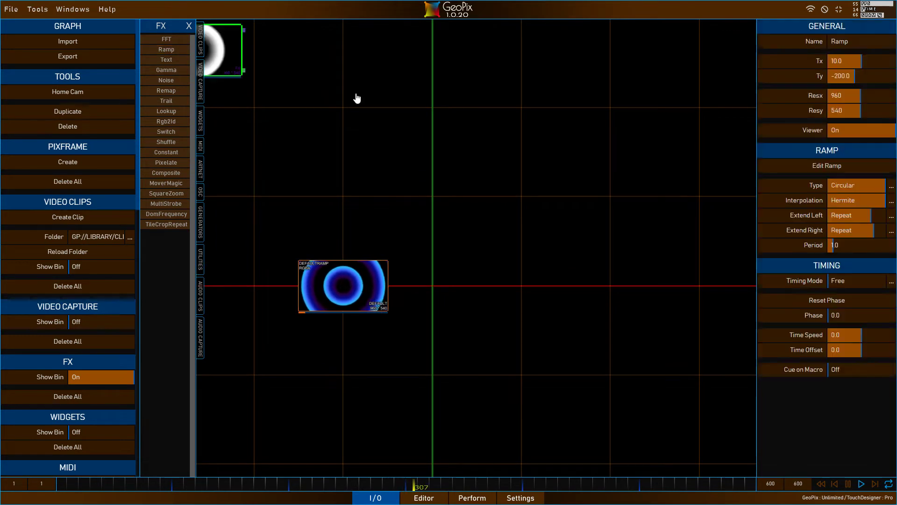
left_click(519, 220)
left_click(147, 50)
left_click(527, 319)
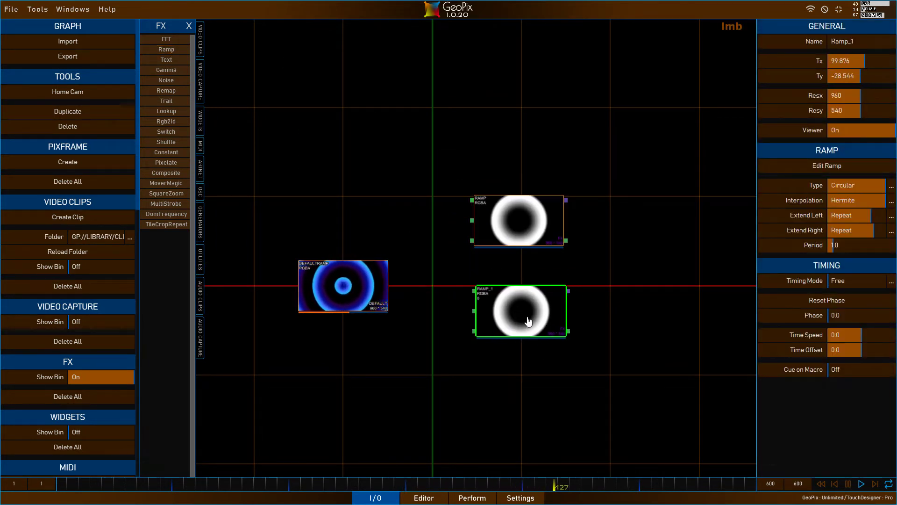
Step: Edit the lower Ramp_1 node's gradient, removing its inner white stop and recolouring the remaining white stop green
left_click(825, 166)
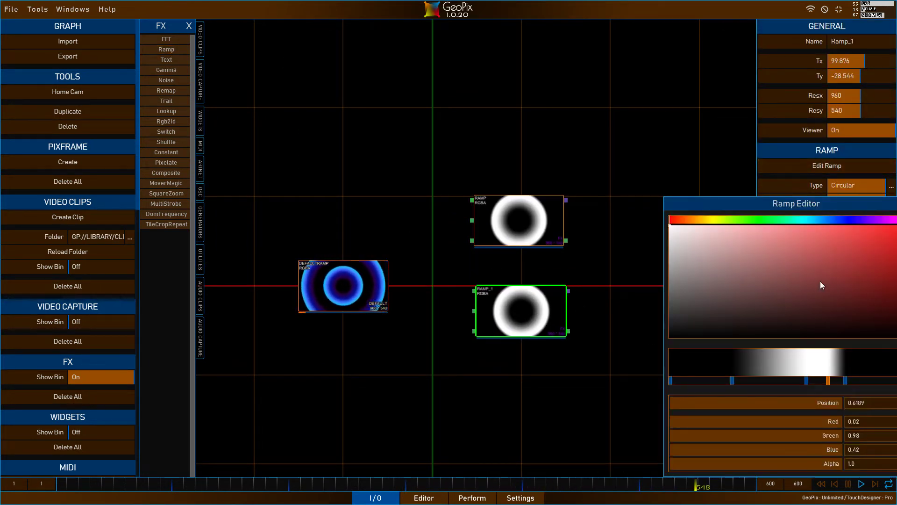
left_click(807, 382)
key("Delete")
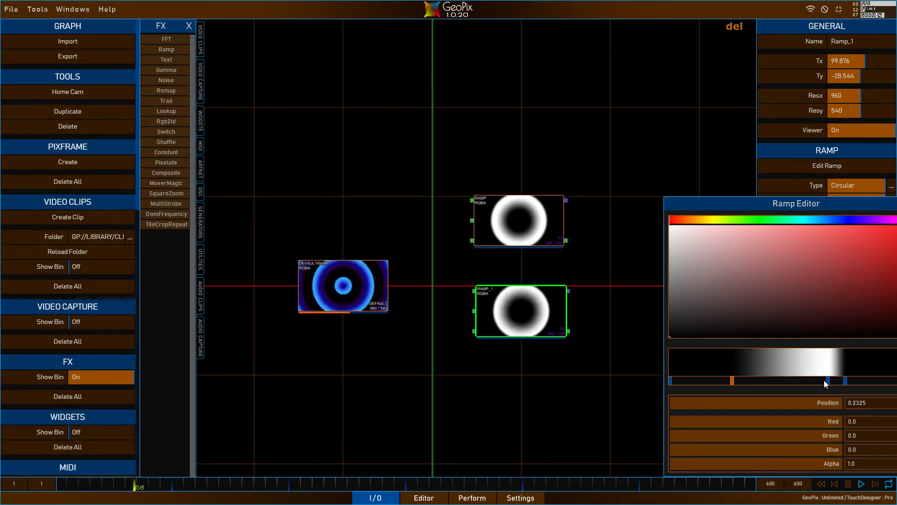
left_click(828, 380)
left_click(853, 220)
left_click(885, 230)
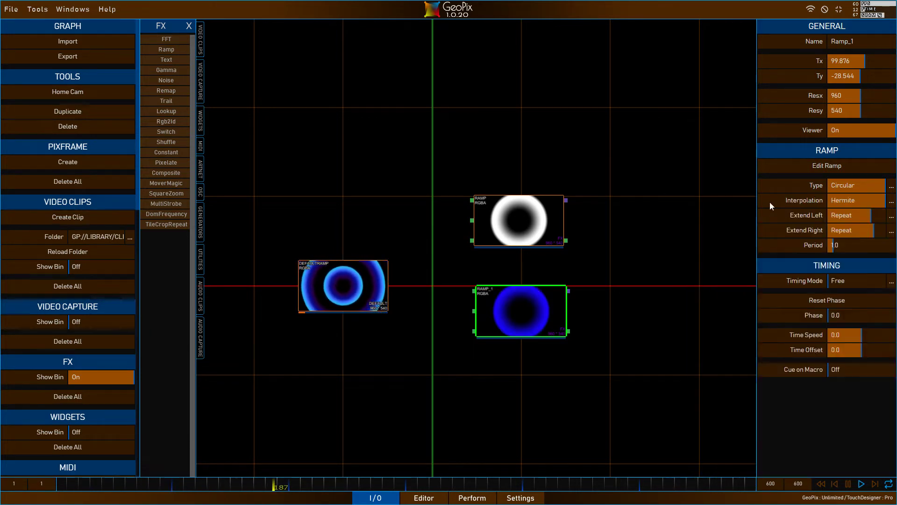
left_click(840, 165)
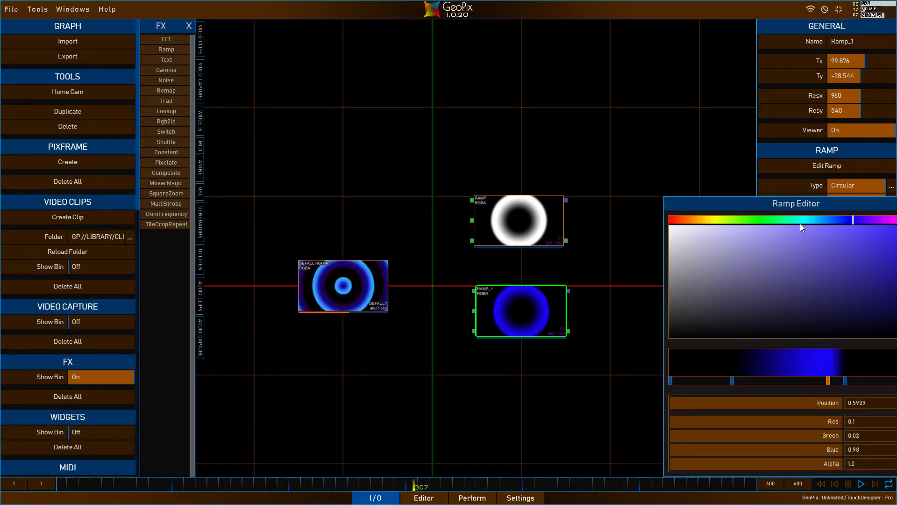
left_click(758, 220)
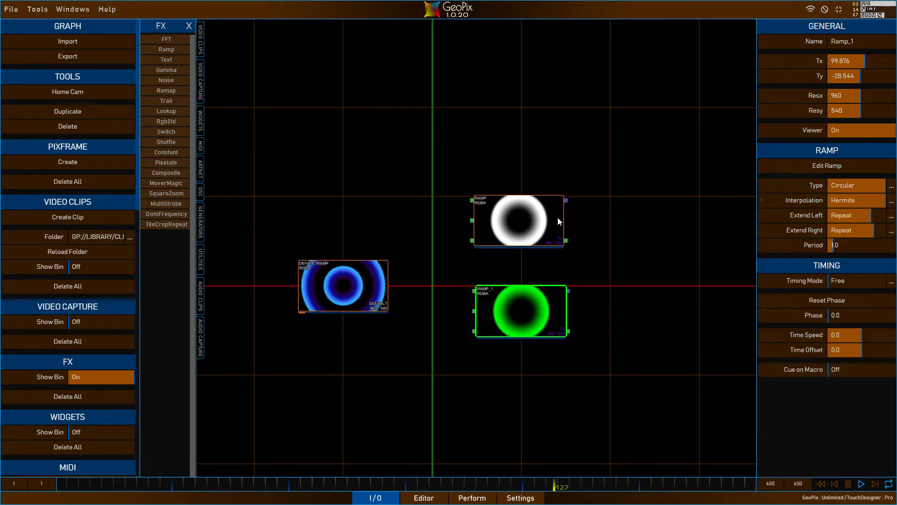
Step: Edit the upper Ramp node's gradient, colouring its inner white stop blue, deleting the other white stop, and shifting the blue stop outward
left_click(516, 222)
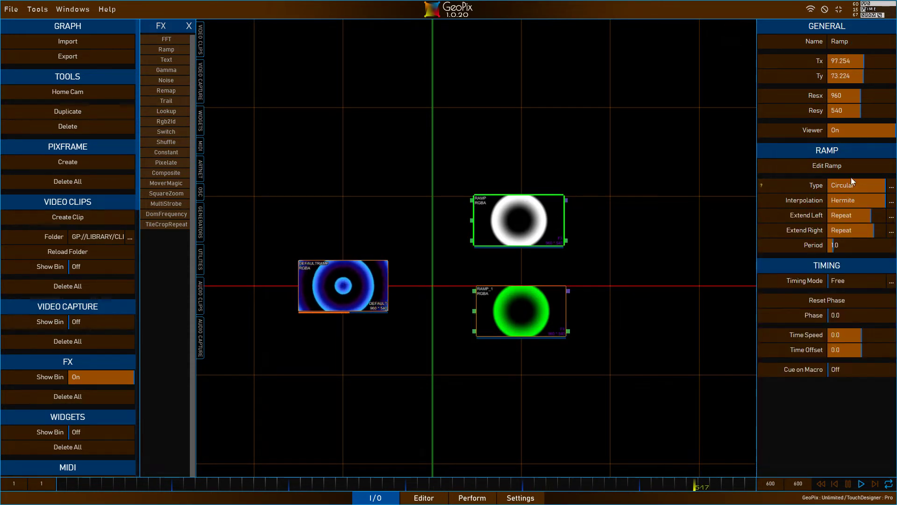
left_click(826, 166)
left_click(851, 220)
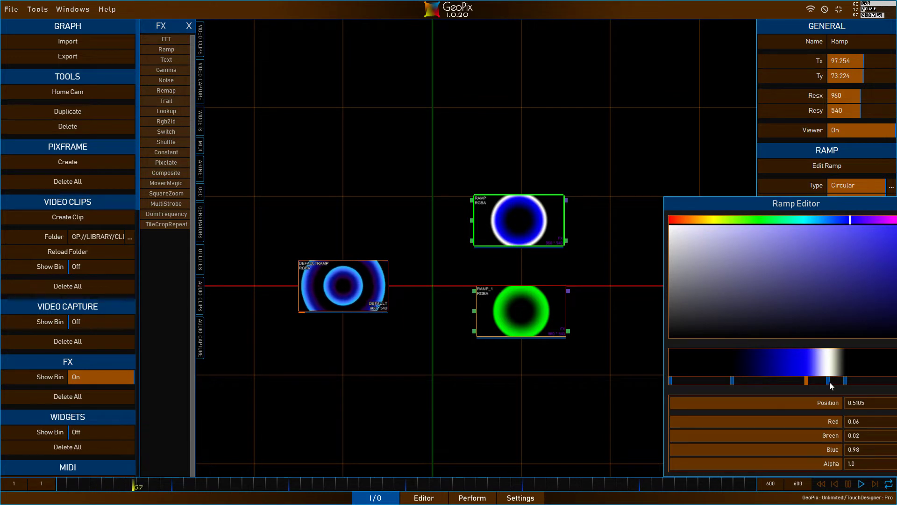
right_click(829, 382)
left_click_drag(808, 380, 821, 379)
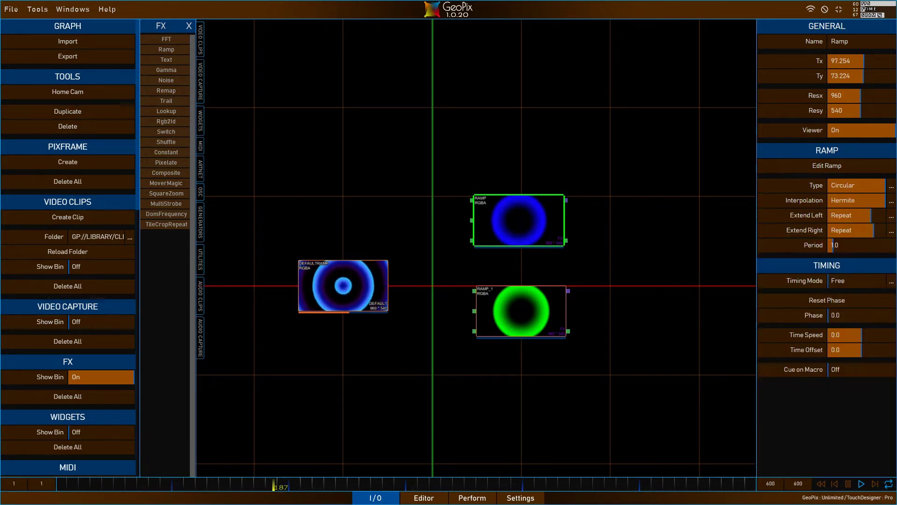
Step: In the Editor workspace, assign the blue Ramp texture to Projector1
left_click(435, 499)
scroll(491, 276, "up", 10)
left_click_drag(491, 276, 657, 191)
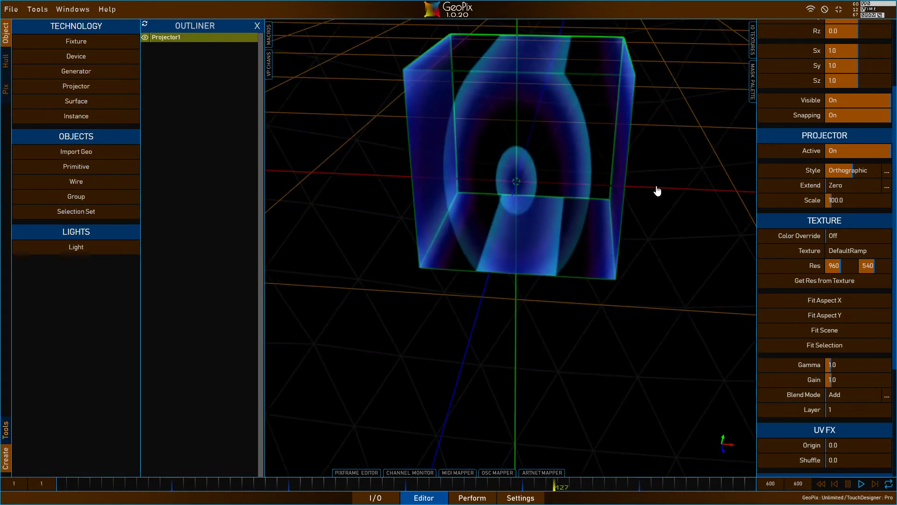
left_click(752, 41)
left_click(722, 94)
left_click(750, 26)
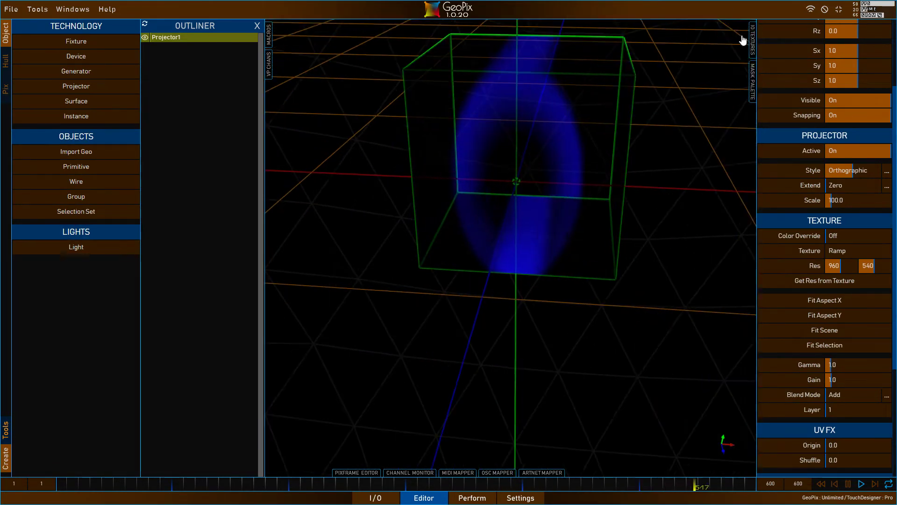
Step: Replace the Outliner with the Macros list, start a new macro, and move the Macro Tool window clear of the projector
scroll(598, 267, "down", 5)
left_click_drag(599, 267, 551, 246, "alt")
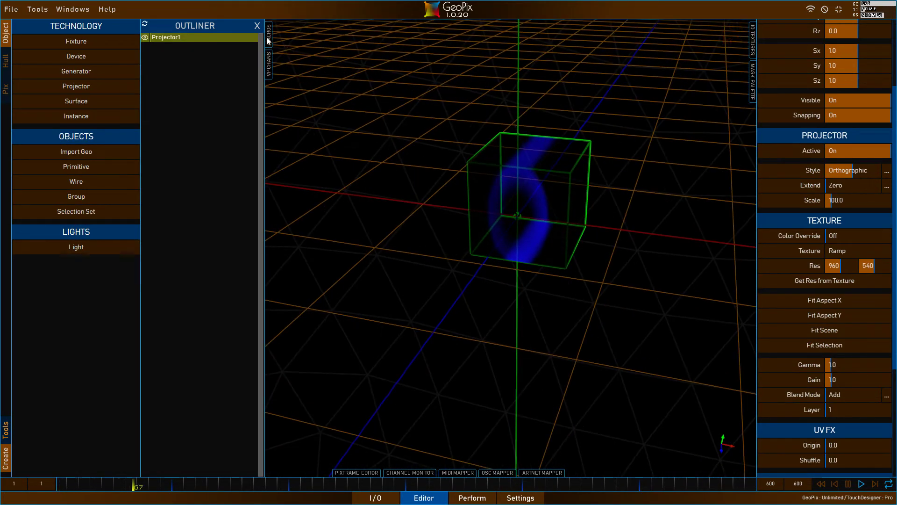
left_click(269, 34)
left_click(257, 26)
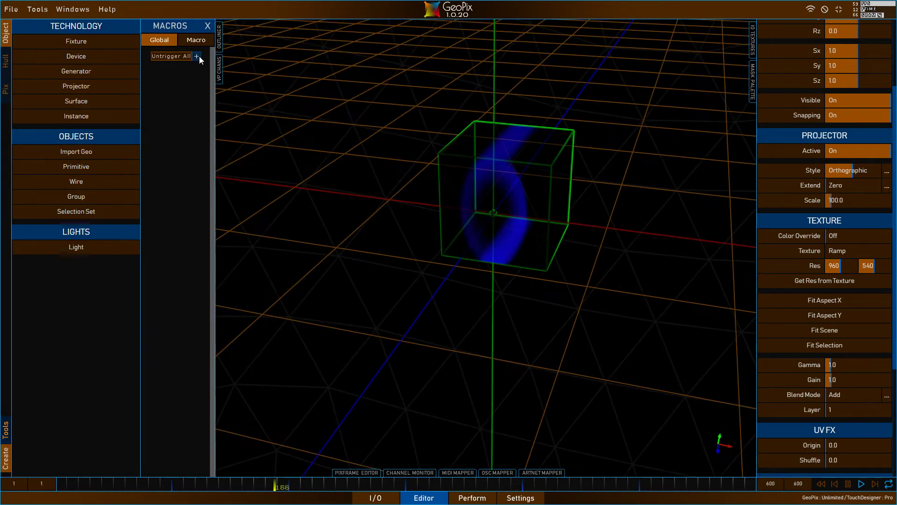
left_click(199, 56)
left_click_drag(745, 234, 181, 182)
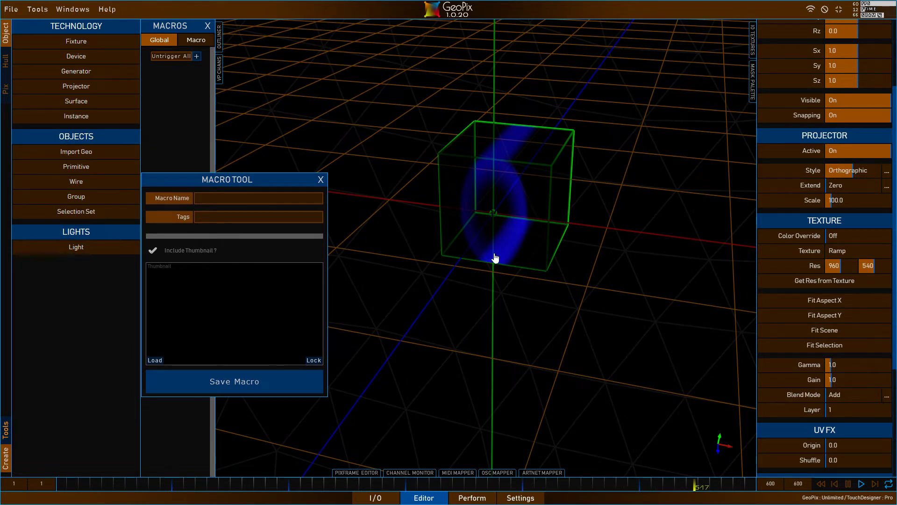
Step: Compare the projector's texture source with the IO graph, and select the unconnected green Ramp_1 node
left_click(394, 498)
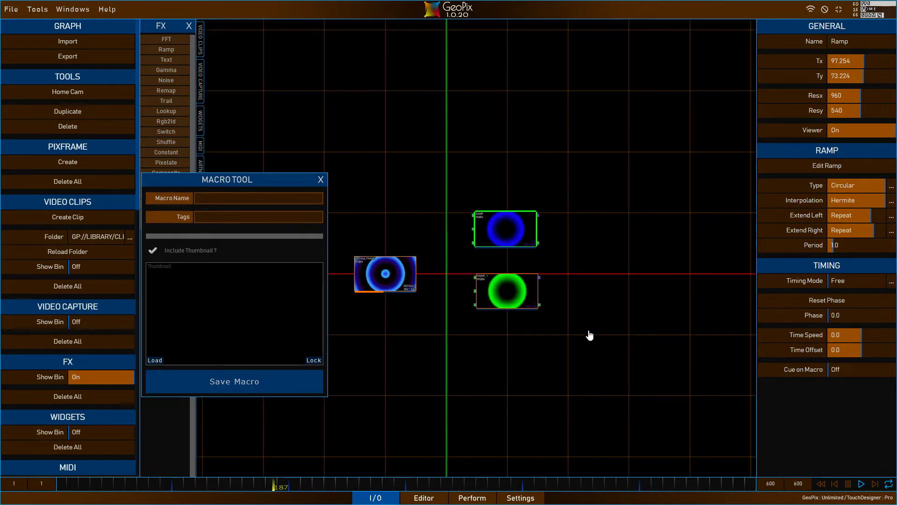
left_click(427, 499)
left_click(374, 497)
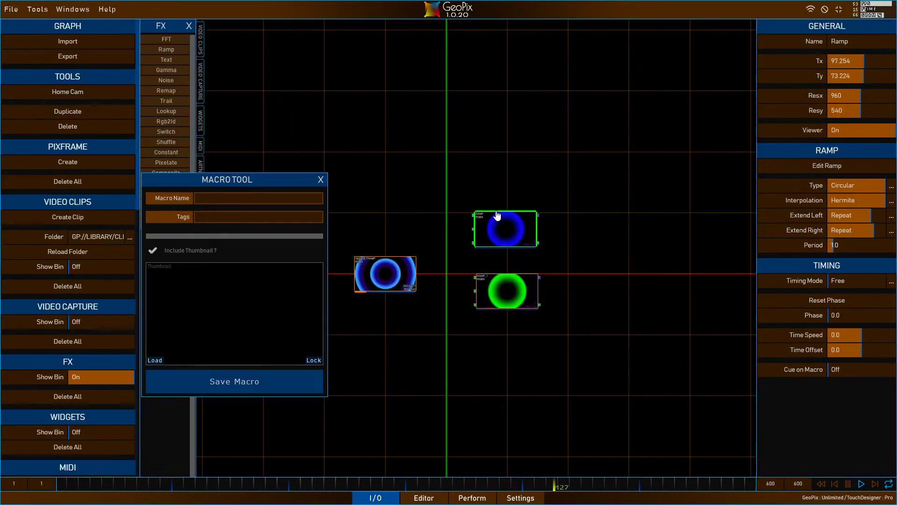
left_click(503, 292)
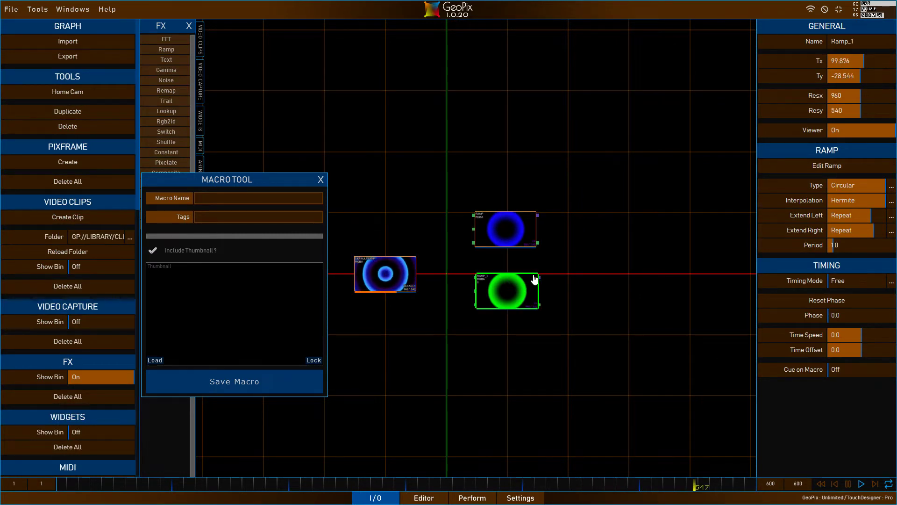
scroll(551, 290, "down", 3)
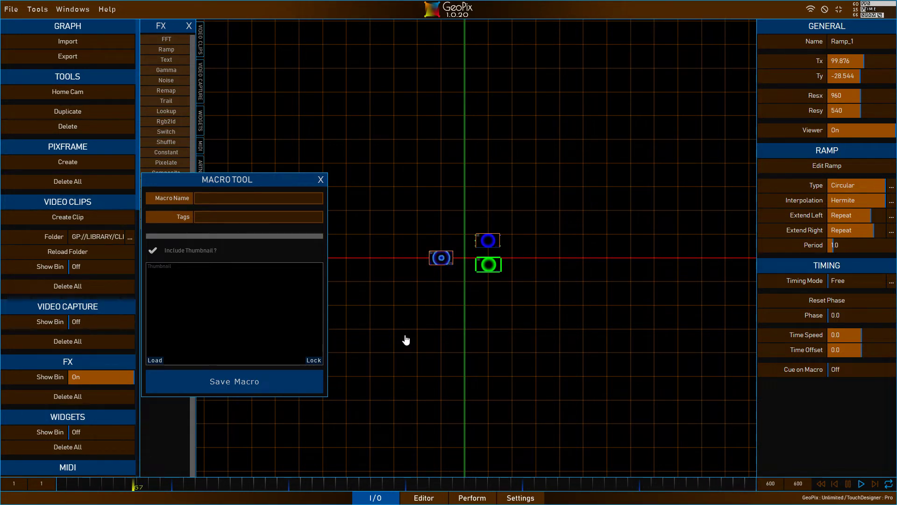
Step: Move the Macro Tool window closer to the nodes in the IO graph and select the blue Ramp node
left_click_drag(248, 179, 305, 190)
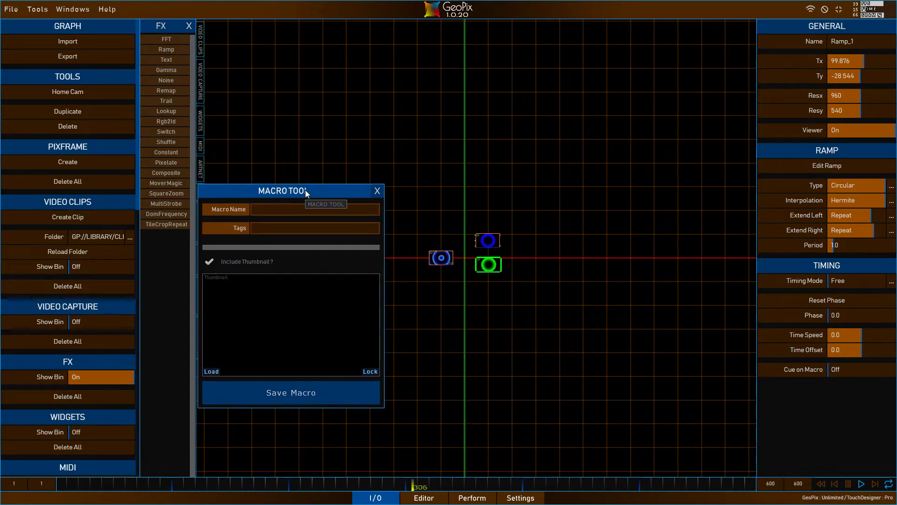
mouse_move(360, 287)
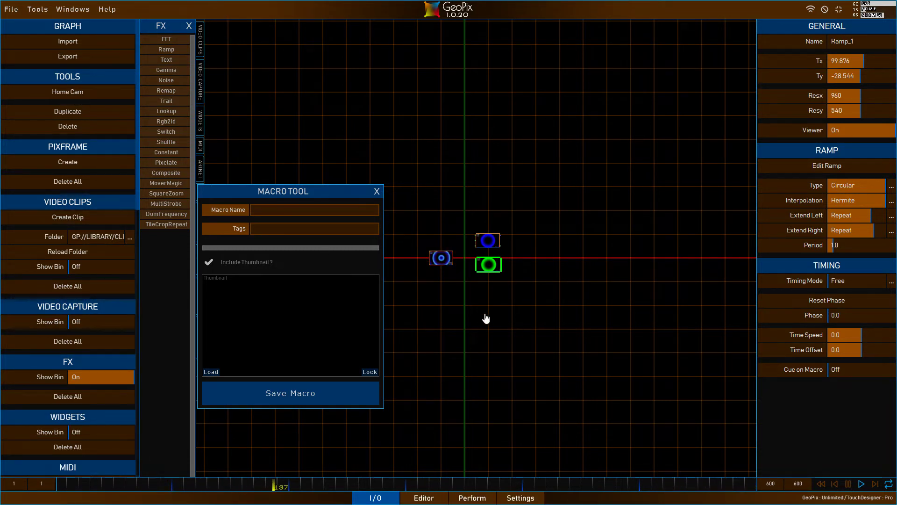
left_click(425, 499)
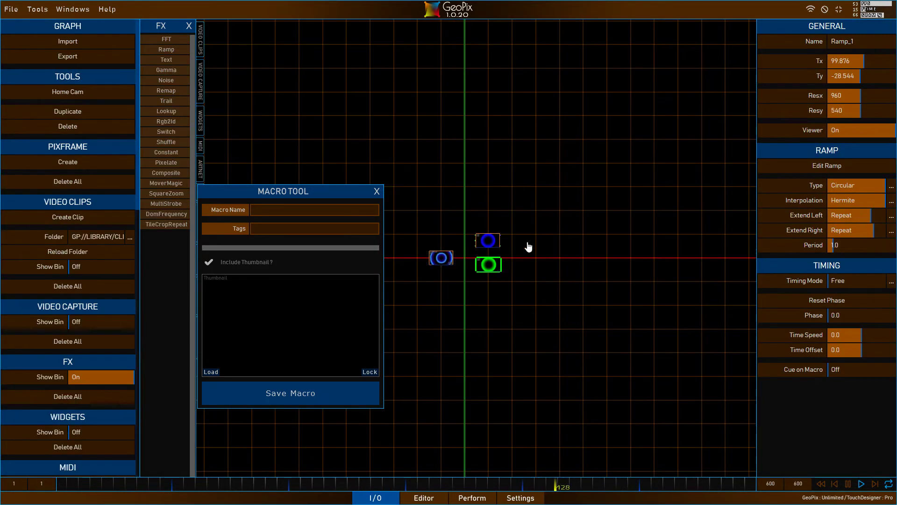
key("Tab")
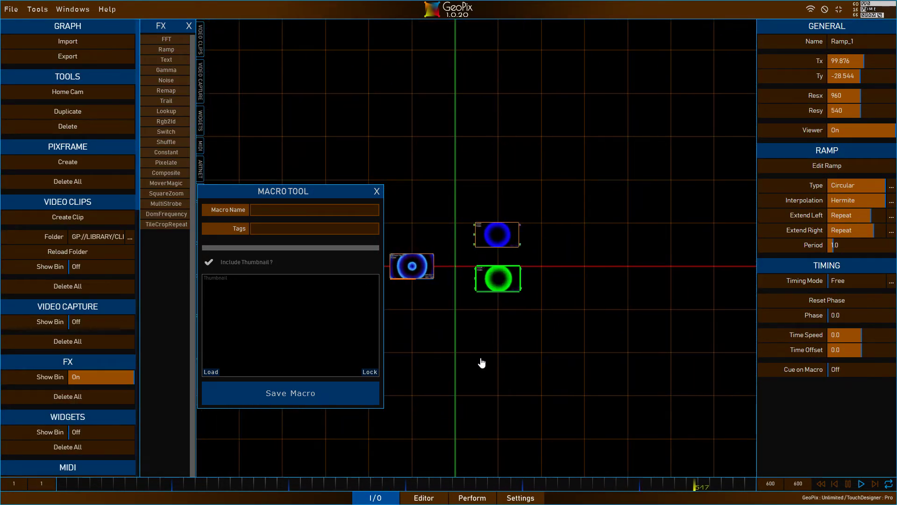
left_click(496, 234)
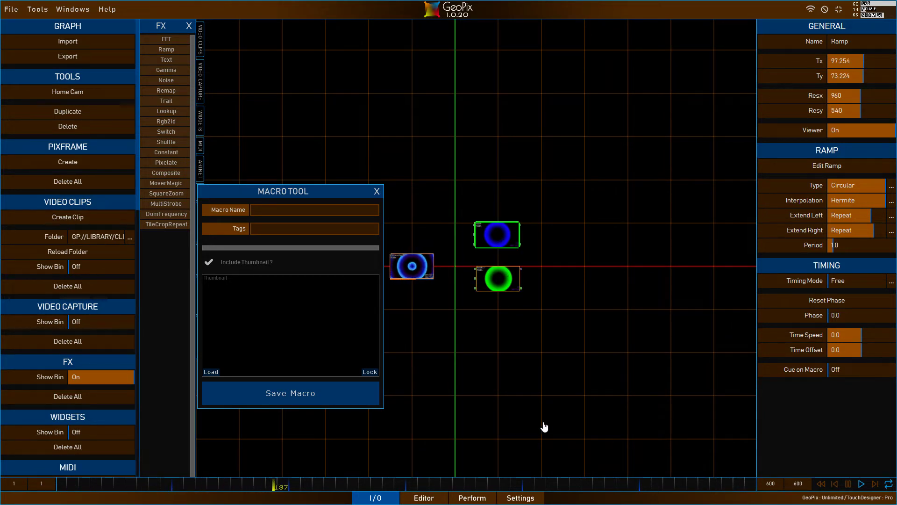
Step: In the Editor workspace, show the Outliner, duplicate Projector1, and place the copy in front of the original
left_click(413, 499)
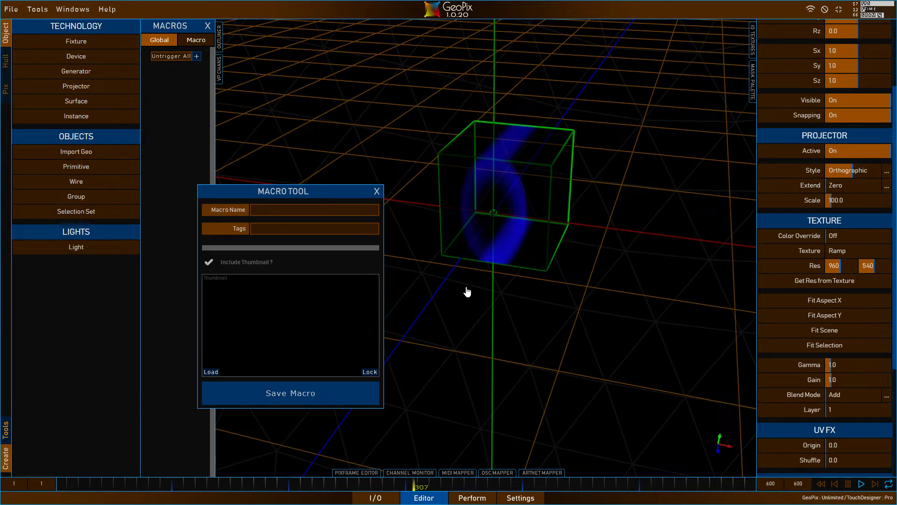
left_click(219, 36)
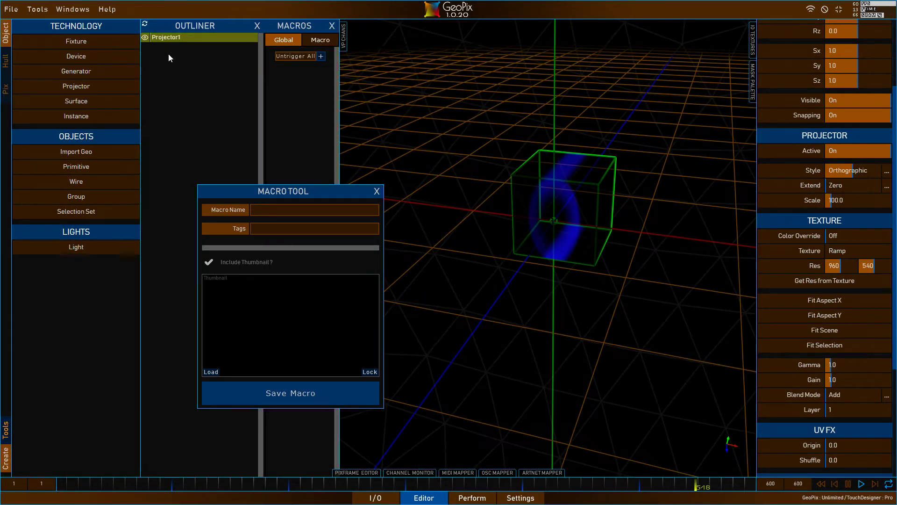
key("ctrl+d")
left_click(554, 313)
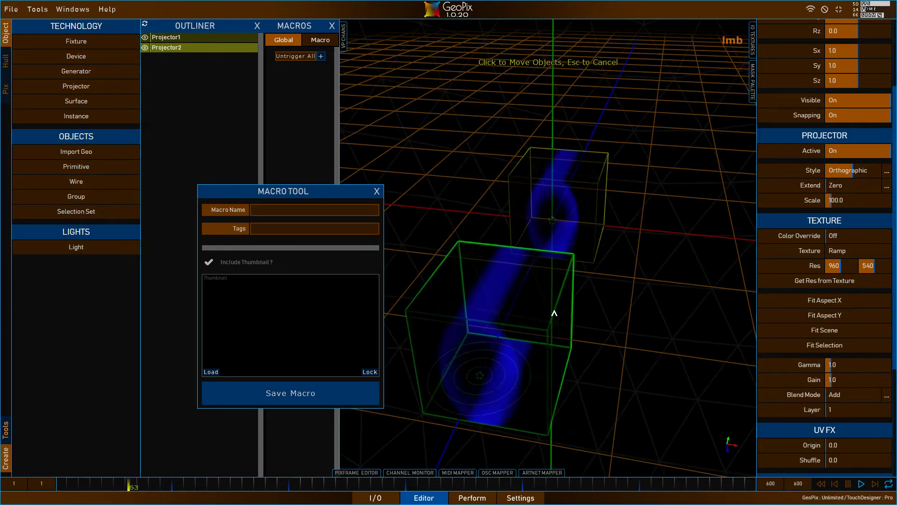
left_click_drag(554, 314, 563, 403)
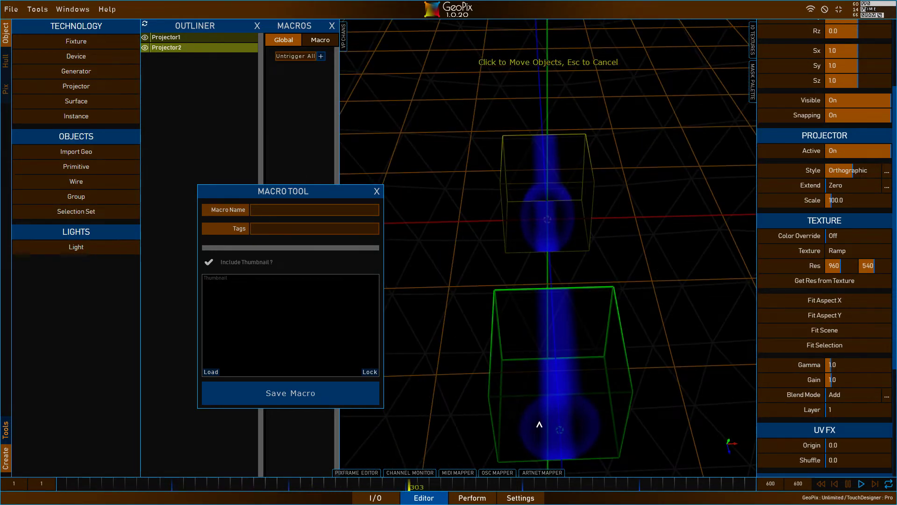
left_click_drag(540, 424, 593, 380, "alt")
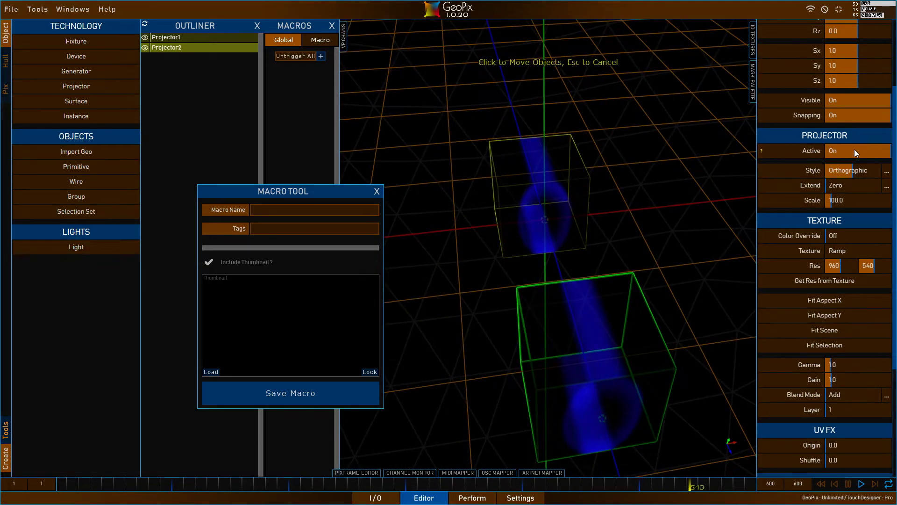
Step: Turn off the Active parameter of Projector2 and deselect it
left_click(831, 151)
left_click_drag(537, 290, 606, 409, "alt")
left_click(606, 409)
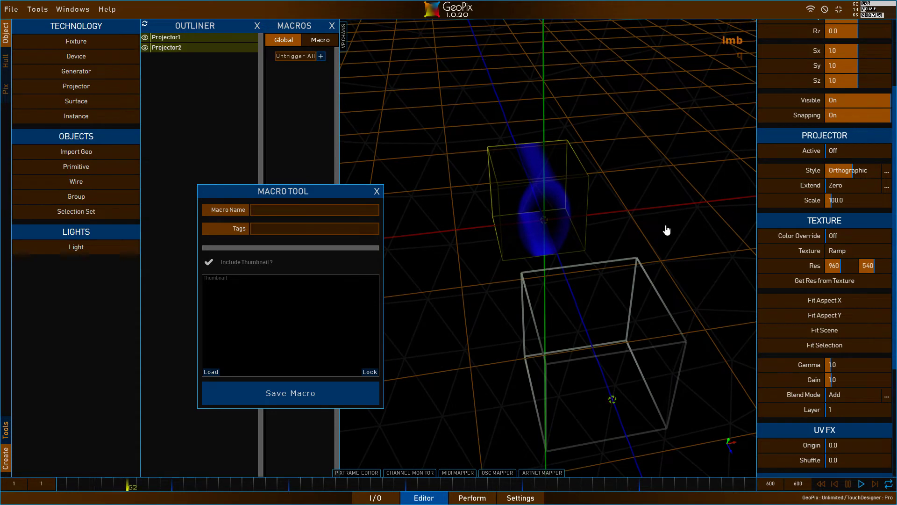
left_click_drag(667, 230, 610, 203, "alt")
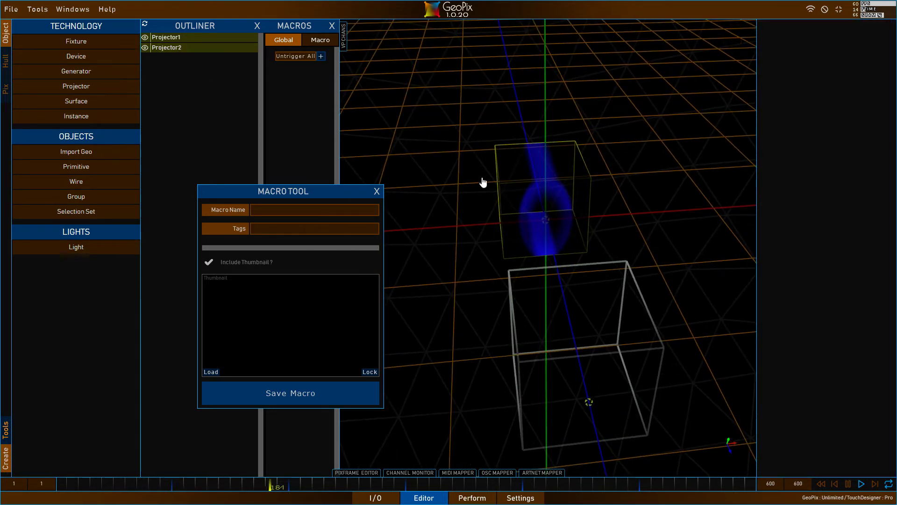
Step: Select Projector2 and assign the green Ramp_1 texture to it from the IO textures
left_click(531, 180)
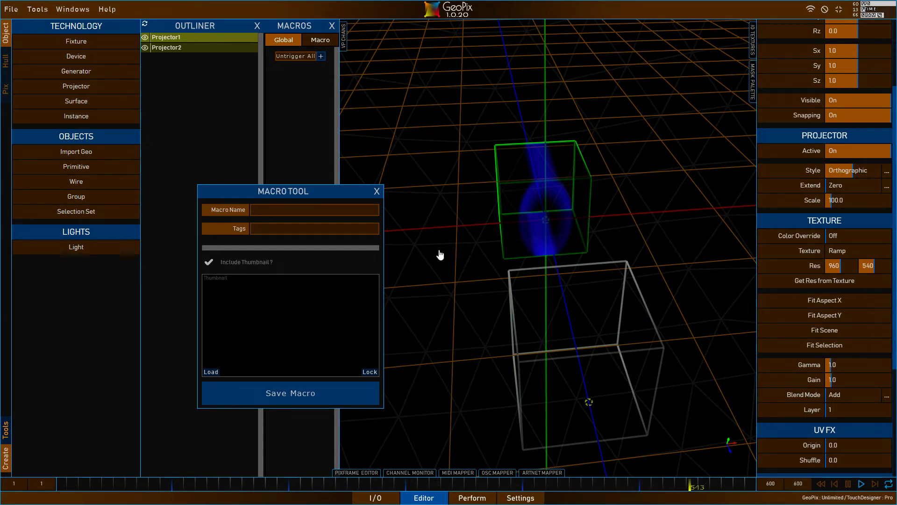
left_click(598, 269)
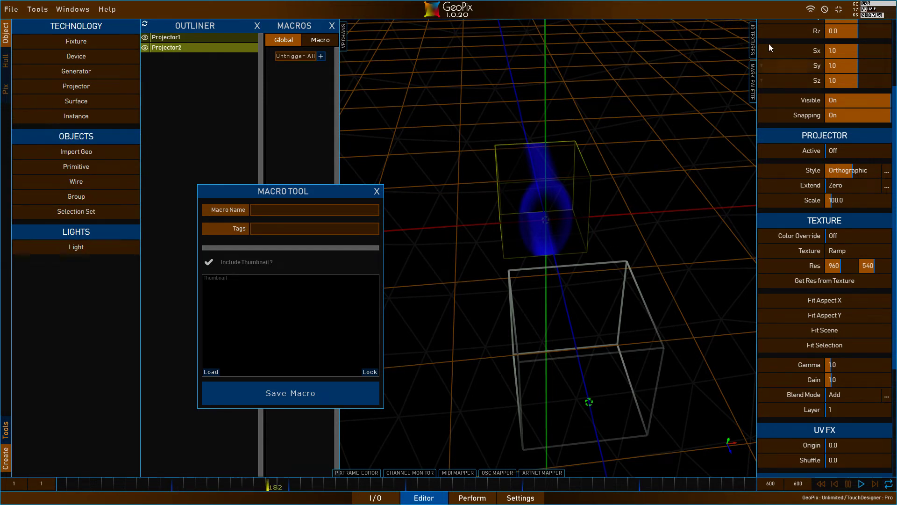
left_click(752, 40)
left_click(720, 130)
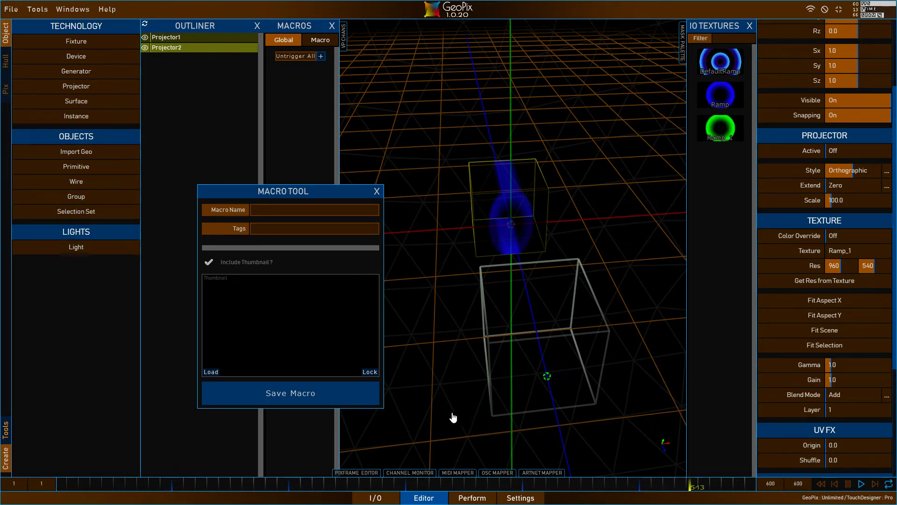
Step: In the I/O workspace, move the Macro Tool window lower and examine the blue and green Ramp nodes
left_click(384, 493)
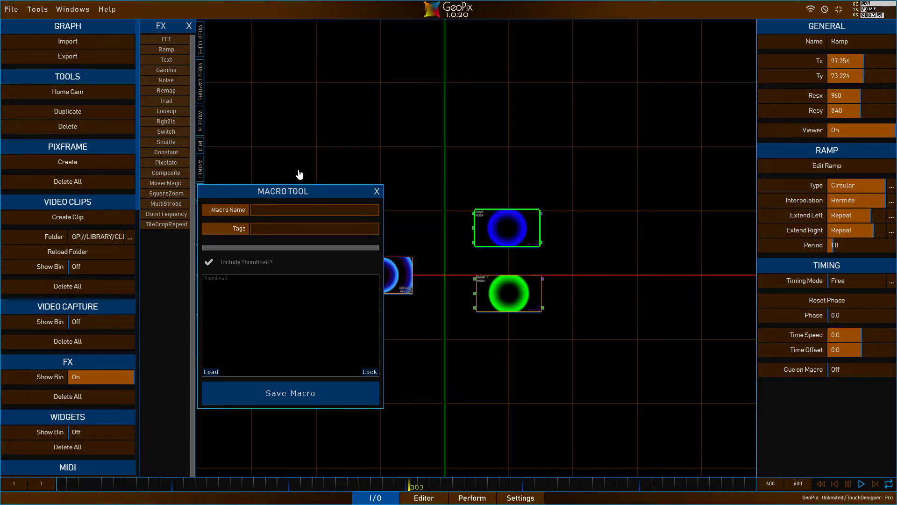
left_click_drag(304, 193, 338, 243)
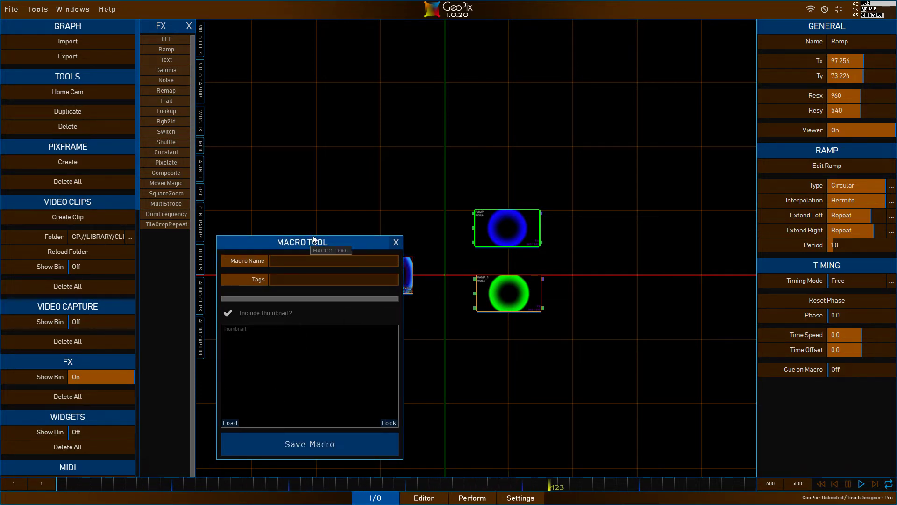
mouse_move(315, 241)
left_mouse_down()
mouse_move(325, 233)
mouse_move(322, 244)
left_mouse_up()
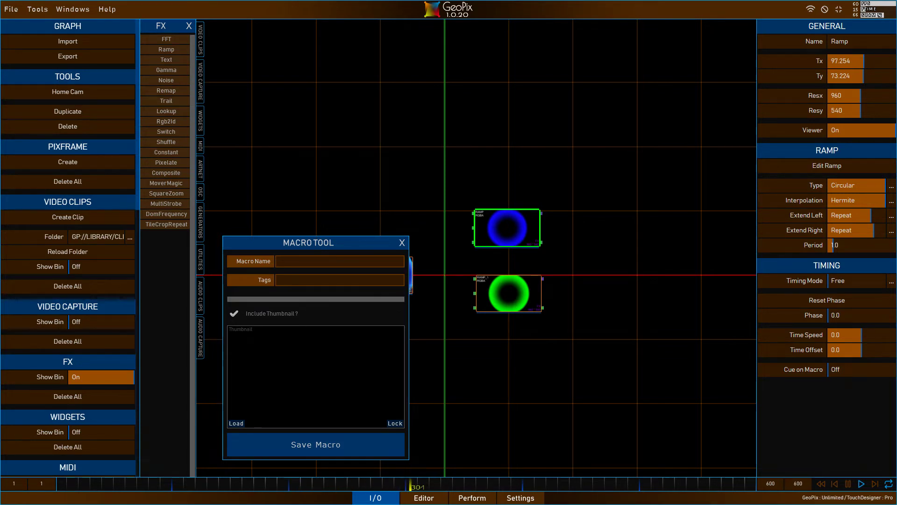
right_click_drag(450, 140, 600, 354)
right_click_drag(601, 355, 468, 169)
Step: Turn off the Viewer of the green Ramp_1 node and move the node further below the blue Ramp node
left_click(577, 353)
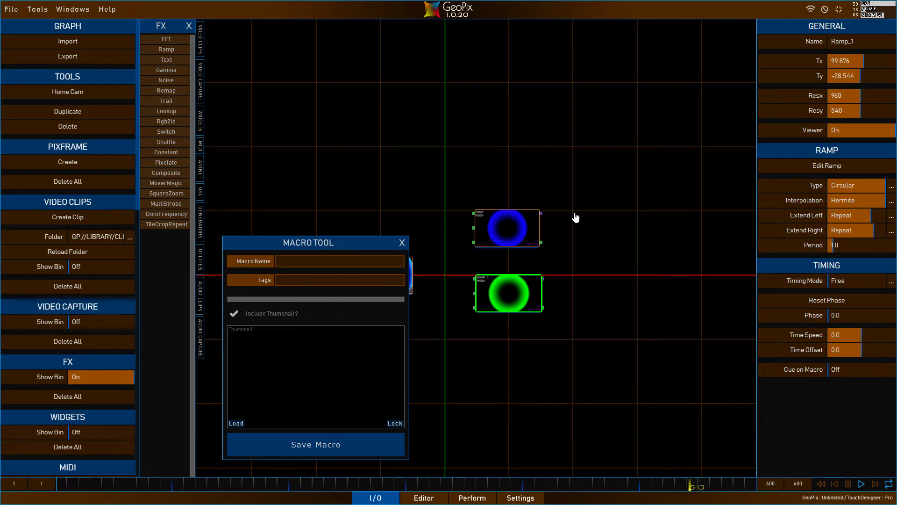
left_click(831, 134)
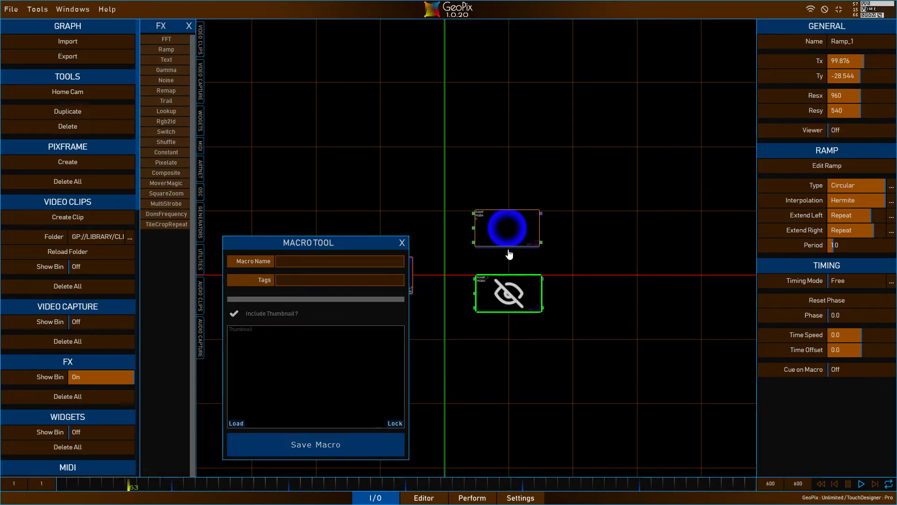
left_click_drag(502, 282, 548, 405)
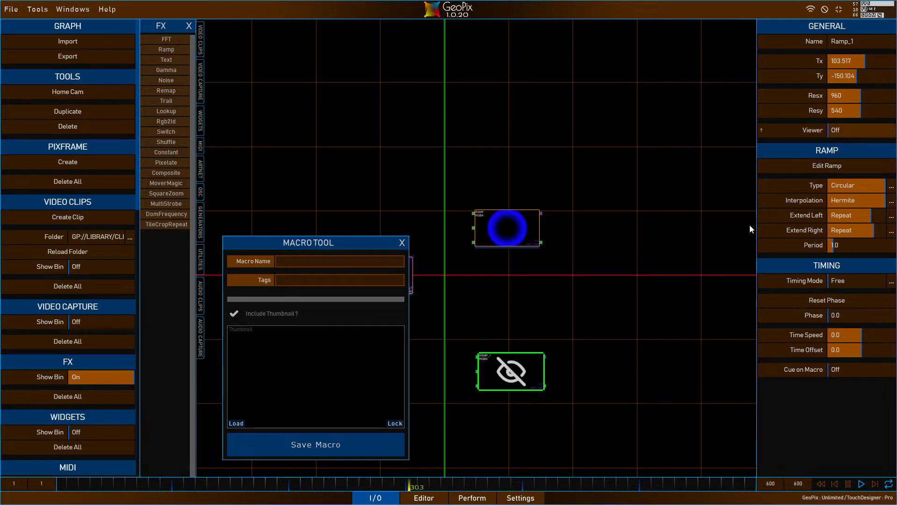
Step: Delete Projector2 in the Editor workspace, and move the Ramp_1 node slightly lower in the IO graph
left_click(424, 497)
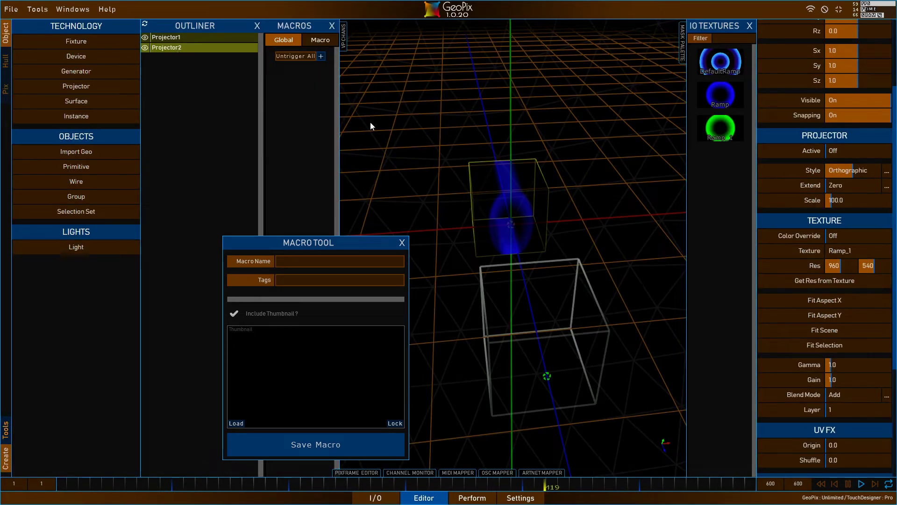
key("Delete")
left_click(373, 498)
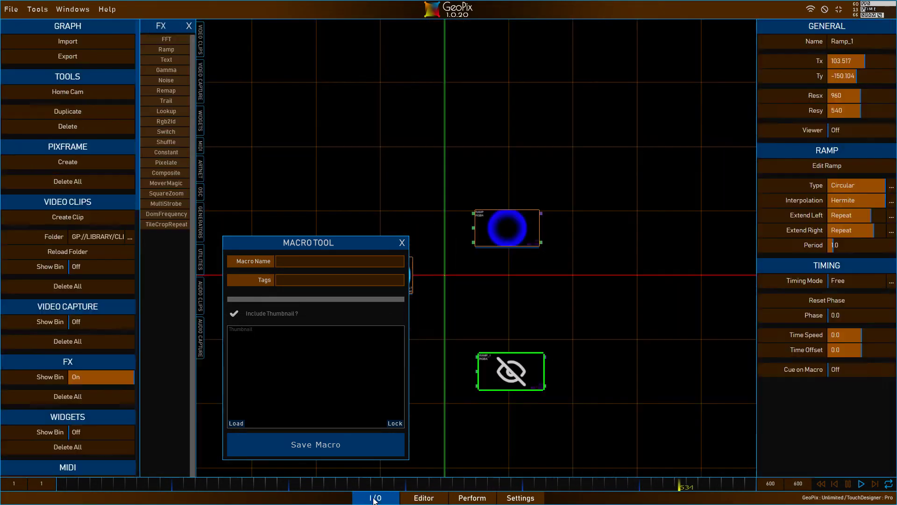
left_click_drag(518, 372, 518, 391)
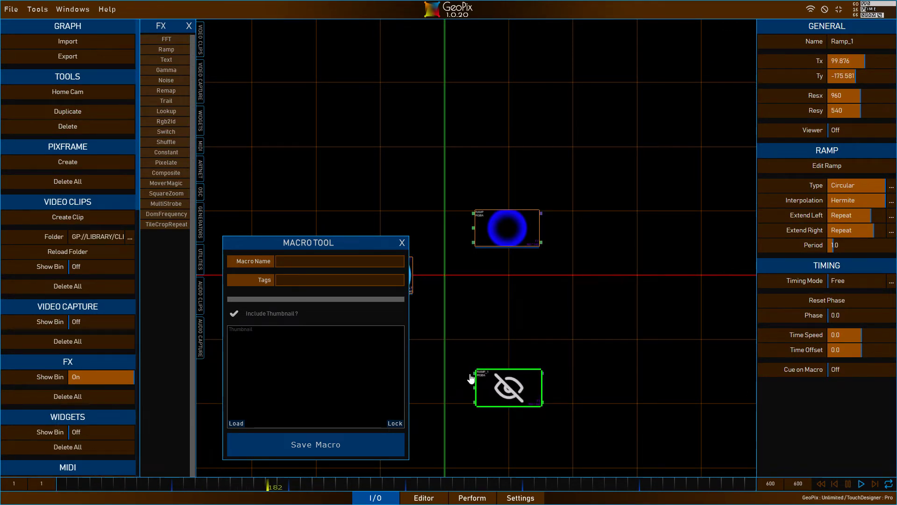
Step: Turn the Ramp_1 node's Viewer back on, and toggle it off and on once more
left_click_drag(502, 332, 569, 268)
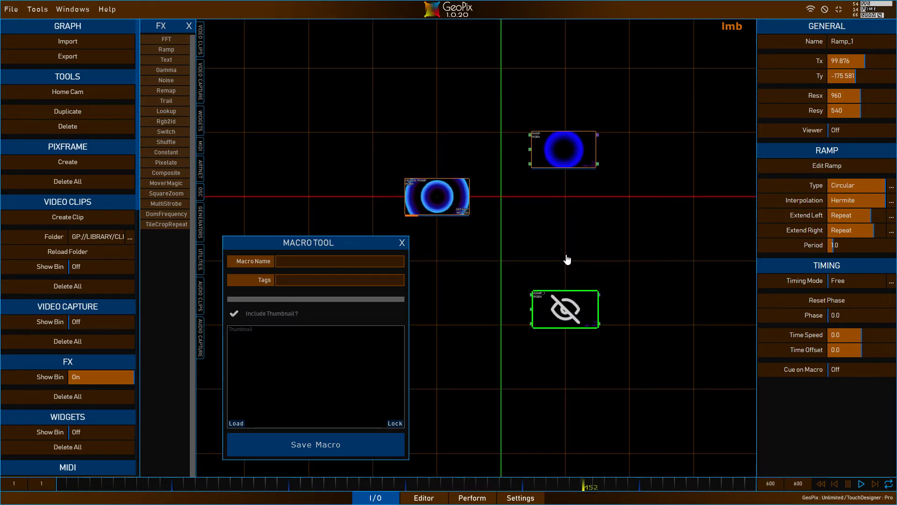
left_click(835, 131)
left_click_drag(637, 350, 728, 228)
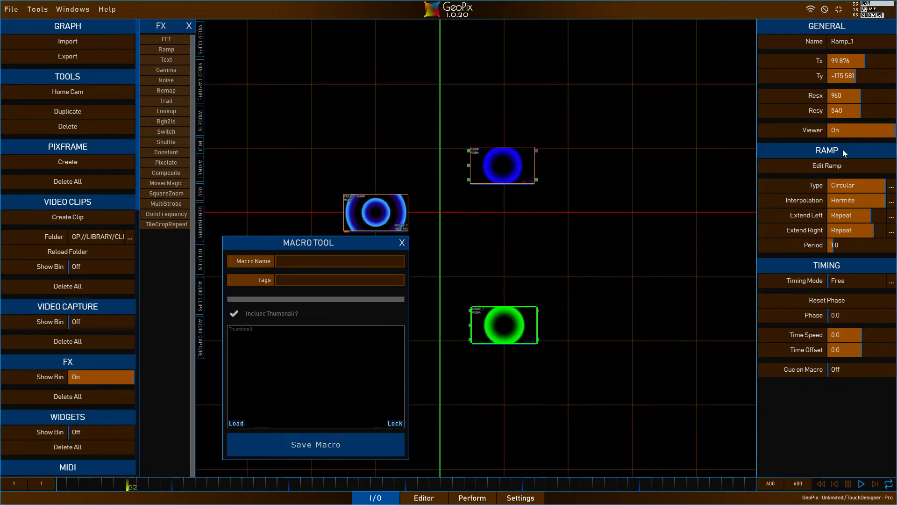
left_click(845, 133)
left_click(844, 133)
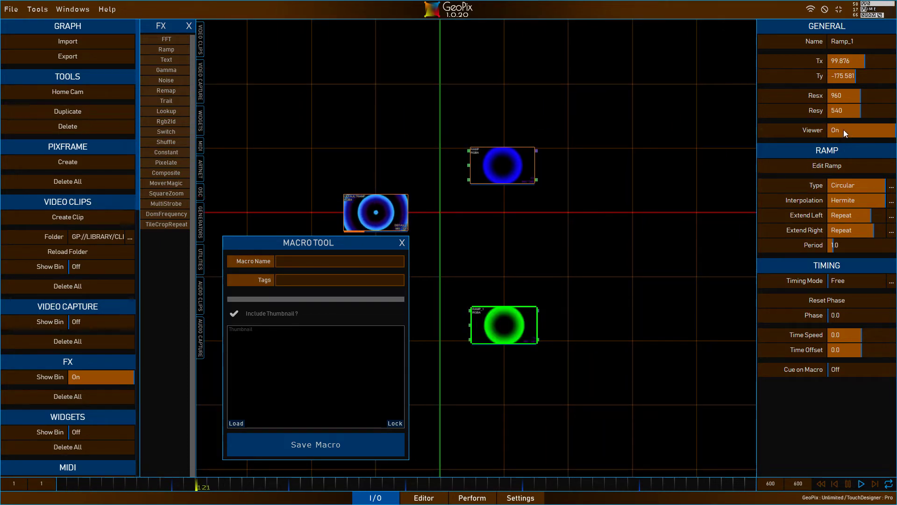
Step: Close the Macro Tool window and start a new, empty project
left_click(402, 243)
left_click(10, 10)
left_click(16, 26)
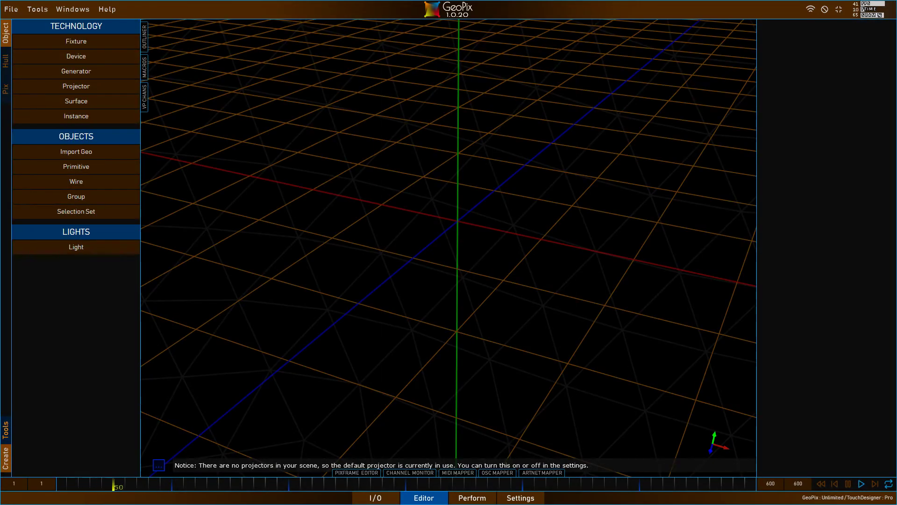
Step: Switch to the GeoPix Release Notes page in the browser and read the Viewer toggle entry and the Changes list
key("alt+Tab")
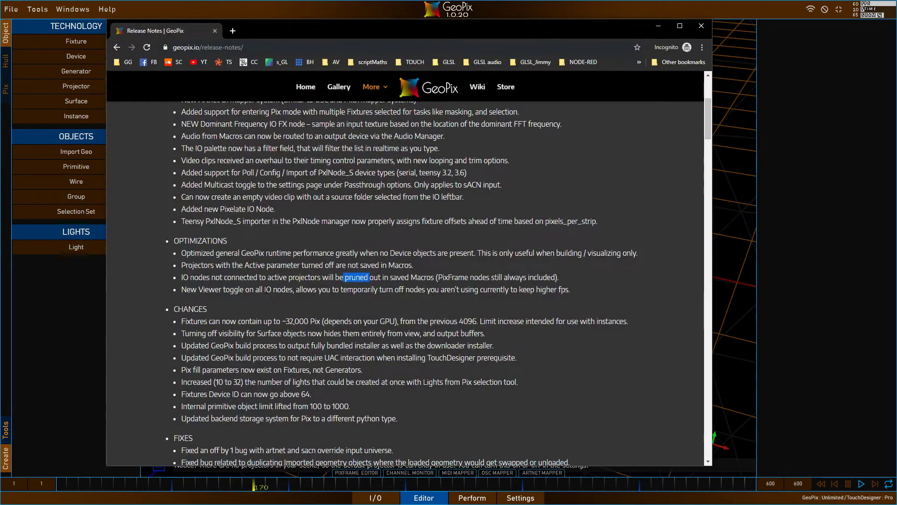
left_click_drag(234, 290, 293, 289)
left_click(300, 320)
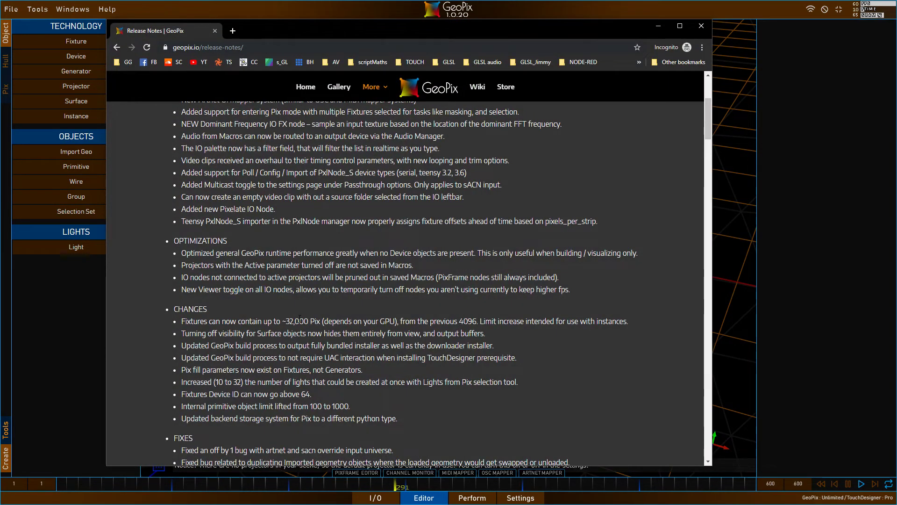
left_click_drag(207, 321, 258, 333)
left_click(258, 333)
scroll(389, 344, "down", 2)
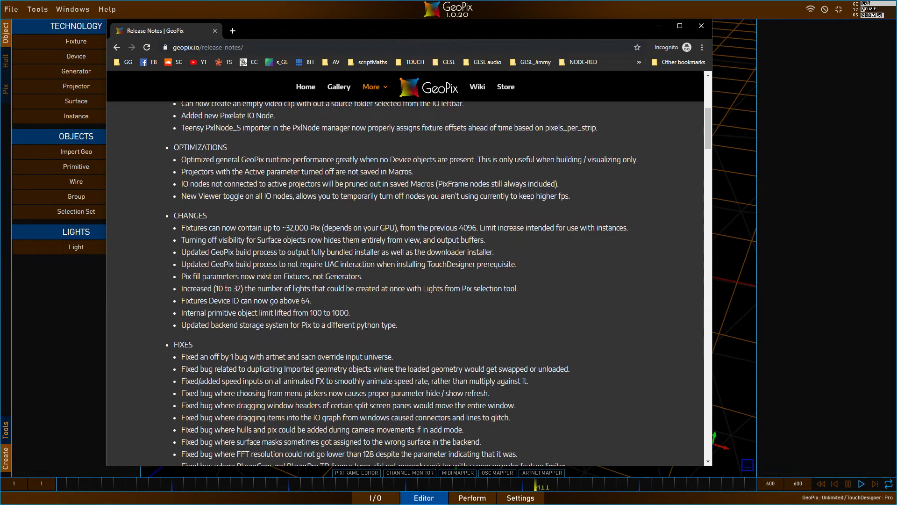
Step: Skim the full Fixes list in the release notes, highlighting its entries and clearing the highlight
scroll(368, 326, "down", 5)
left_click_drag(364, 449, 148, 207)
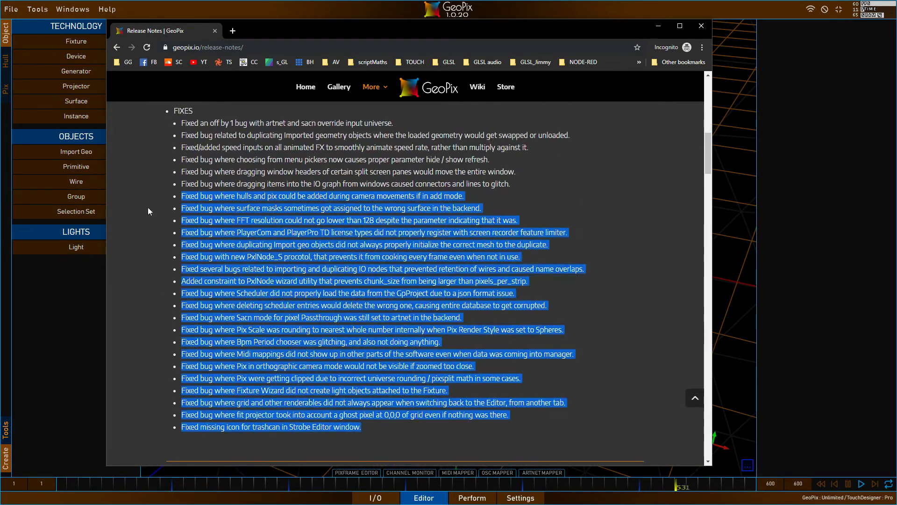
left_click(148, 208)
scroll(148, 208, "up", 3)
left_click_drag(181, 260, 436, 310)
scroll(437, 313, "down", 6)
scroll(437, 309, "up", 5)
left_click(422, 309)
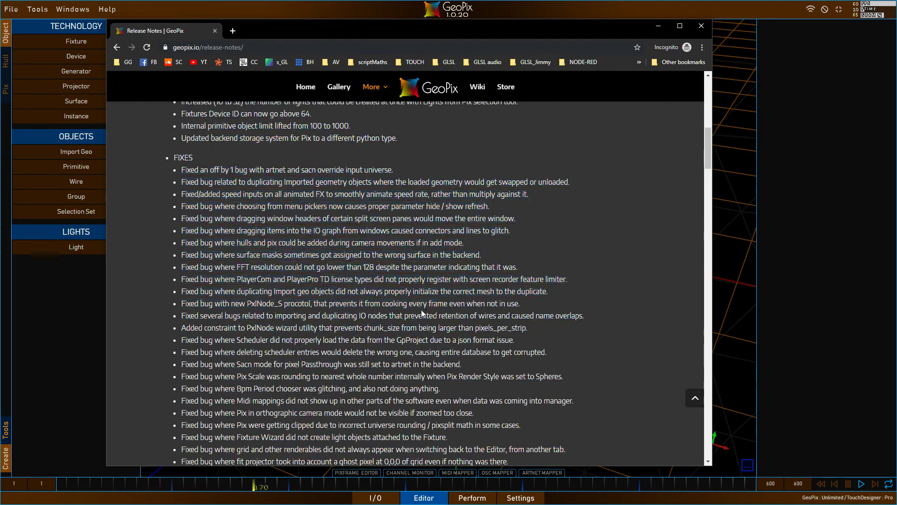
Step: Return to the Changes section and highlight the ~32,000 Pix limit for Fixtures
scroll(422, 312, "up", 4)
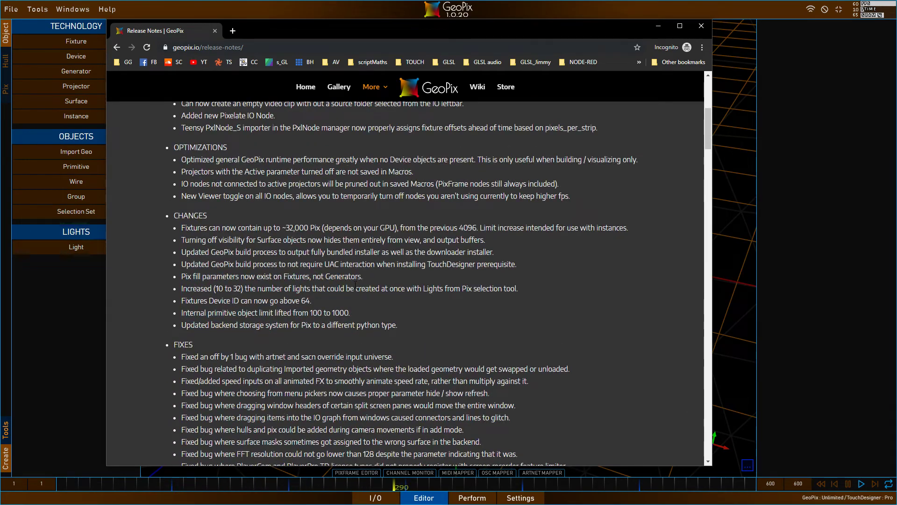
left_click_drag(283, 228, 302, 229)
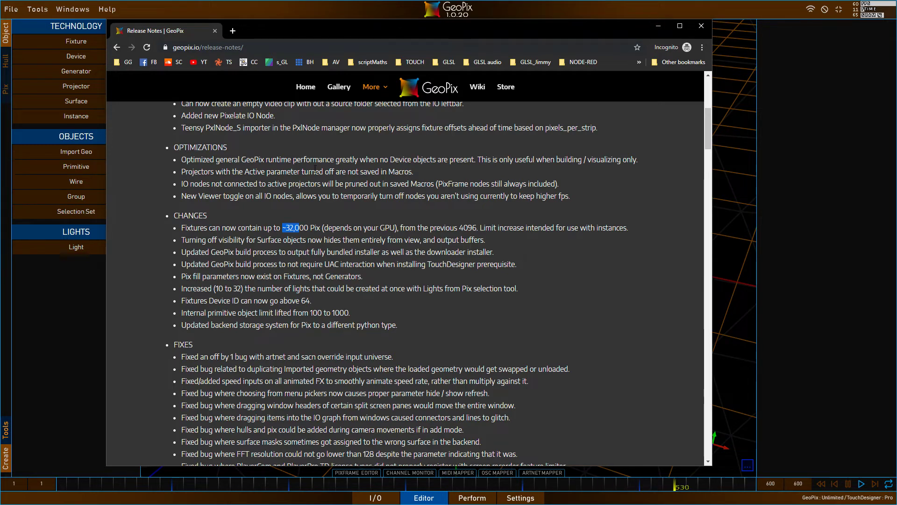
Step: Highlight the ~32,000 Pix limit, its GPU dependence and the mention of instances in the Fixtures entry of the Changes list
left_click_drag(286, 227, 314, 228)
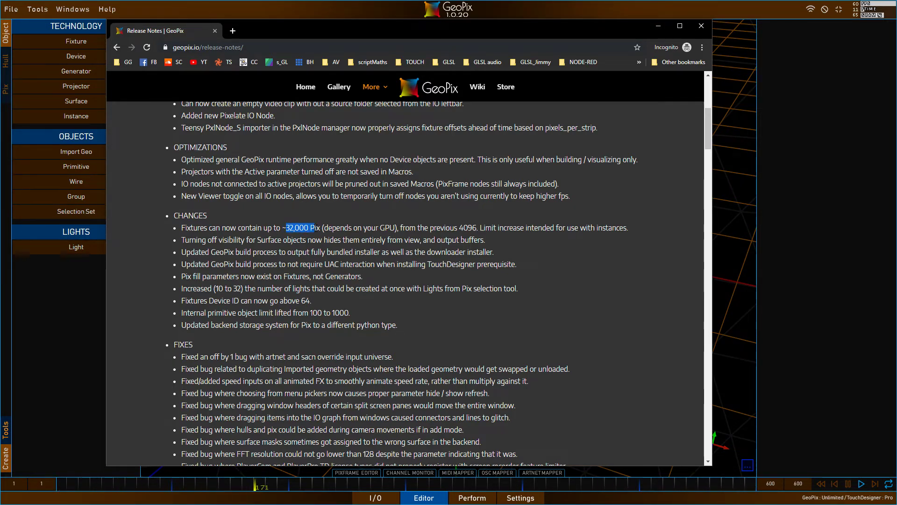
left_click(317, 227)
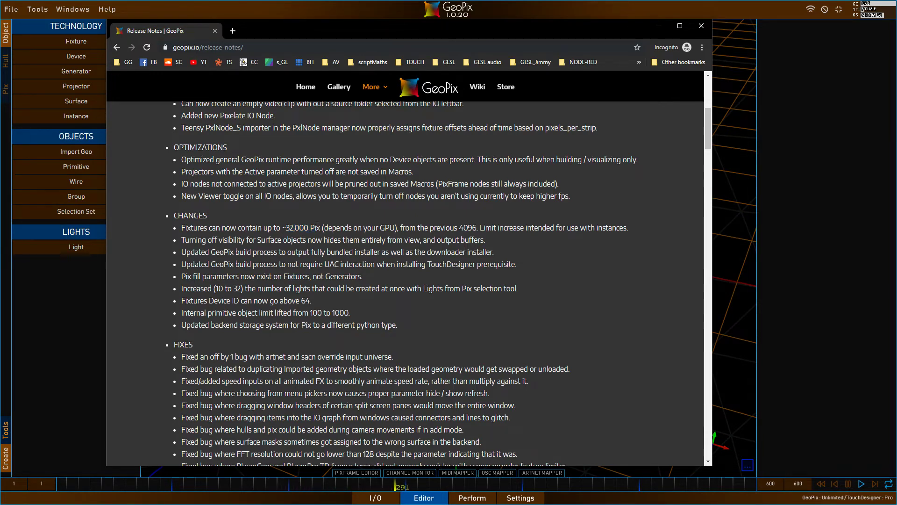
left_click_drag(391, 228, 395, 228)
double_click(392, 227)
double_click(293, 228)
left_click(310, 248)
double_click(293, 228)
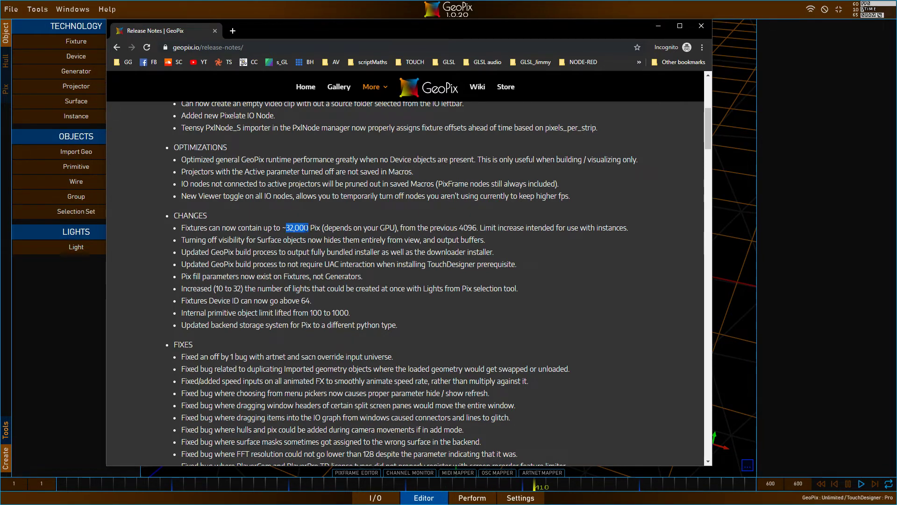
left_click_drag(628, 229, 597, 229)
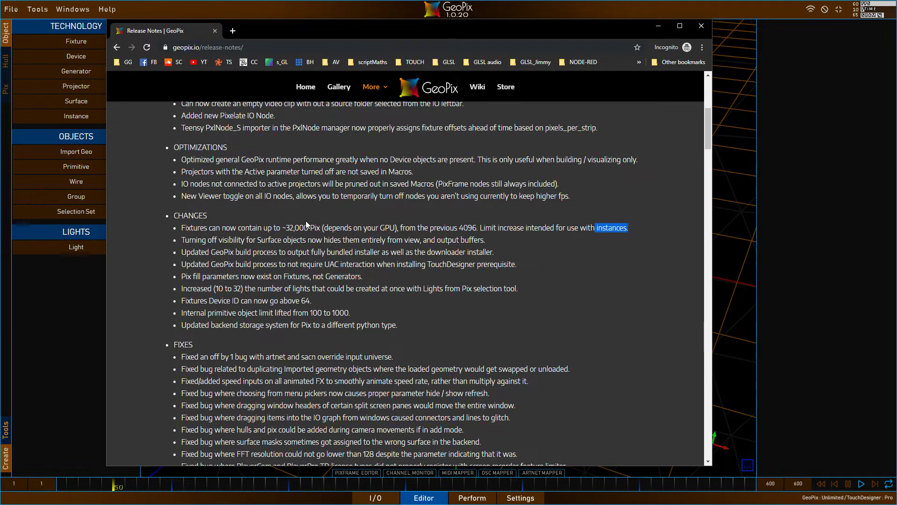
left_click_drag(308, 228, 286, 228)
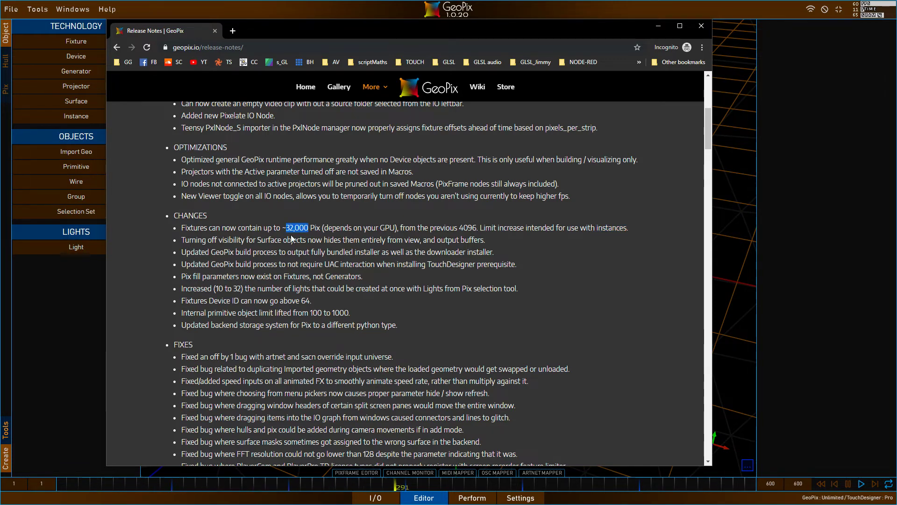
left_click(370, 271)
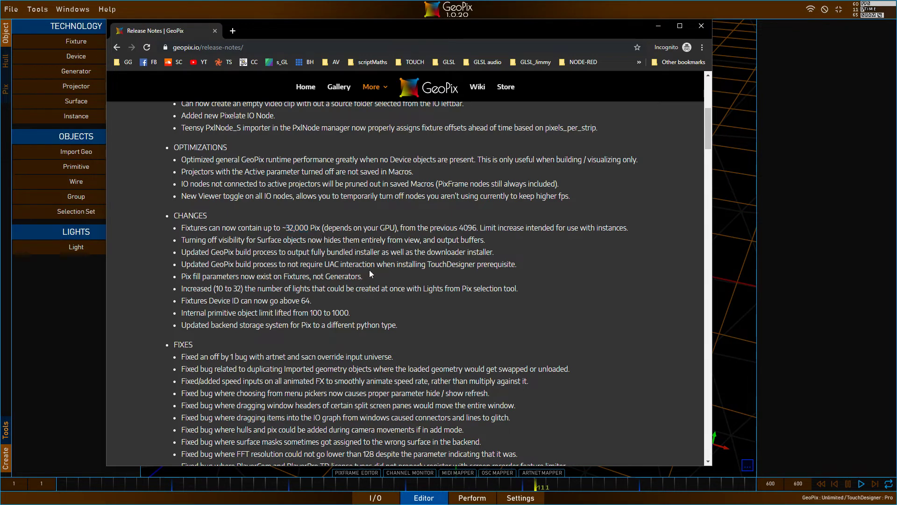
left_click_drag(596, 228, 627, 232)
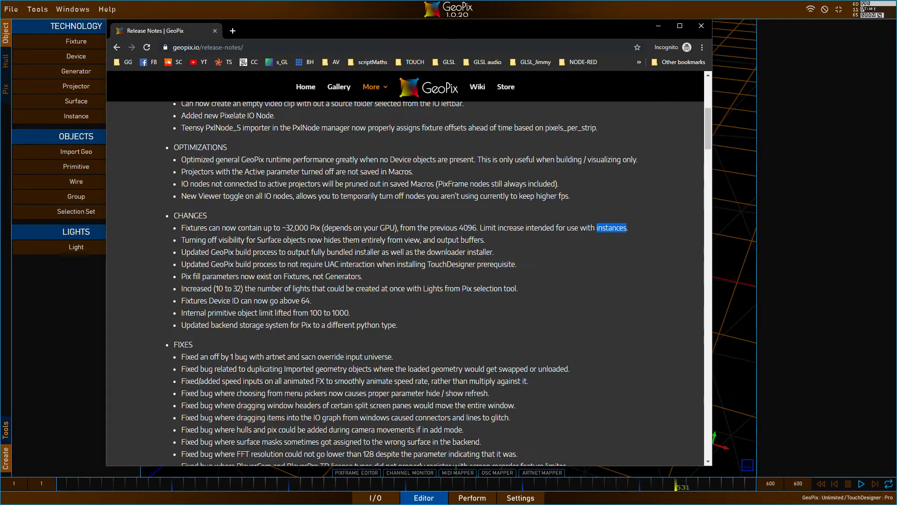
Step: Highlight the Changes entry about Surface object visibility, and reposition the release notes browser window over the GeoPix editor
left_click(190, 240)
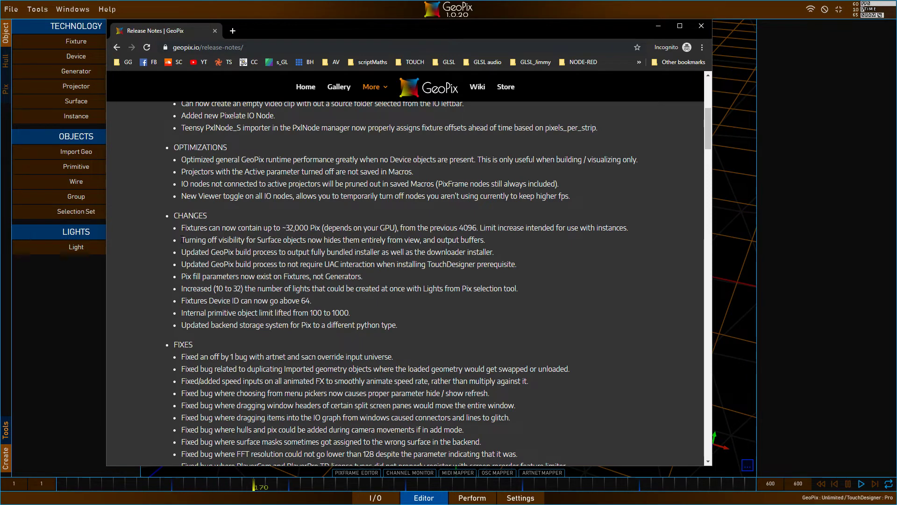
left_click_drag(182, 240, 486, 241)
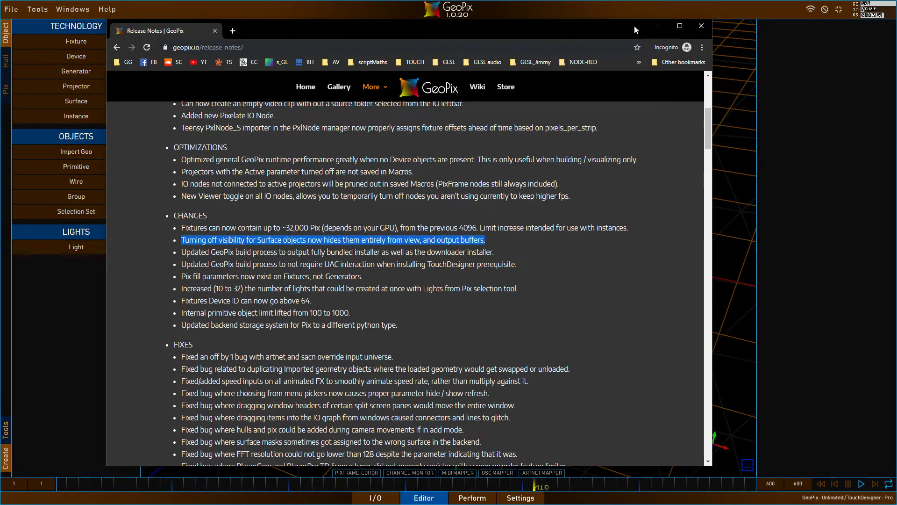
left_click(658, 26)
left_click(148, 35)
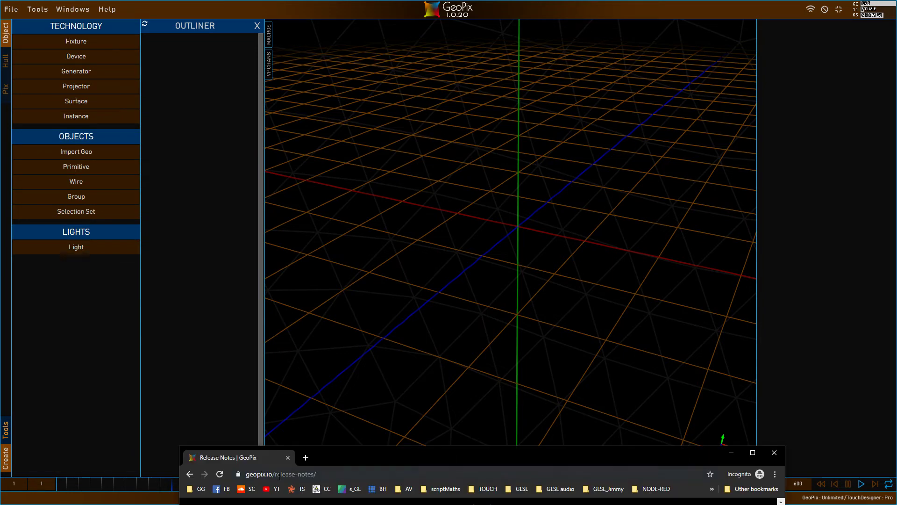
left_click_drag(386, 462, 433, 128)
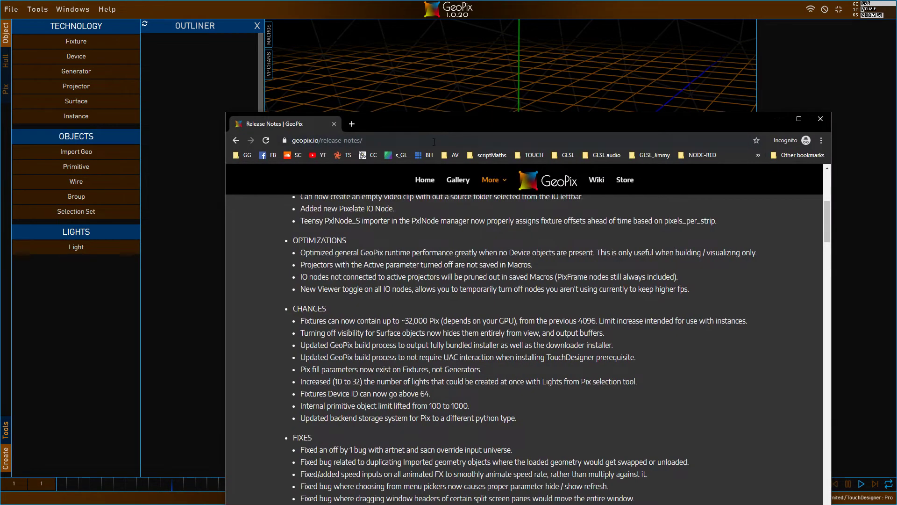
Step: Read the entry on the bundled installer build, highlighting the words about the build process and the downloader installer
left_click_drag(338, 345, 387, 346)
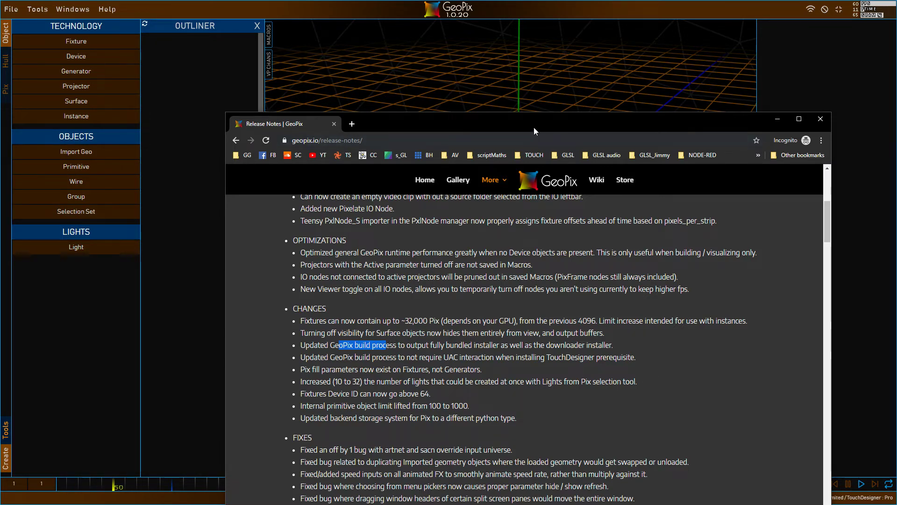
left_click_drag(534, 131, 530, 126)
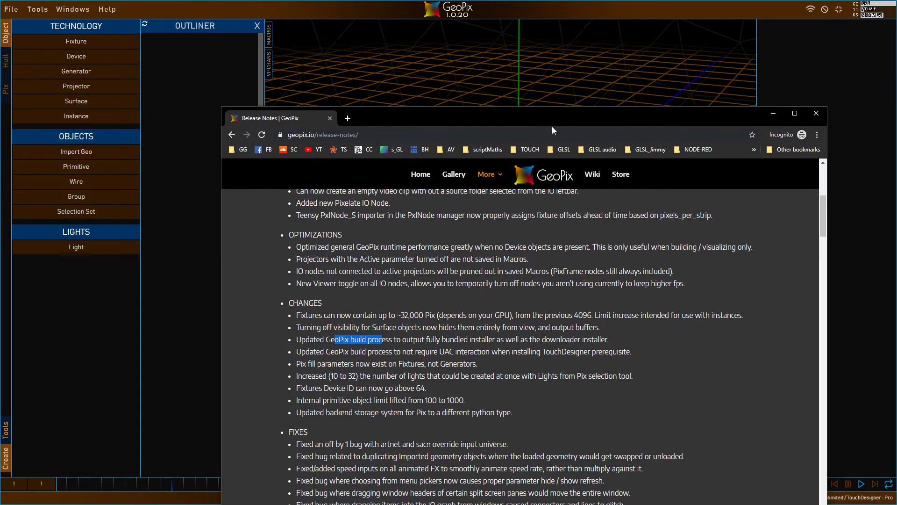
triple_click(565, 340)
double_click(567, 341)
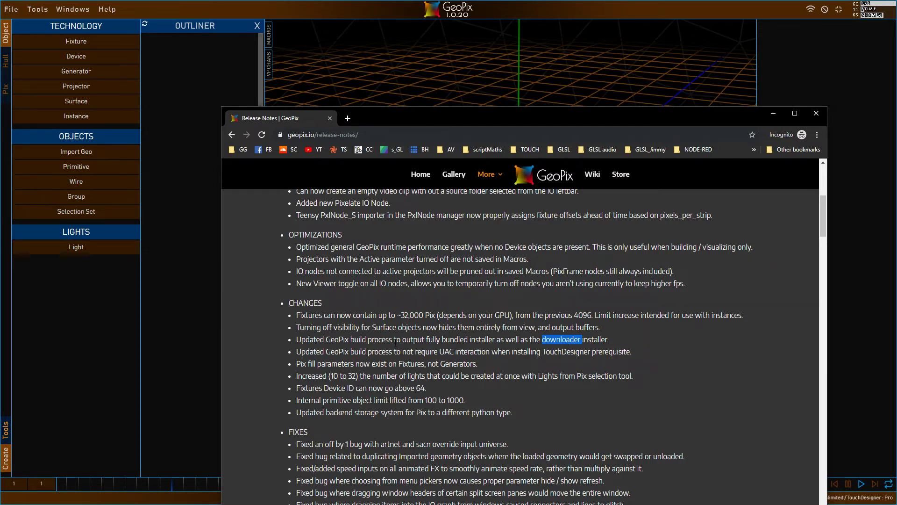
double_click(599, 340)
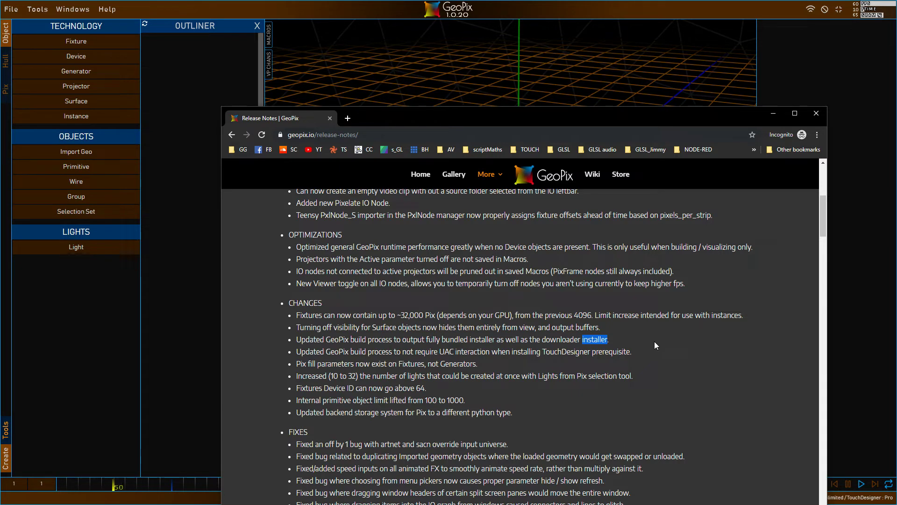
Step: Highlight the Changes entry about not requiring UAC interaction when installing the TouchDesigner prerequisite
left_click_drag(633, 352, 281, 351)
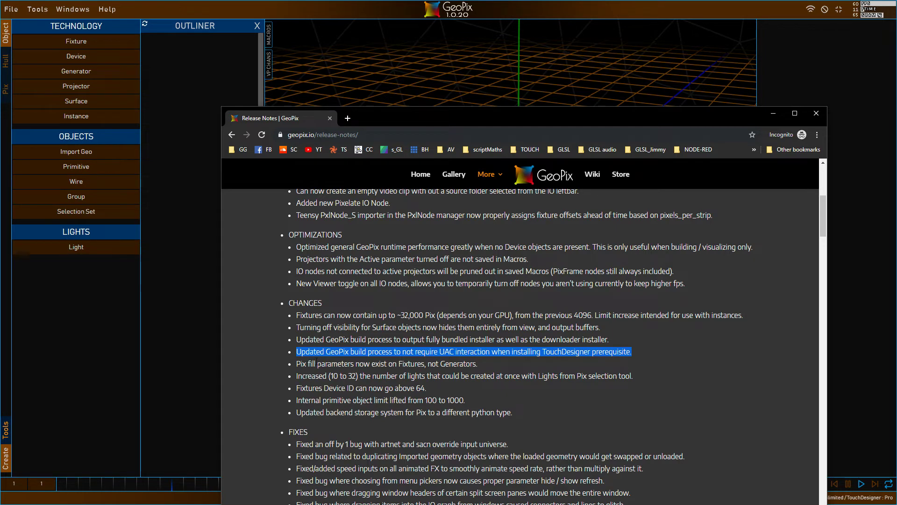
double_click(333, 364)
double_click(338, 352)
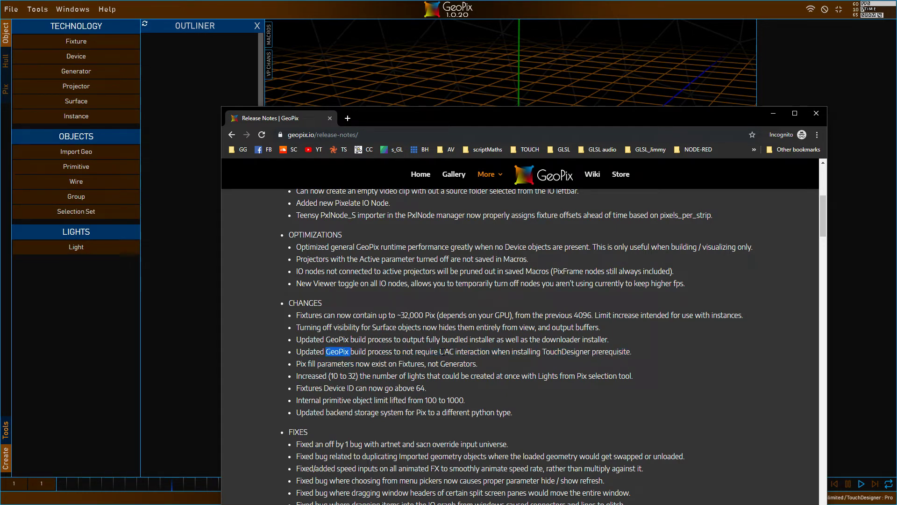
left_click_drag(440, 351, 452, 351)
Step: Highlight the entry saying Pix fill parameters exist on Fixtures, and return to GeoPix by minimizing the browser
left_click_drag(479, 364, 294, 364)
left_click(487, 371)
left_click_drag(478, 364, 293, 368)
left_click(772, 117)
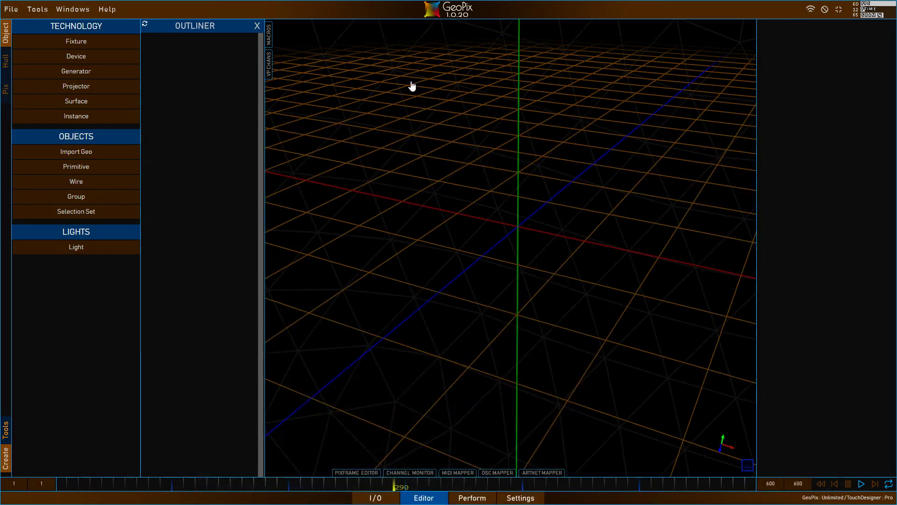
Step: Create a fixture in the scene and add two hulls at its origin, snapping the second one to the first
left_click(56, 42)
left_click(548, 219)
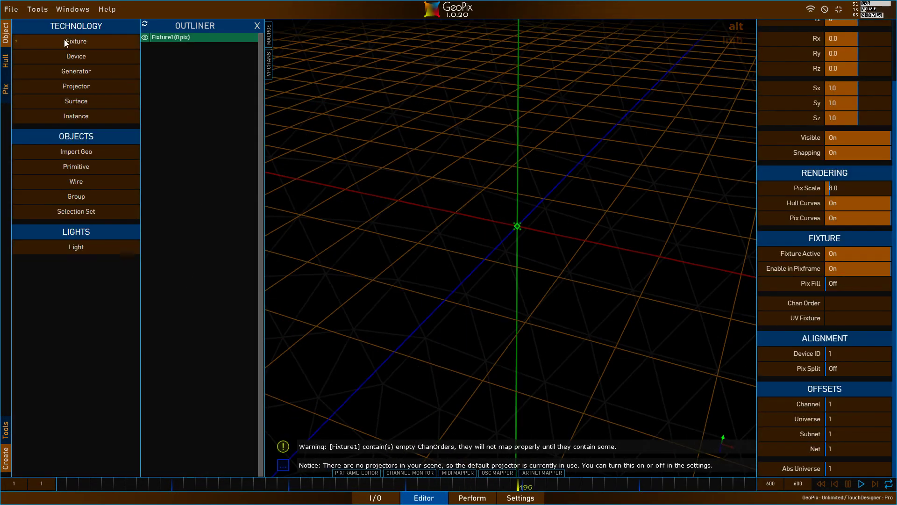
left_click(6, 61)
mouse_move(561, 217)
left_mouse_down("alt")
mouse_move(514, 233)
mouse_move(561, 219)
left_mouse_up("alt")
key("a")
left_click(517, 215)
right_click_drag(561, 220, 492, 234, "alt")
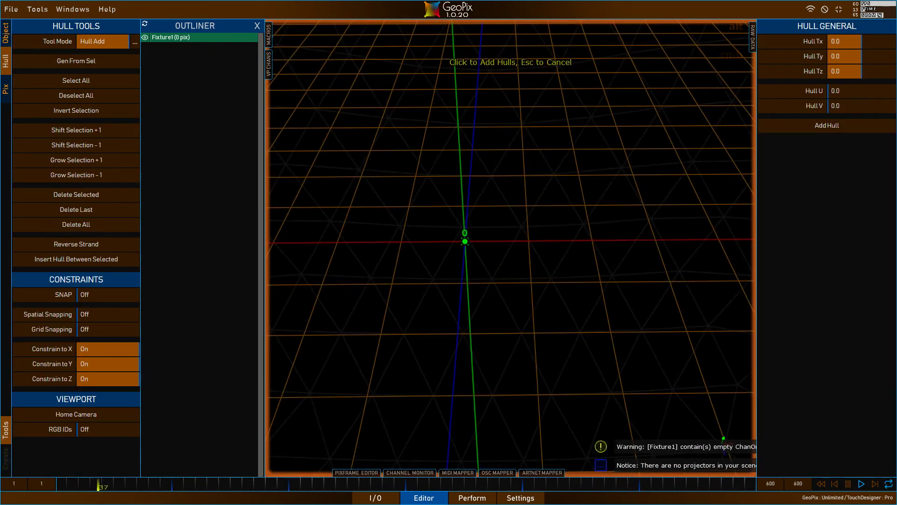
key("s")
left_click(465, 242)
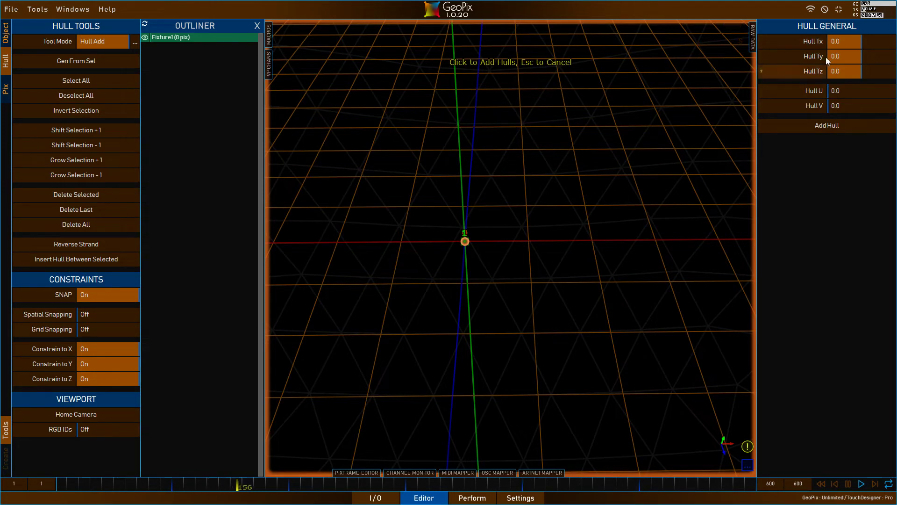
Step: Set the second hull's X position to 200 and finish adding hulls
left_click(841, 41)
type("200")
key("Return")
mouse_move(561, 225)
left_mouse_down("alt")
mouse_move(545, 246)
mouse_move(553, 231)
left_mouse_up("alt")
key("Escape")
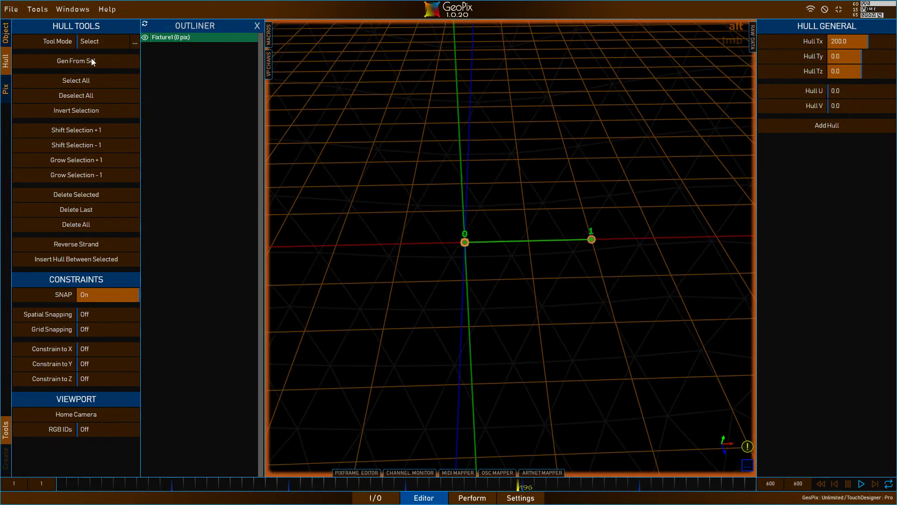
Step: Create a strip generator from the selected hulls and set its X Count to 100
left_click(91, 59)
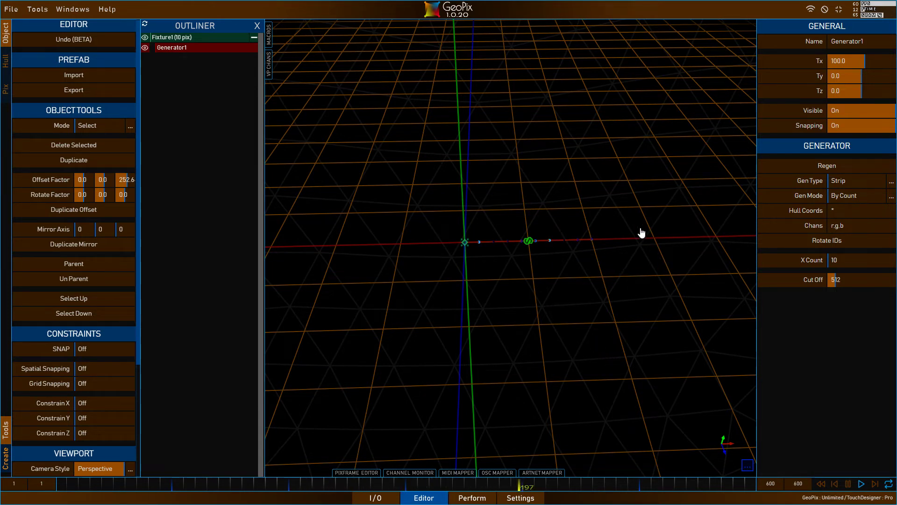
left_click(815, 259)
left_click(846, 258)
type("0")
key("Return")
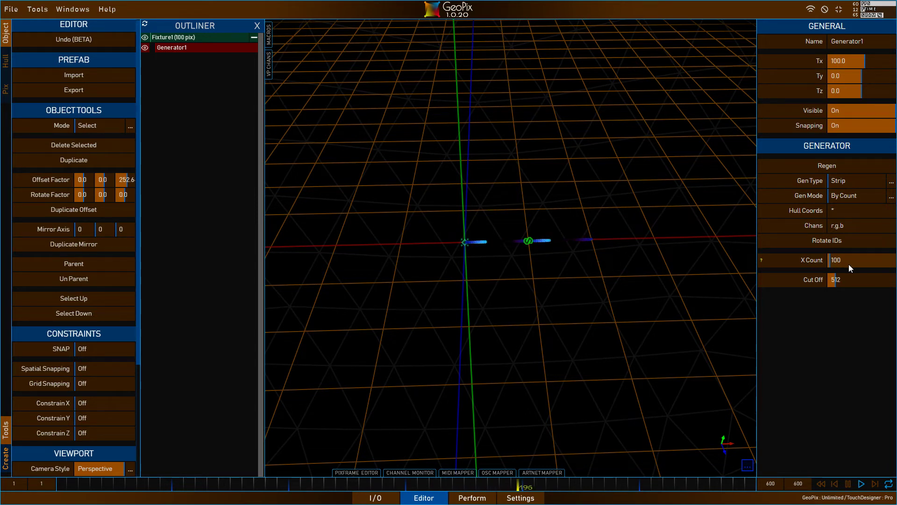
Step: Compare the parameters available on the parent fixture with those on its generator
left_click(194, 38)
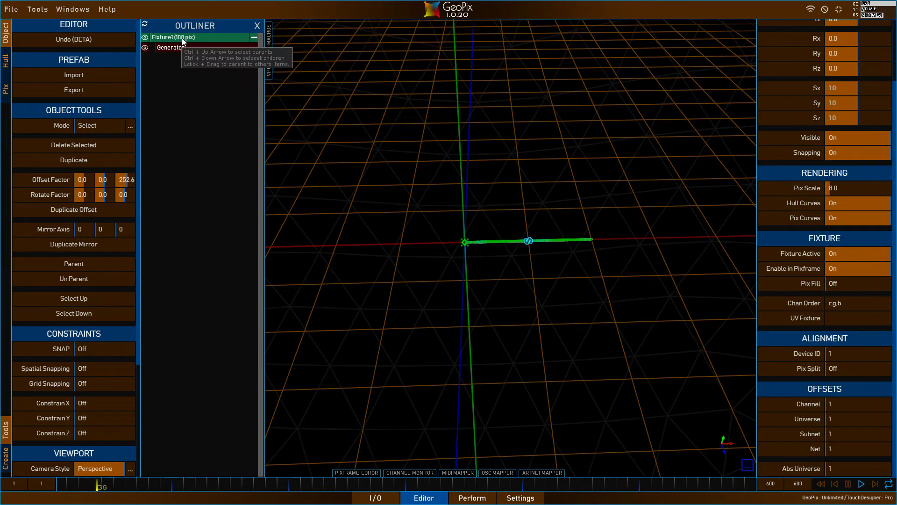
left_click(186, 48)
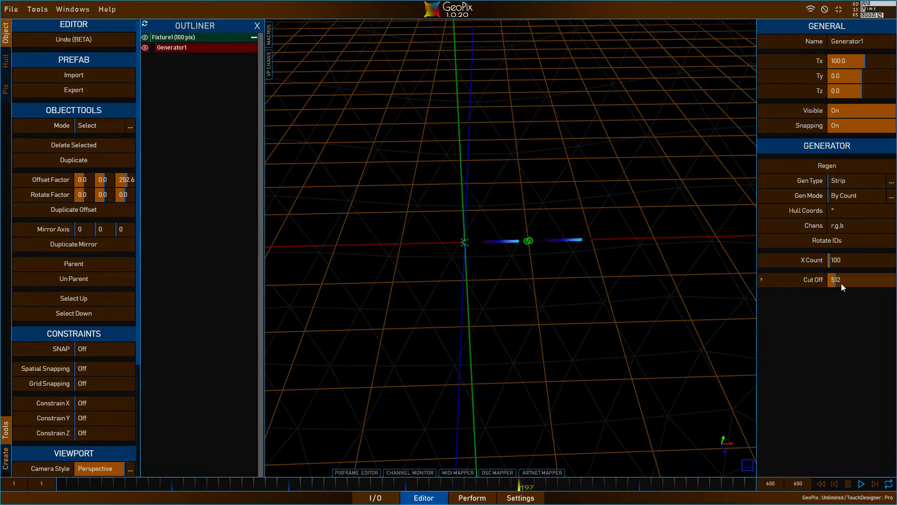
left_click(189, 40)
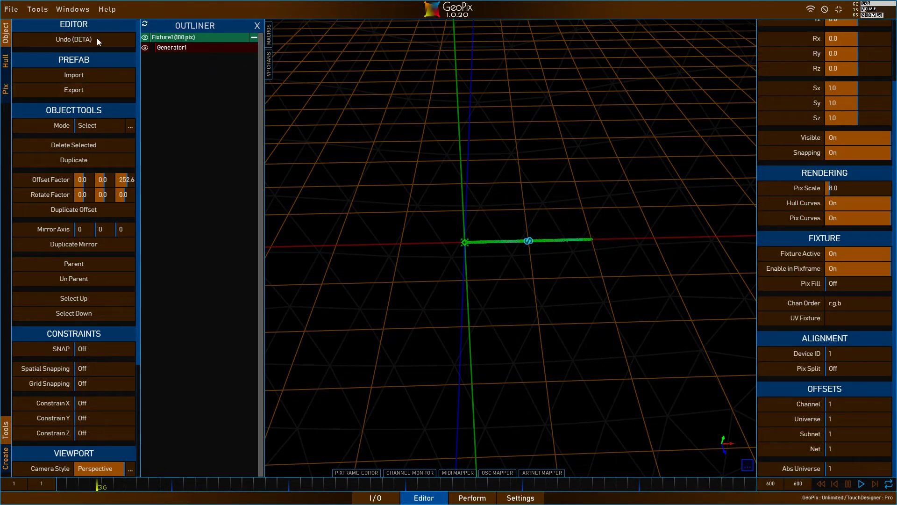
Step: Add a third hull to the fixture from the end of the strip, with its X position at 400 and Z position at 200
left_click(6, 61)
left_click_drag(599, 203, 647, 247, "alt")
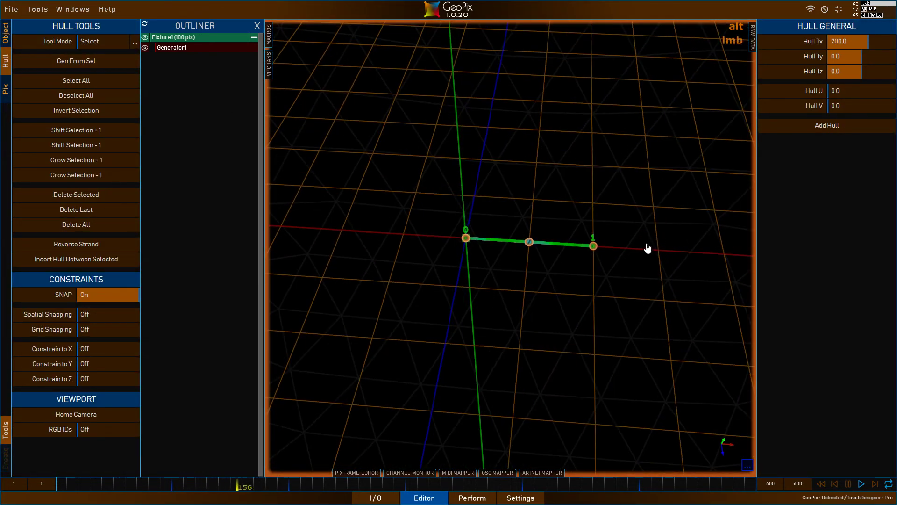
key("s")
left_click(593, 246)
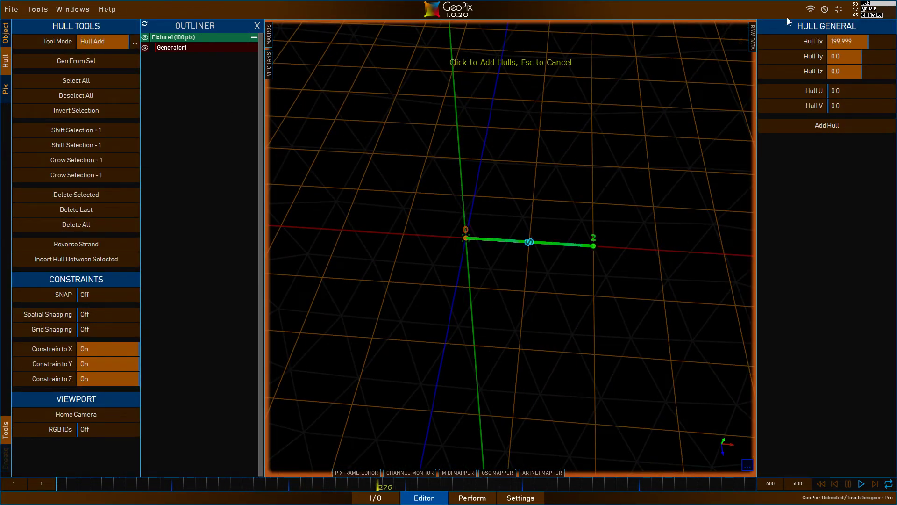
left_click(854, 44)
type("400")
key("Return")
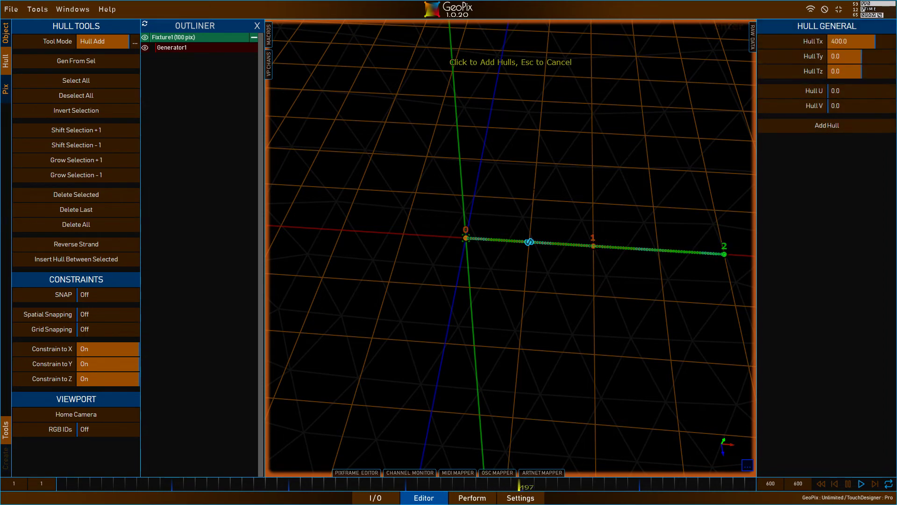
left_click(848, 71)
type("200")
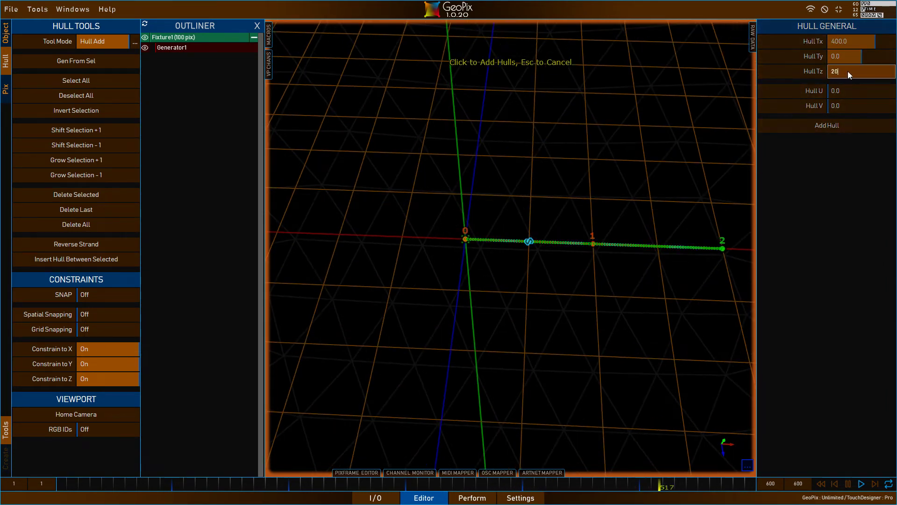
key("Return")
left_click_drag(556, 196, 607, 180, "alt")
middle_click_drag(607, 180, 514, 161, "alt")
Step: Restrict the existing strip generator to the first two hulls by setting its Hull Coords to 0,1
left_click(99, 60)
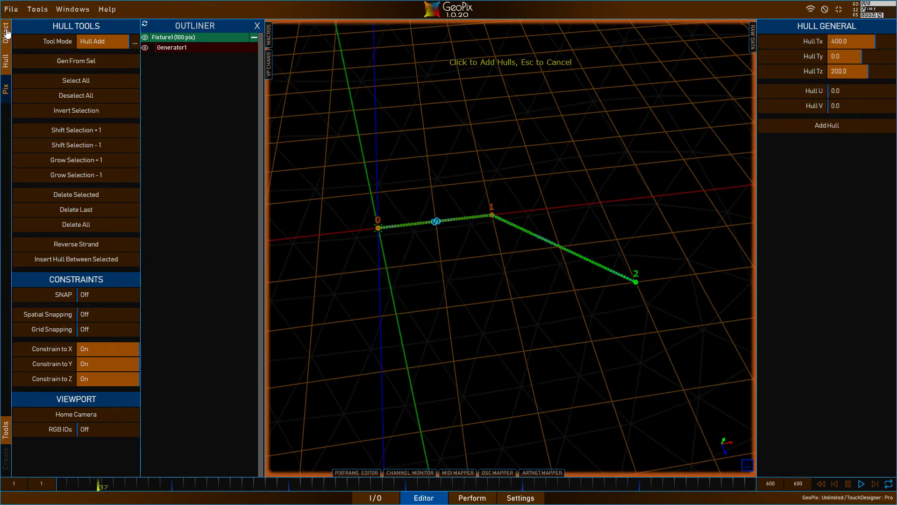
left_click(192, 48)
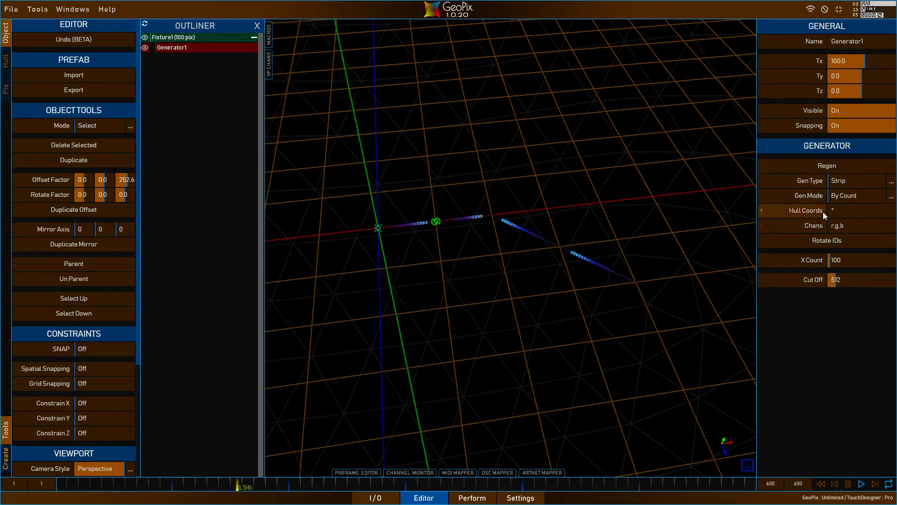
left_click(838, 209)
type("0.1")
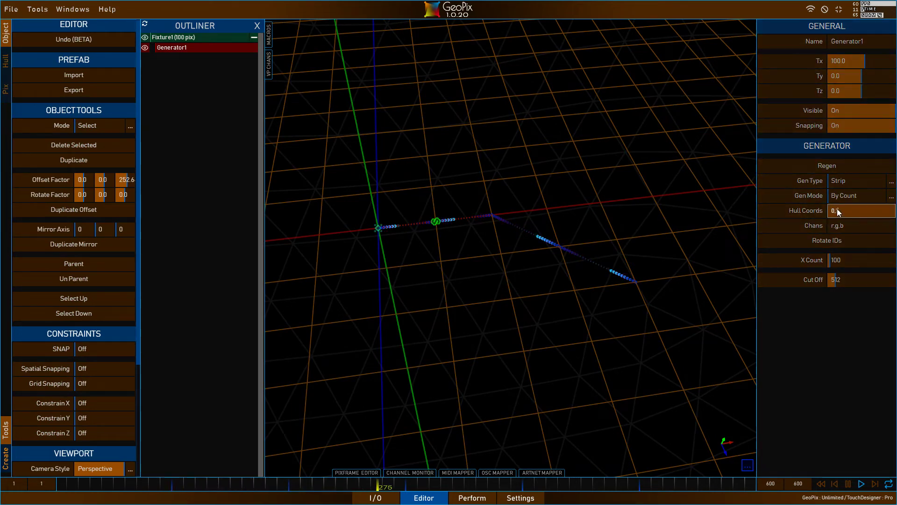
key("Return")
Step: Duplicate the generator and set the copy's Hull Coords to 1,2
key("ctrl+d")
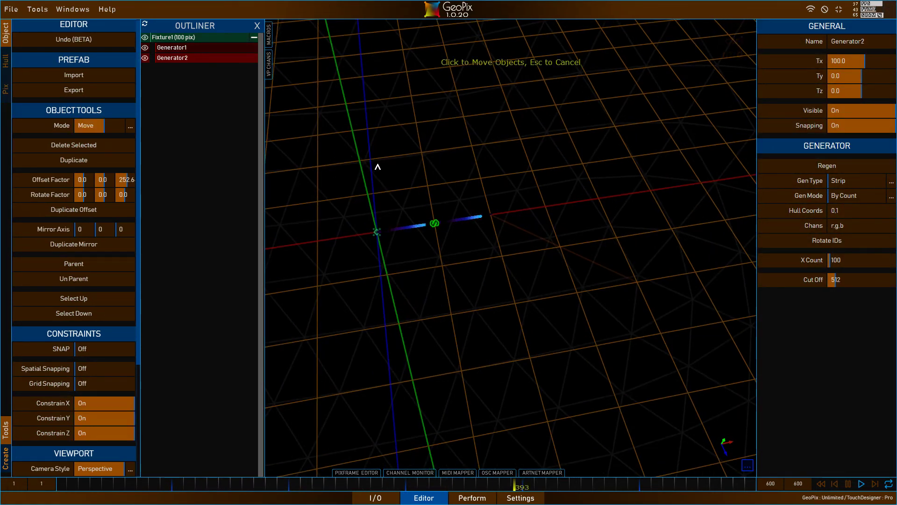
left_click(836, 211)
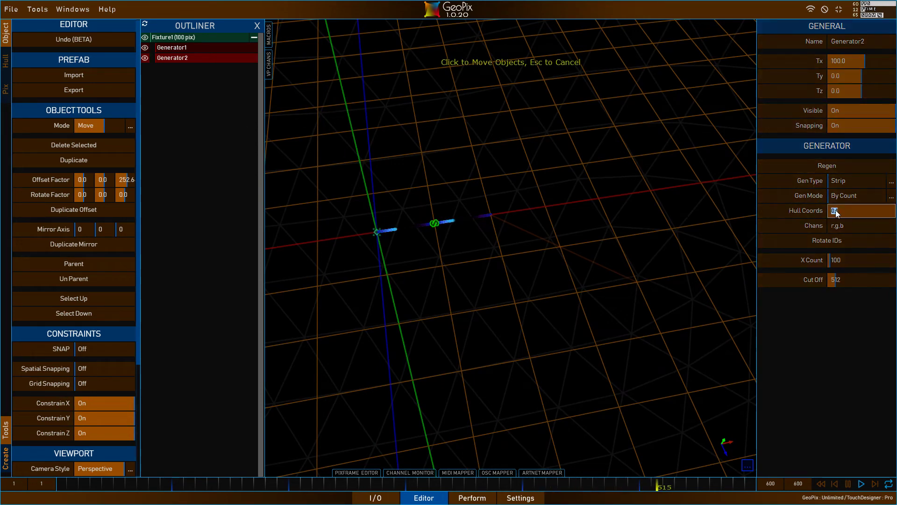
type("1,2")
key("Return")
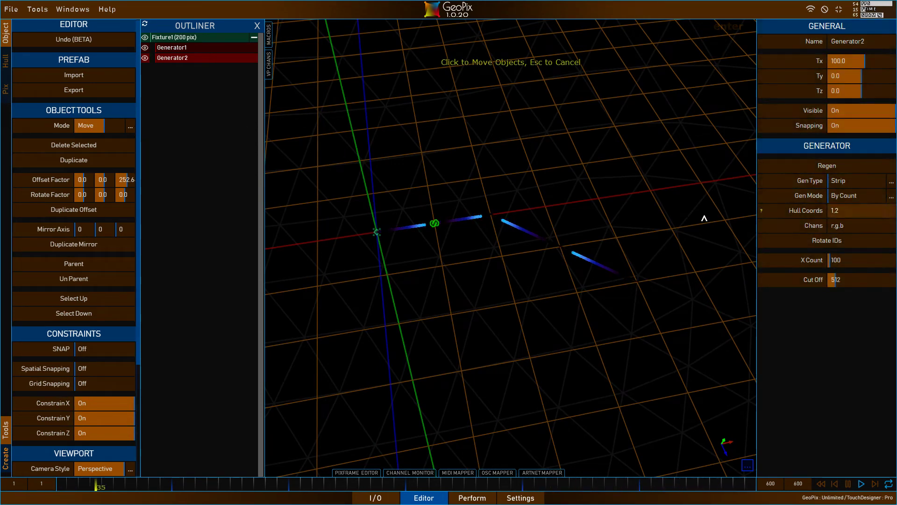
left_click_drag(607, 218, 547, 154, "alt")
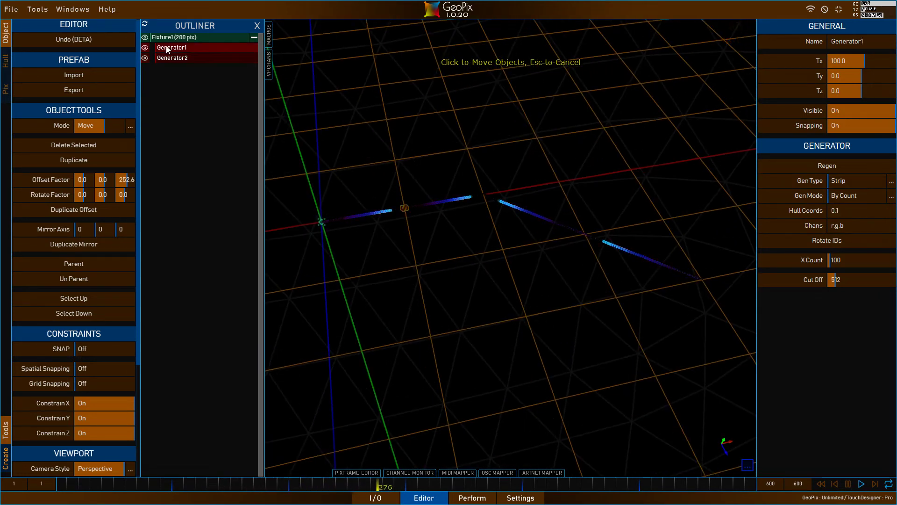
Step: Turn on Pix Fill for the parent fixture and set its Pix Fill Amount to 500
left_click(175, 59)
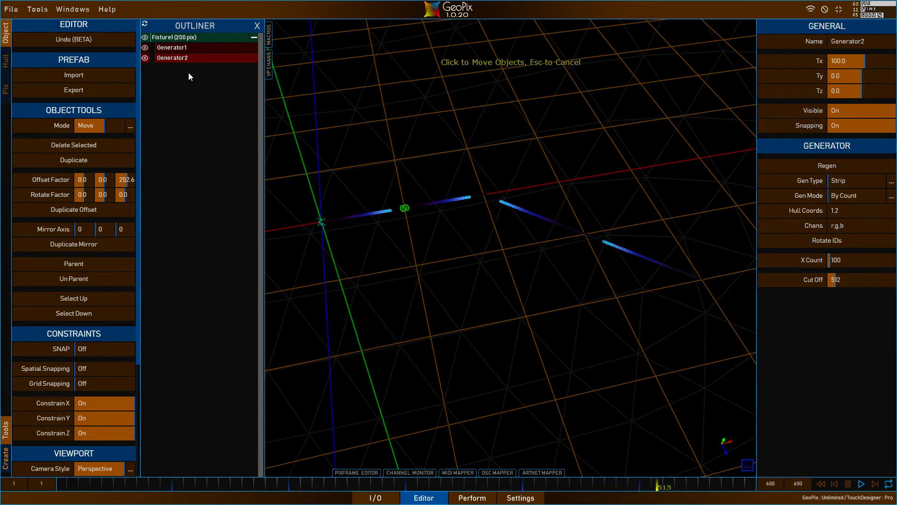
left_click(176, 58)
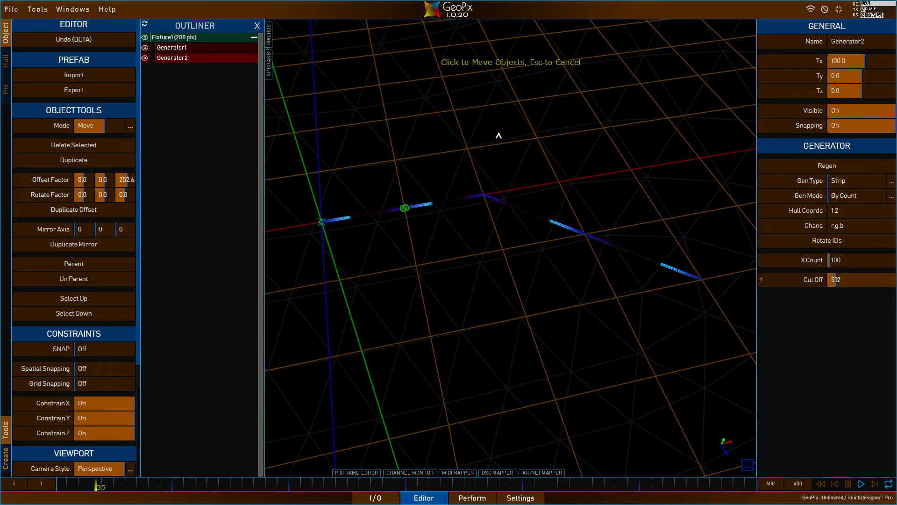
left_click(170, 38)
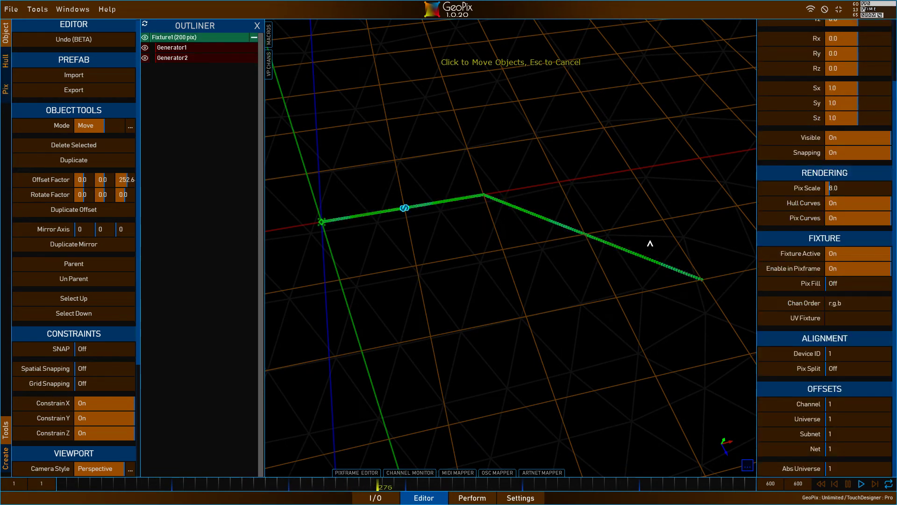
left_click(835, 284)
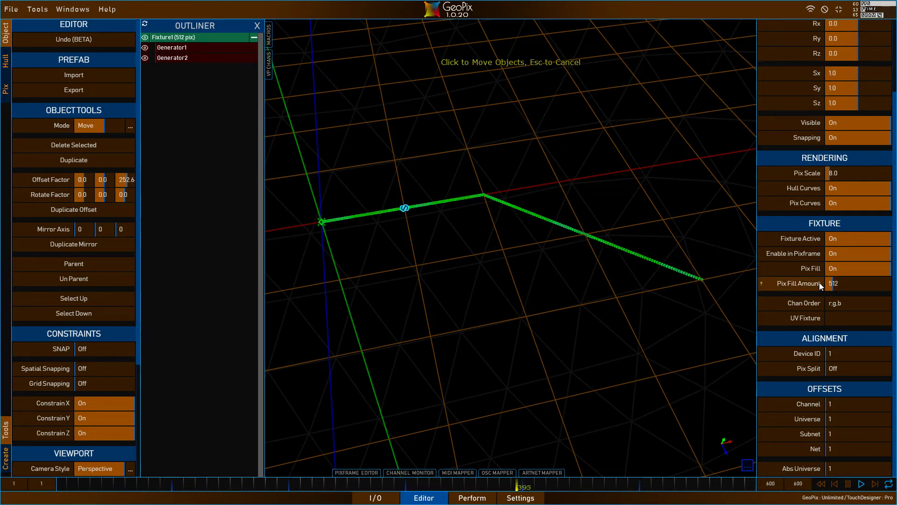
left_click(875, 284)
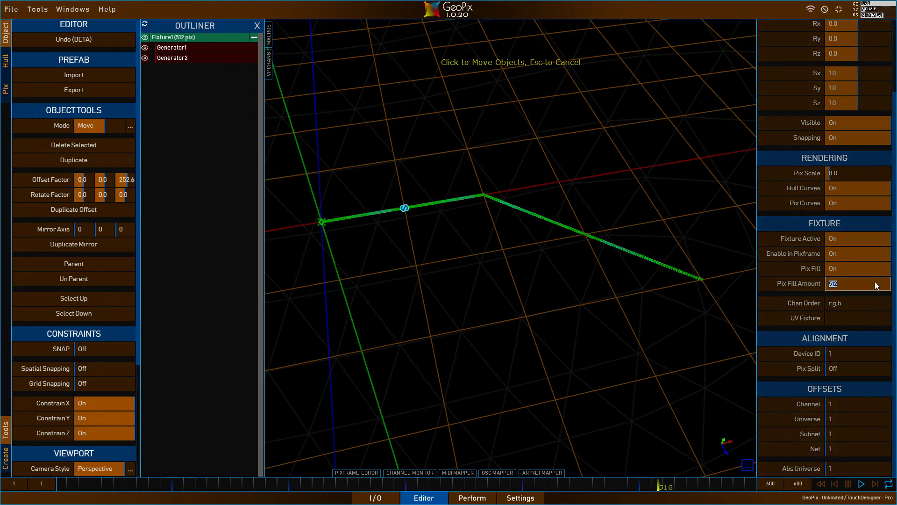
type("500")
key("Return")
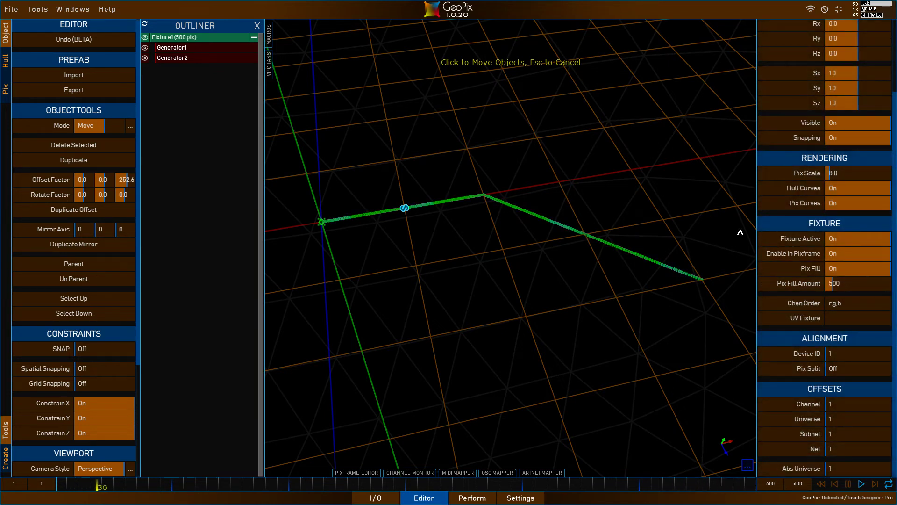
Step: Try an X Count of 50 on Generator1 and return it to 100
left_click(185, 49)
left_click(866, 256)
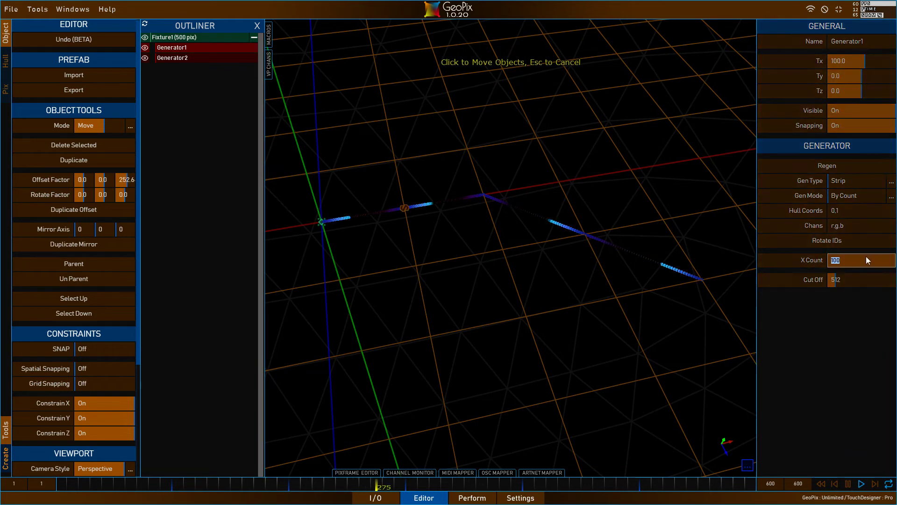
type("50")
key("Return")
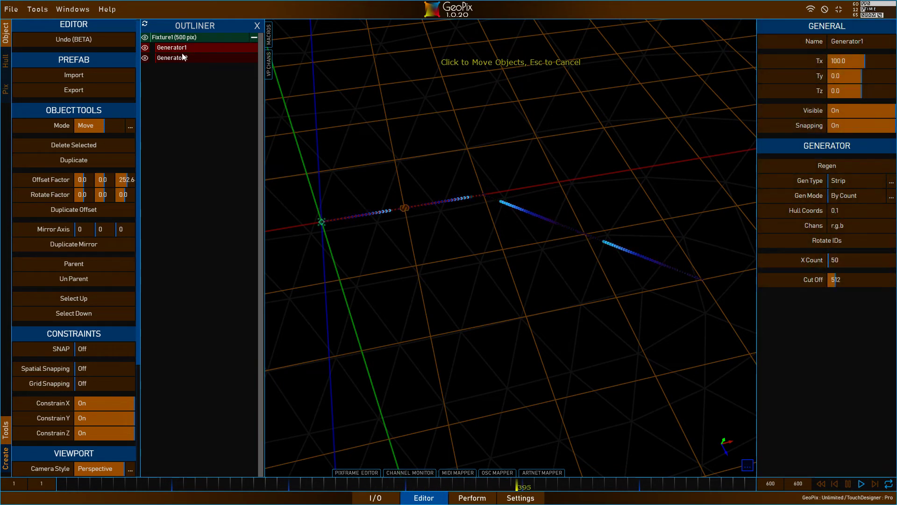
left_click(839, 262)
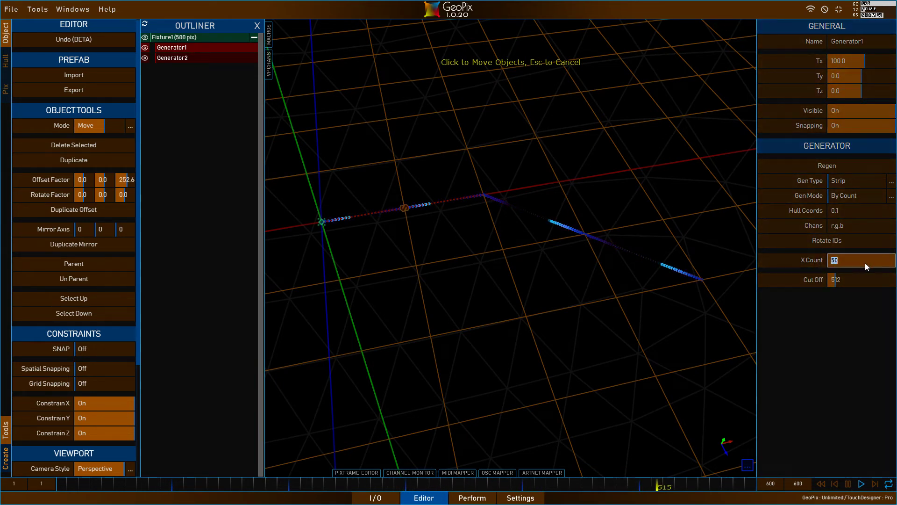
type("41")
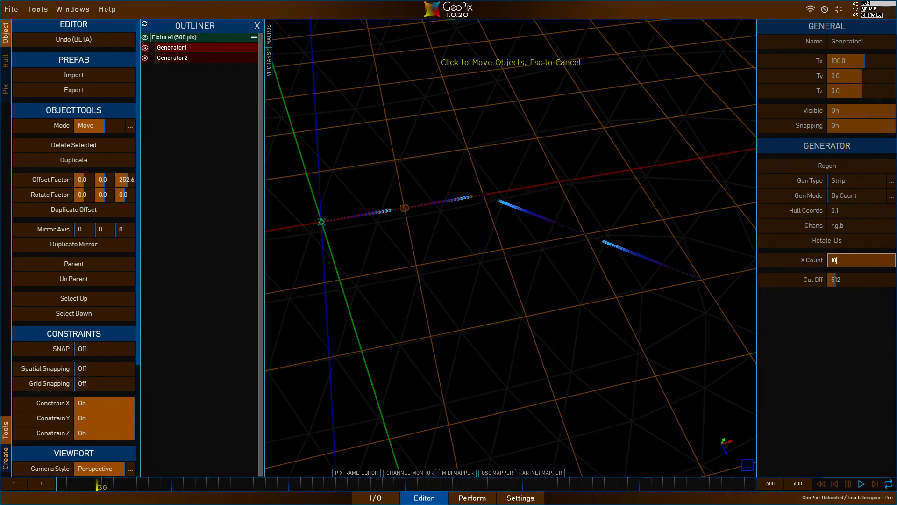
key("Return")
Step: Examine the fixture's individual pix and their IDs at the far end of the strip in Pix mode
left_click(164, 41)
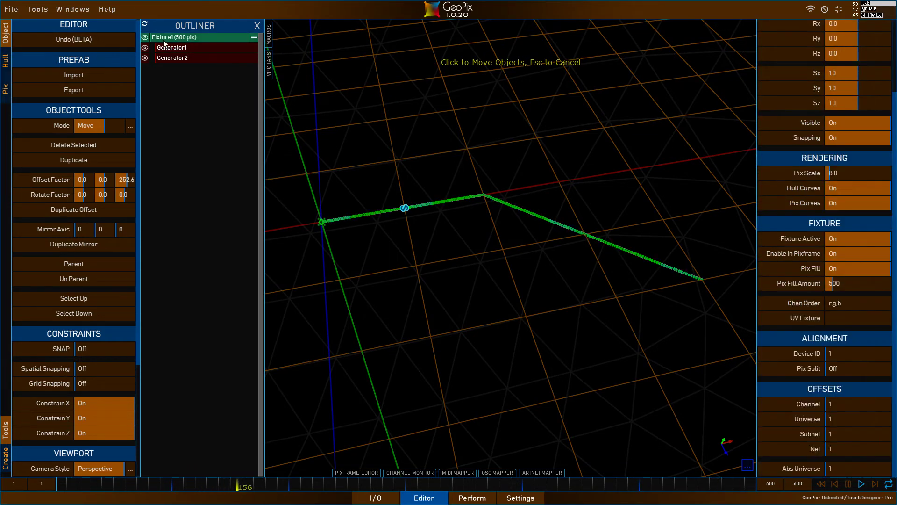
left_click(5, 94)
left_click_drag(539, 207, 633, 169, "alt")
scroll(536, 143, "up", 5, "alt")
right_click_drag(632, 168, 589, 156, "alt")
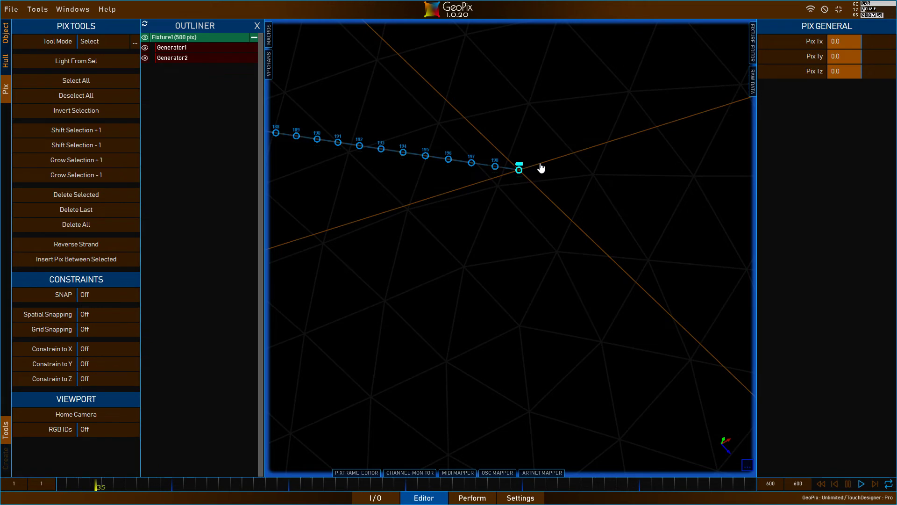
scroll(540, 168, "down", 2, "alt")
right_click_drag(549, 203, 517, 201, "alt")
left_click_drag(517, 201, 551, 199, "alt")
Step: Return to Object mode and inspect how the fixture spans the universes in the Channel Monitor's offset editor
left_click(5, 42)
left_click_drag(496, 113, 583, 157, "alt")
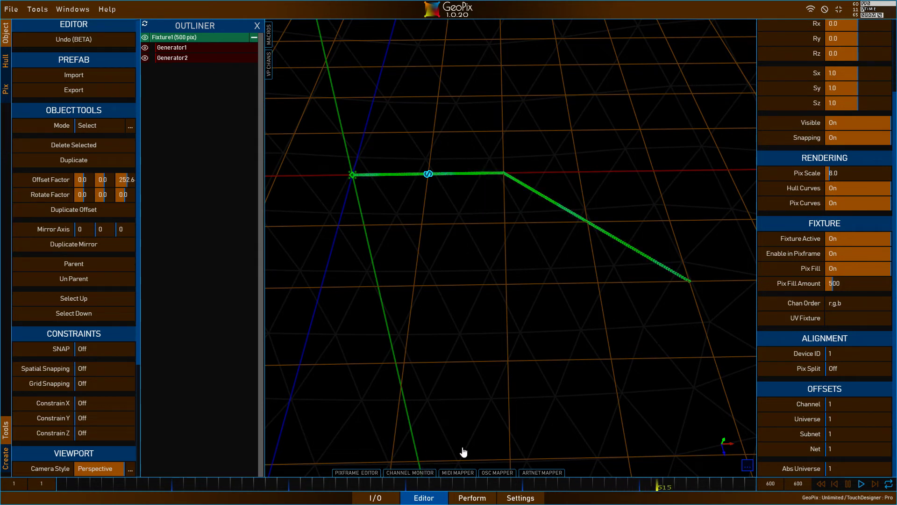
left_click(407, 472)
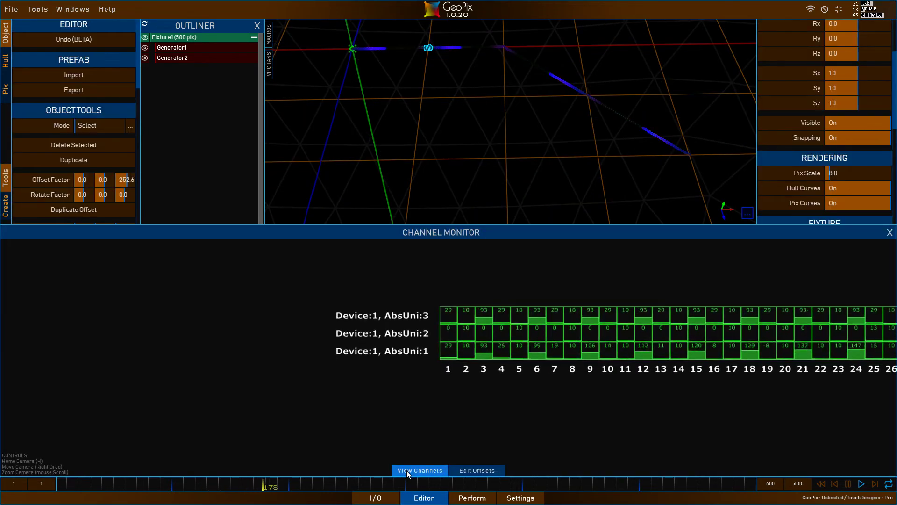
left_click(476, 470)
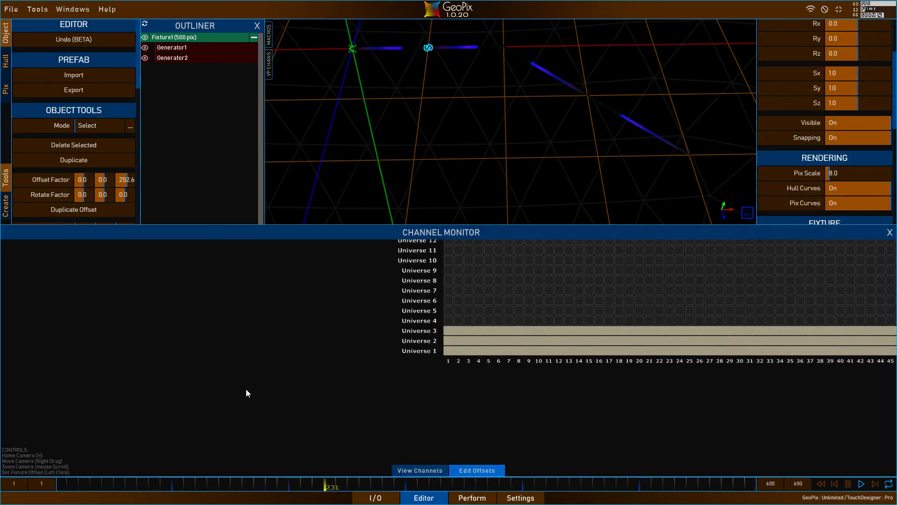
scroll(639, 422, "down", 10)
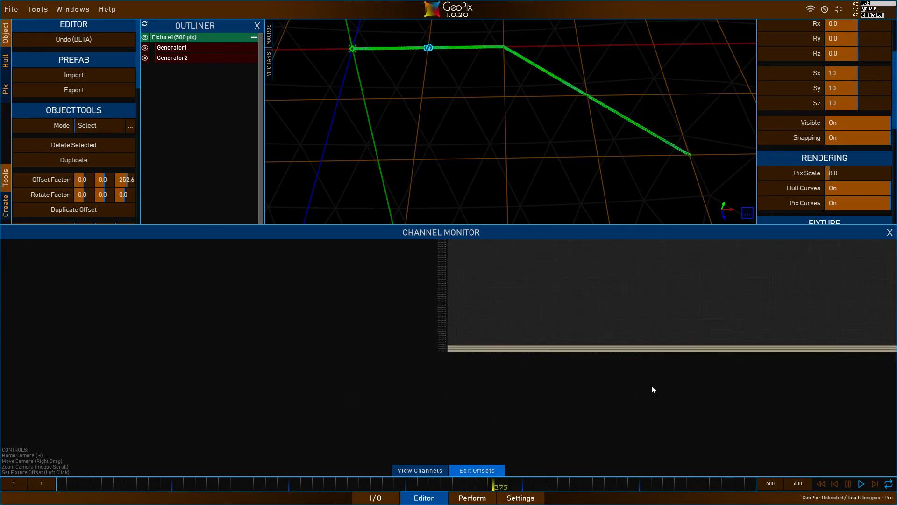
right_click_drag(654, 389, 524, 379)
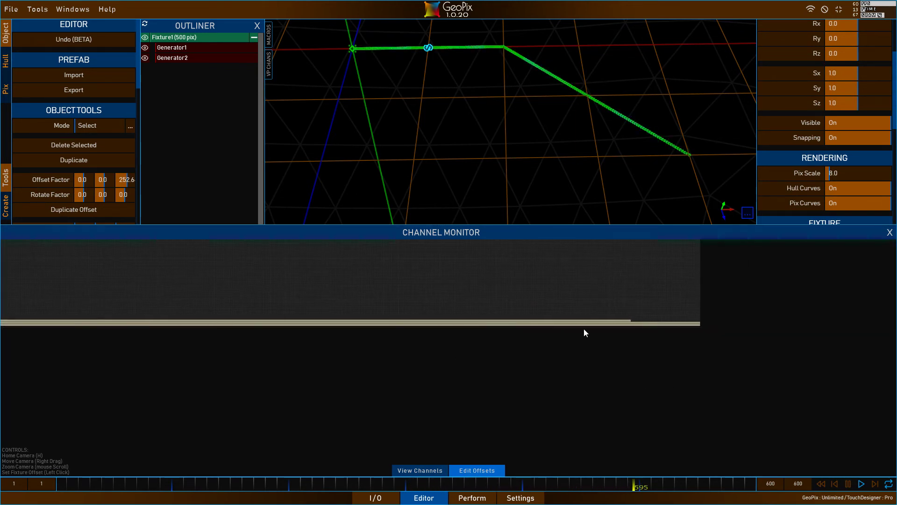
scroll(715, 342, "up", 3)
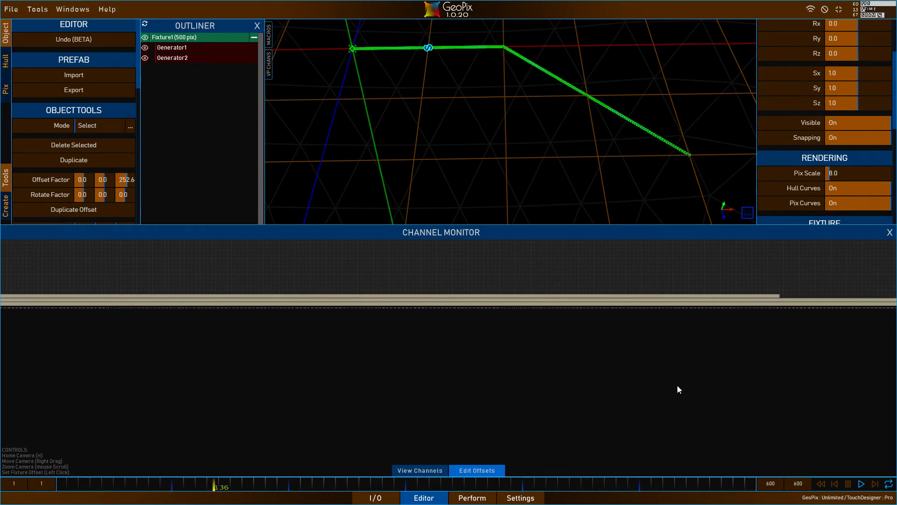
right_click_drag(653, 386, 519, 413)
right_click_drag(668, 395, 702, 402)
scroll(701, 402, "down", 2)
Step: Check the fixture's live channel values in the Channel Monitor and close the monitor
left_click(429, 471)
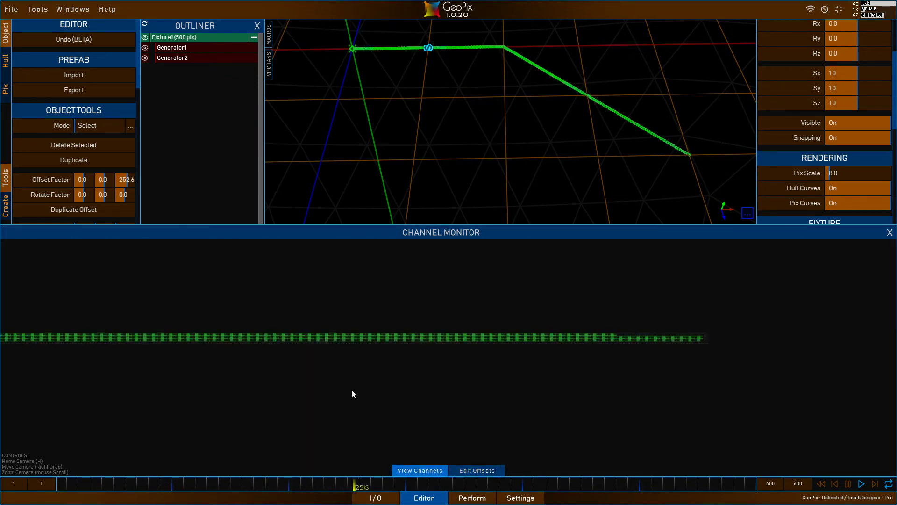
right_click_drag(352, 393, 580, 363)
left_click(889, 232)
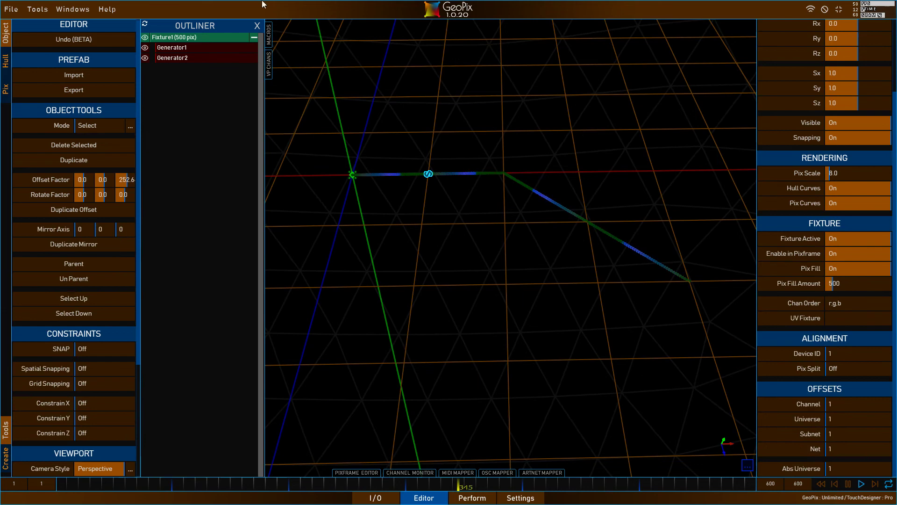
Step: Start a new empty project and switch to the GeoPix release notes in the browser
left_click(11, 9)
left_click(26, 26)
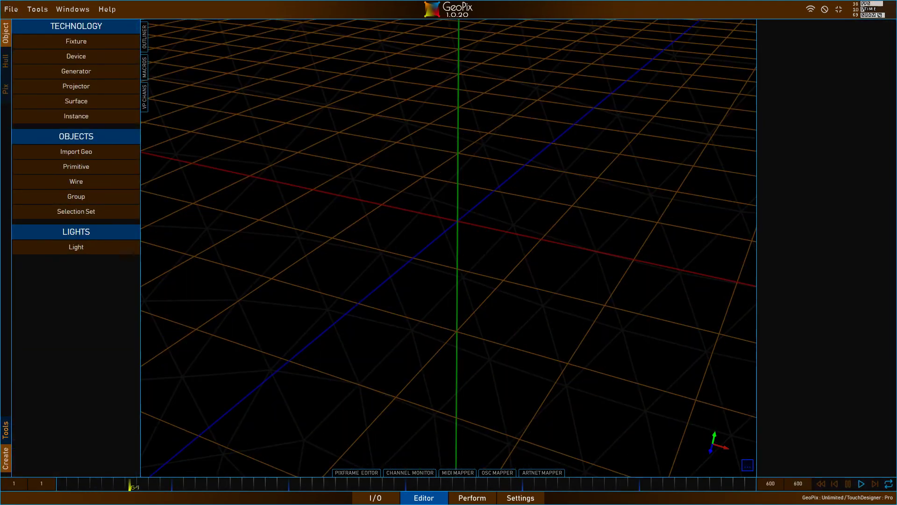
key("alt+Tab")
left_click(391, 416)
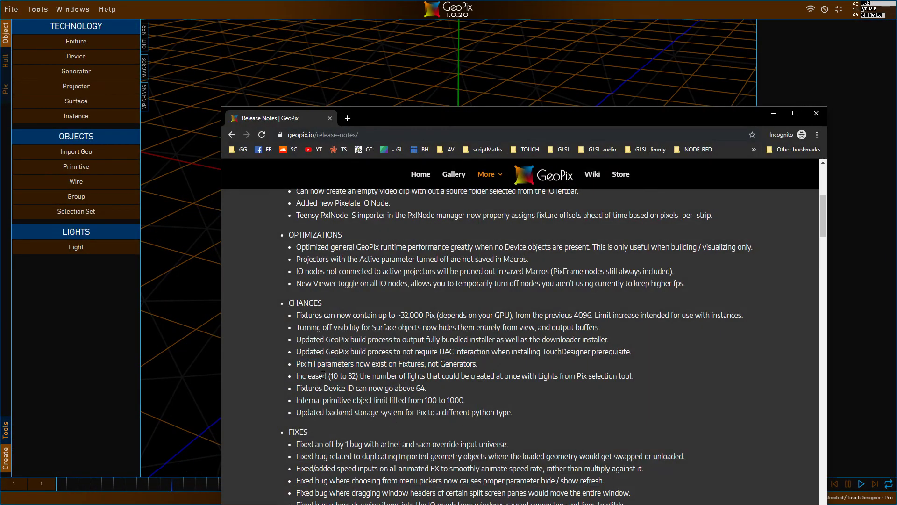
Step: Read the remaining Changes entries, from the Lights from Pix limit to the Pix backend storage update, and continue to the Fixes section
left_click_drag(297, 375, 332, 376)
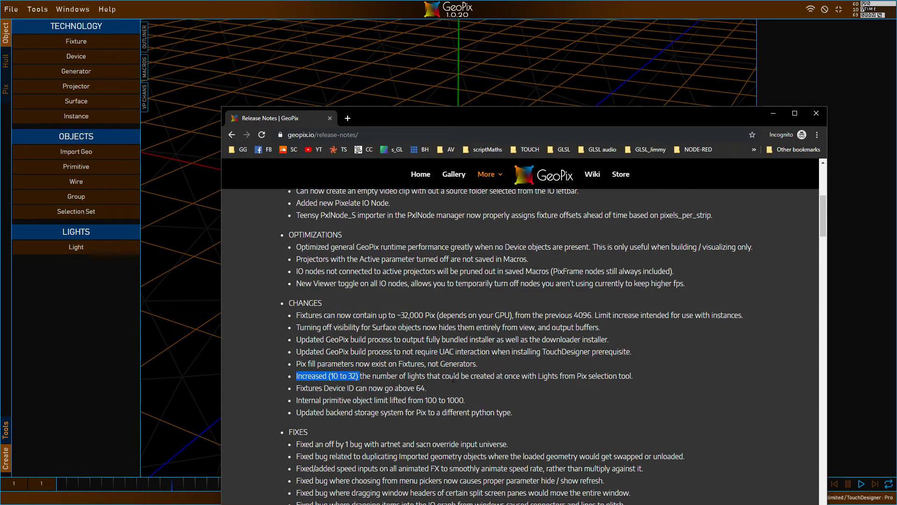
left_click(346, 374)
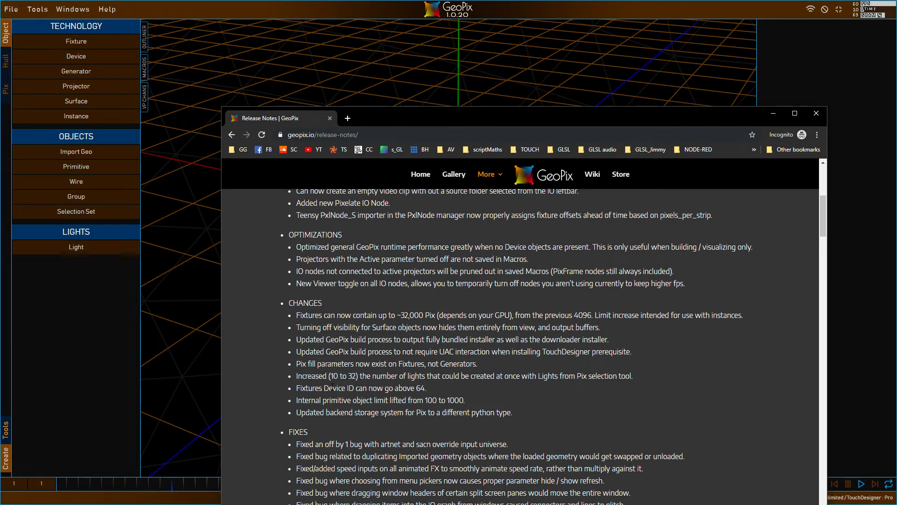
left_click_drag(437, 387, 297, 388)
left_click(523, 381)
left_click_drag(445, 387, 297, 387)
left_click(398, 416)
left_click_drag(445, 400, 296, 400)
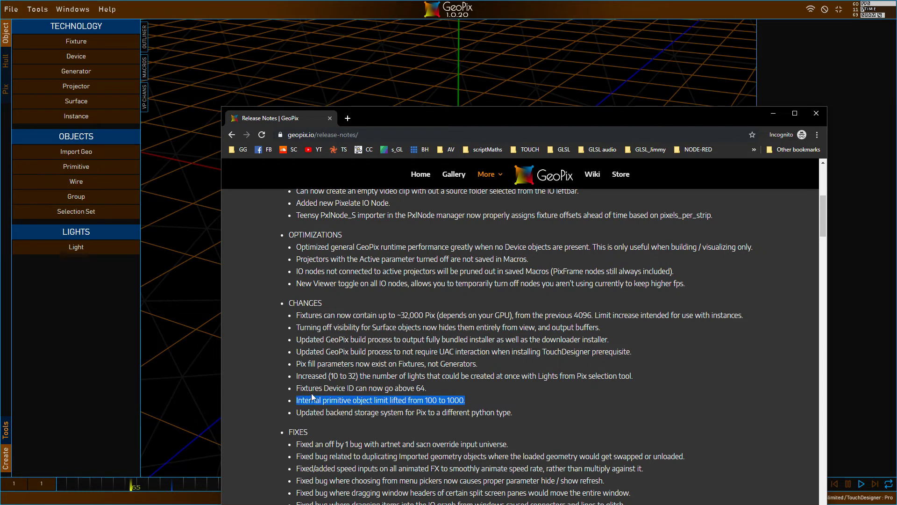
left_click(421, 401)
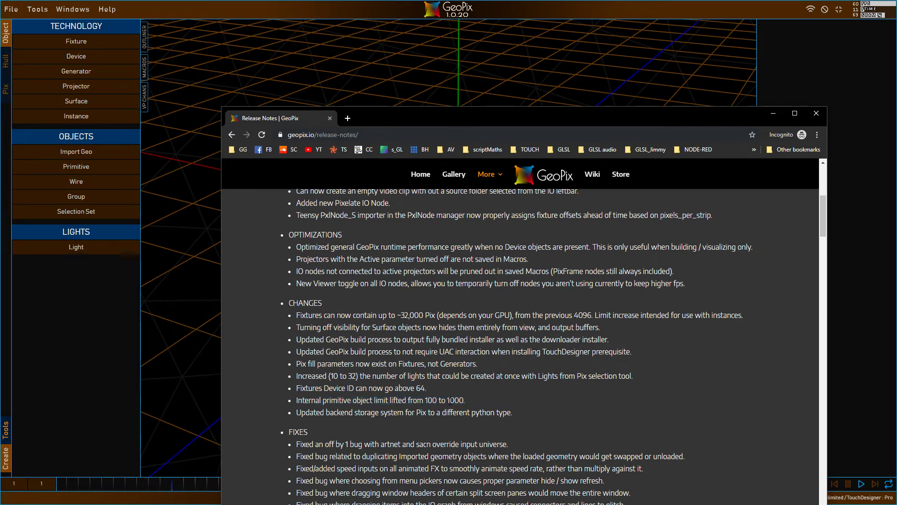
left_click(513, 404)
left_click_drag(513, 413, 296, 413)
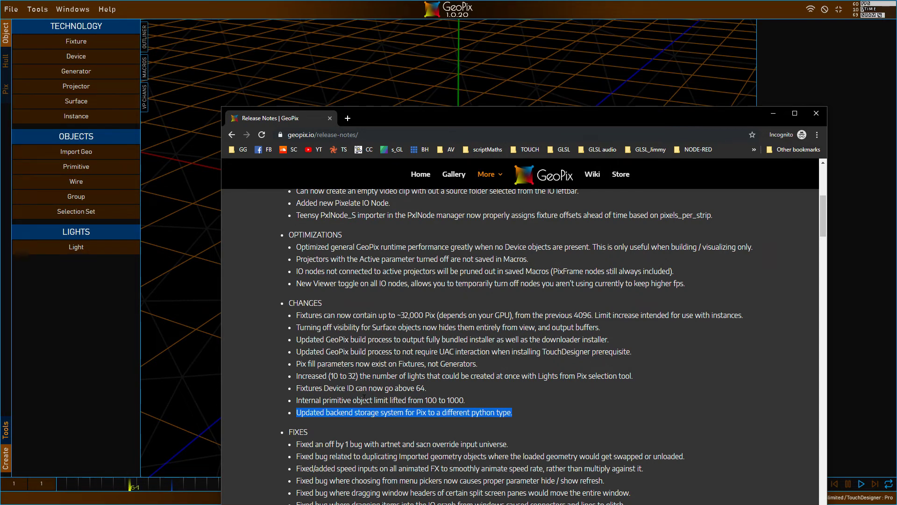
scroll(363, 400, "down", 3)
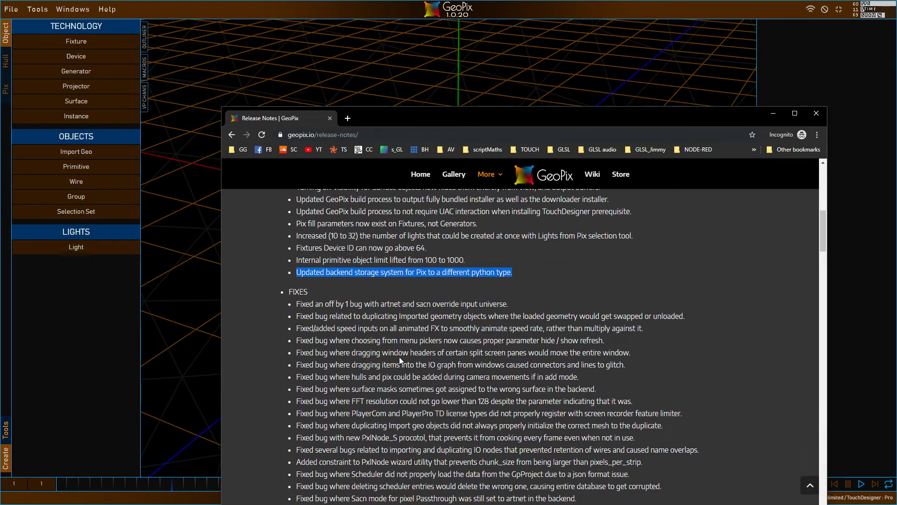
Step: Read the first Fixes entries in the release notes, from the artnet and sacn override fix to the split-pane window header dragging fix
scroll(401, 352, "down", 2)
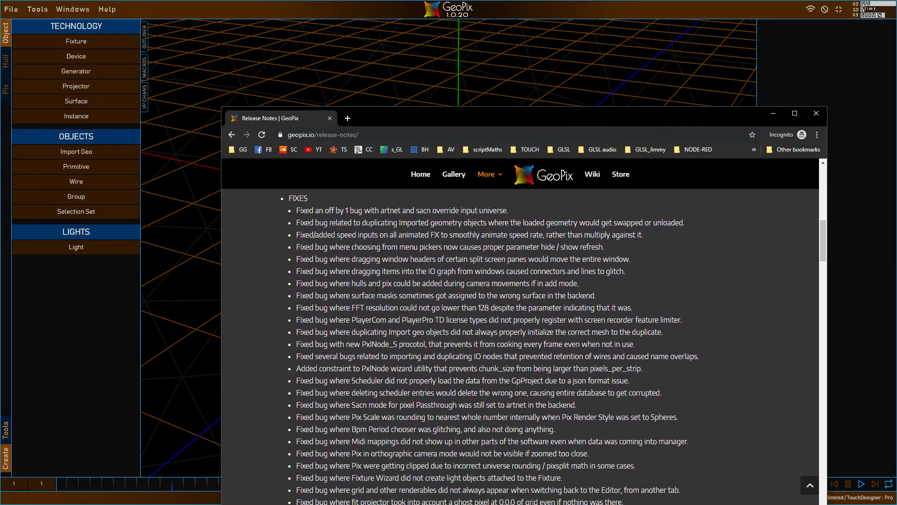
left_click_drag(301, 211, 480, 211)
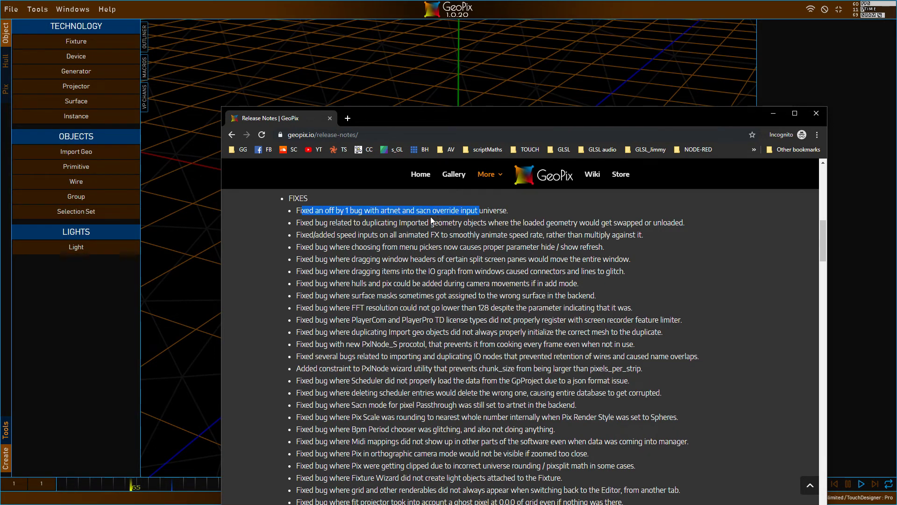
left_click(353, 211)
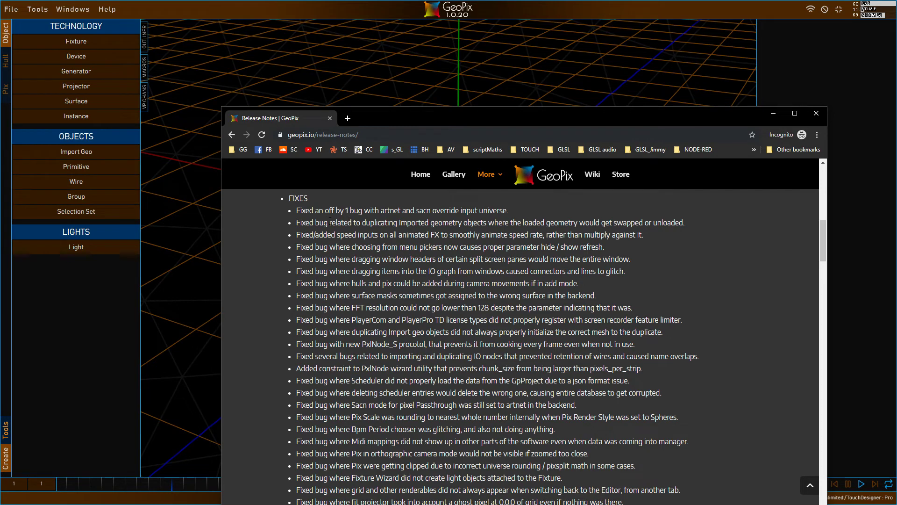
left_click_drag(343, 223, 485, 223)
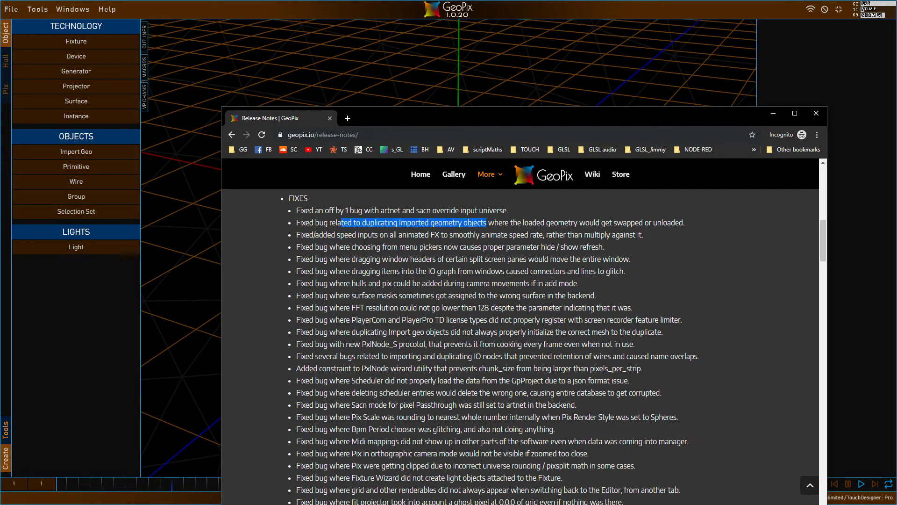
left_click_drag(338, 236, 365, 236)
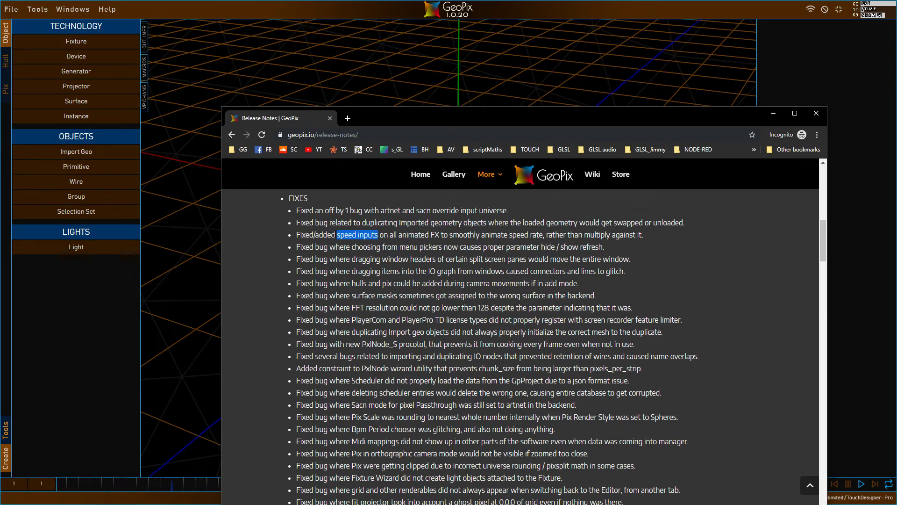
key("alt+Left")
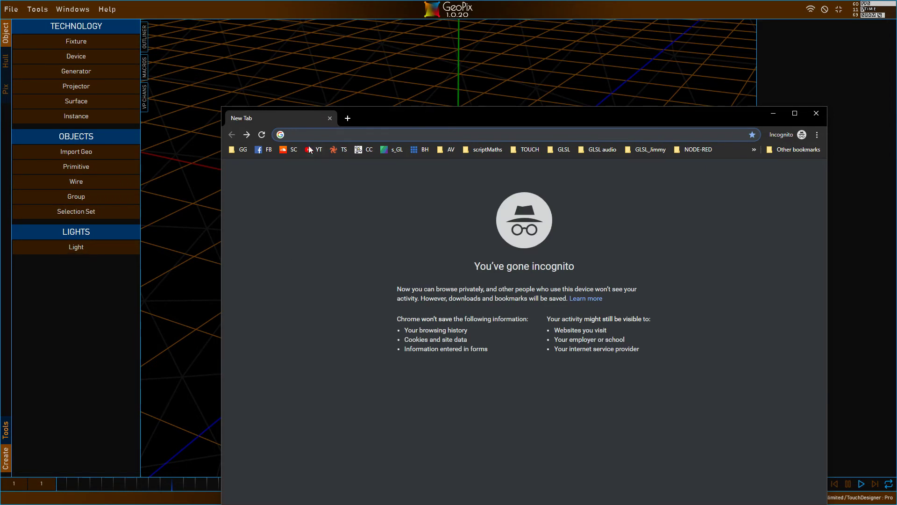
key("alt+Right")
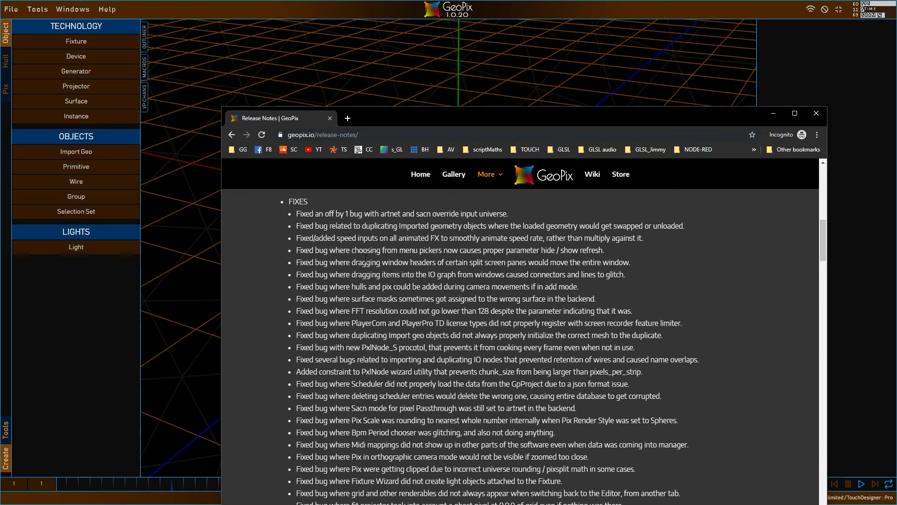
left_click_drag(367, 263, 478, 263)
left_click(397, 271)
left_click(403, 267)
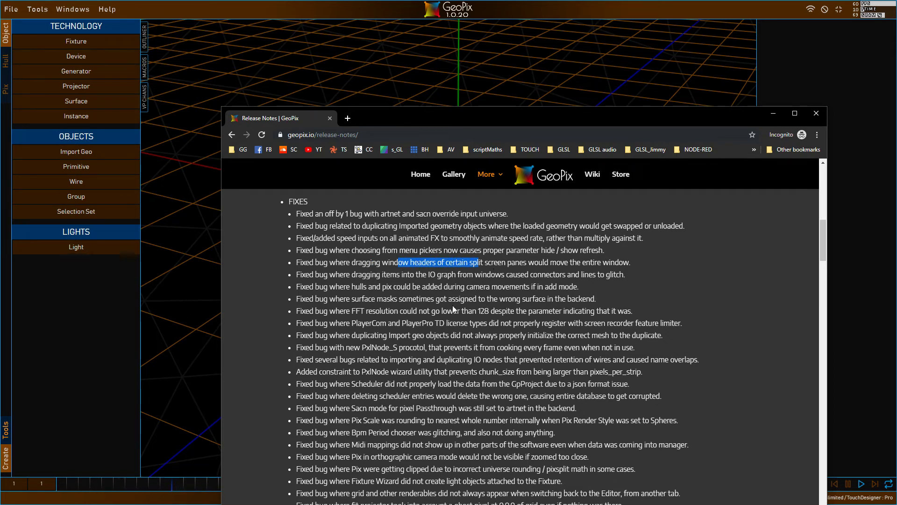
Step: Switch to GeoPix and open the Outliner and the Channel Monitor to view their split-pane headers, closing each again
left_click(144, 43)
left_click(144, 41)
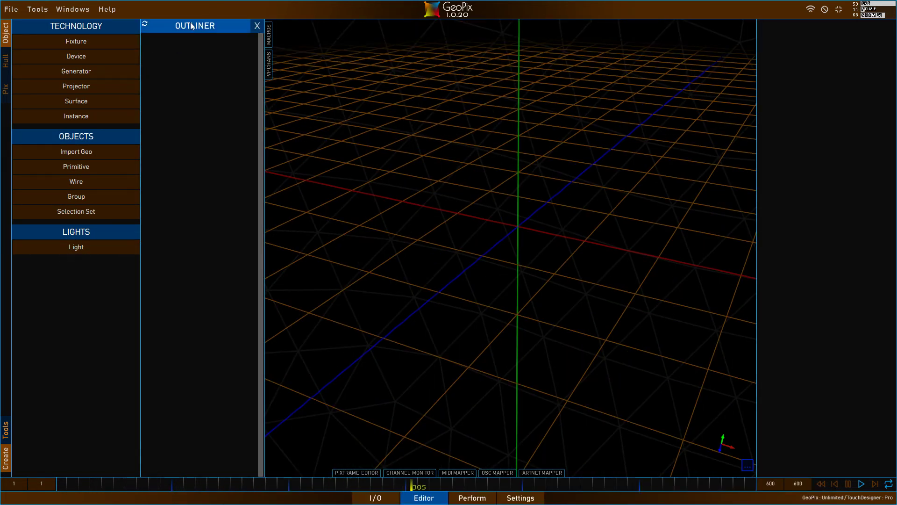
left_click(257, 26)
left_click(410, 472)
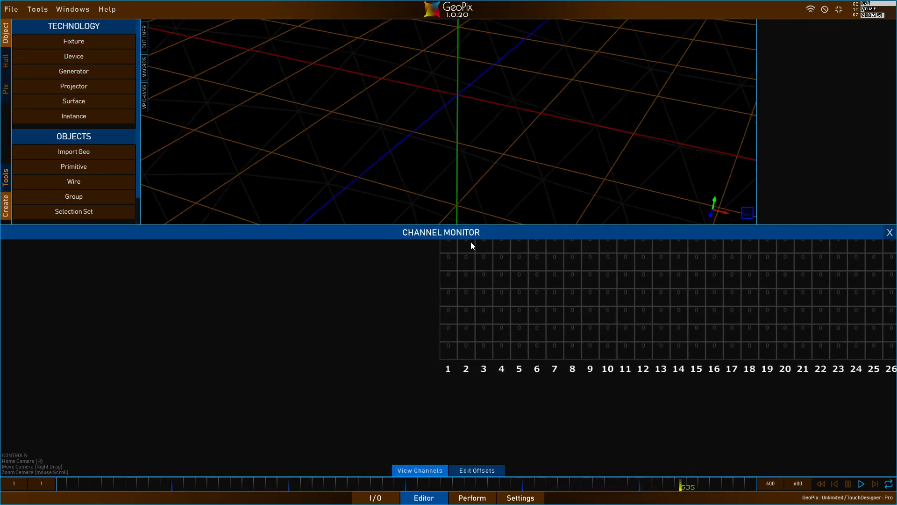
left_click(890, 232)
Step: Return to the release notes, move the browser window up and read the fixes from surface masks to PlayerCom and PlayerPro license types
key("alt+Tab")
left_click_drag(493, 119, 468, 52)
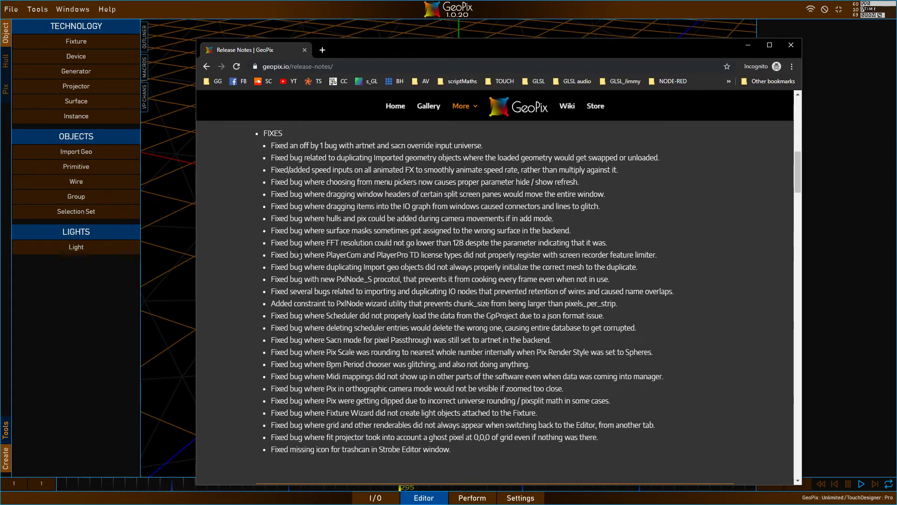
left_click_drag(587, 235, 365, 234)
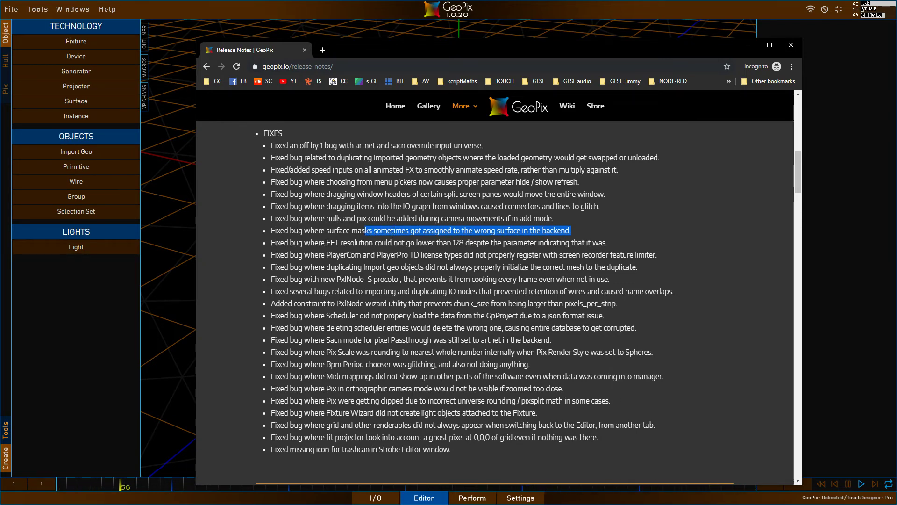
left_click_drag(326, 244, 464, 245)
left_click(463, 245)
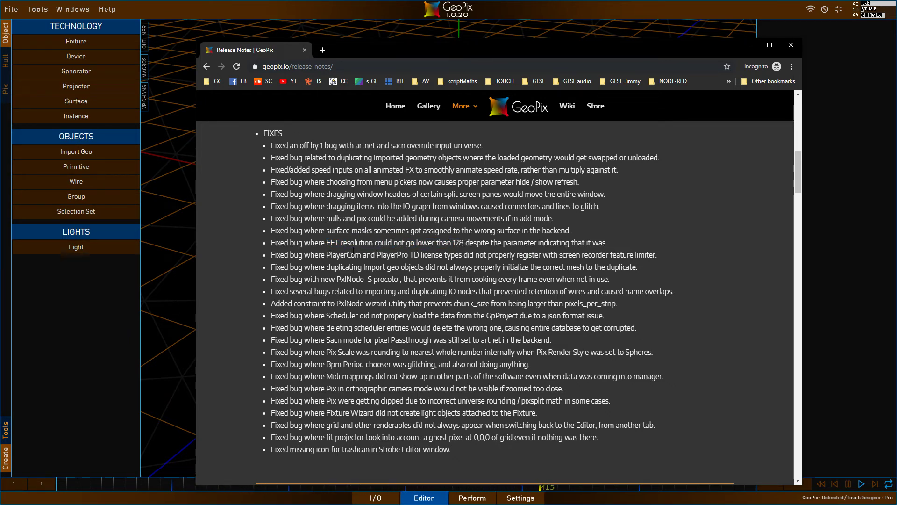
left_click_drag(660, 255, 326, 263)
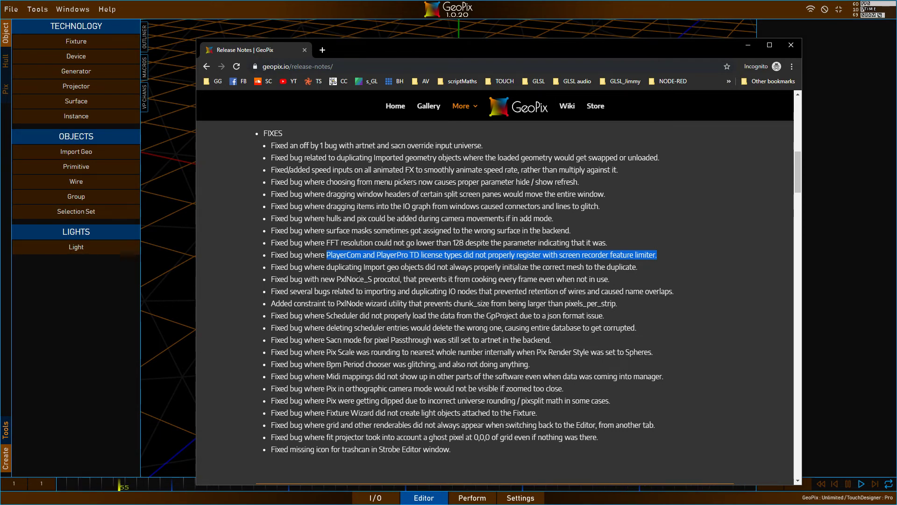
Step: Read the fixes on the PxlNode_S protocol, importing and duplicating IO nodes, and the PxlNode wizard's chunk_size constraint
left_click_drag(612, 279, 334, 279)
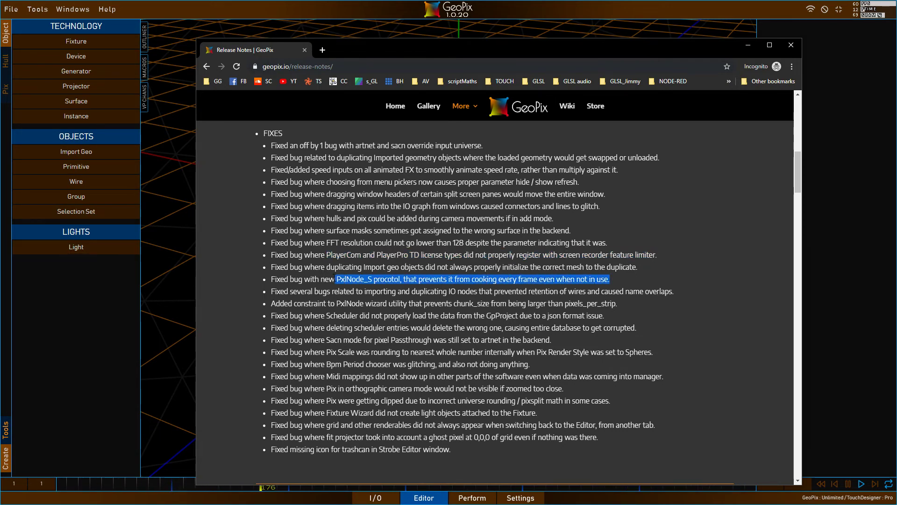
left_click_drag(393, 291, 319, 291)
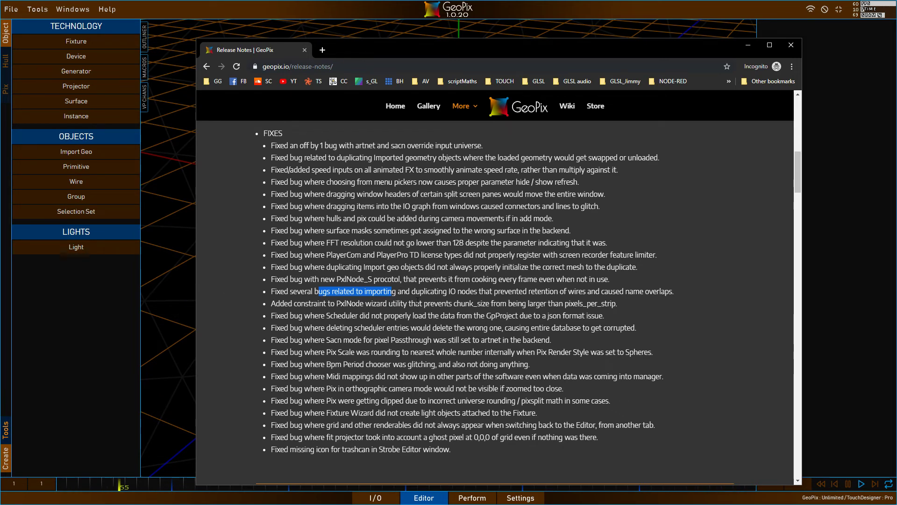
left_click_drag(443, 292, 579, 291)
left_click(383, 292, "shift")
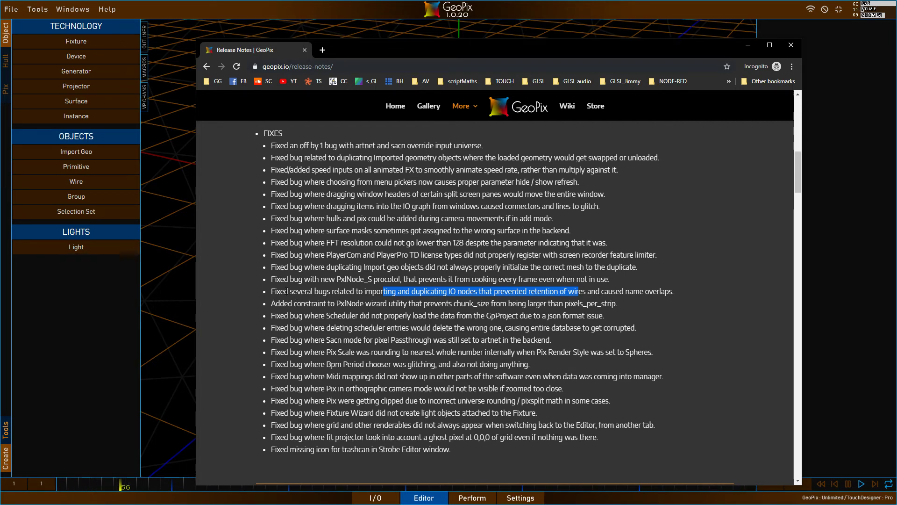
left_click_drag(317, 303, 395, 303)
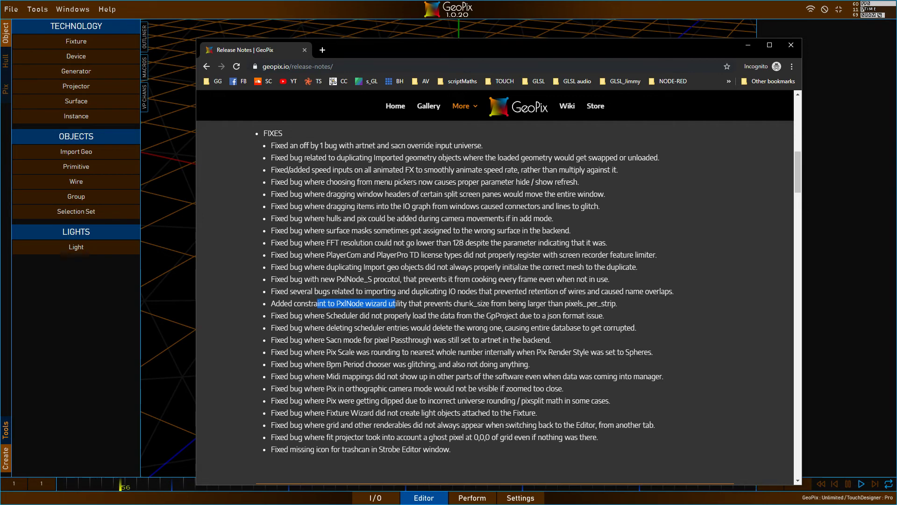
left_click_drag(453, 303, 488, 304)
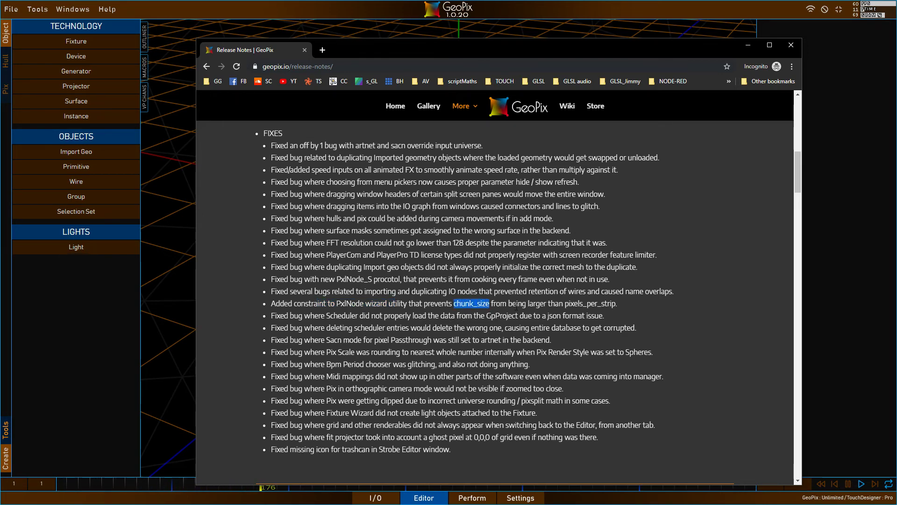
left_click(616, 316)
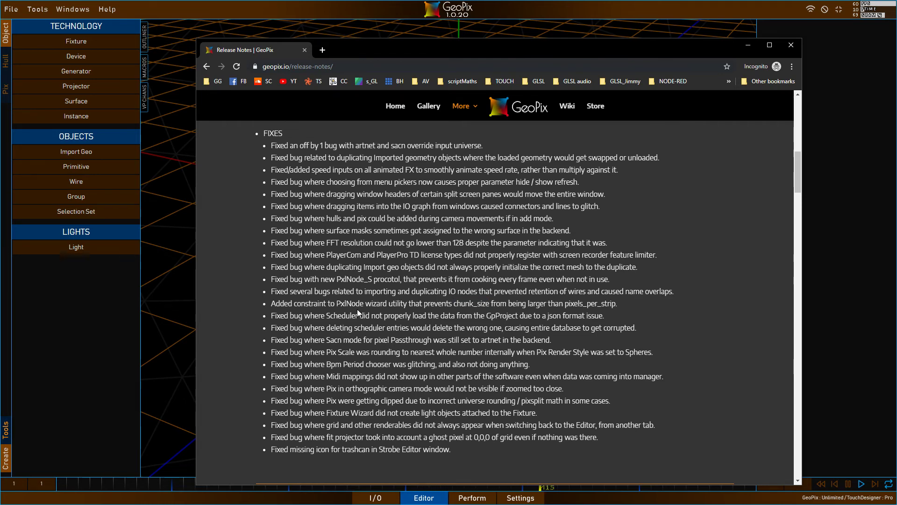
Step: Read the fixes from Scheduler data loading through Sacn Passthrough, Pix Scale and the Bpm Period chooser to Midi mappings
left_click_drag(359, 316, 406, 316)
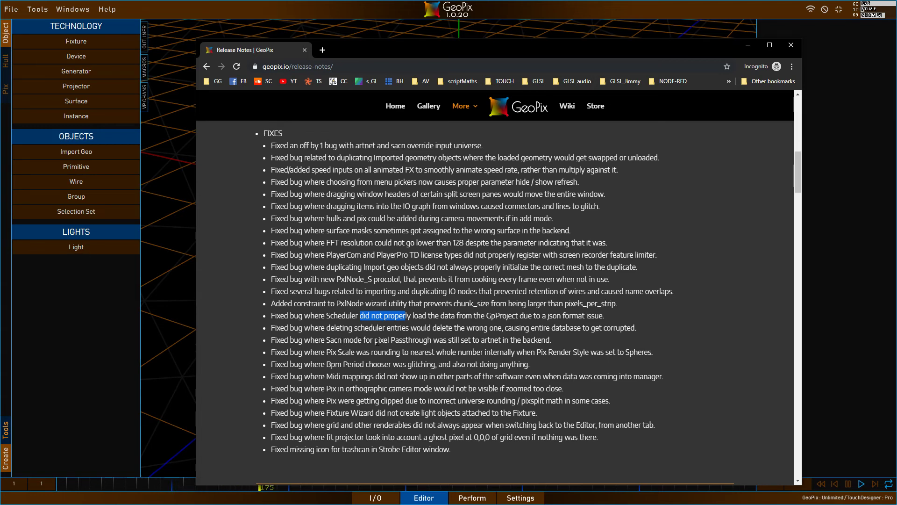
left_click_drag(554, 341, 460, 342)
left_click(381, 350)
left_click_drag(342, 353, 406, 365)
left_click(423, 367)
left_click_drag(530, 365, 401, 365)
left_click(402, 367)
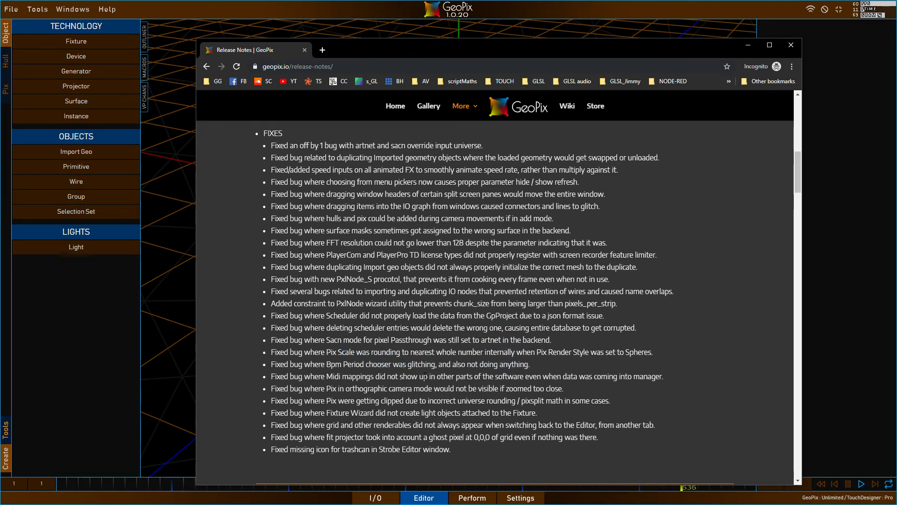
left_click_drag(506, 376, 423, 376)
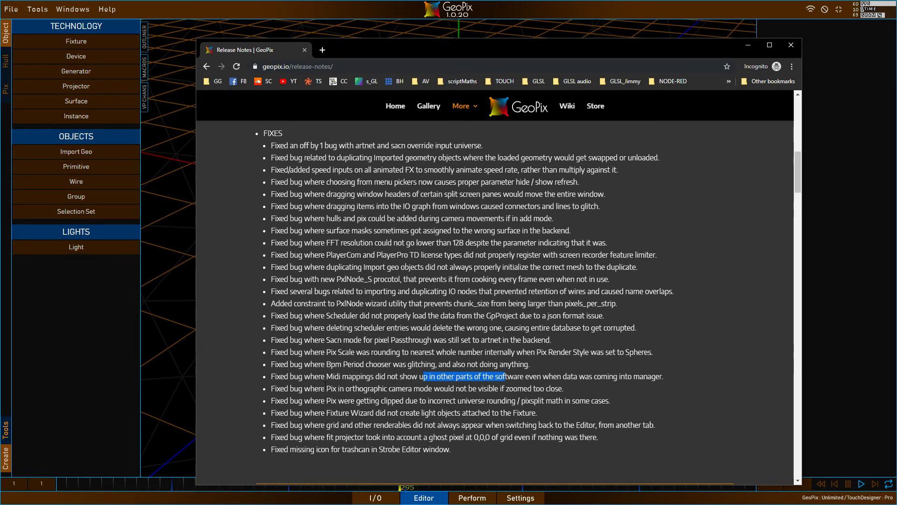
left_click(363, 391)
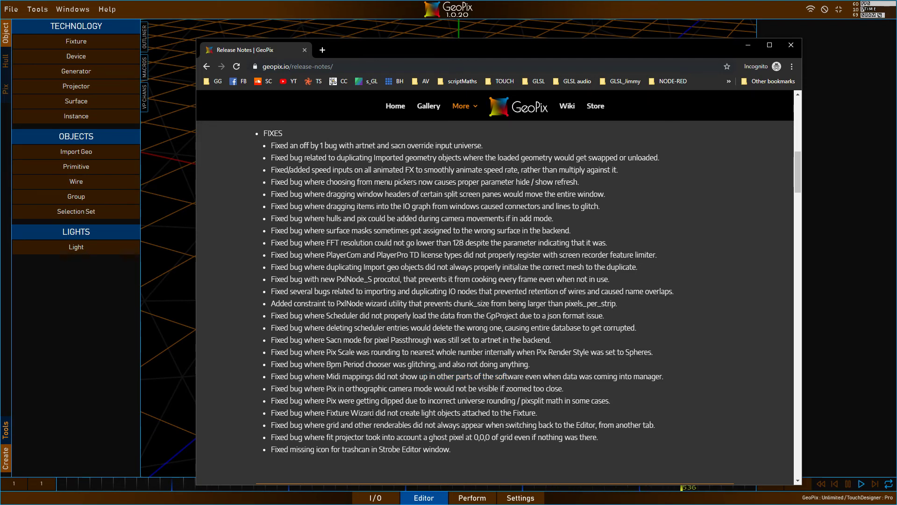
Step: Read the fixes on Pix visibility in orthographic camera mode, Pix clipping from universe rounding, and Fixture Wizard light objects
left_click_drag(327, 389, 420, 389)
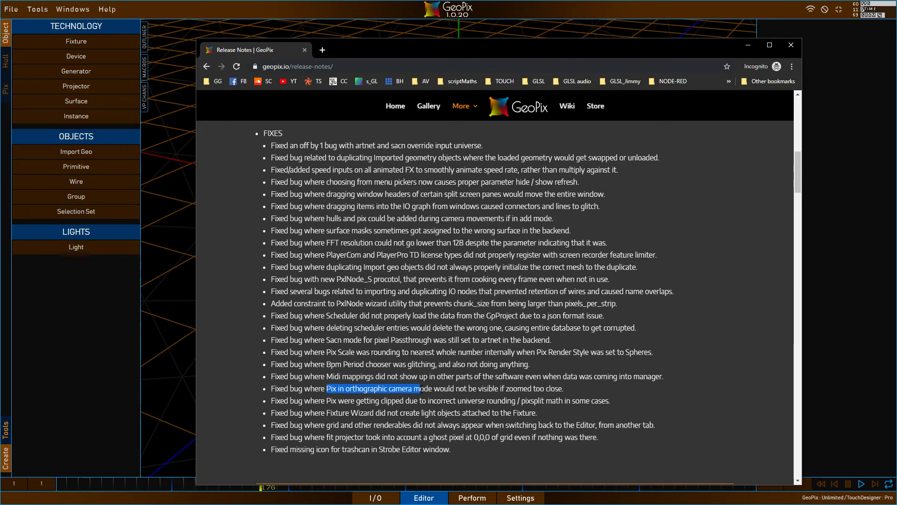
left_click_drag(424, 389, 593, 396)
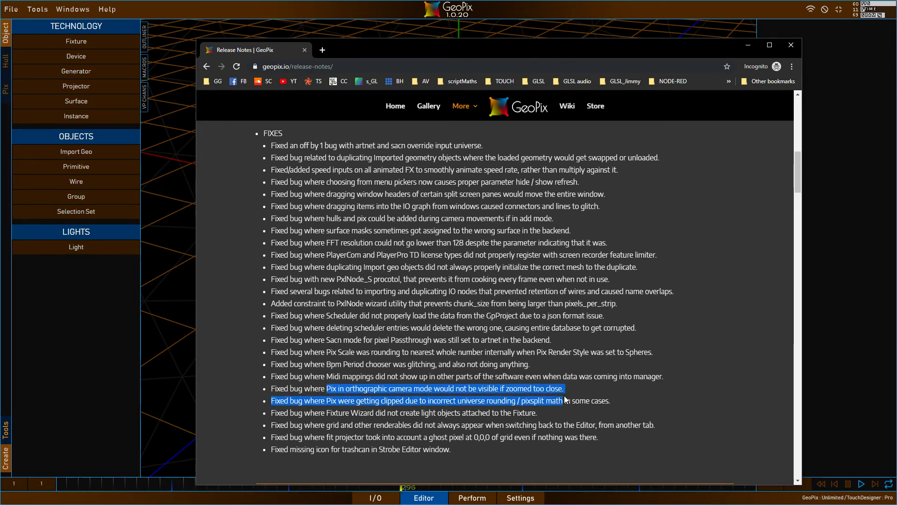
left_click(593, 397)
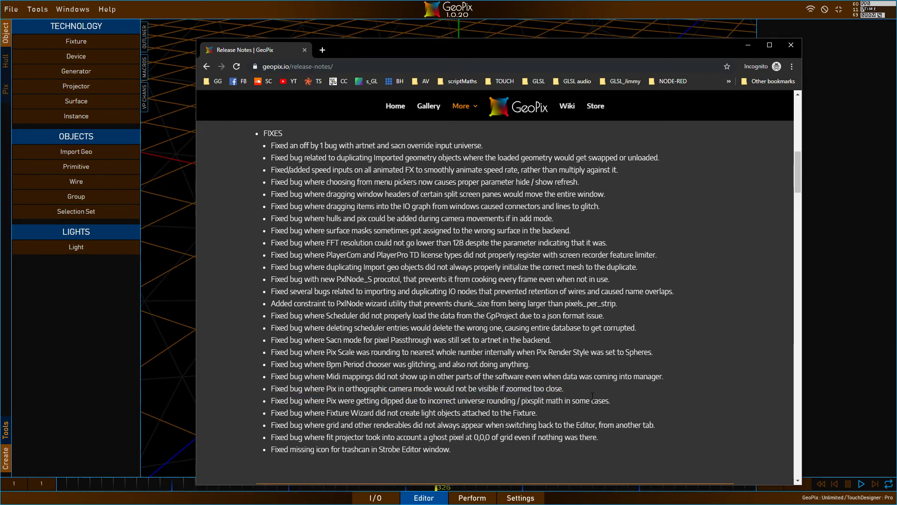
left_click_drag(613, 402, 438, 413)
left_click(616, 405)
left_click_drag(616, 403, 407, 403)
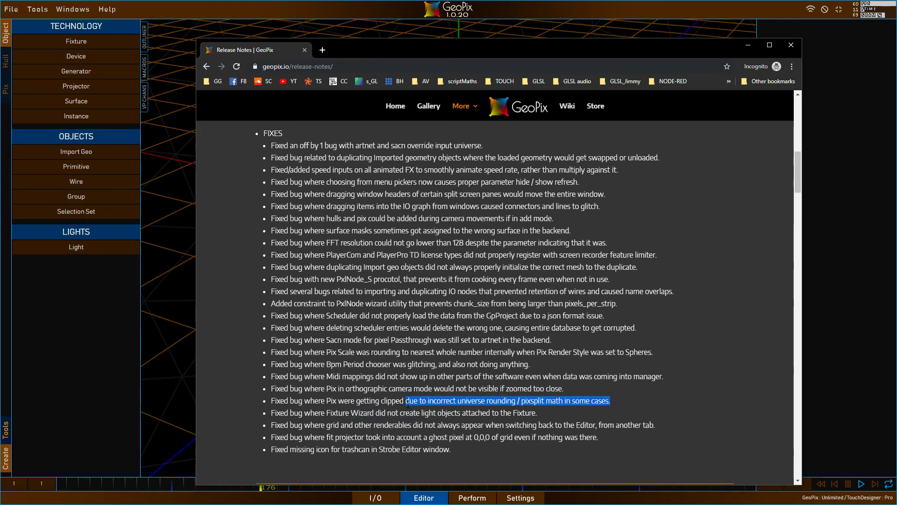
left_click(418, 413)
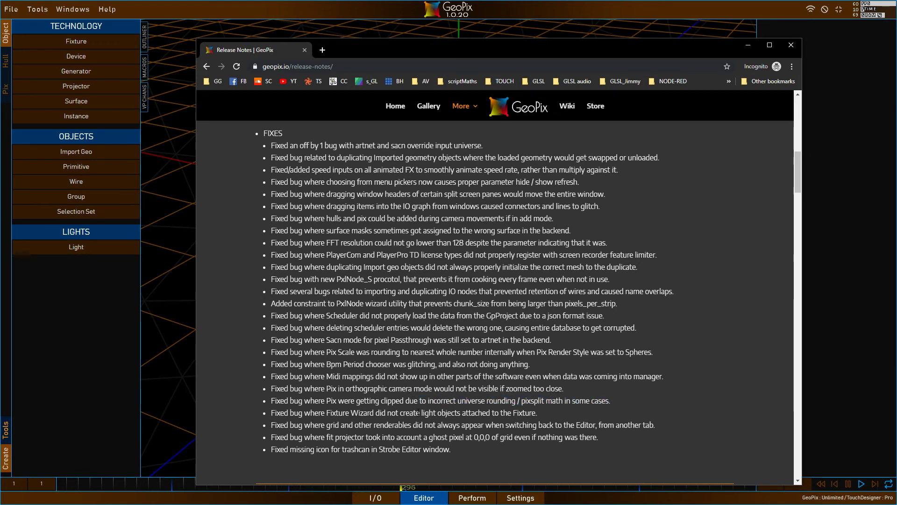
left_click_drag(538, 413, 374, 413)
left_click(341, 416)
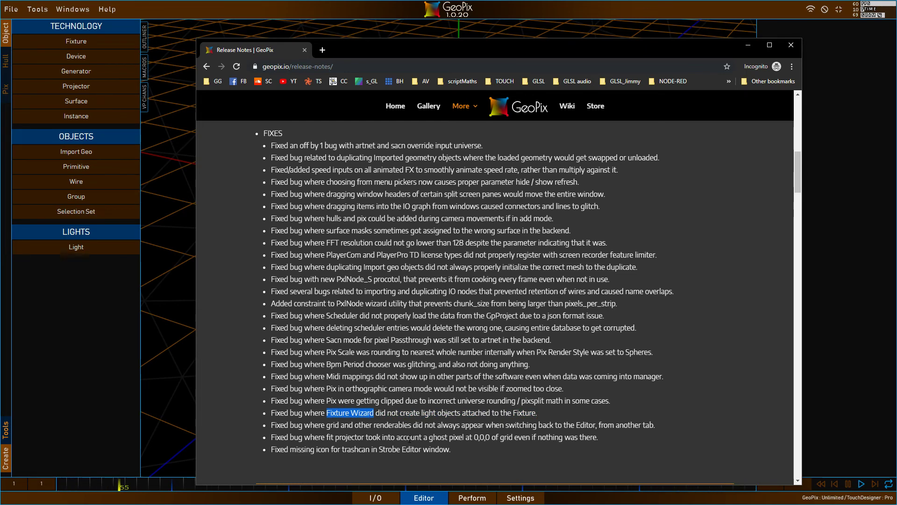
Step: Read the last Fixes entries, from grid display when switching back to the Editor to the Strobe Editor icon, and continue to the 1.0.19 notes
left_click(332, 438)
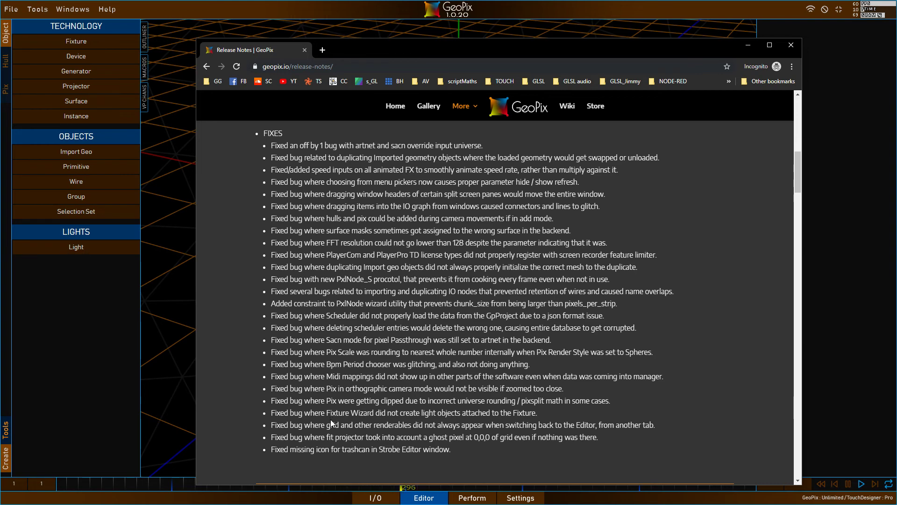
left_click_drag(393, 424, 482, 425)
left_click(592, 425)
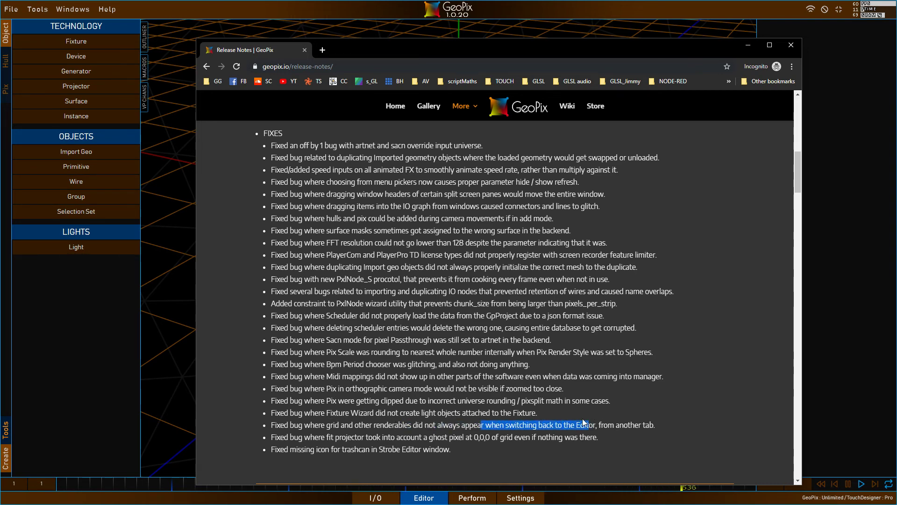
left_click(498, 436)
left_click_drag(599, 437, 423, 437)
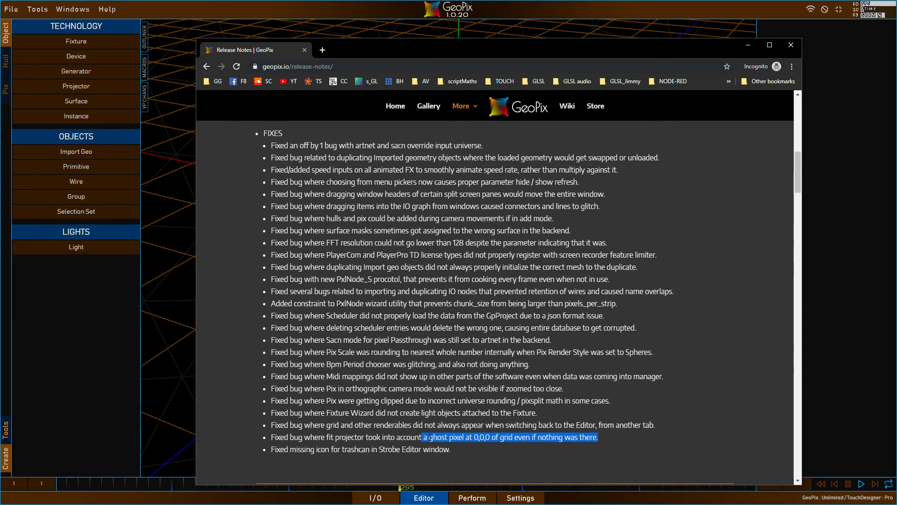
left_click(484, 438)
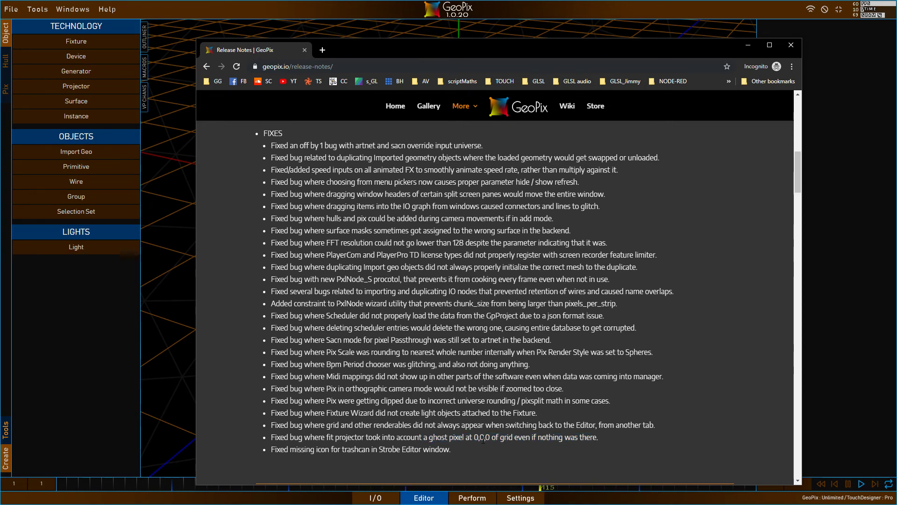
left_click_drag(475, 440, 486, 440)
scroll(391, 405, "down", 3)
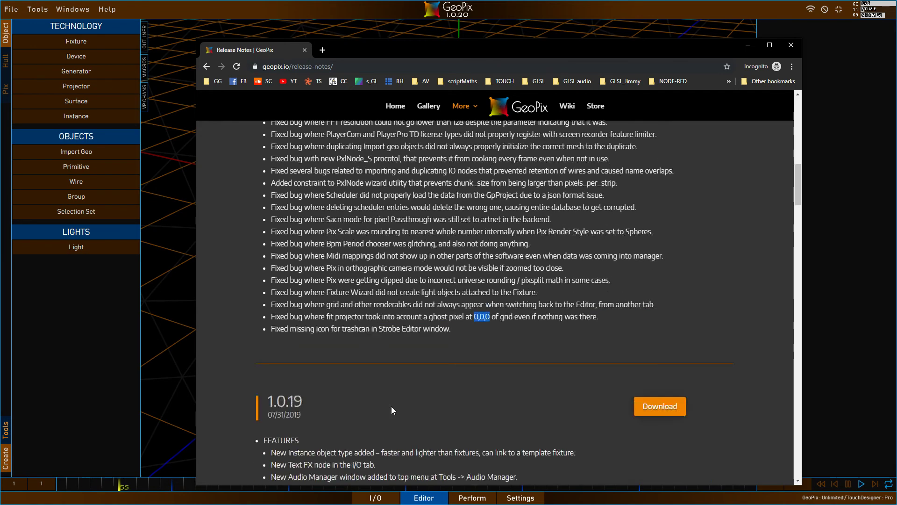
Step: Read the last fix on the Strobe Editor's trashcan icon and review the 1.0.20 notes from the Features heading through the Fixes list
left_click_drag(288, 309, 388, 310)
left_click(466, 307)
left_click_drag(462, 309, 295, 319)
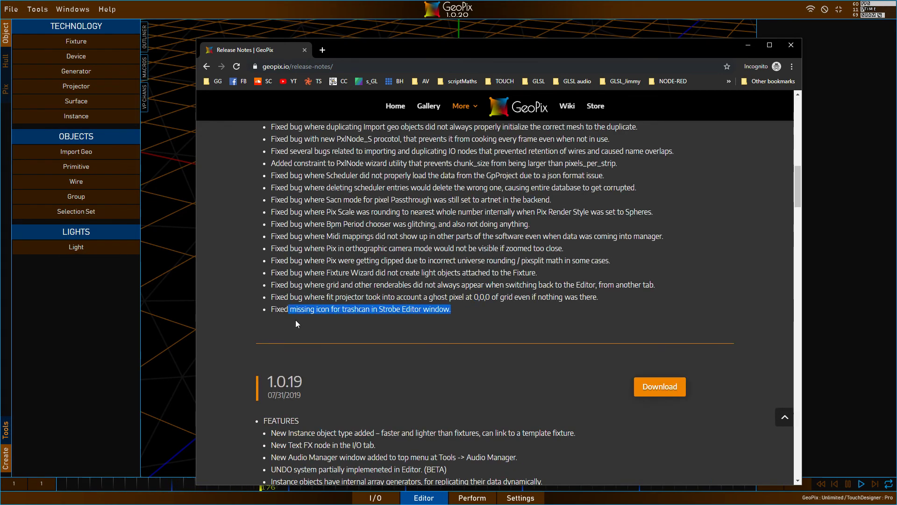
scroll(534, 310, "up", 14)
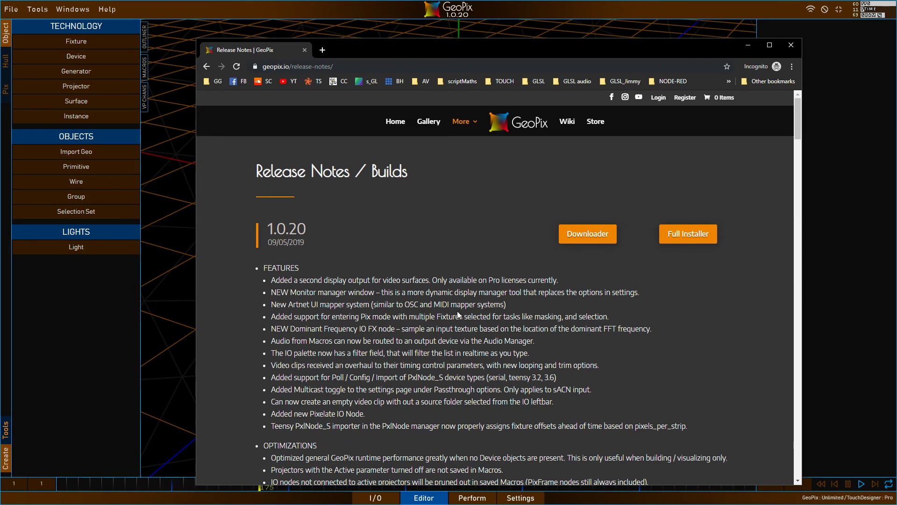
scroll(459, 314, "down", 15)
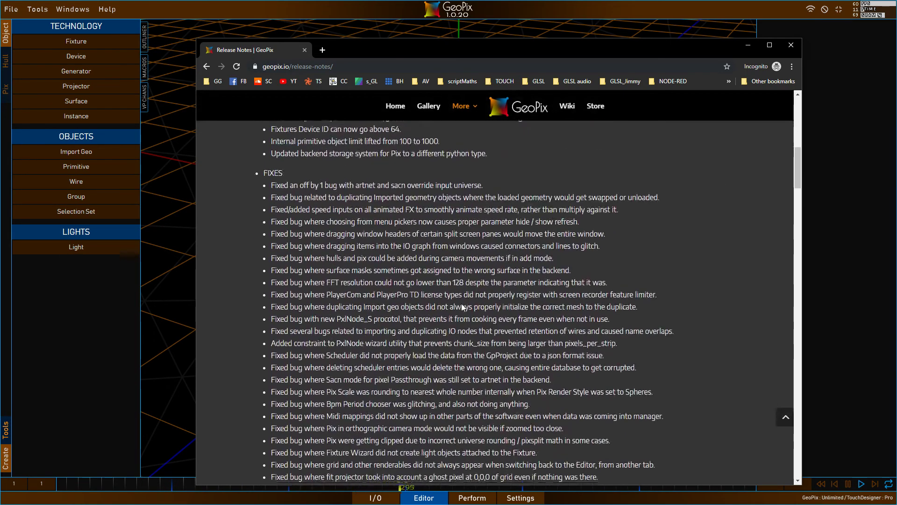
scroll(462, 307, "down", 2)
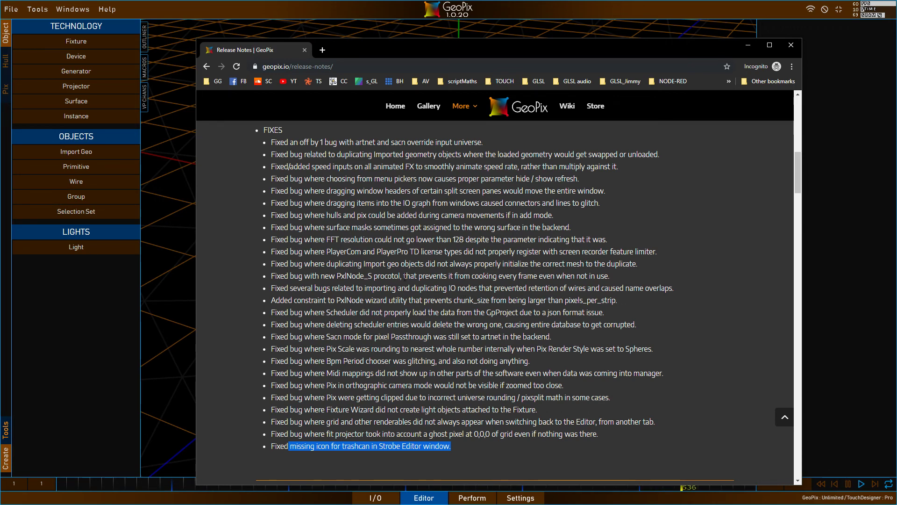
Step: Switch to GeoPix's I/O graph and look over the default ramp node and the surrounding grid
left_click(368, 500)
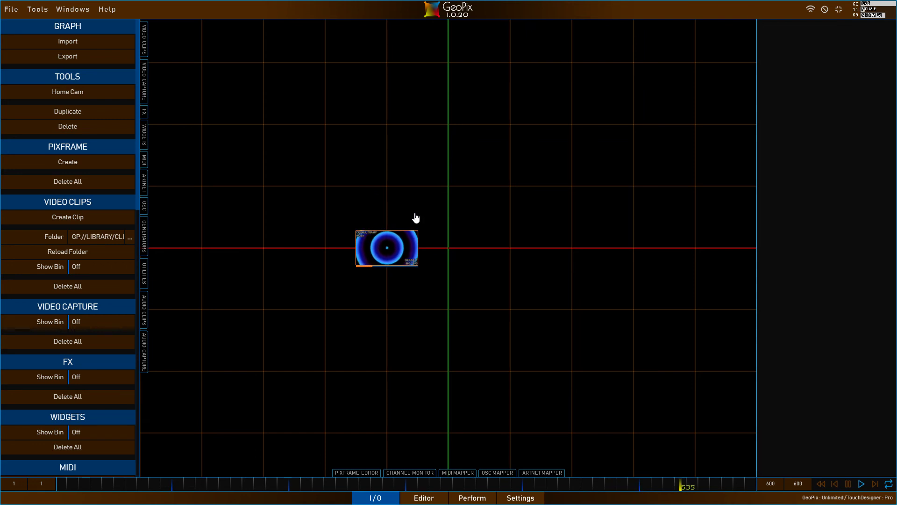
scroll(463, 262, "down", 5)
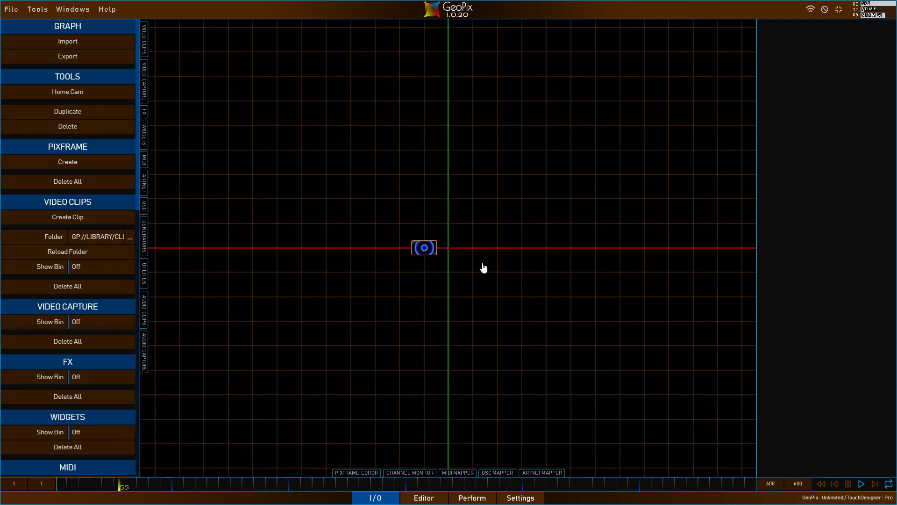
scroll(484, 267, "up", 5)
scroll(486, 267, "down", 5)
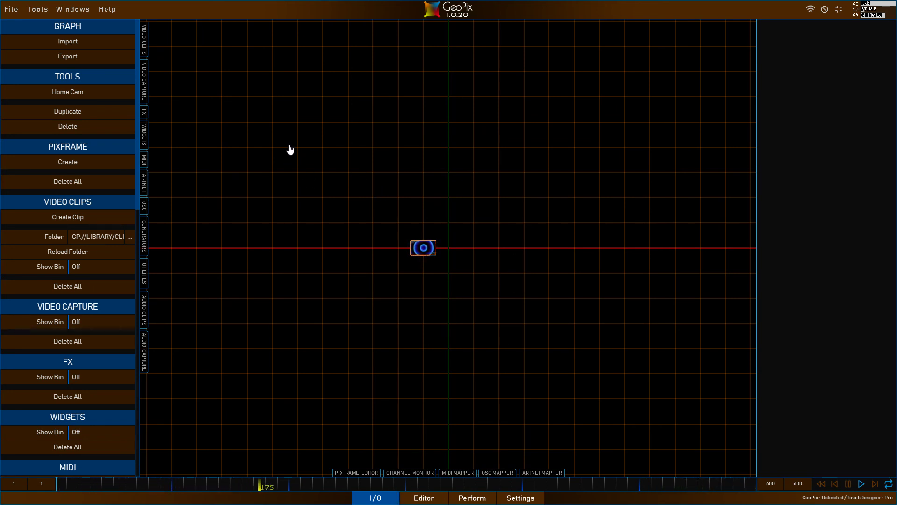
left_click_drag(293, 124, 615, 412)
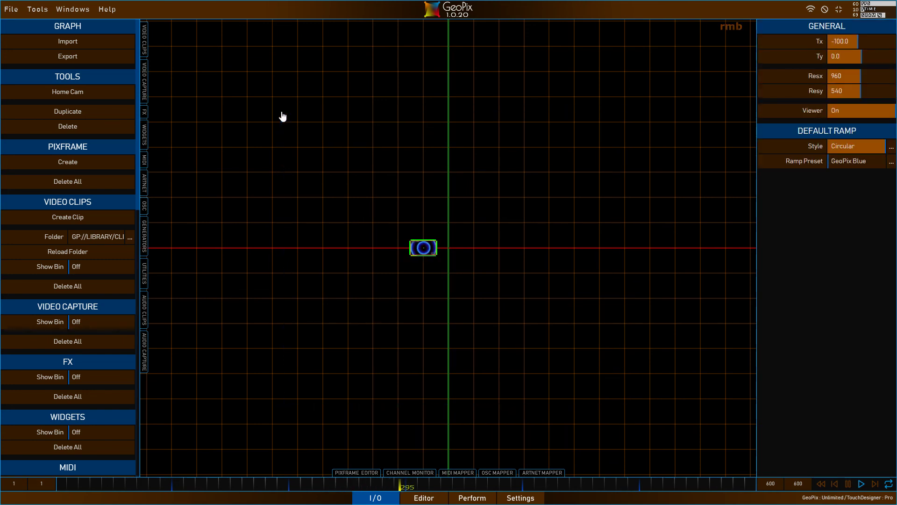
left_click(465, 249)
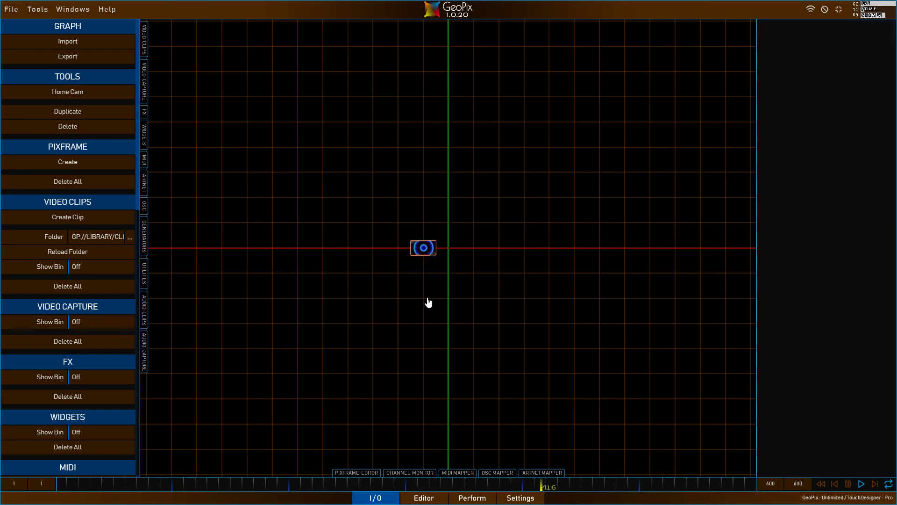
mouse_move(337, 136)
left_mouse_down()
mouse_move(527, 232)
mouse_move(341, 120)
mouse_move(347, 150)
left_mouse_up()
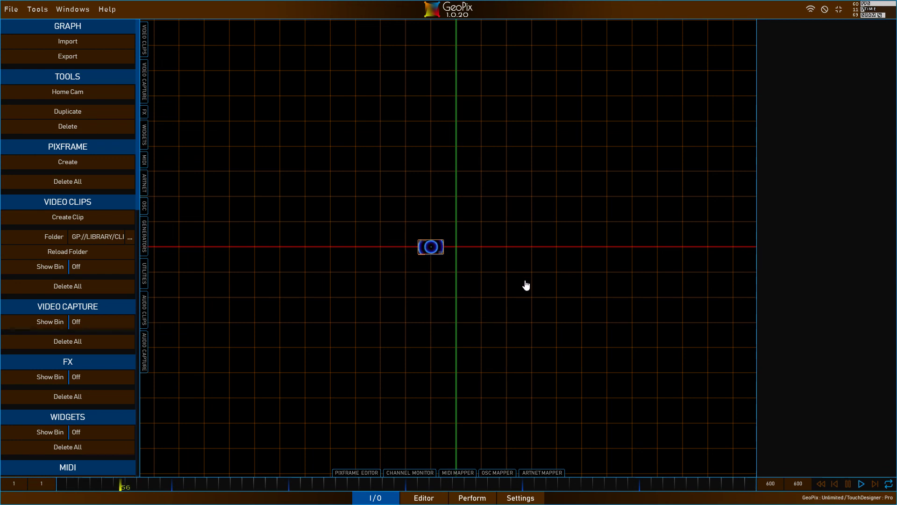
left_click_drag(527, 281, 526, 271)
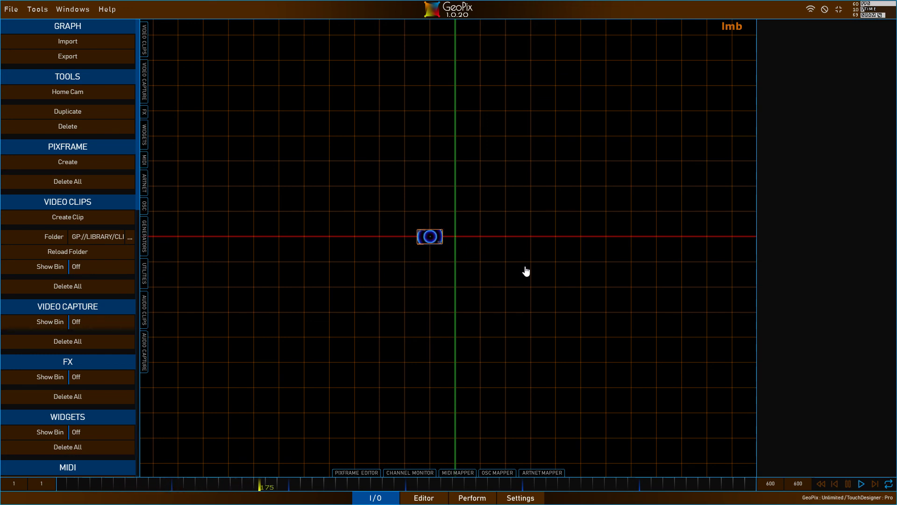
left_click_drag(526, 271, 525, 271)
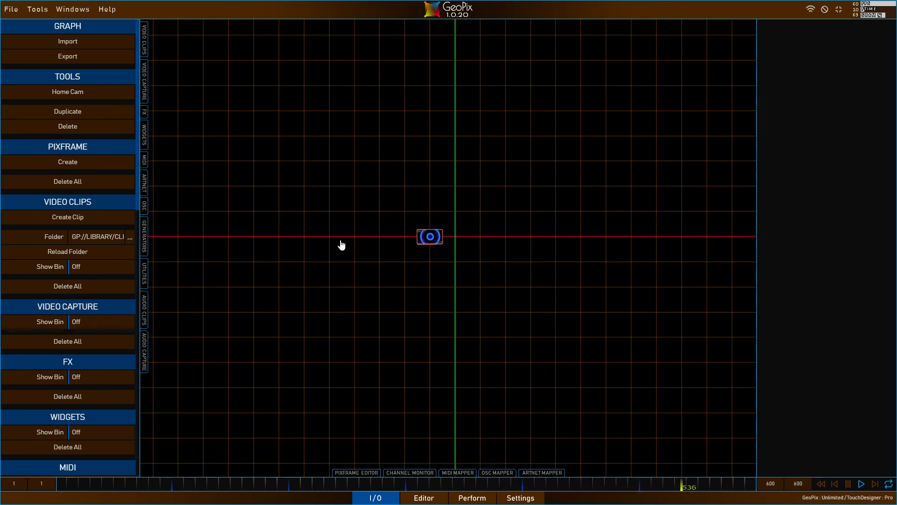
Step: View the MIDI Manager and the OSC Manager one after the other, closing each before returning to the I/O graph
left_click(39, 11)
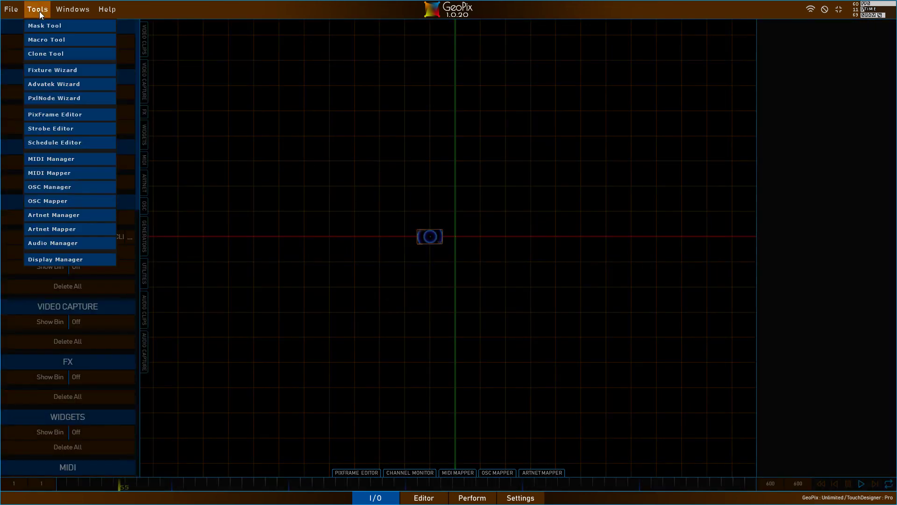
left_click(55, 161)
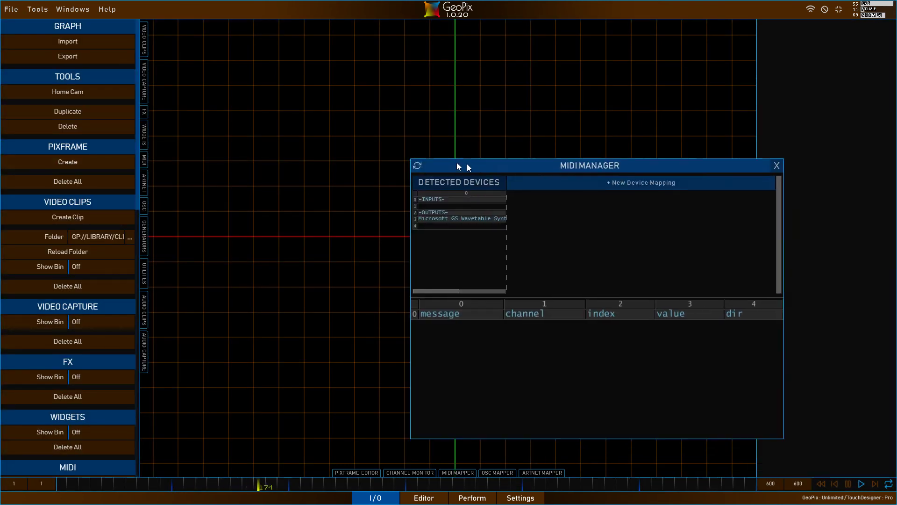
left_click(724, 159)
left_click(37, 10)
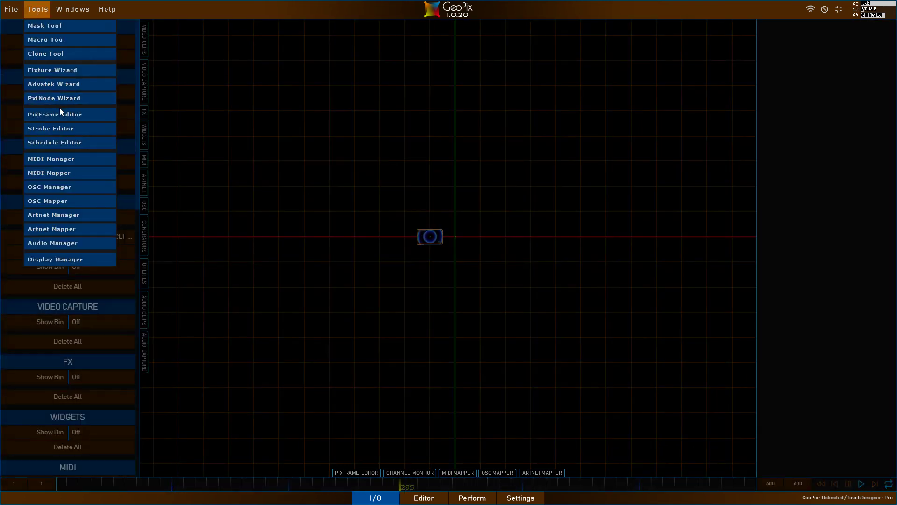
left_click(65, 187)
left_click_drag(689, 206, 487, 144)
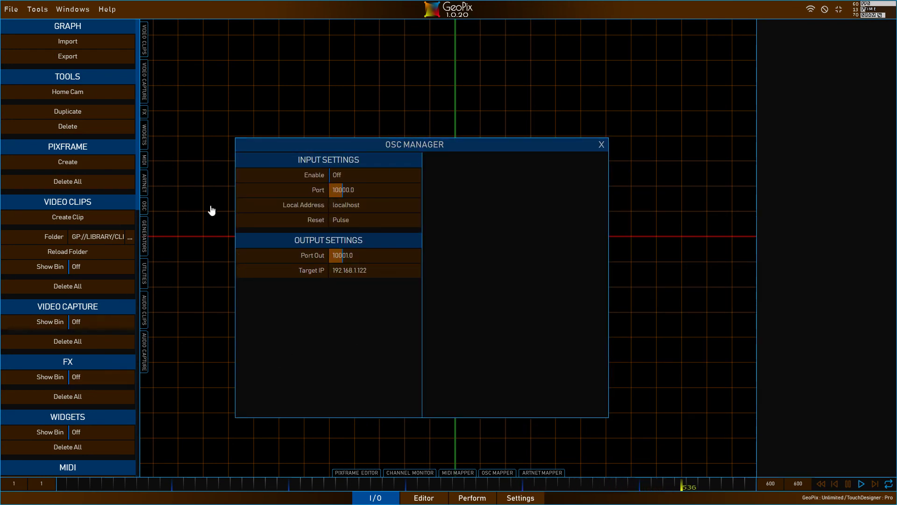
left_click(603, 145)
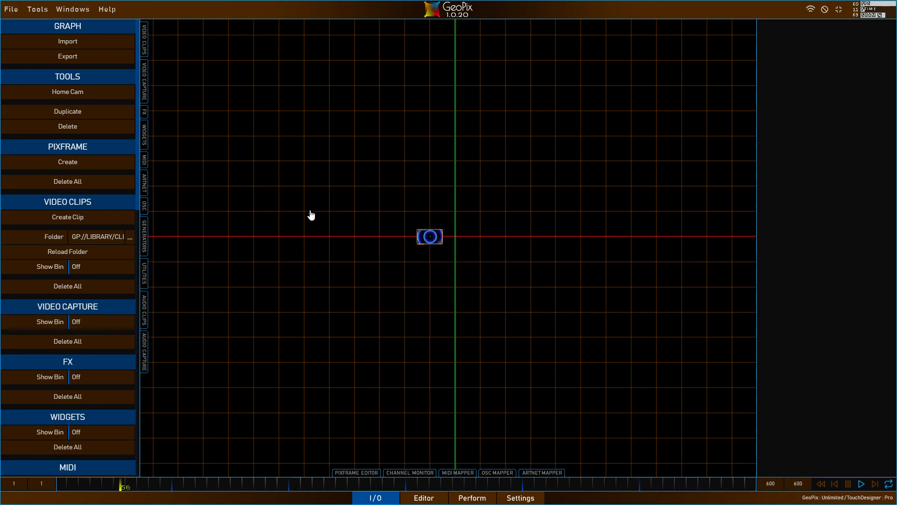
left_click_drag(336, 195, 342, 232)
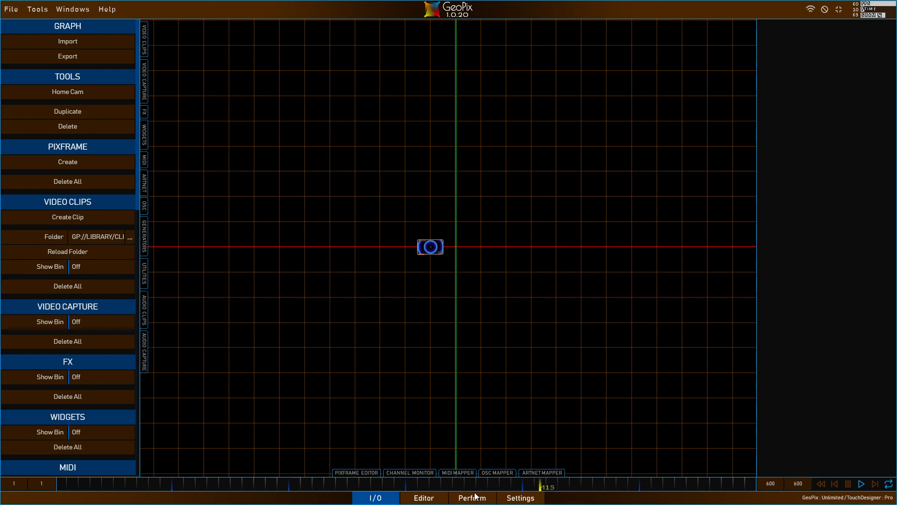
Step: Open the Fixture Wizard in the Editor and name its five channels r, g, b, p and t
left_click(440, 498)
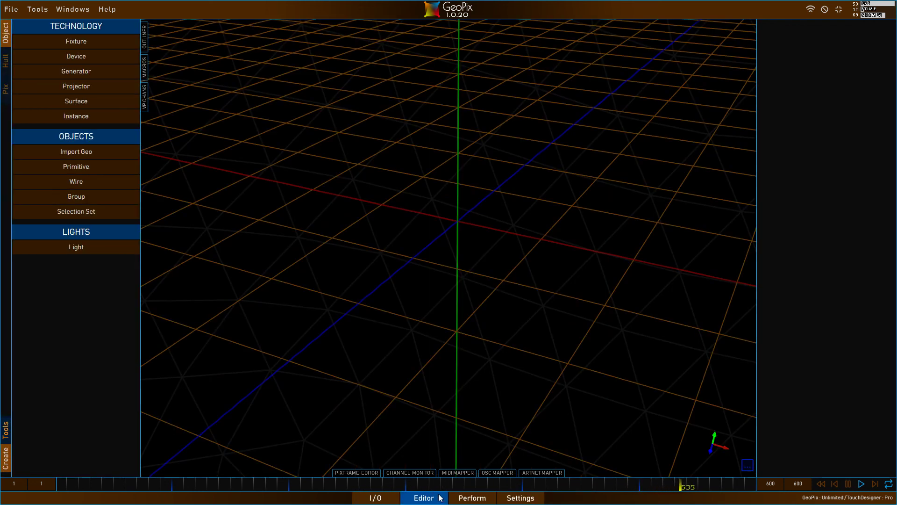
left_click(38, 9)
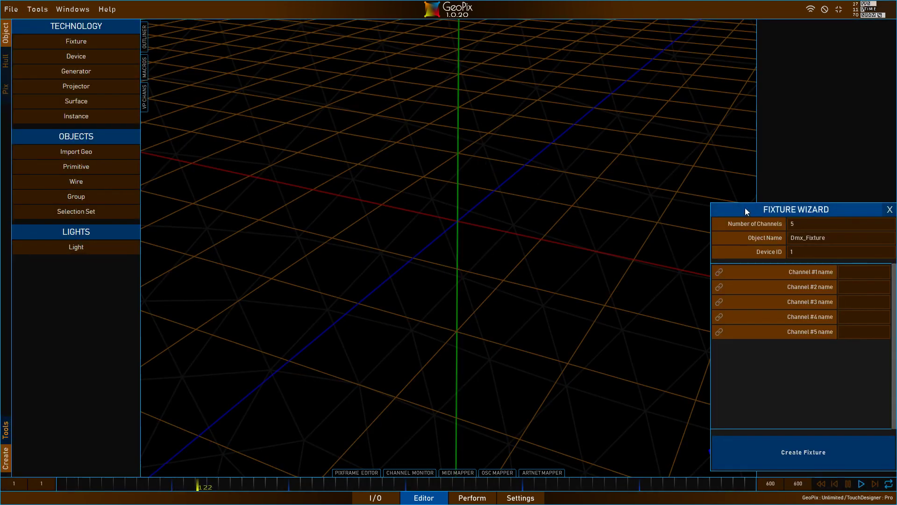
left_click_drag(748, 208, 514, 146)
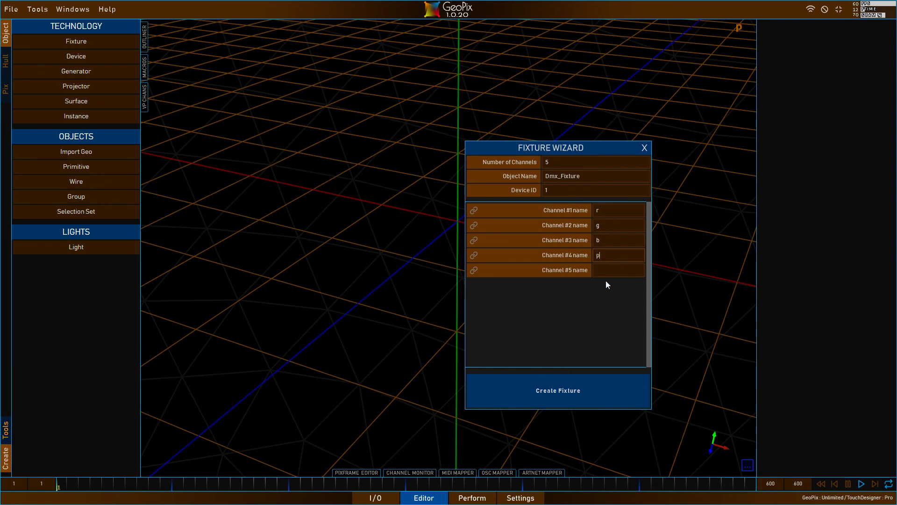
type("t")
Step: Link the five channels to Red, Green, Blue, Pan and Tilt, create the fixture and close the wizard
left_click(473, 210)
left_click(474, 225)
left_click(474, 240)
left_click(474, 270)
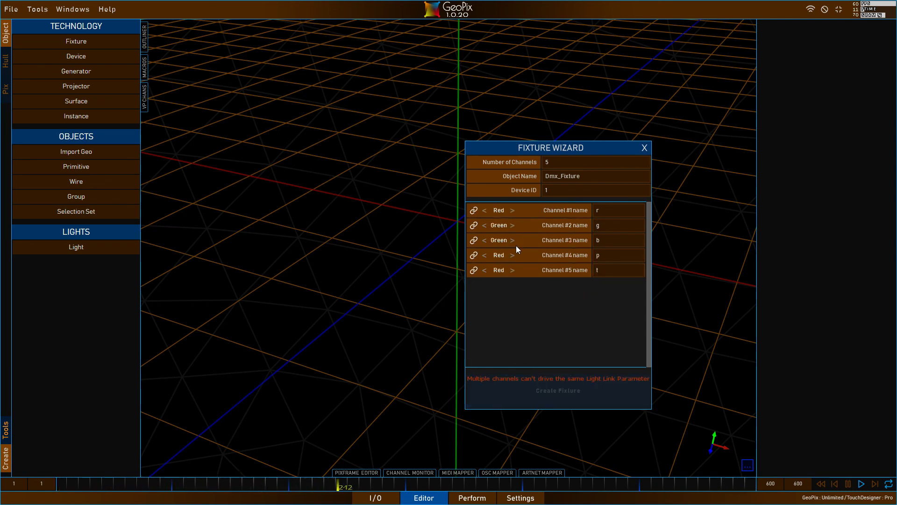
left_click(513, 270)
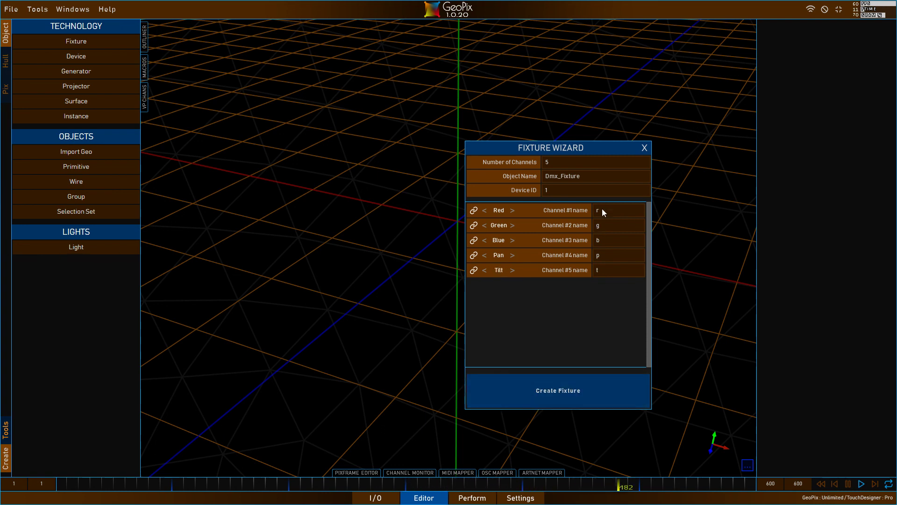
left_click(571, 380)
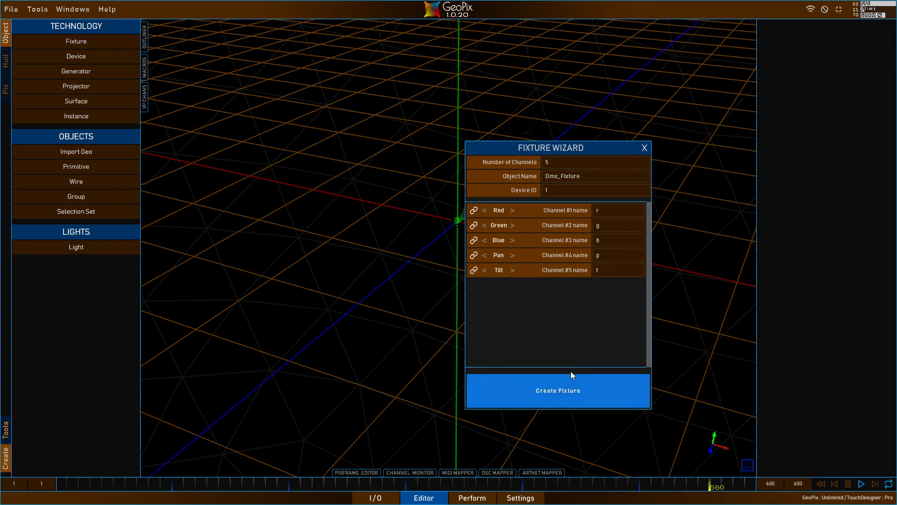
left_click(644, 148)
Step: Select the new fixture's light object and examine its beam and Pix Link channel settings from several angles
left_click_drag(641, 169, 248, 260, "alt")
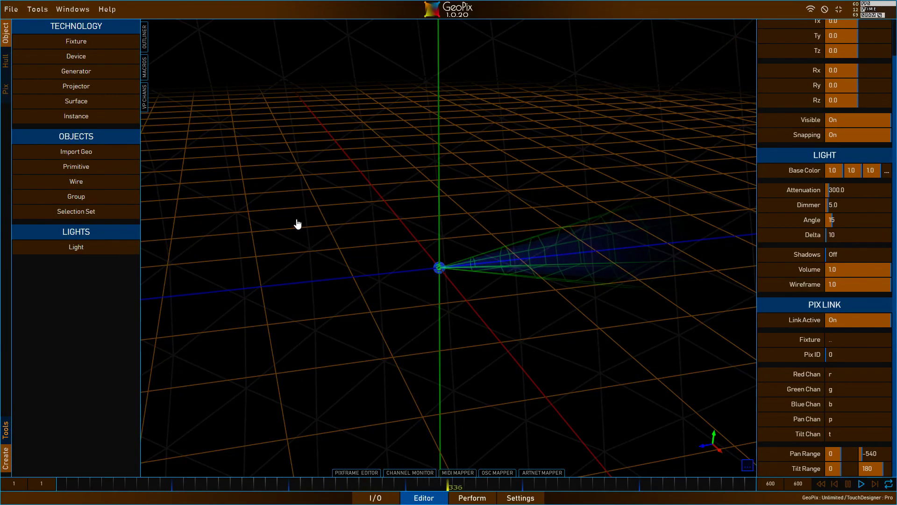
left_click_drag(302, 223, 458, 248, "alt")
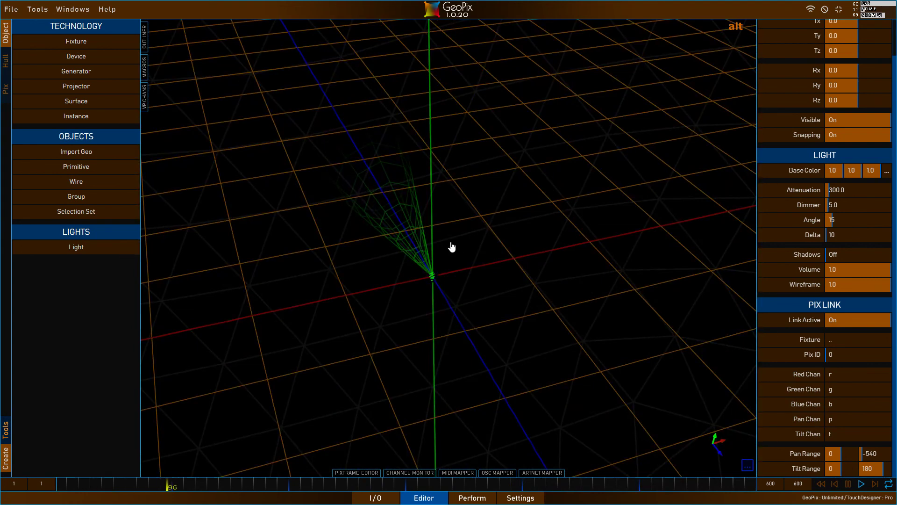
mouse_move(330, 233)
left_mouse_down("alt")
mouse_move(343, 218)
mouse_move(327, 217)
left_mouse_up("alt")
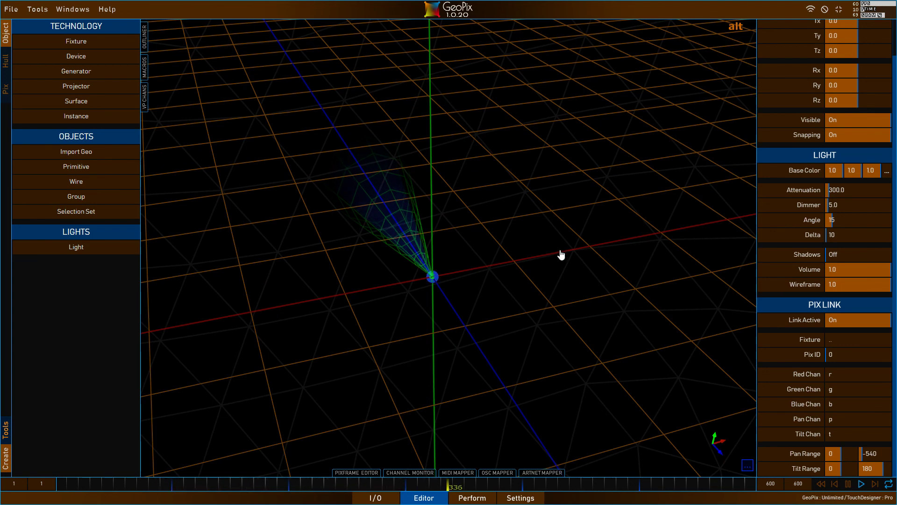
left_click_drag(563, 254, 459, 277, "alt")
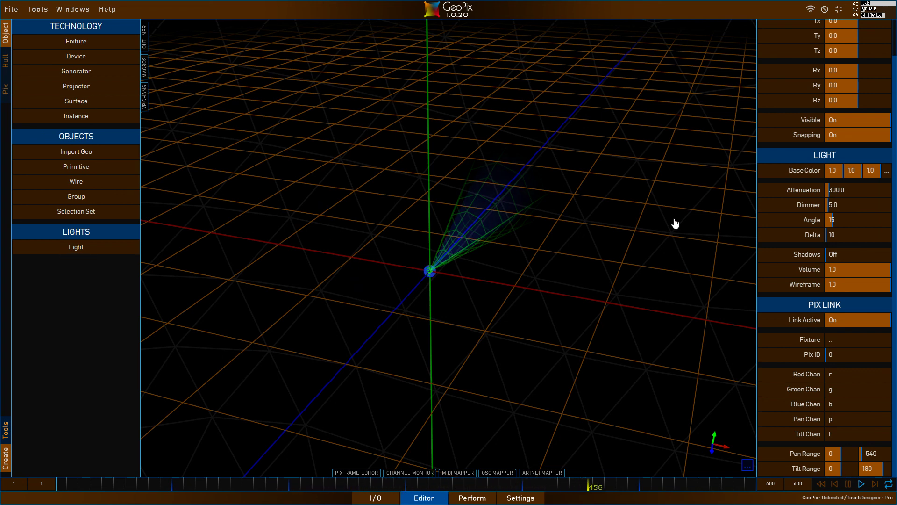
left_click_drag(531, 200, 449, 207, "alt")
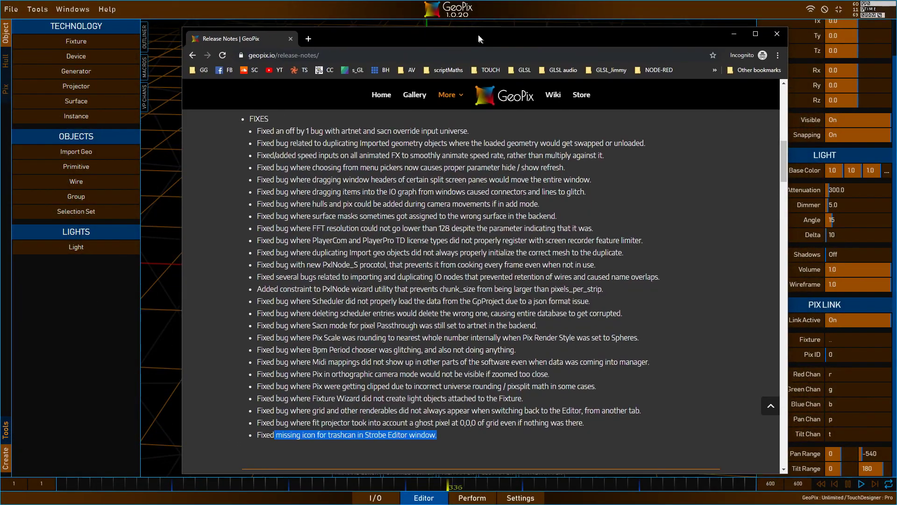
Step: Switch to the browser's GeoPix release notes and go back to the 1.0.20 heading and Features list
left_click_drag(478, 34, 471, 31)
scroll(397, 350, "up", 11)
right_click(396, 337)
left_click(375, 250)
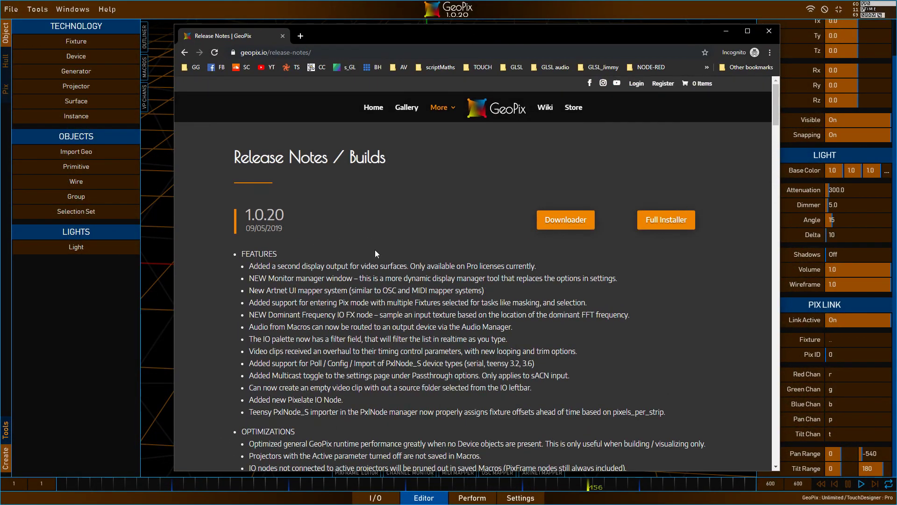
left_click_drag(286, 217, 268, 217)
left_click(321, 270)
left_click_drag(405, 34, 367, 30)
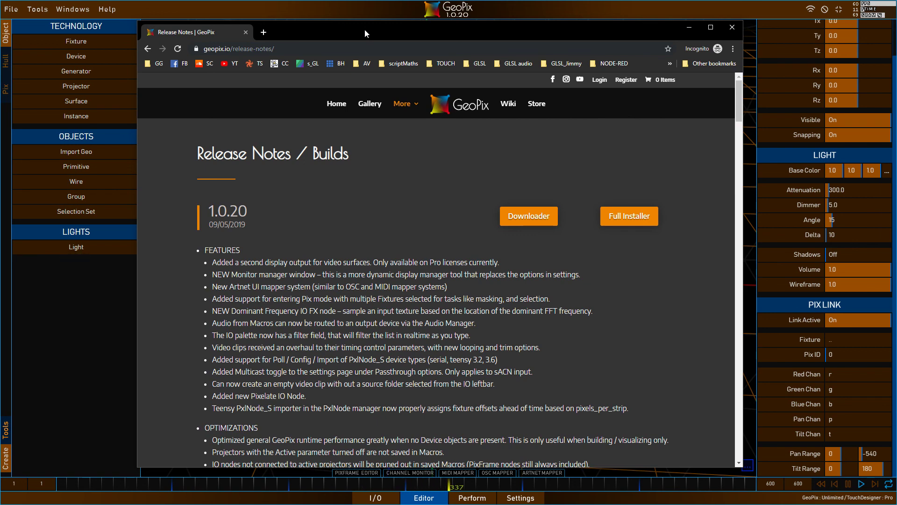
left_click_drag(365, 30, 375, 31)
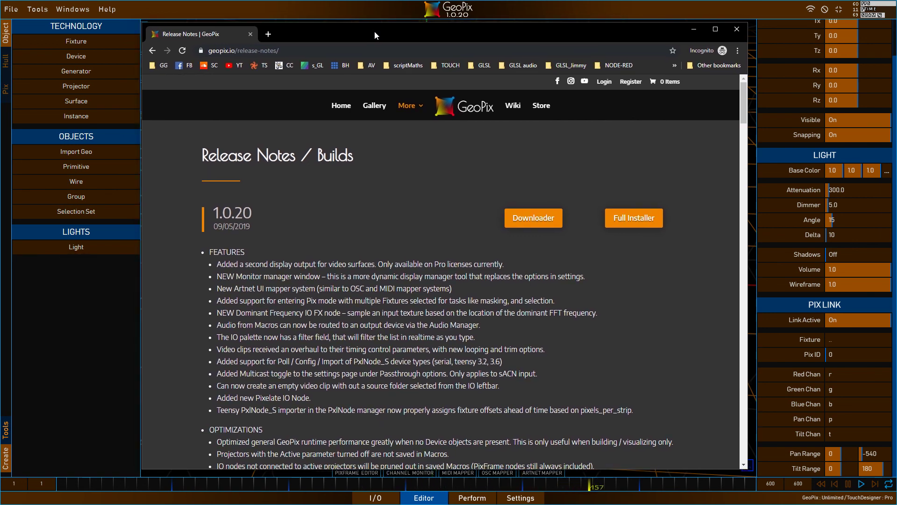